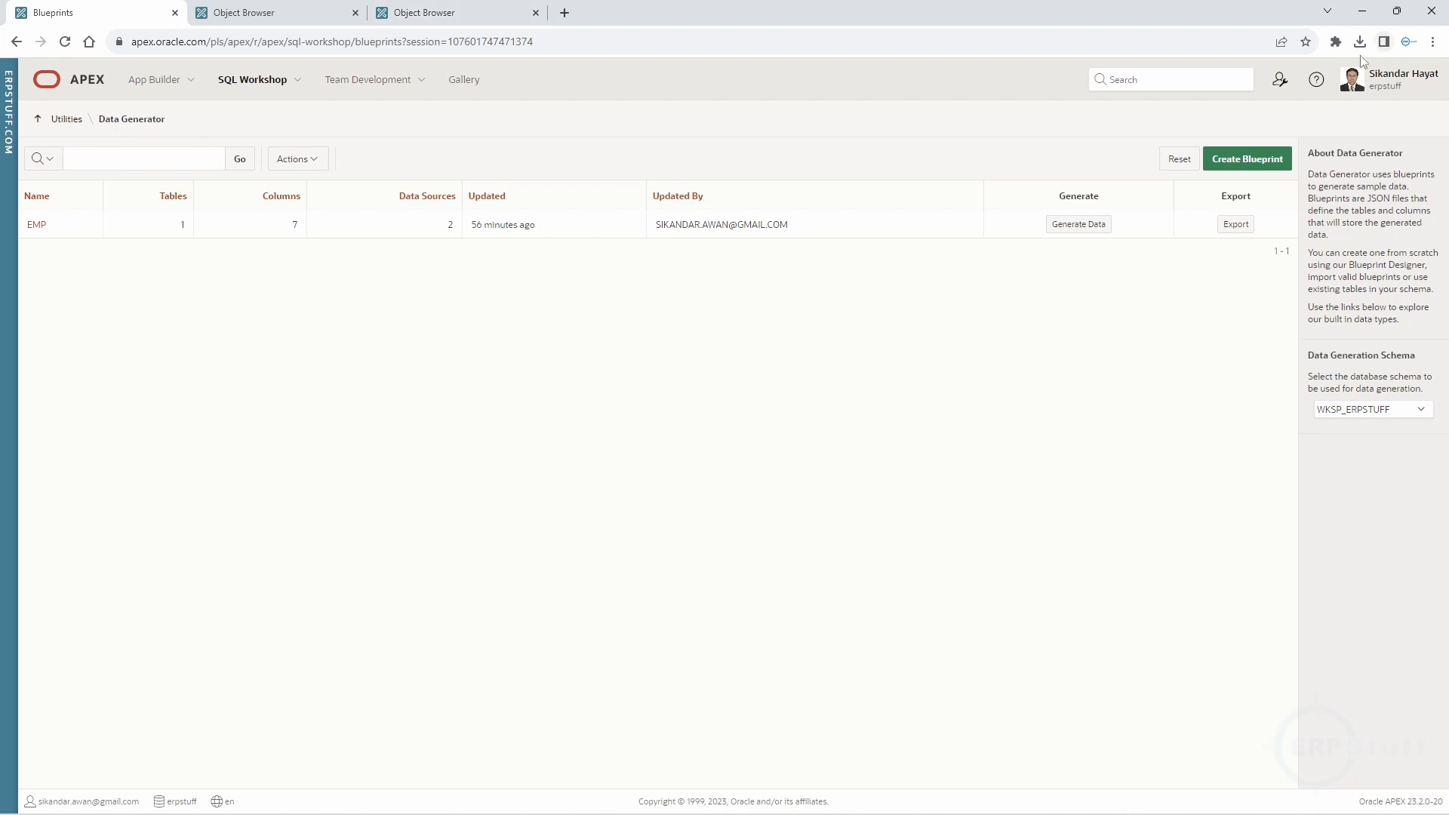
Check the product build details in the About Oracle APEX information and close it.
click(1318, 81)
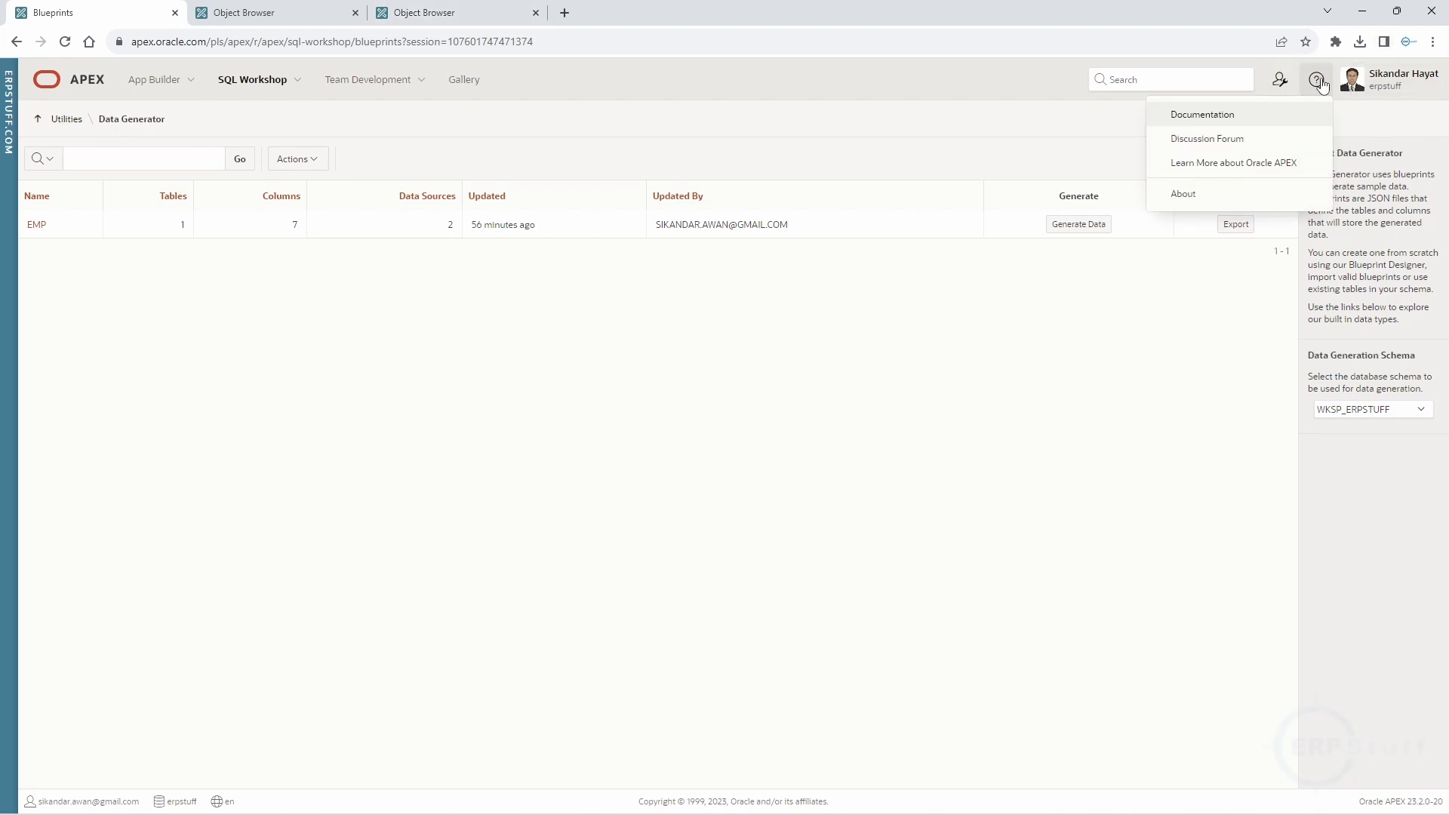
click(1183, 194)
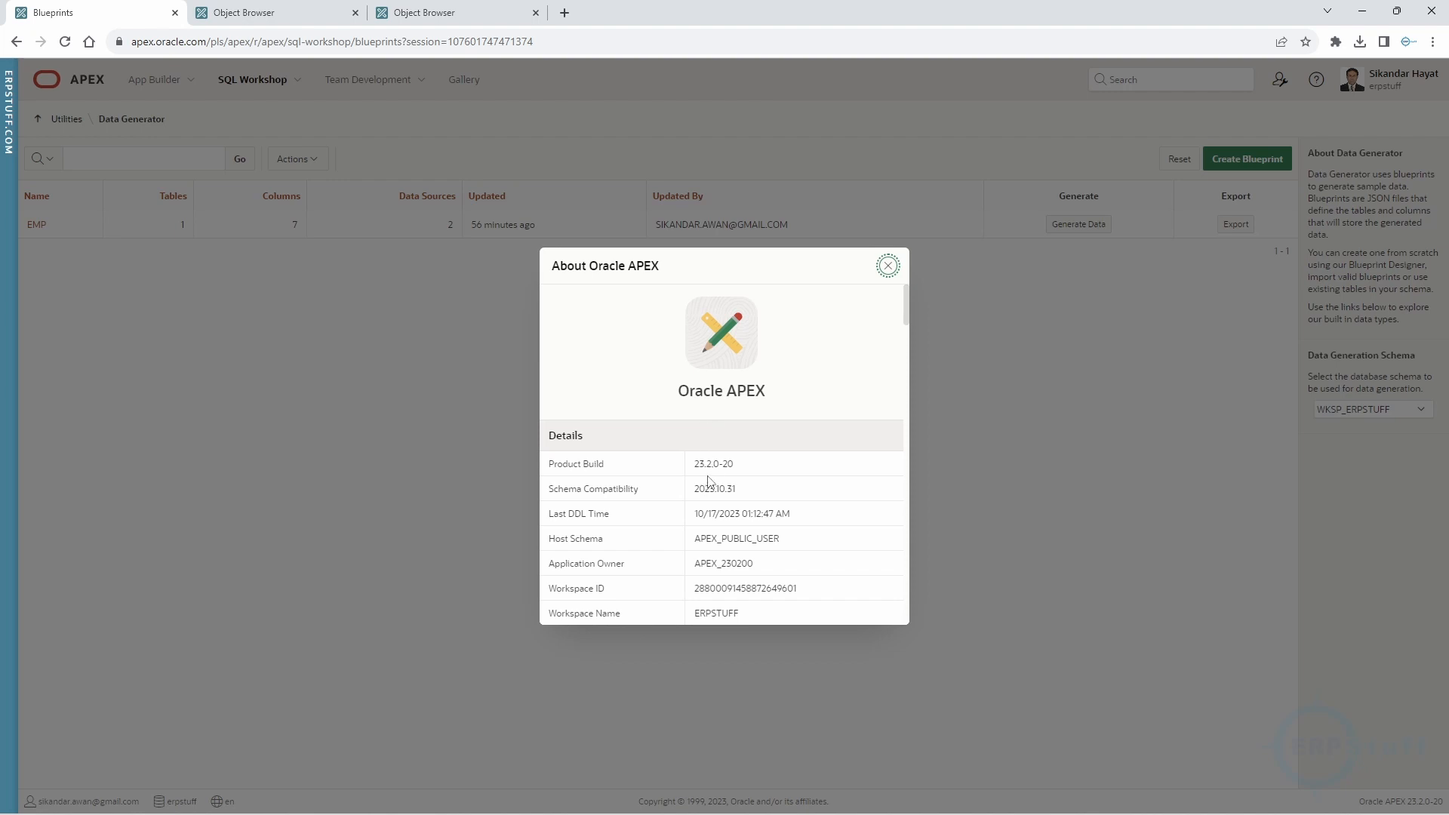
click(888, 267)
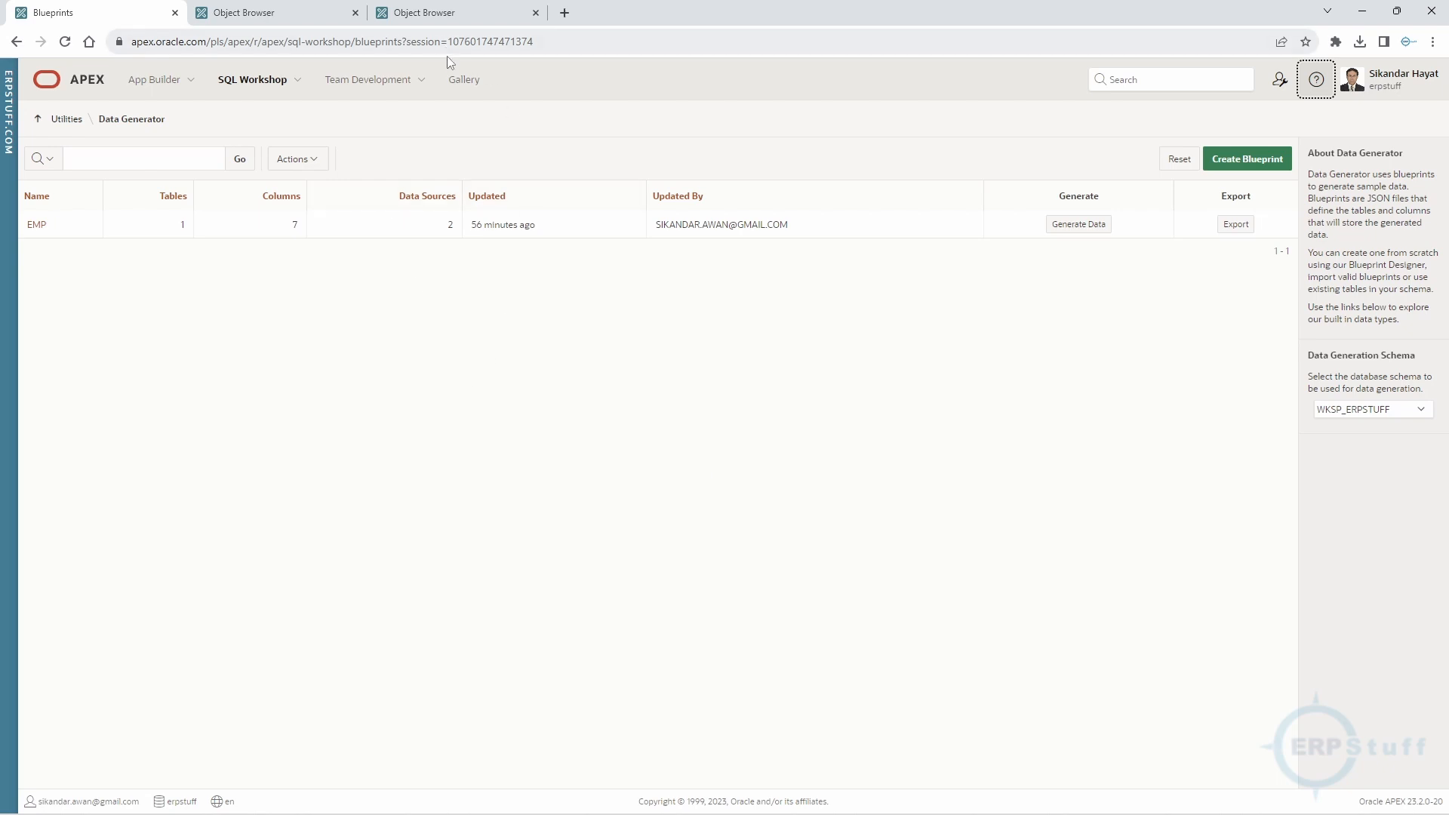
Glance at the EMP table's data, return to the blueprints page and open the Data Generator utility of SQL Workshop.
click(445, 14)
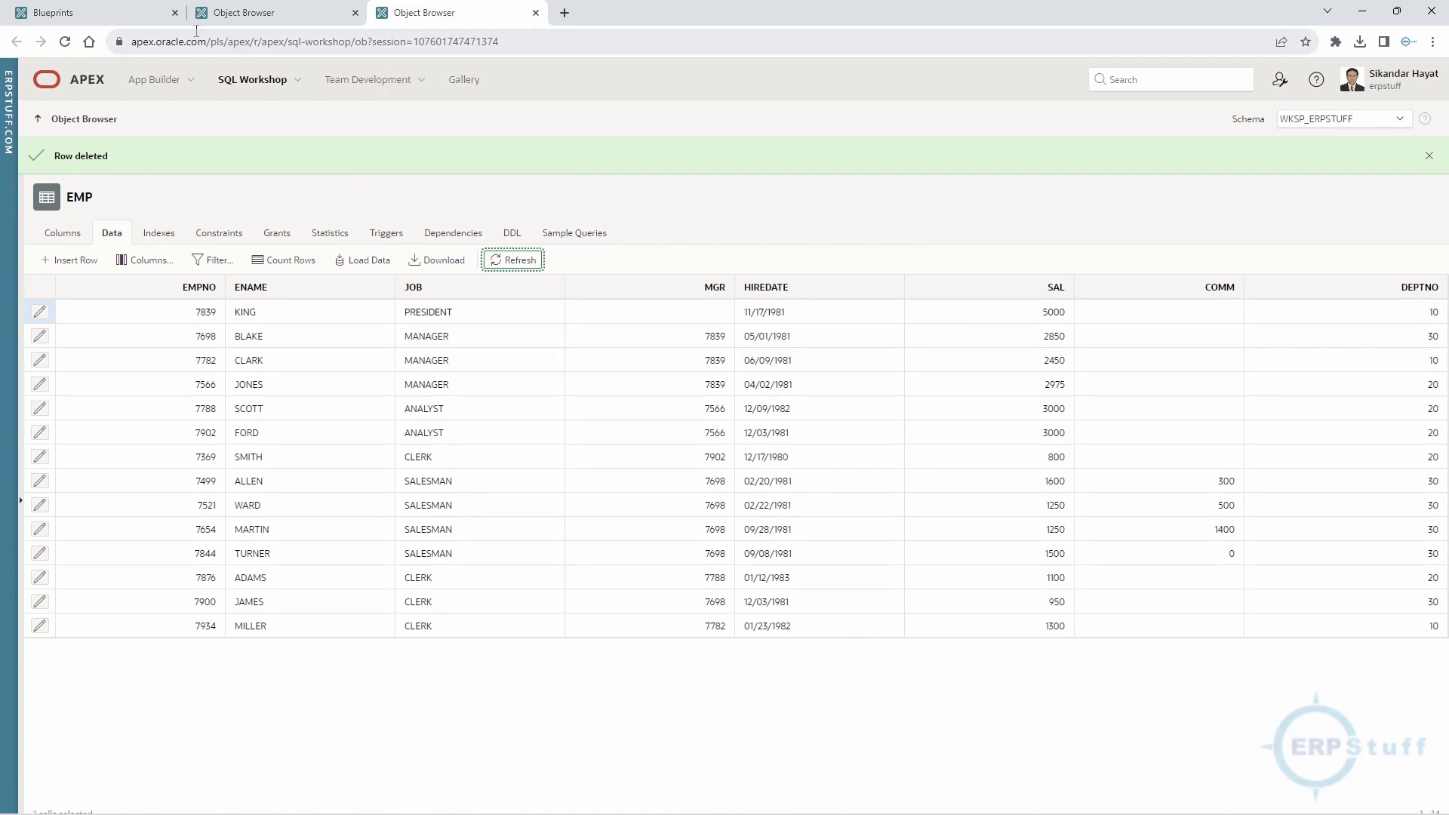
click(113, 15)
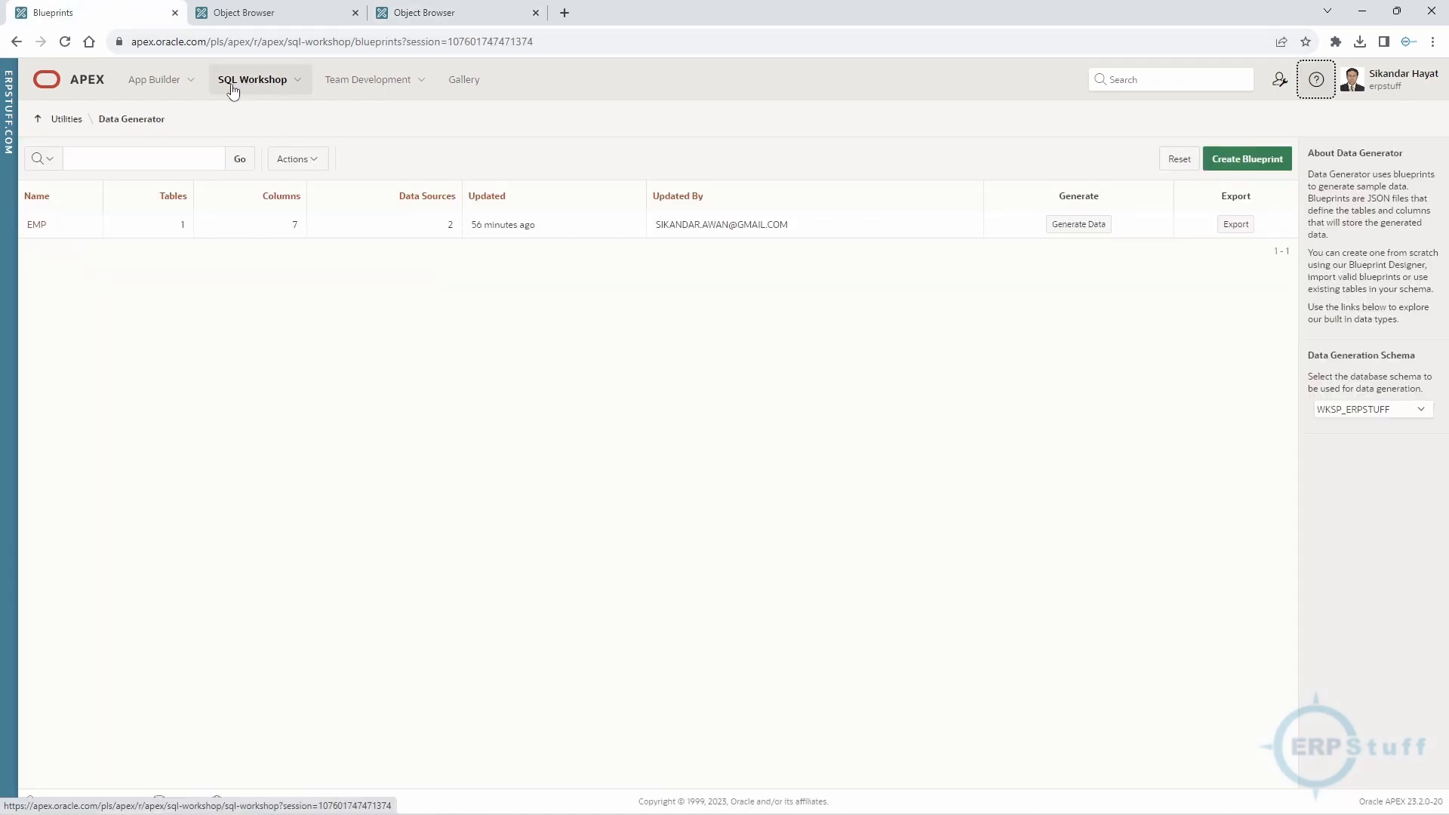
click(298, 81)
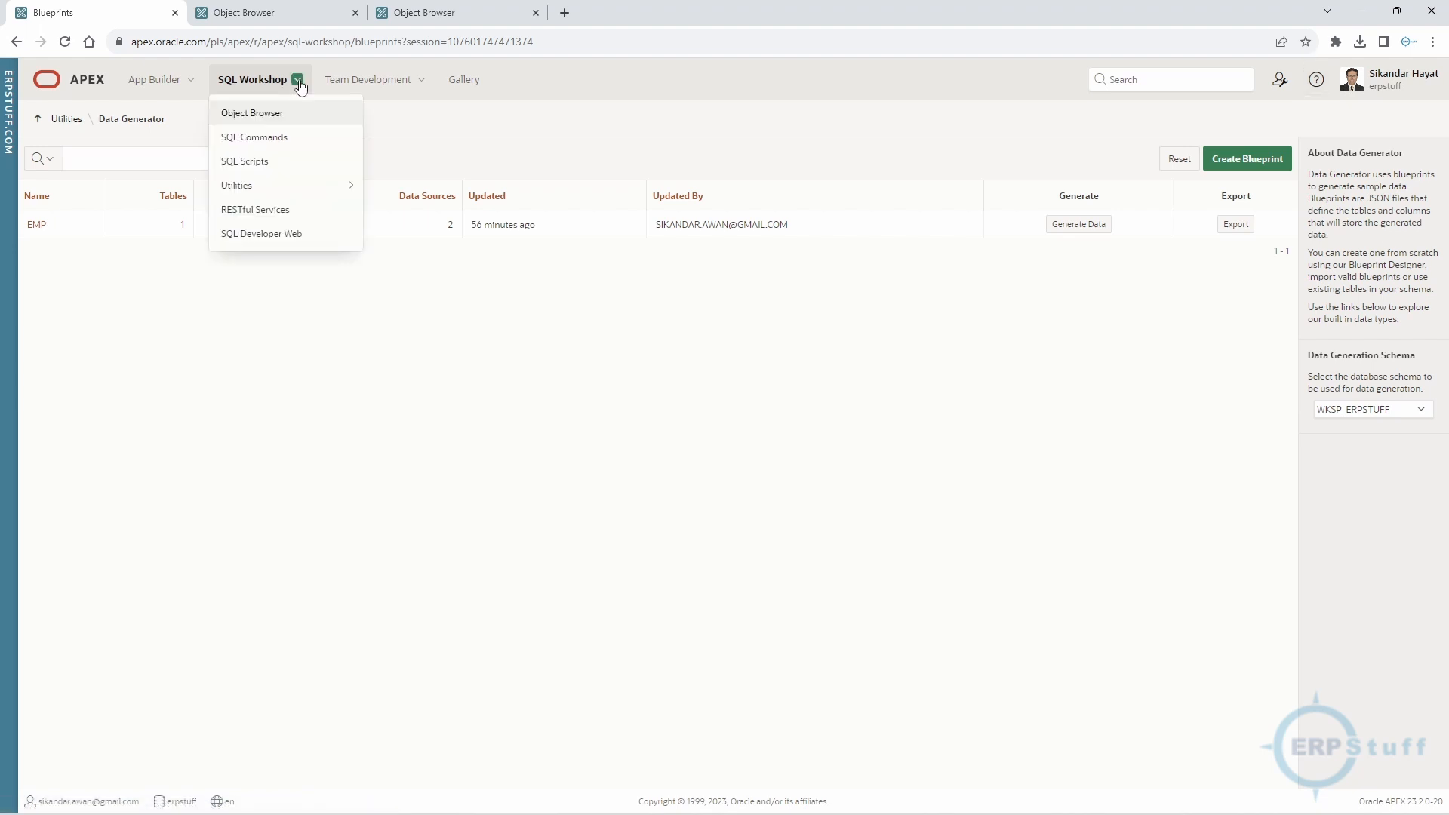
mouse_move(278, 187)
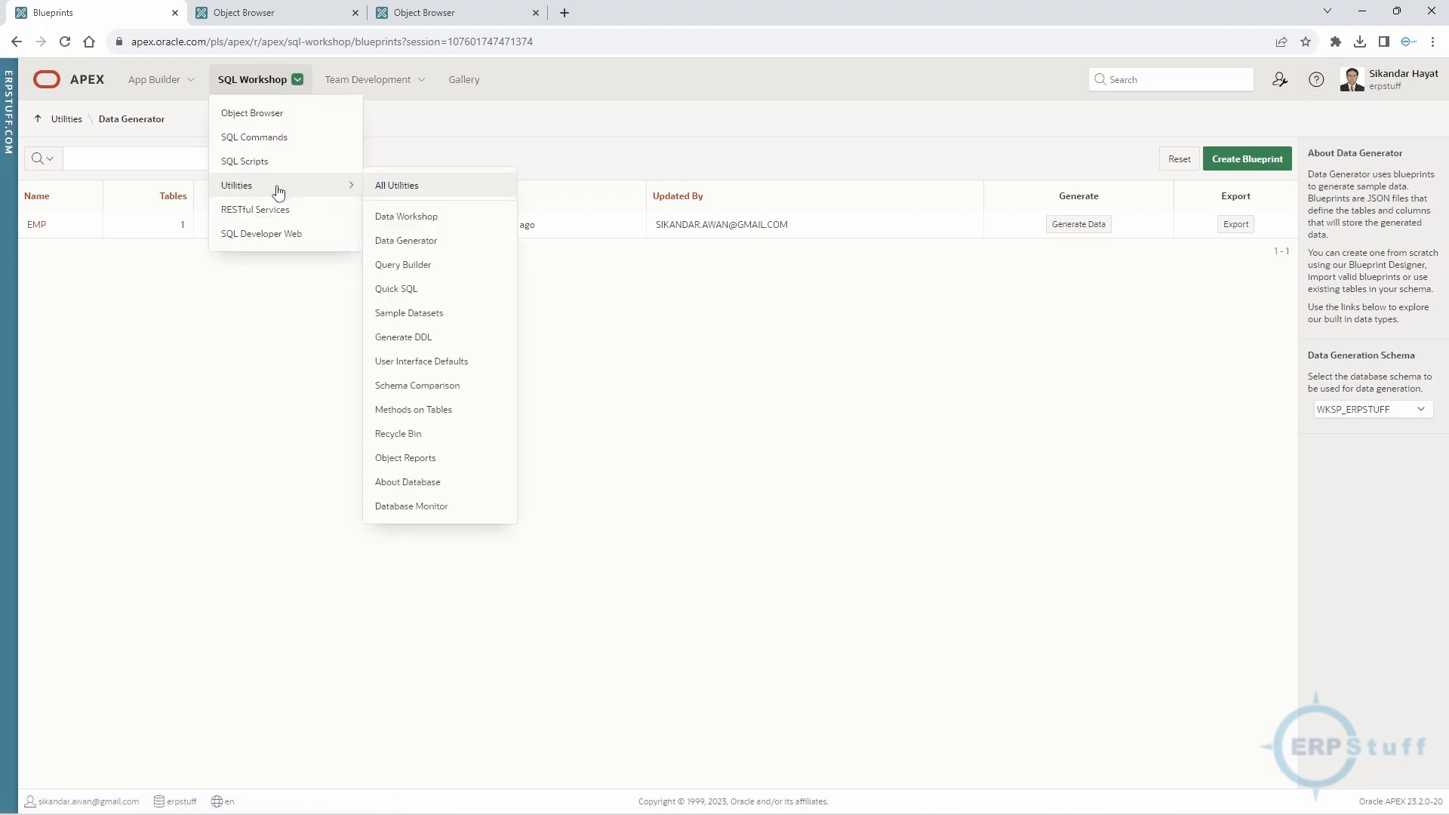
click(414, 247)
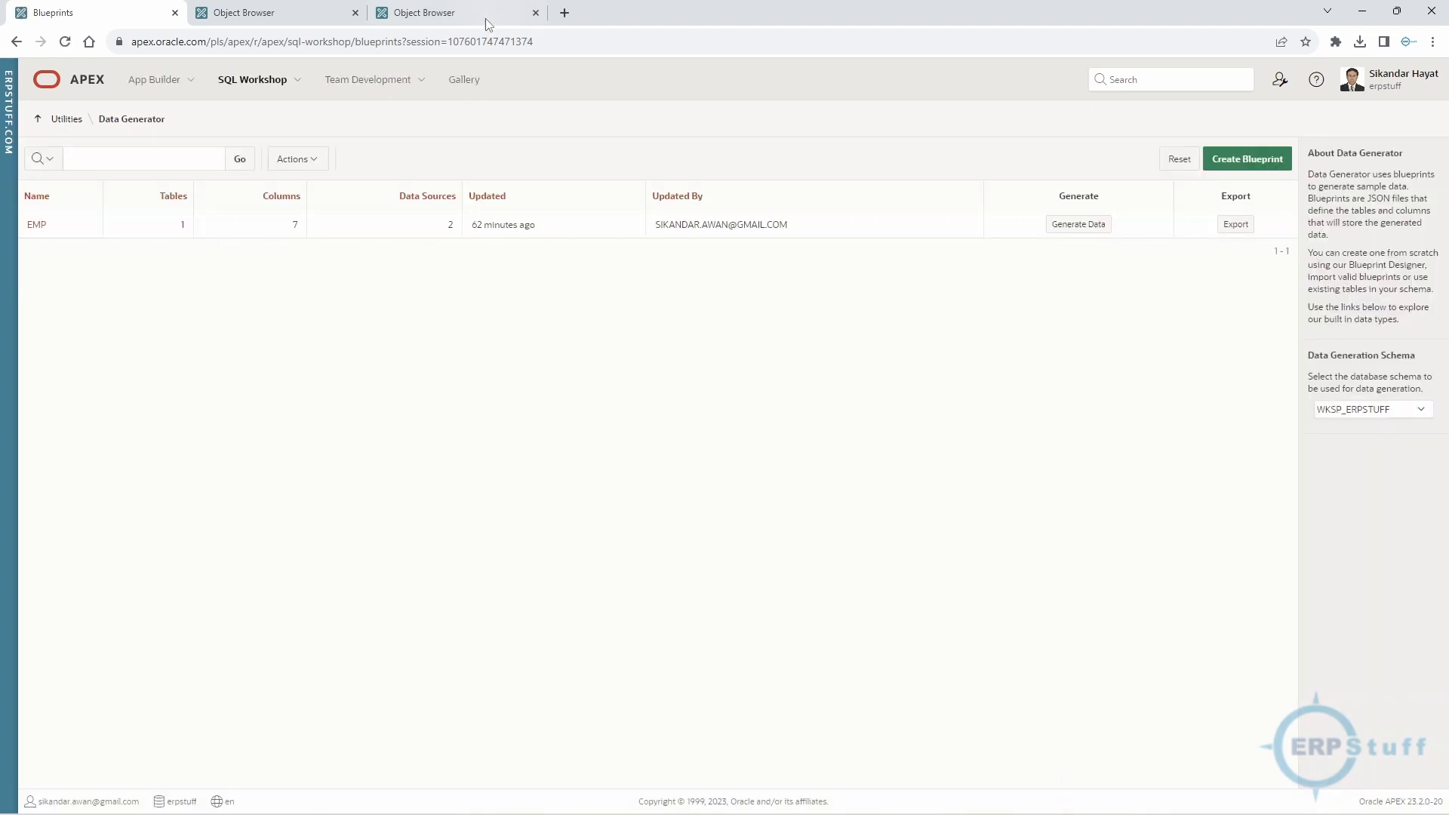
Review the EMP table's existing rows and the emp_seq.nextval call in the trigger of its DDL.
click(457, 10)
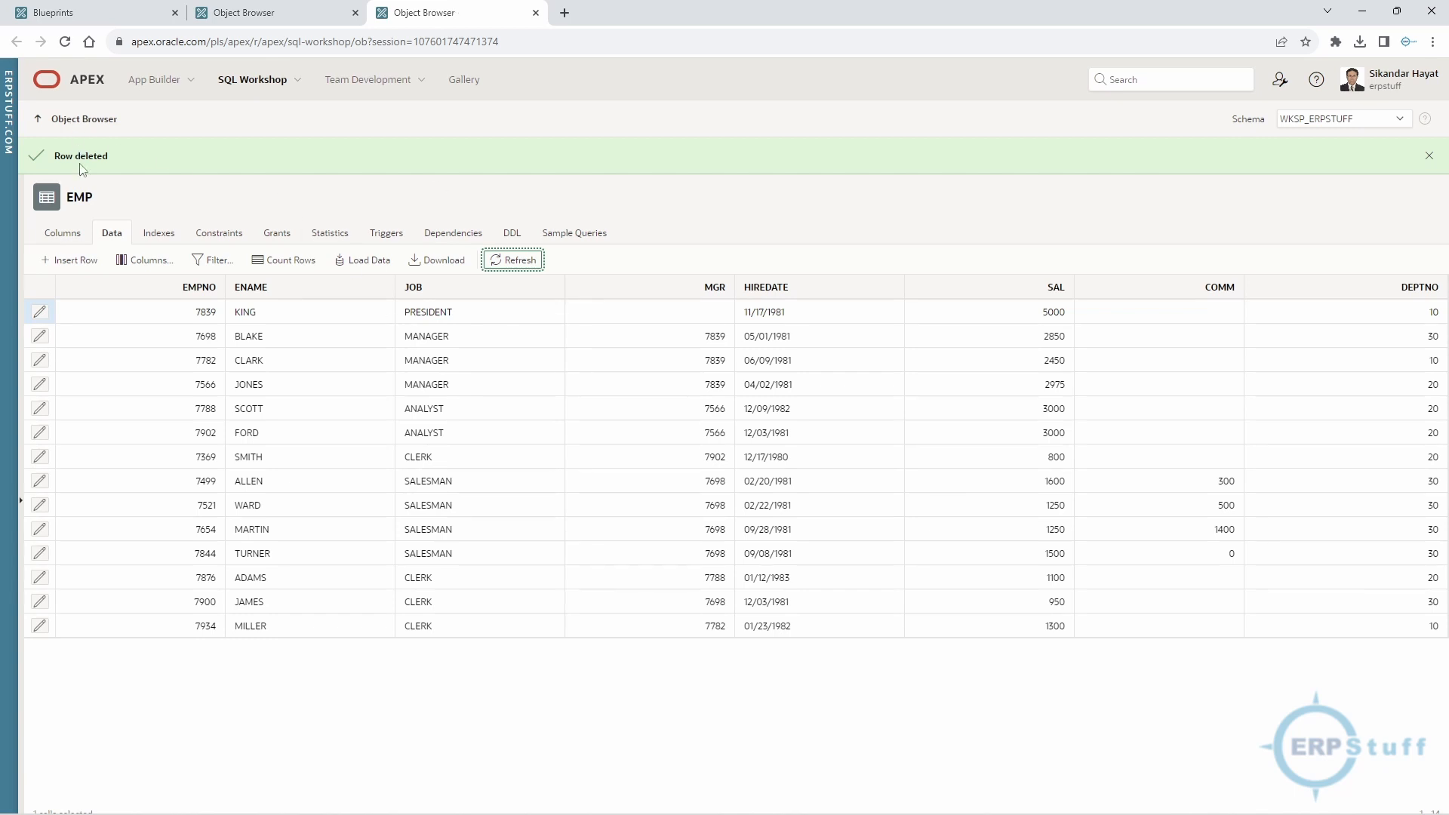
click(1428, 156)
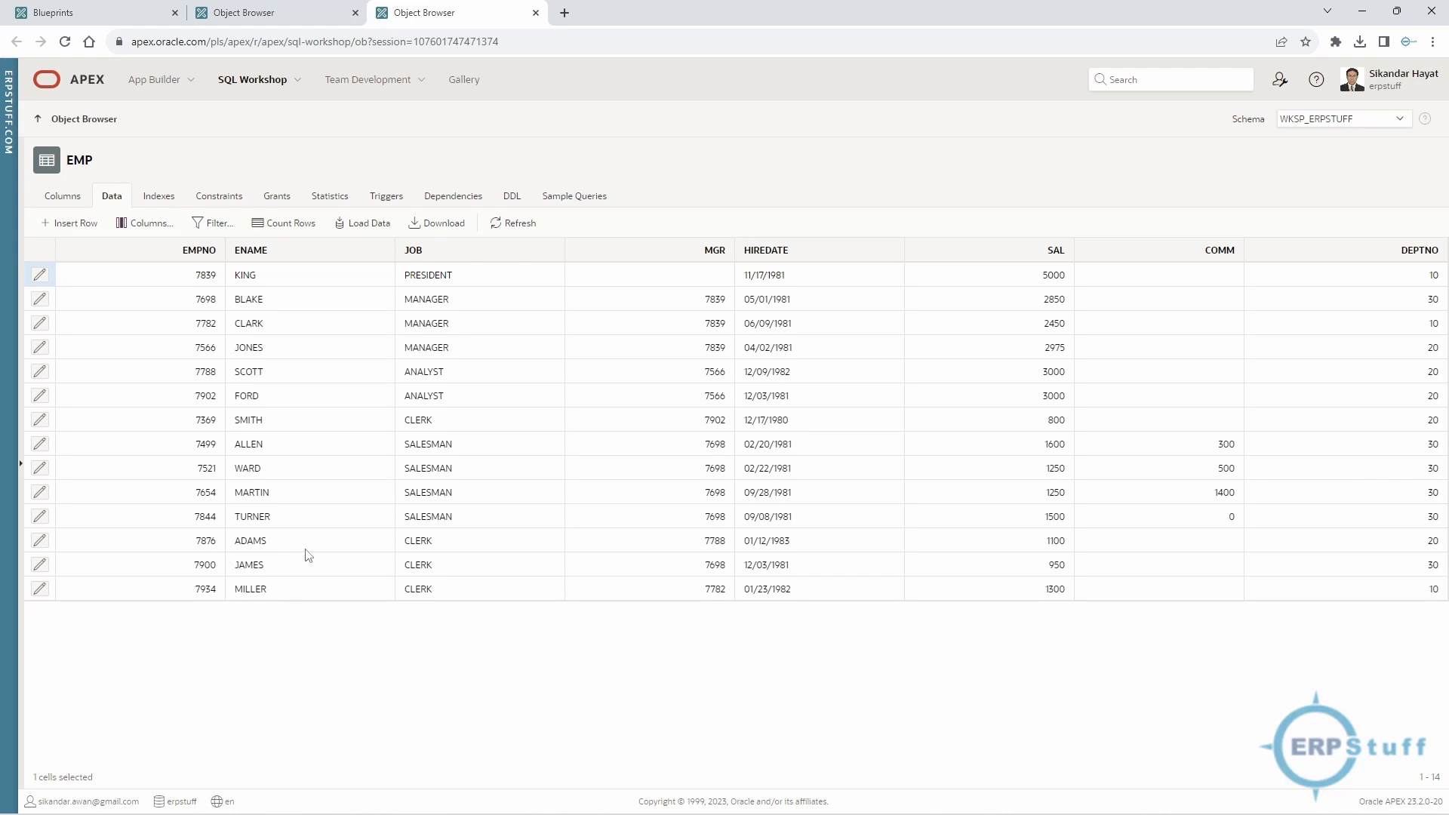
click(282, 593)
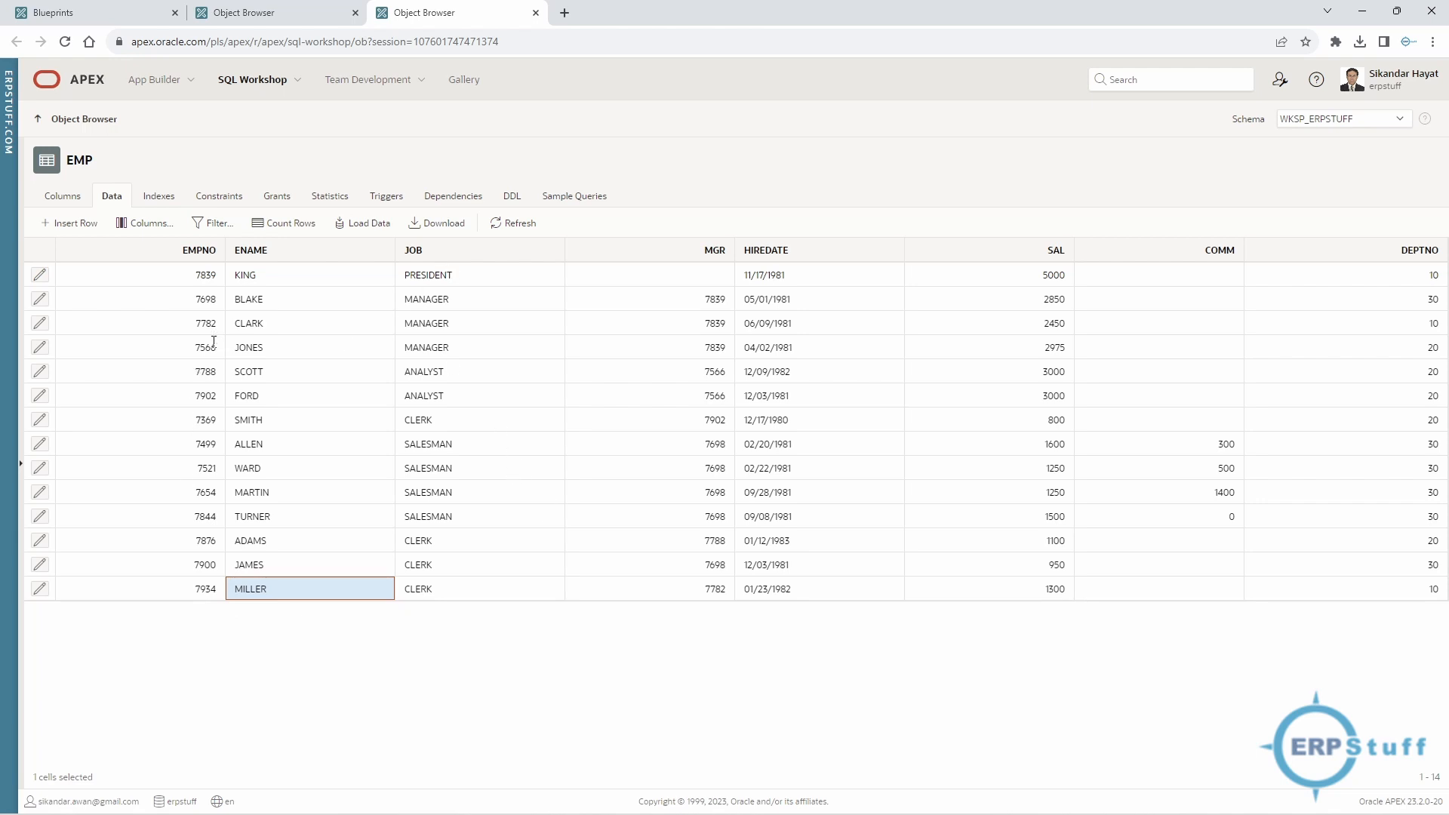
click(290, 13)
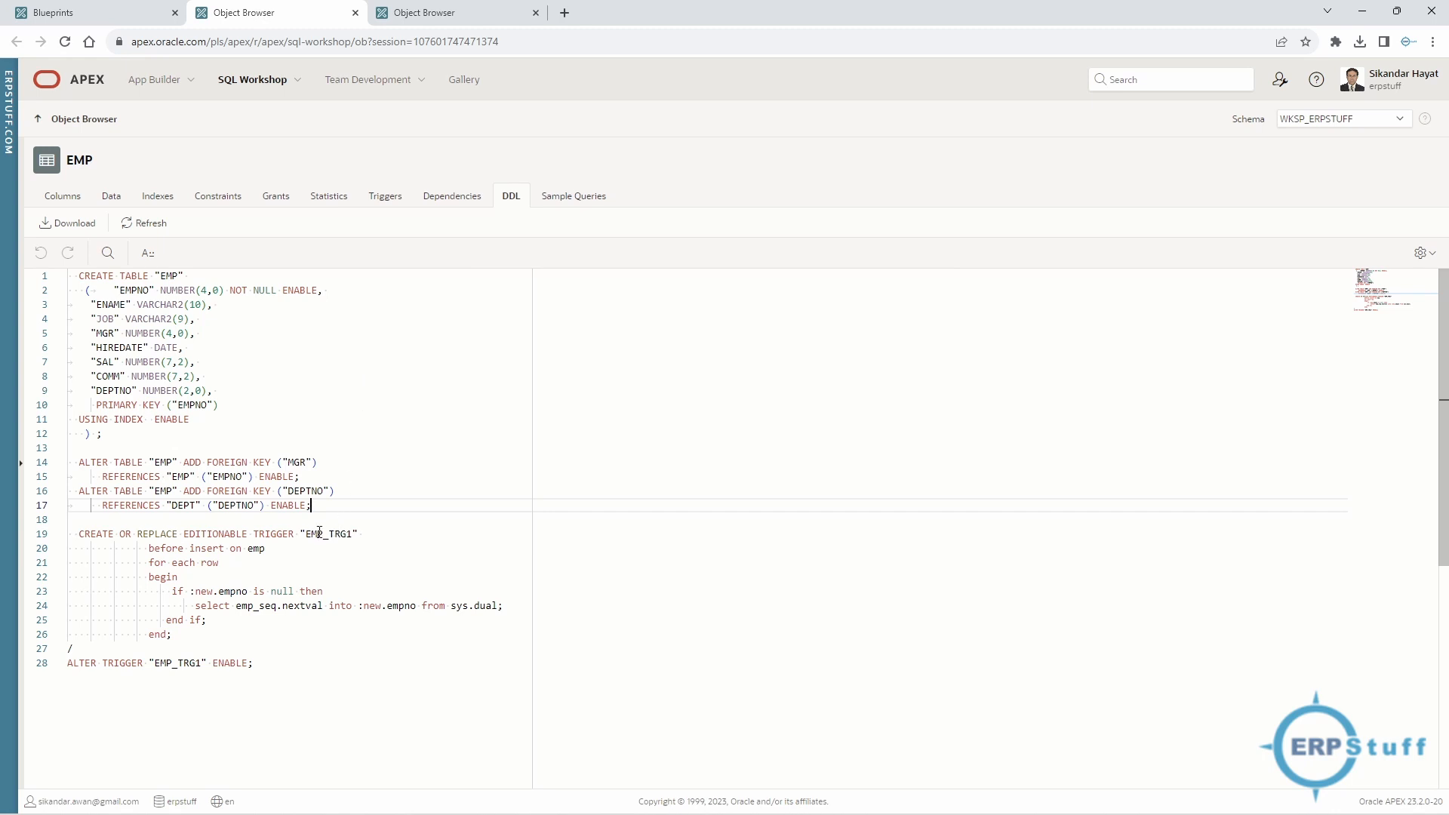
drag(236, 607, 330, 606)
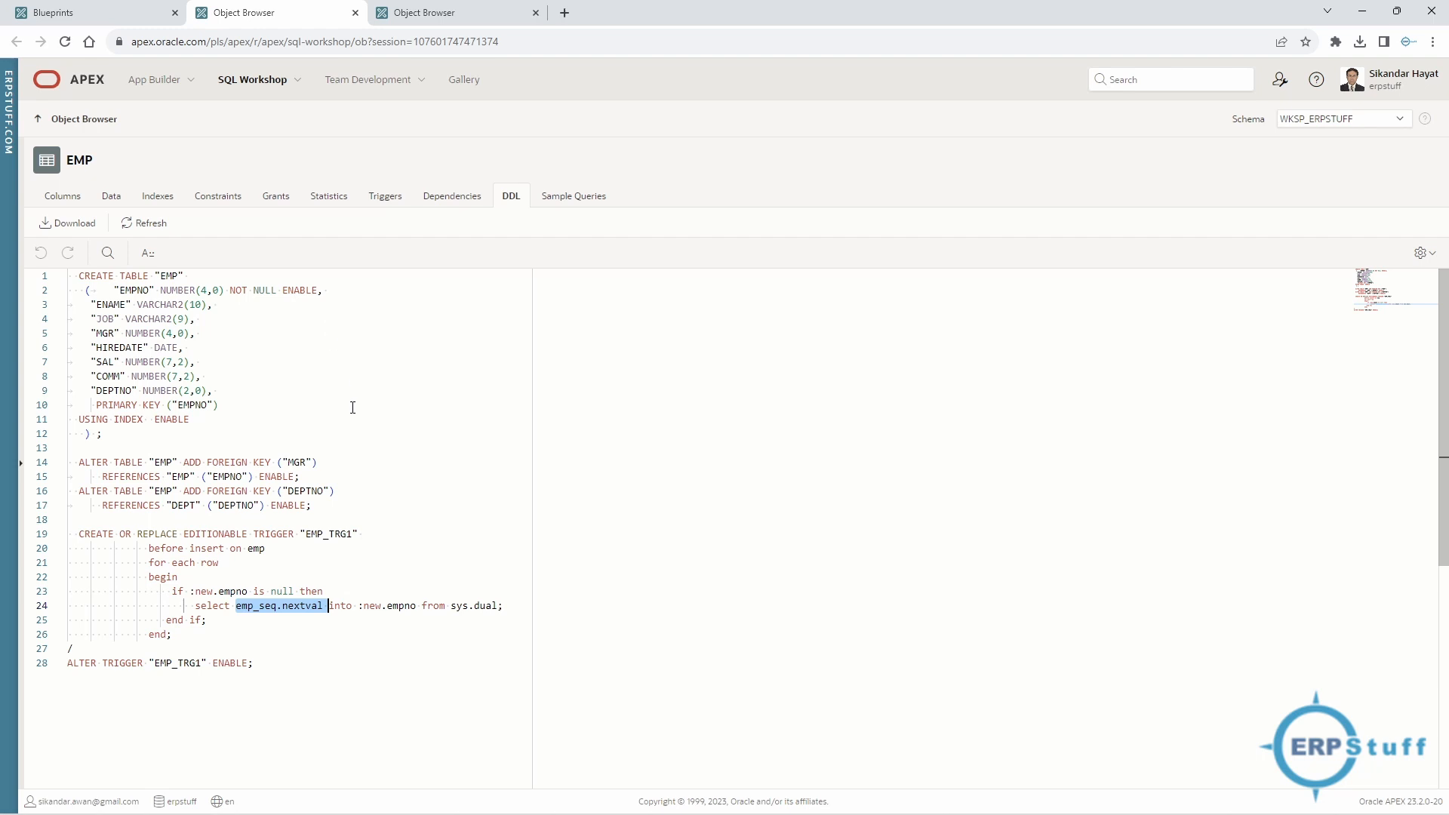
Open the EMP blueprint in the Blueprint Designer and examine the EMP table's Number of Rows setting.
click(121, 17)
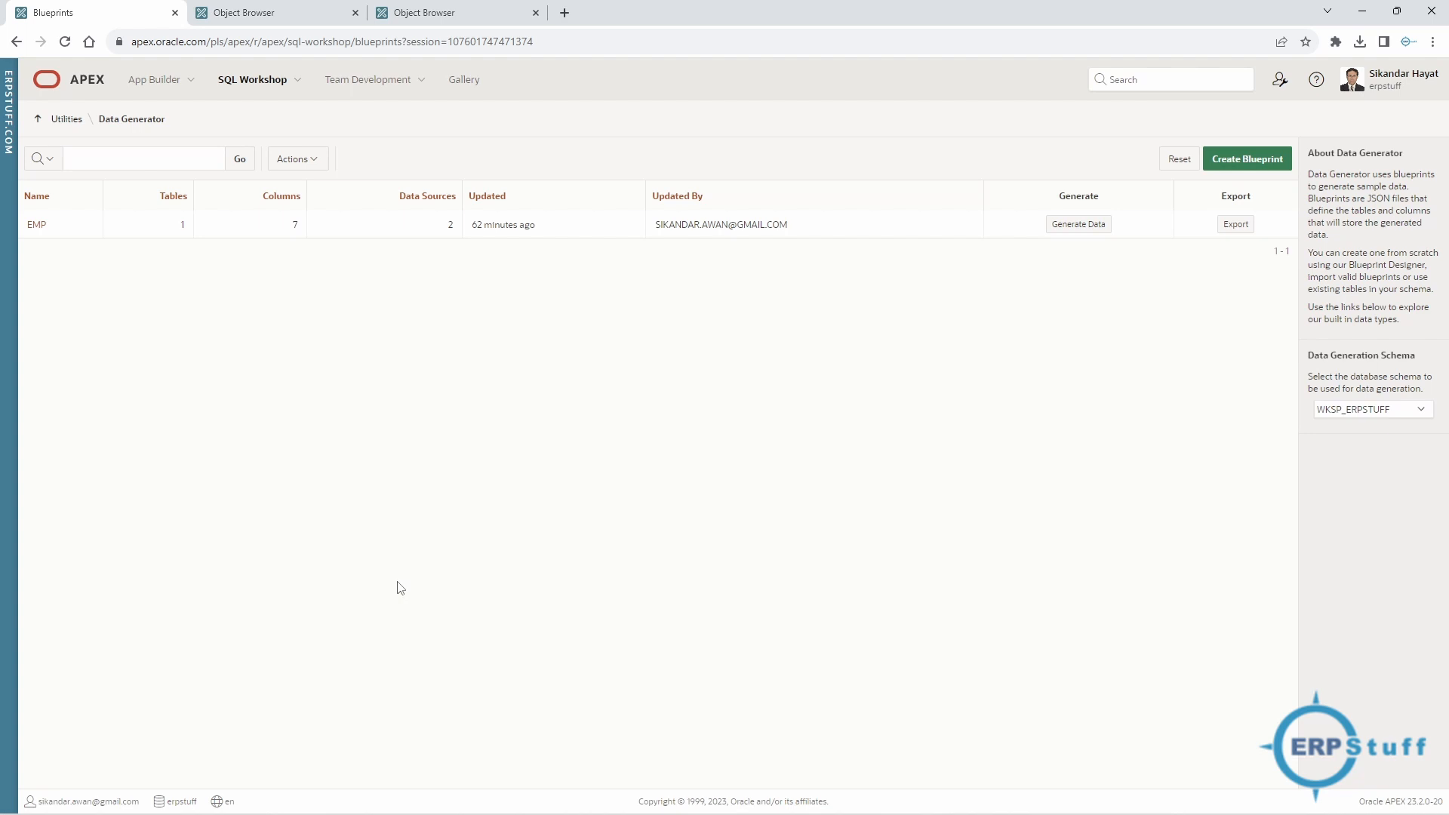
click(36, 228)
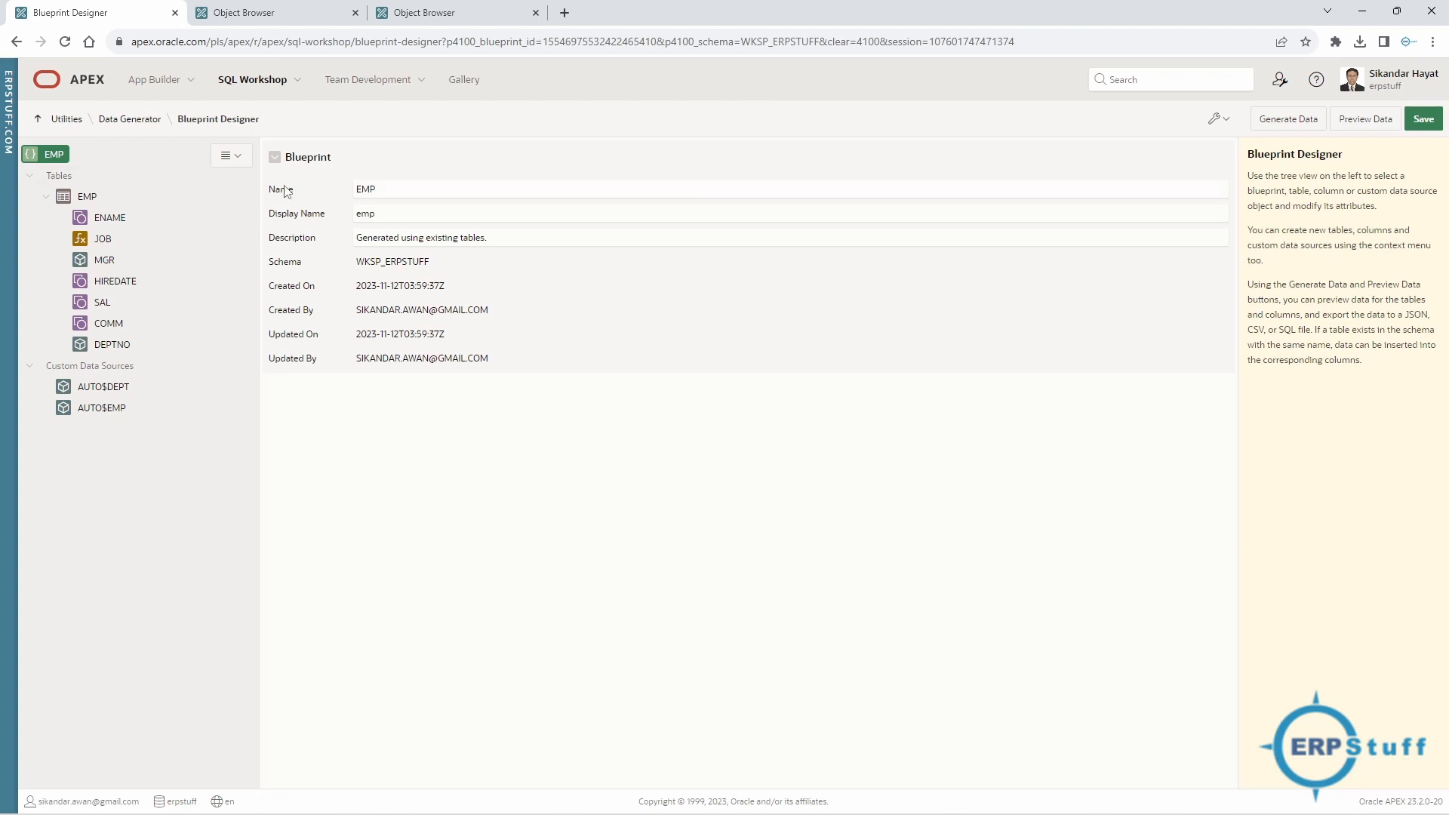
click(87, 198)
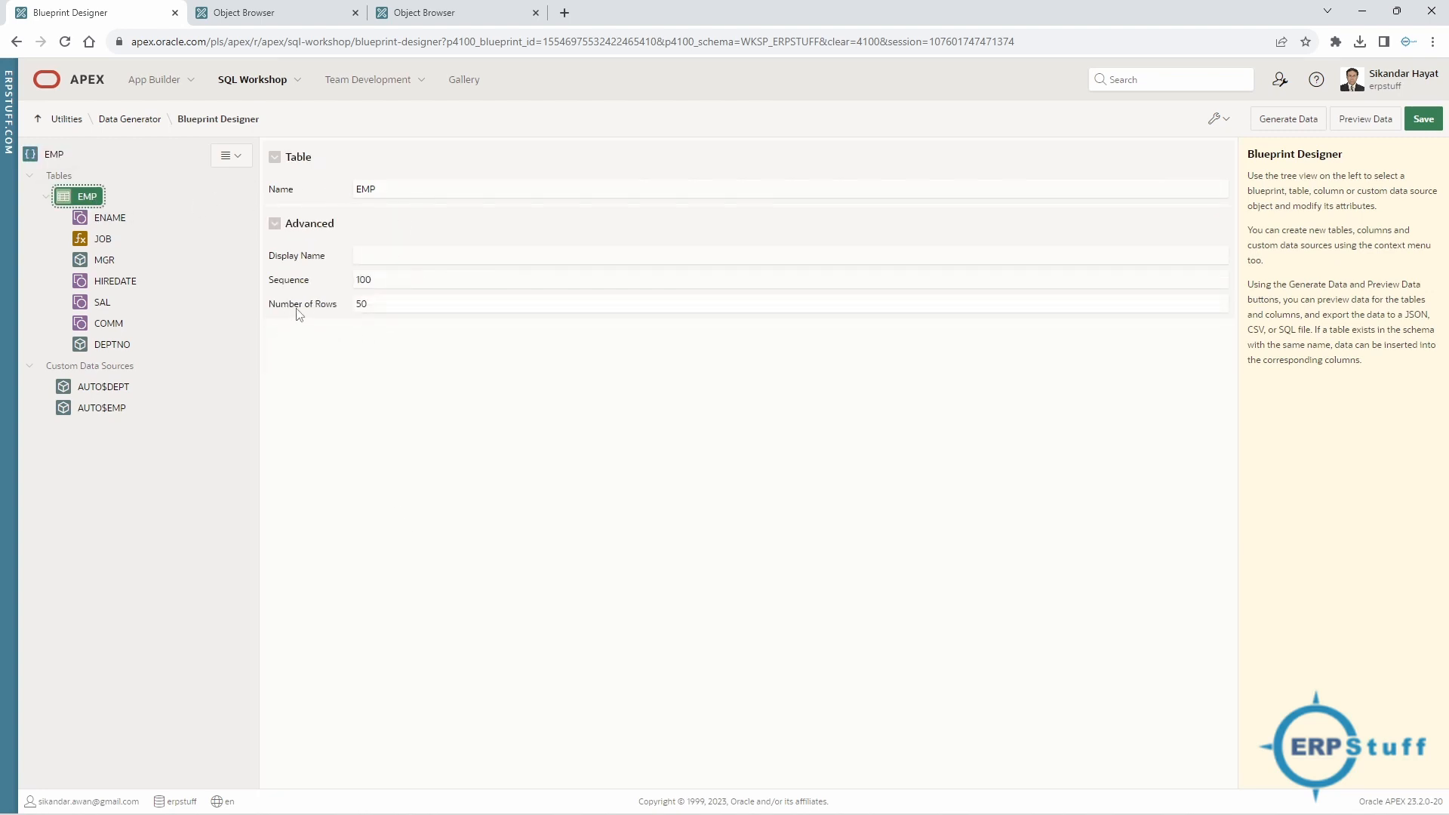
click(382, 304)
drag(372, 298, 265, 322)
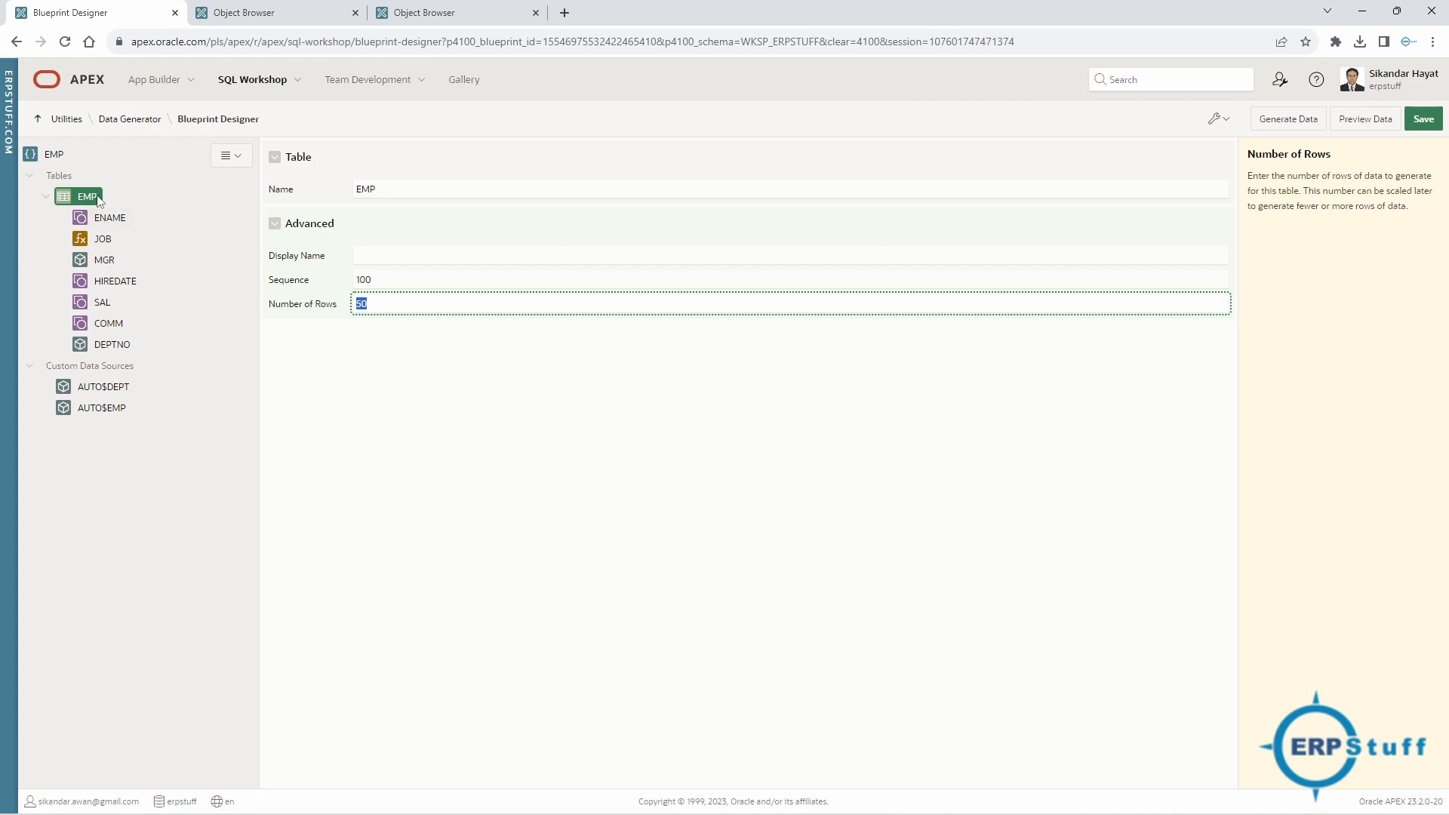
Examine the AUTO$DEPT and AUTO$EMP custom data sources and the data source used by the DEPTNO column.
click(103, 387)
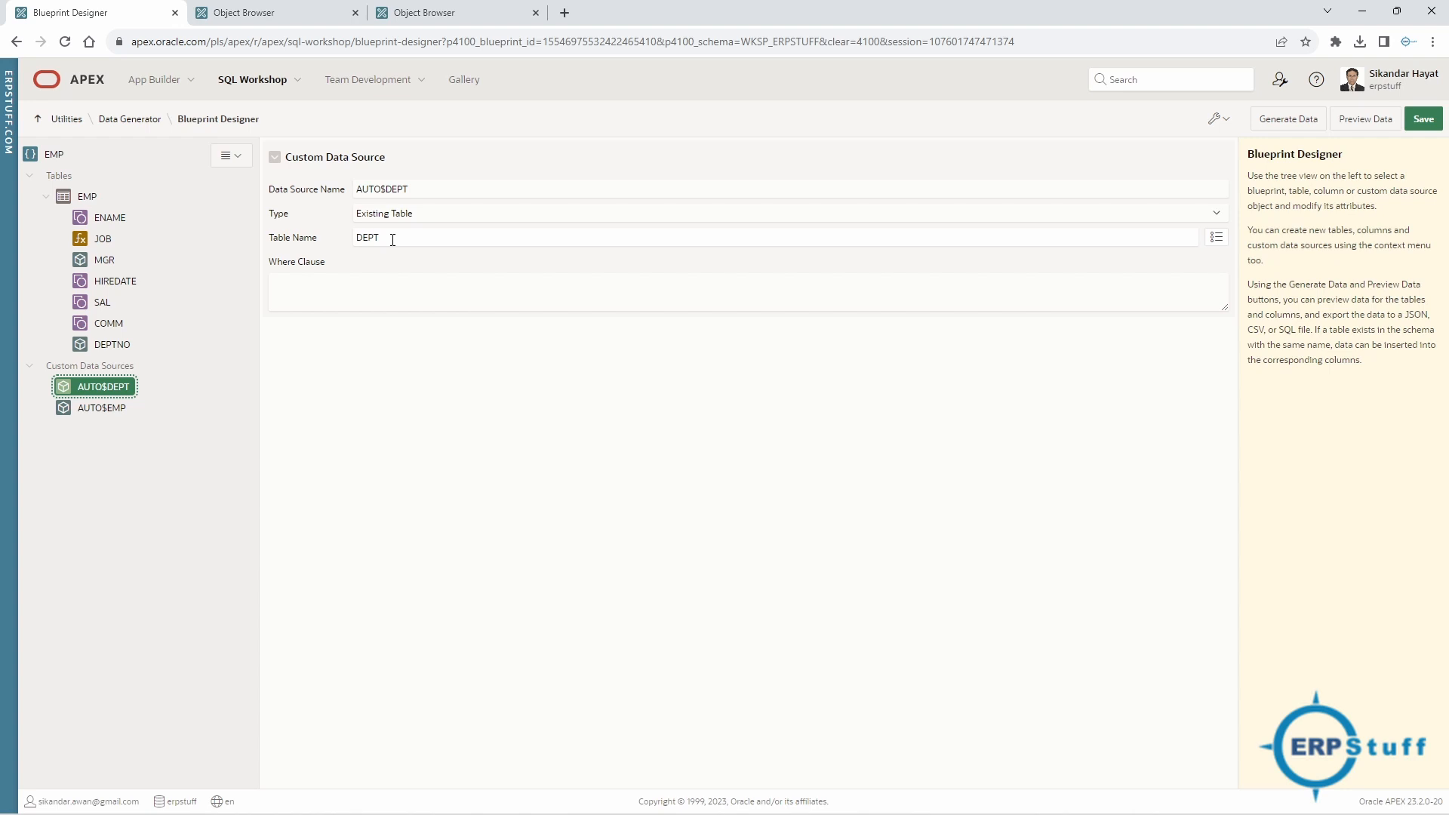
click(109, 407)
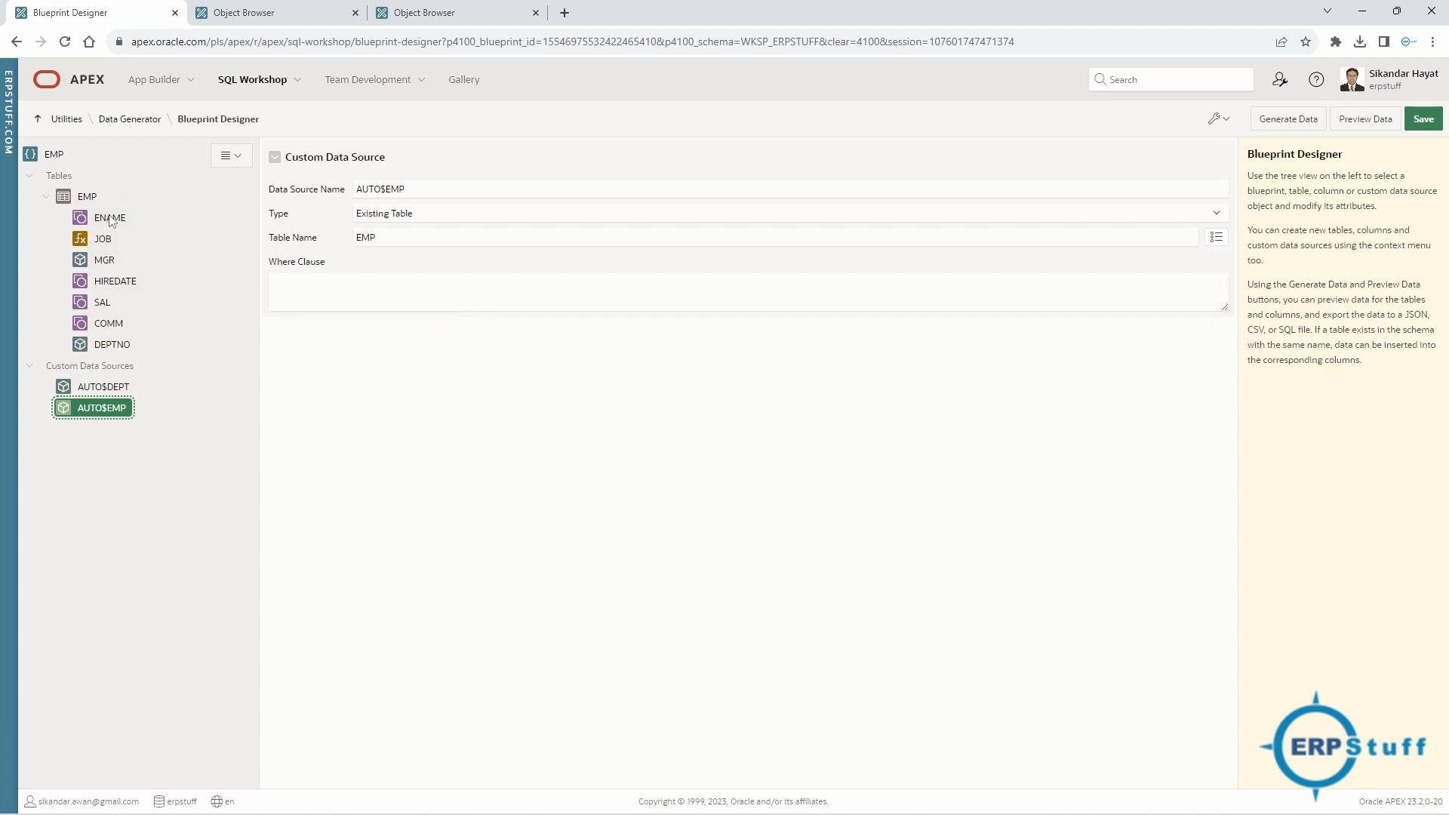
click(88, 198)
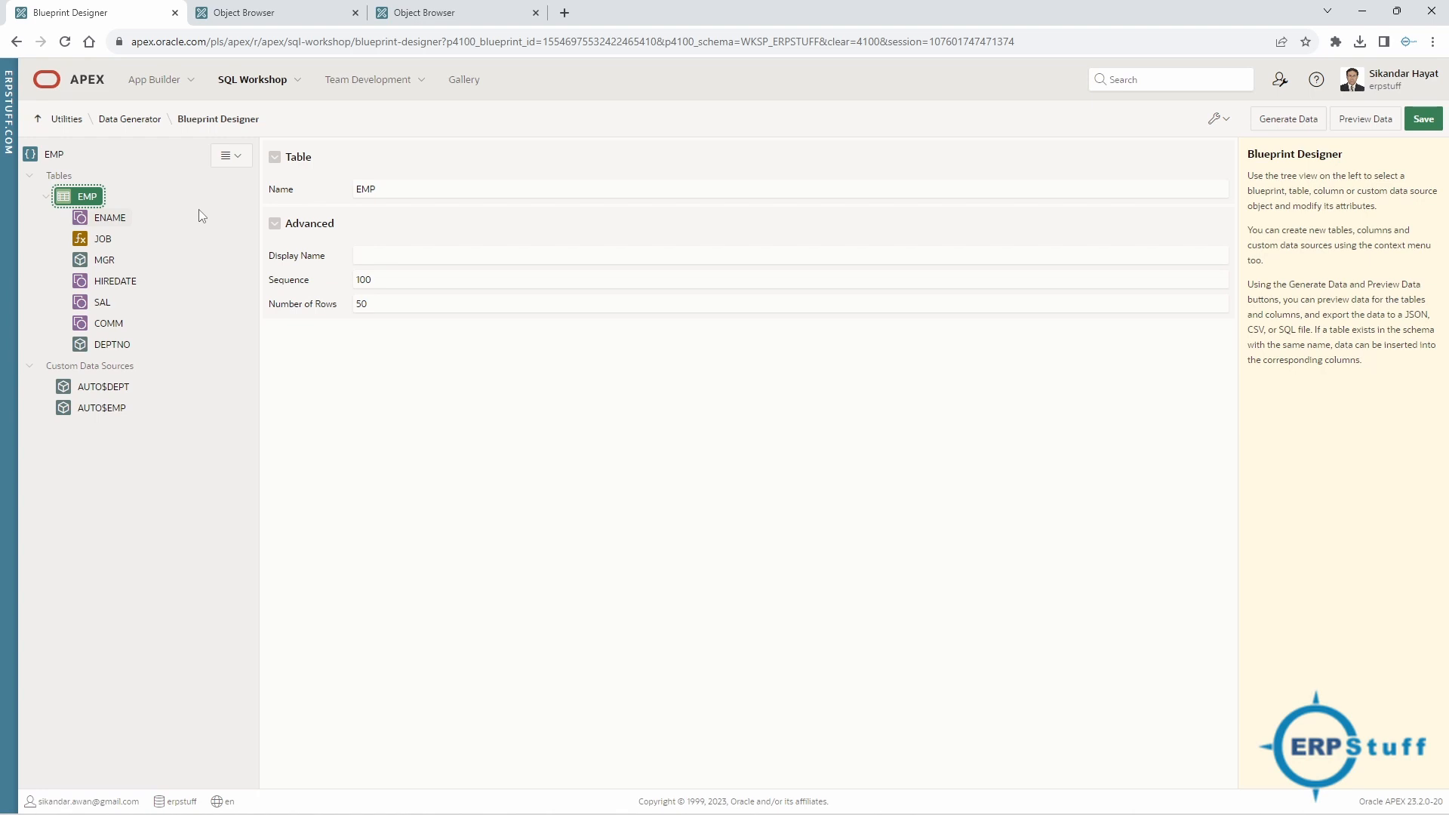
click(114, 346)
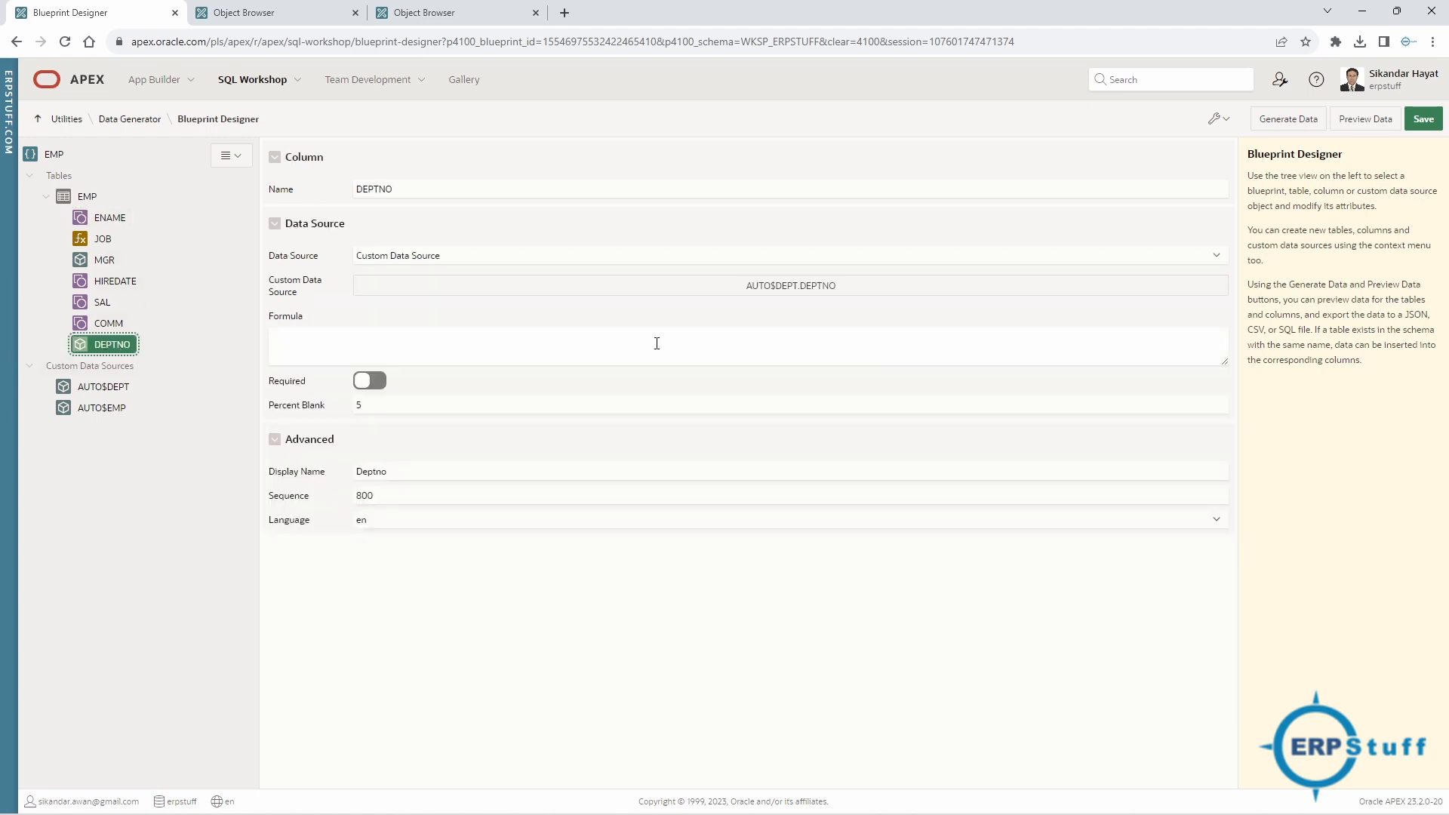
click(119, 390)
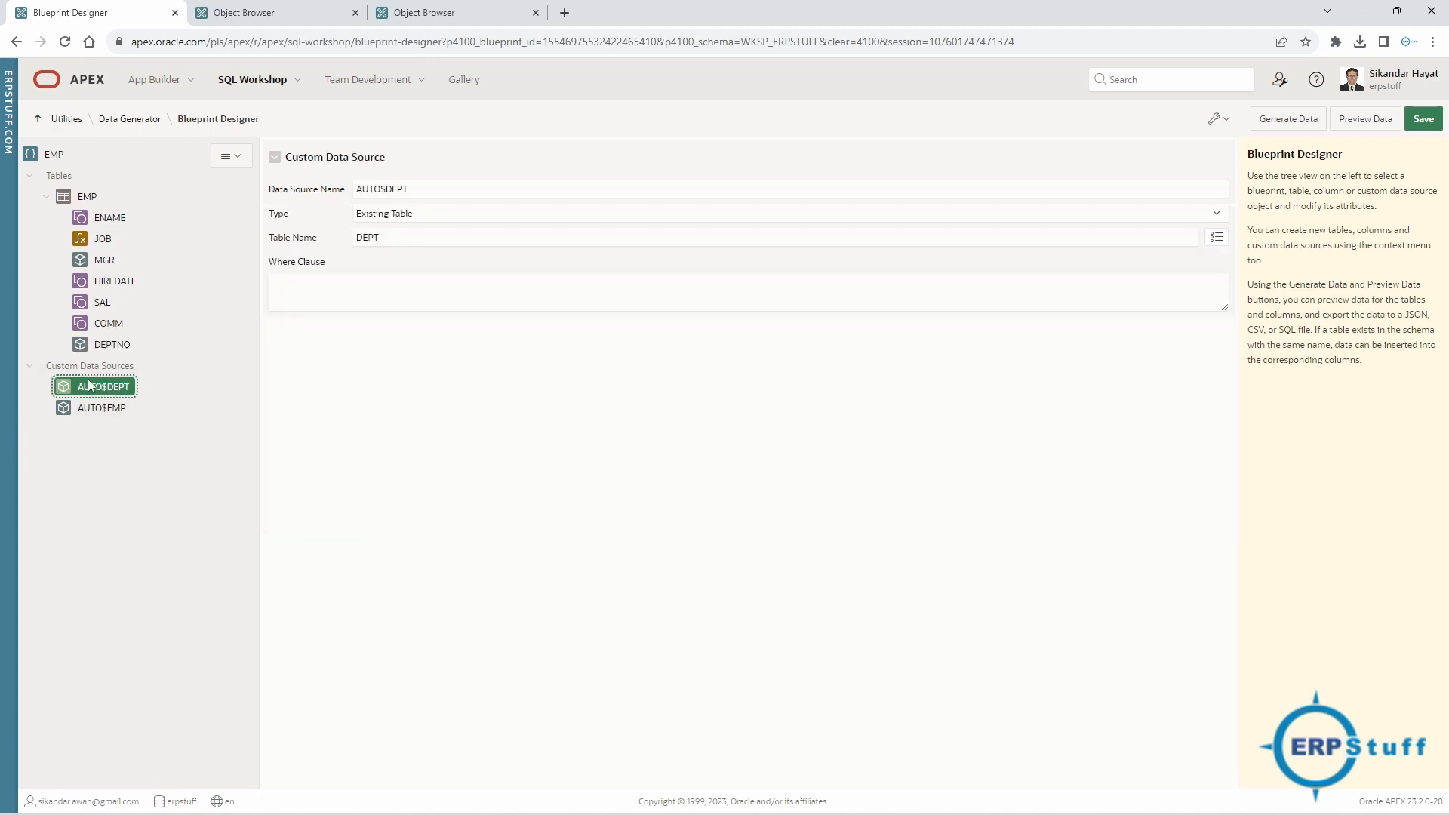
Add a custom data source to the EMP blueprint and set its type to Existing Table.
click(123, 373)
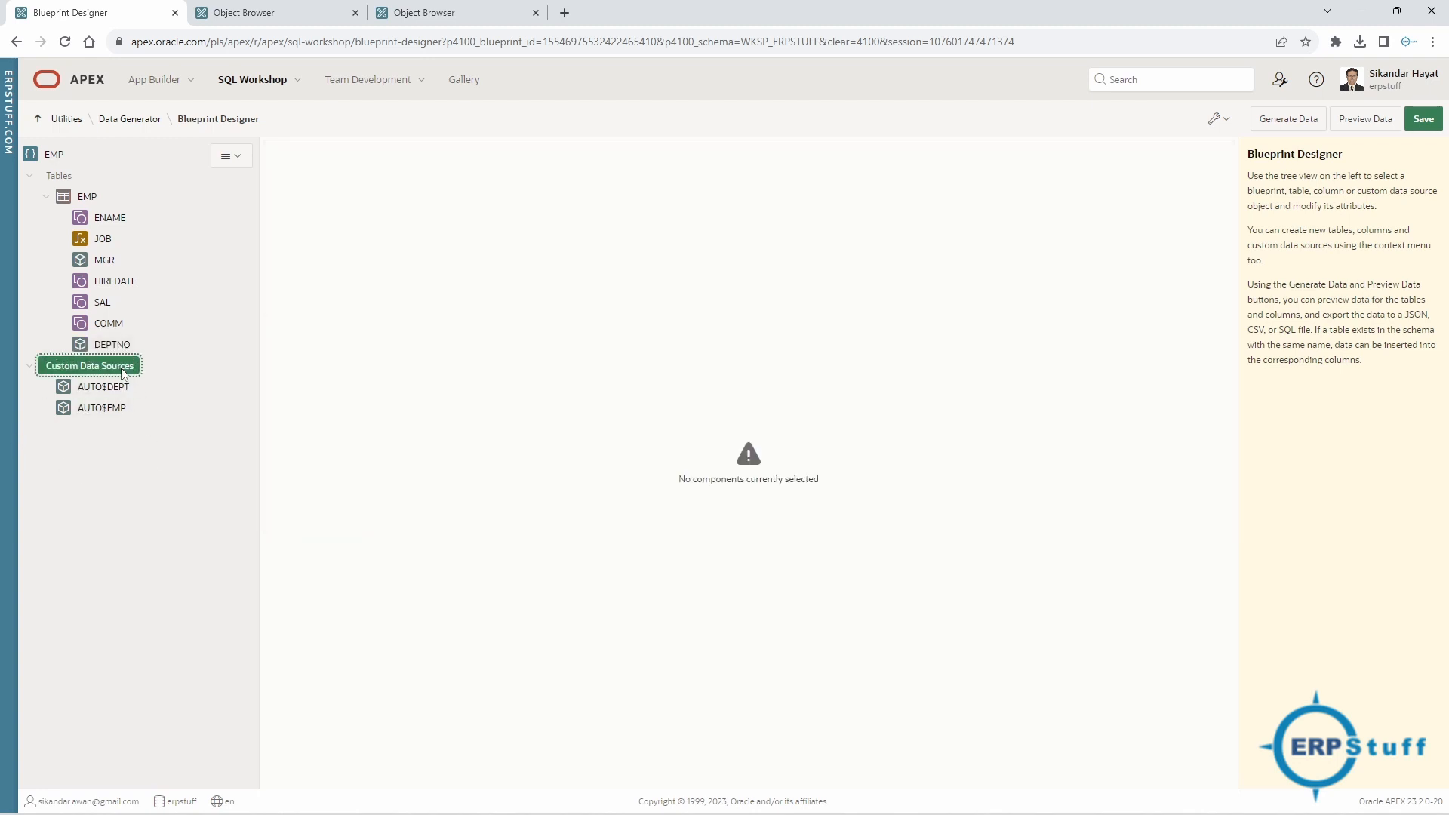
right_click(123, 372)
click(151, 386)
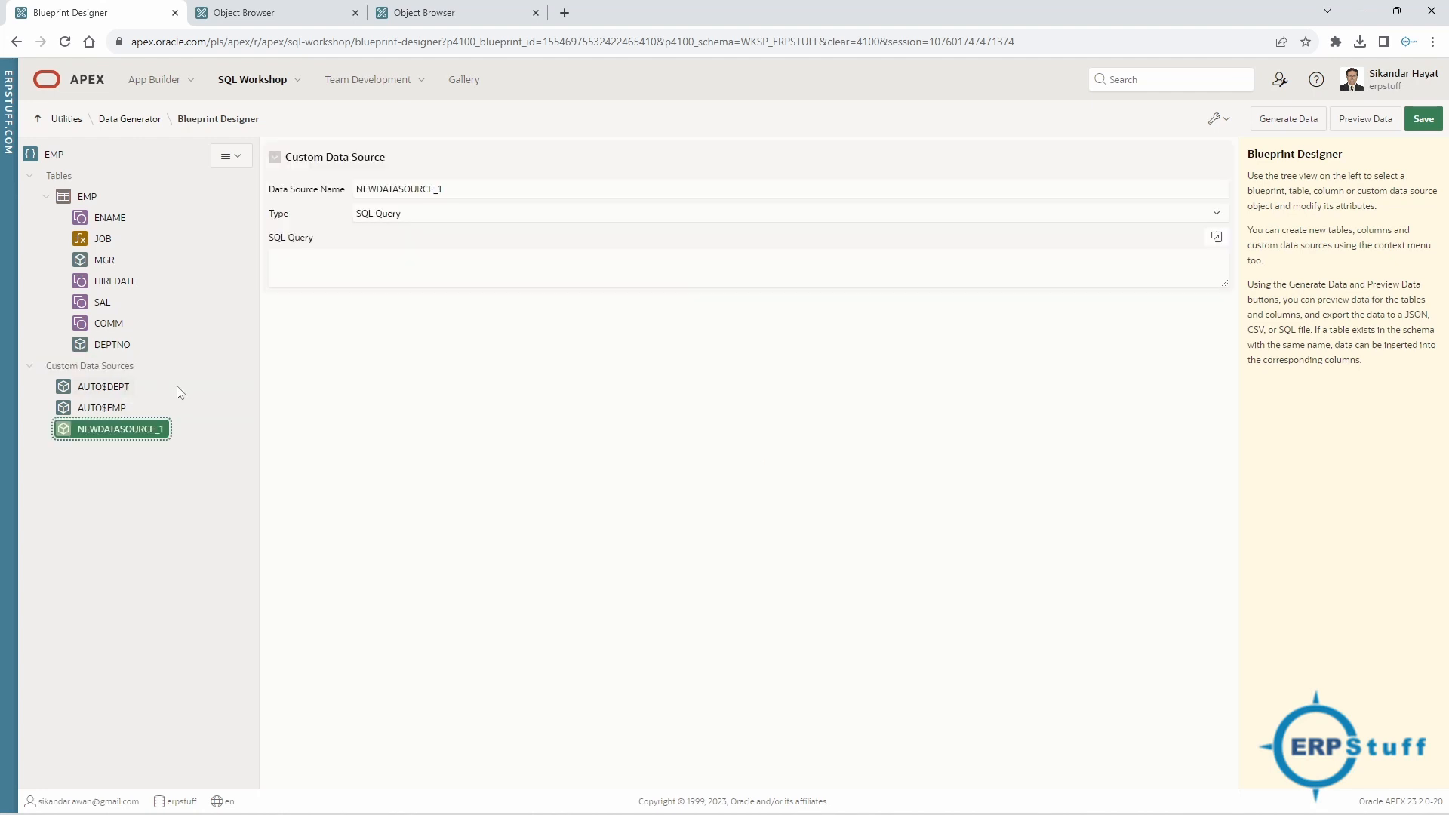
click(443, 218)
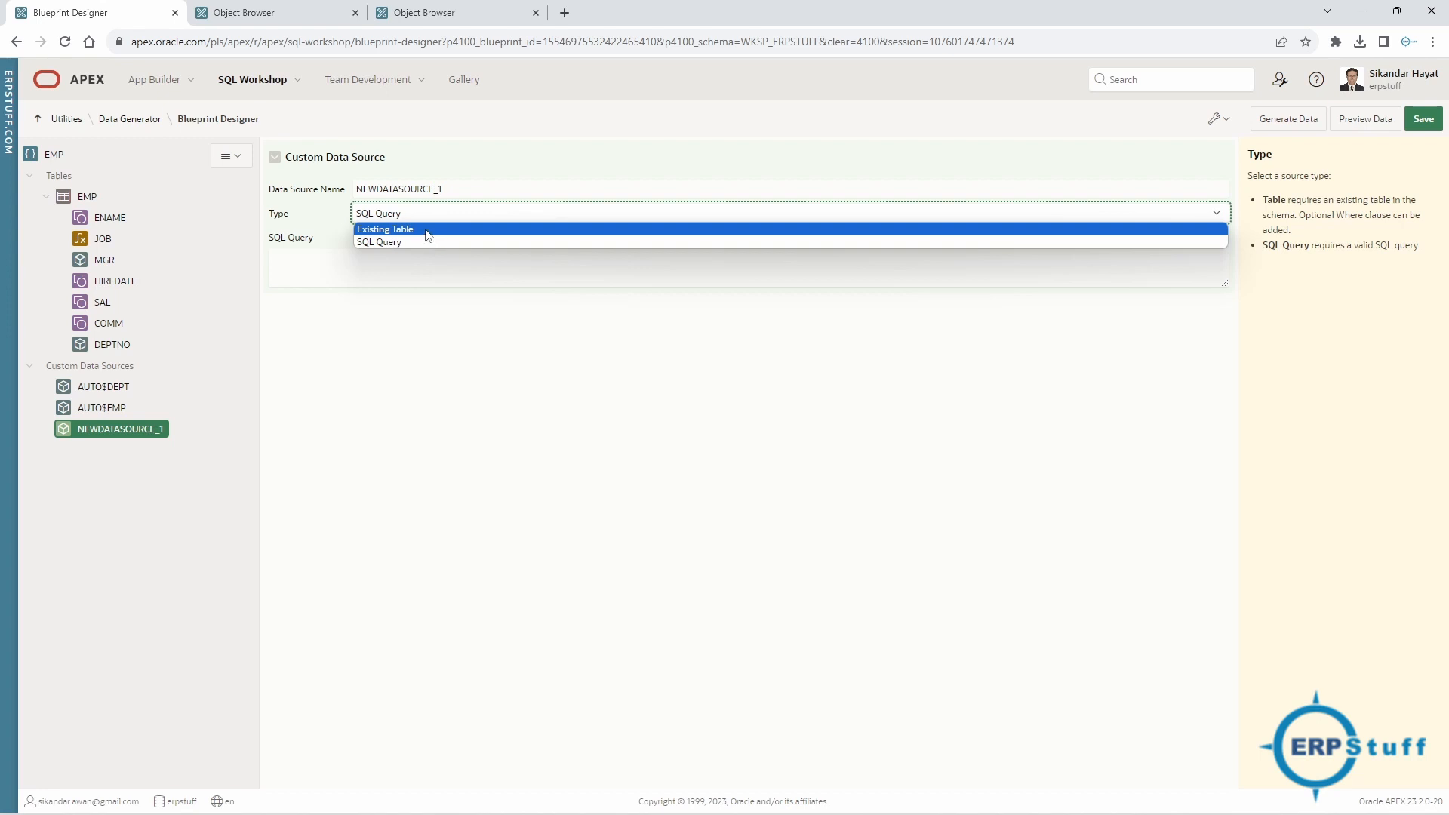
click(428, 230)
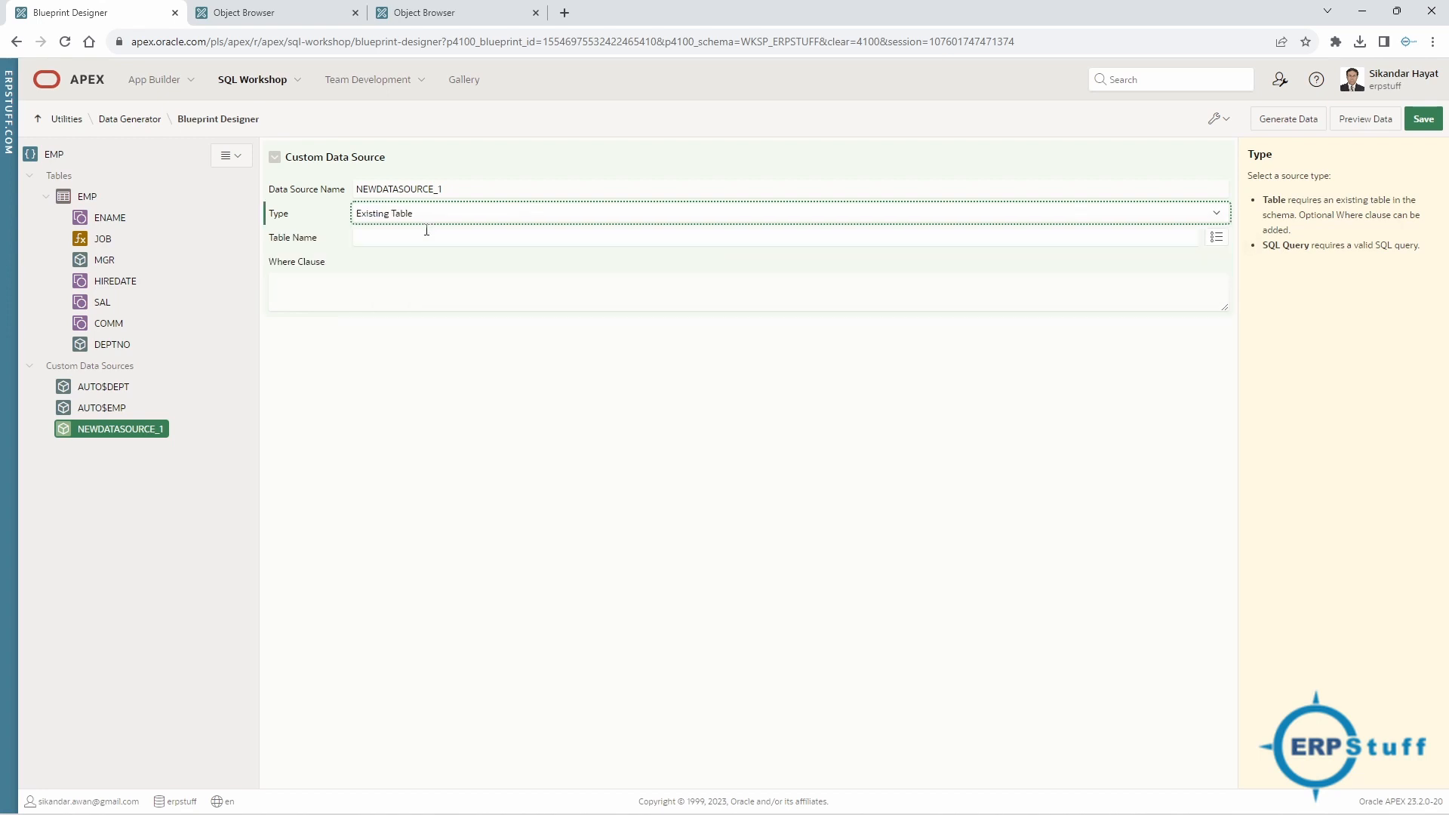
click(364, 286)
Delete the newly added custom data source from the blueprint.
click(146, 434)
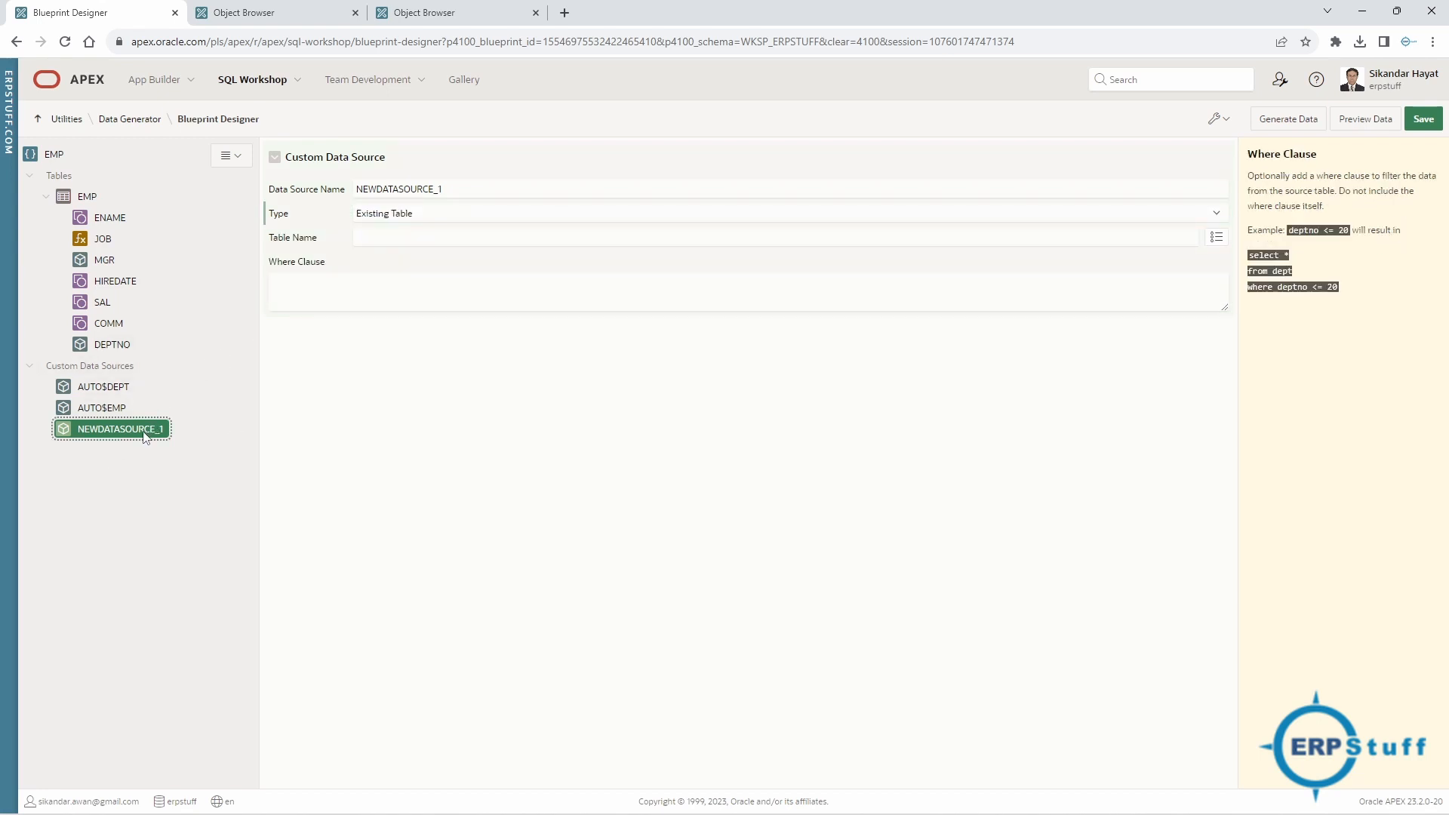
right_click(147, 434)
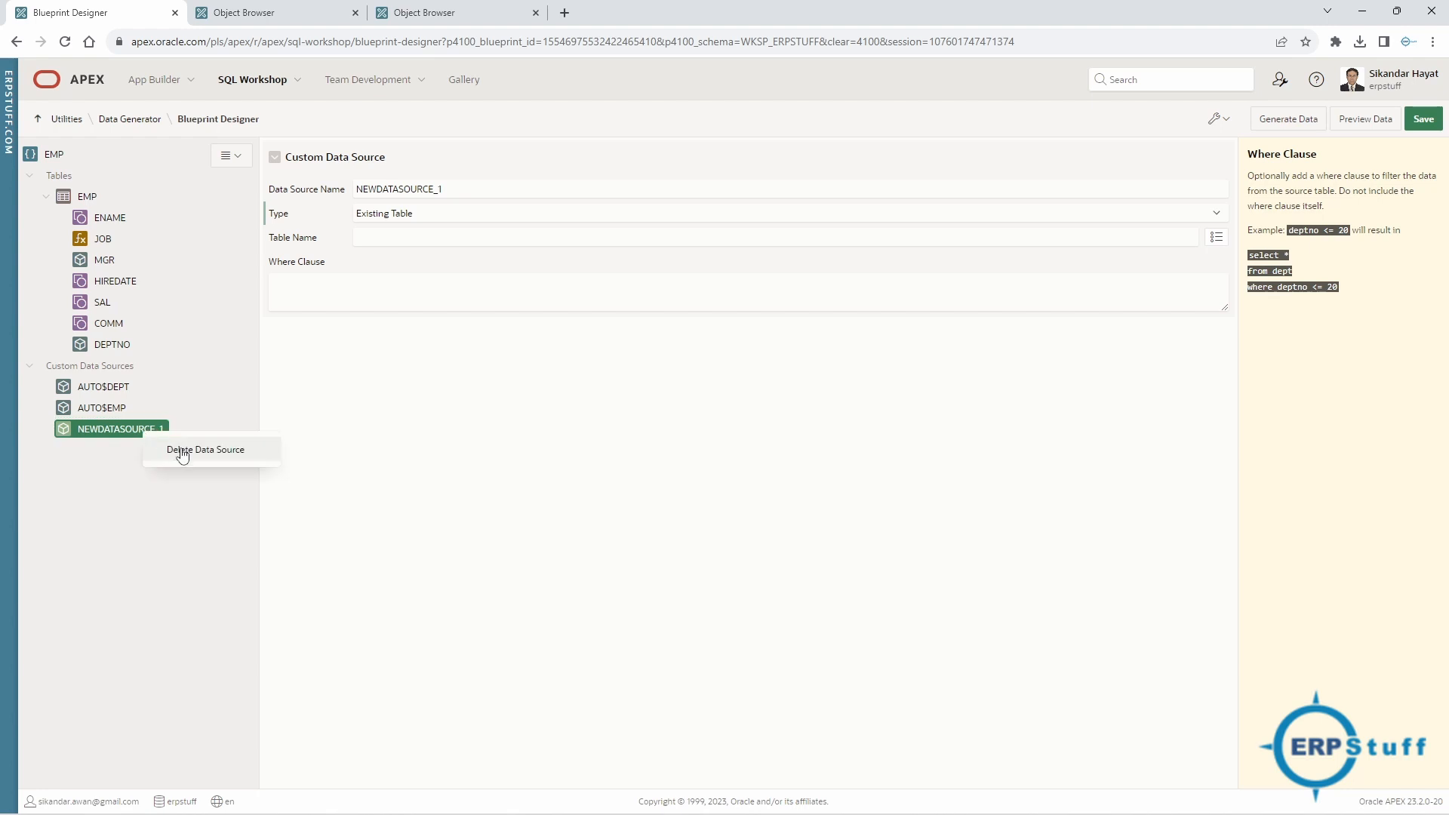
click(180, 451)
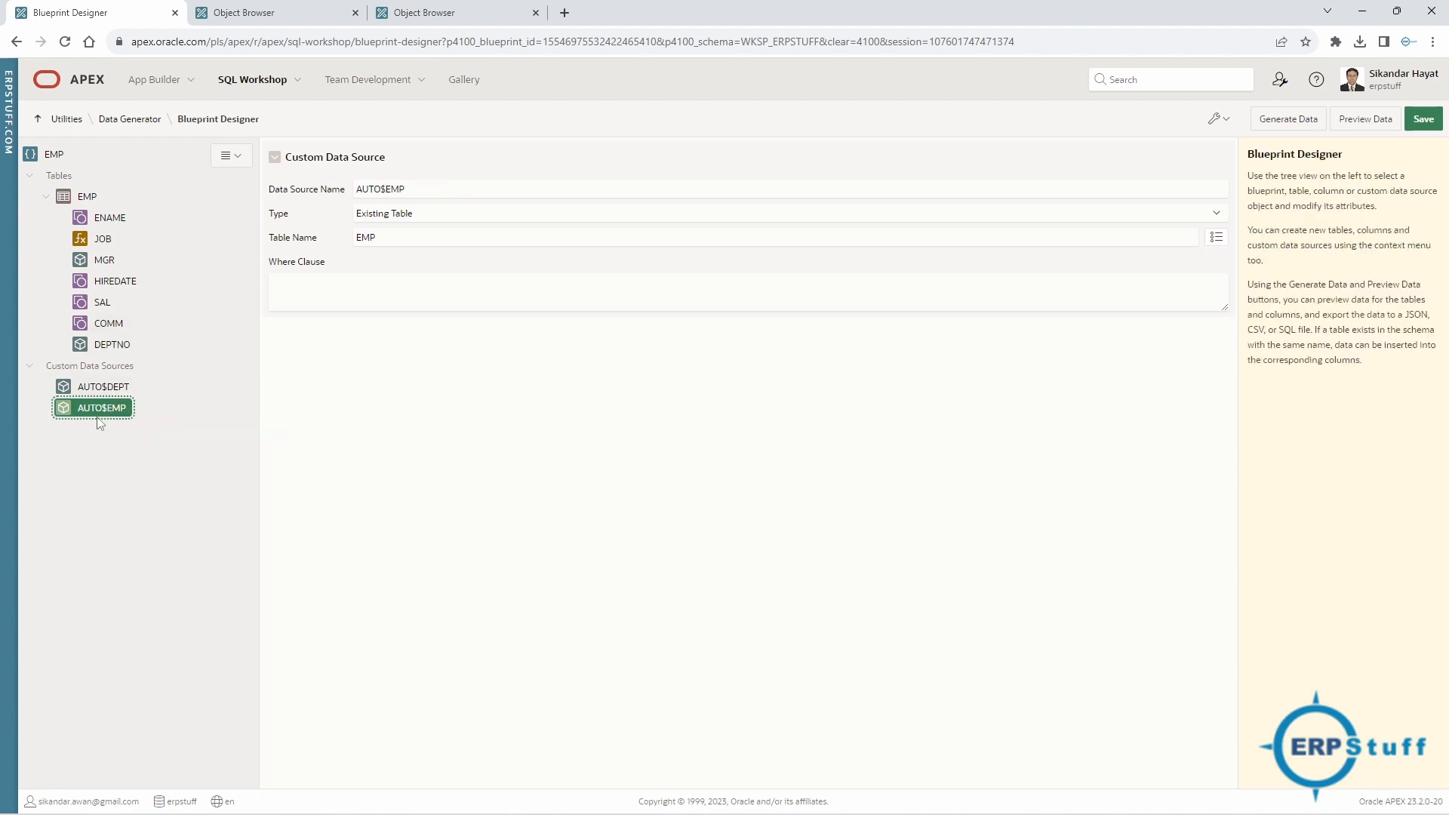
Check the custom data source settings of the MGR and DEPTNO columns and return to the EMP table's attributes.
click(116, 266)
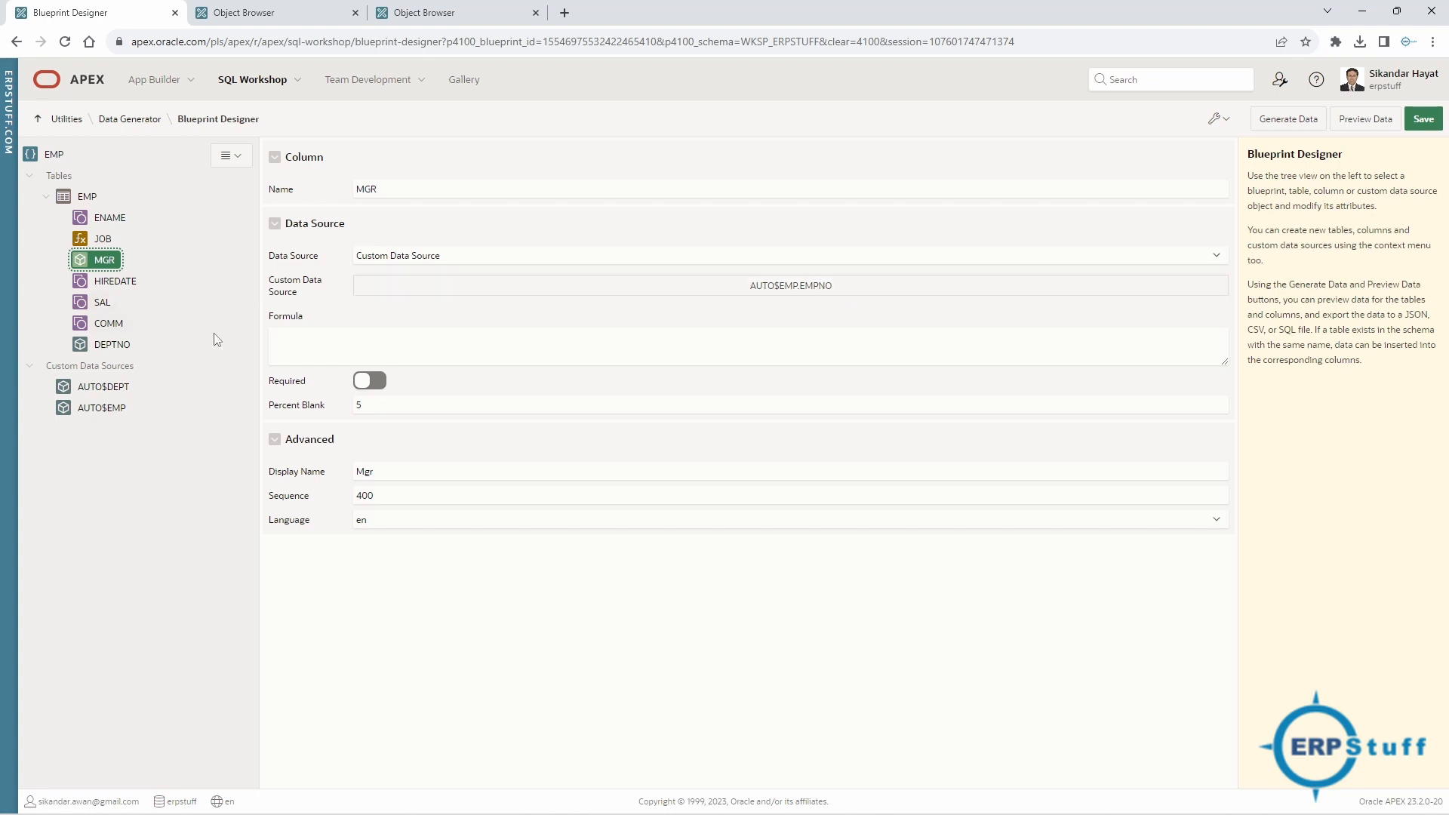
click(117, 348)
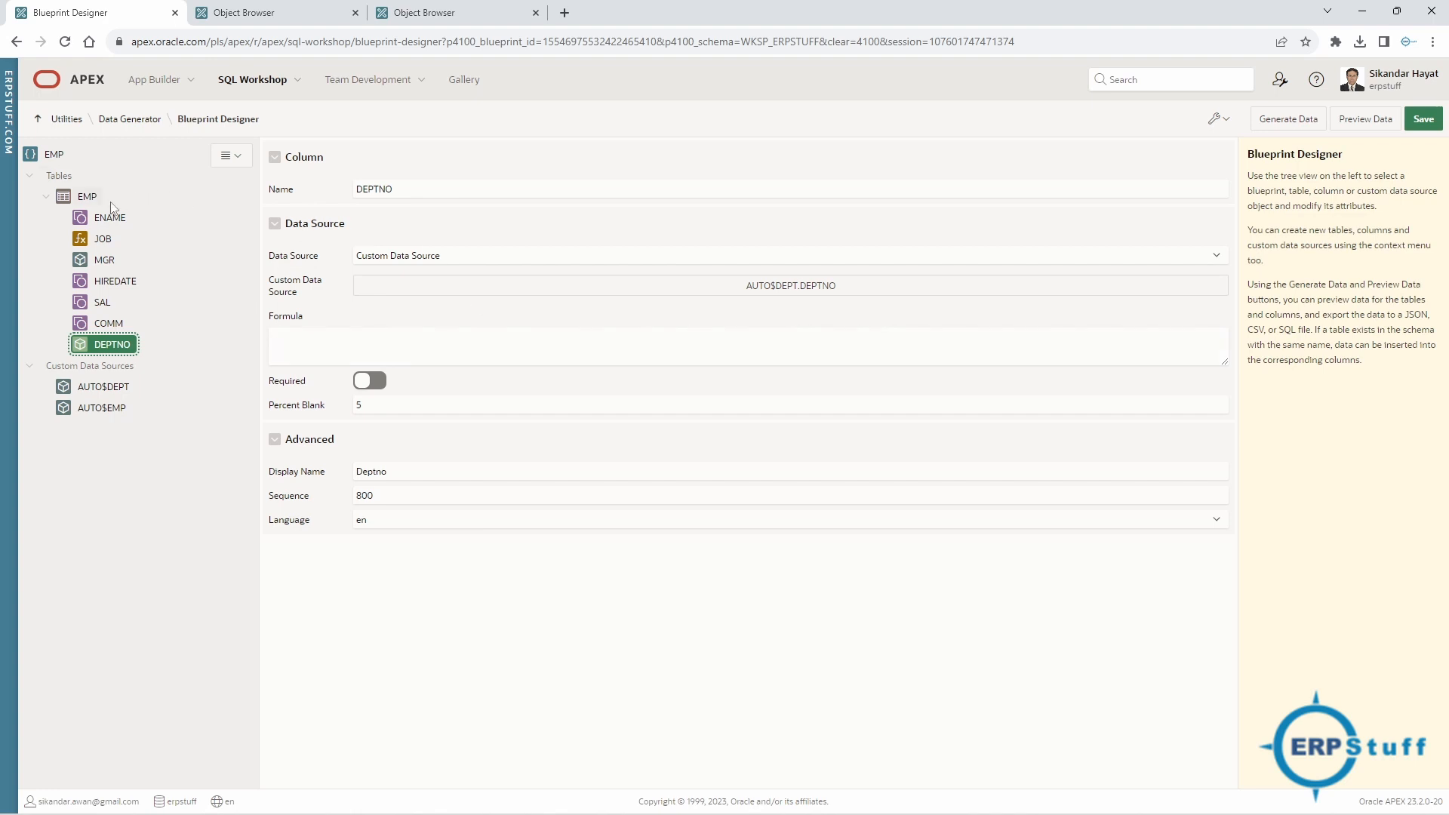
click(89, 199)
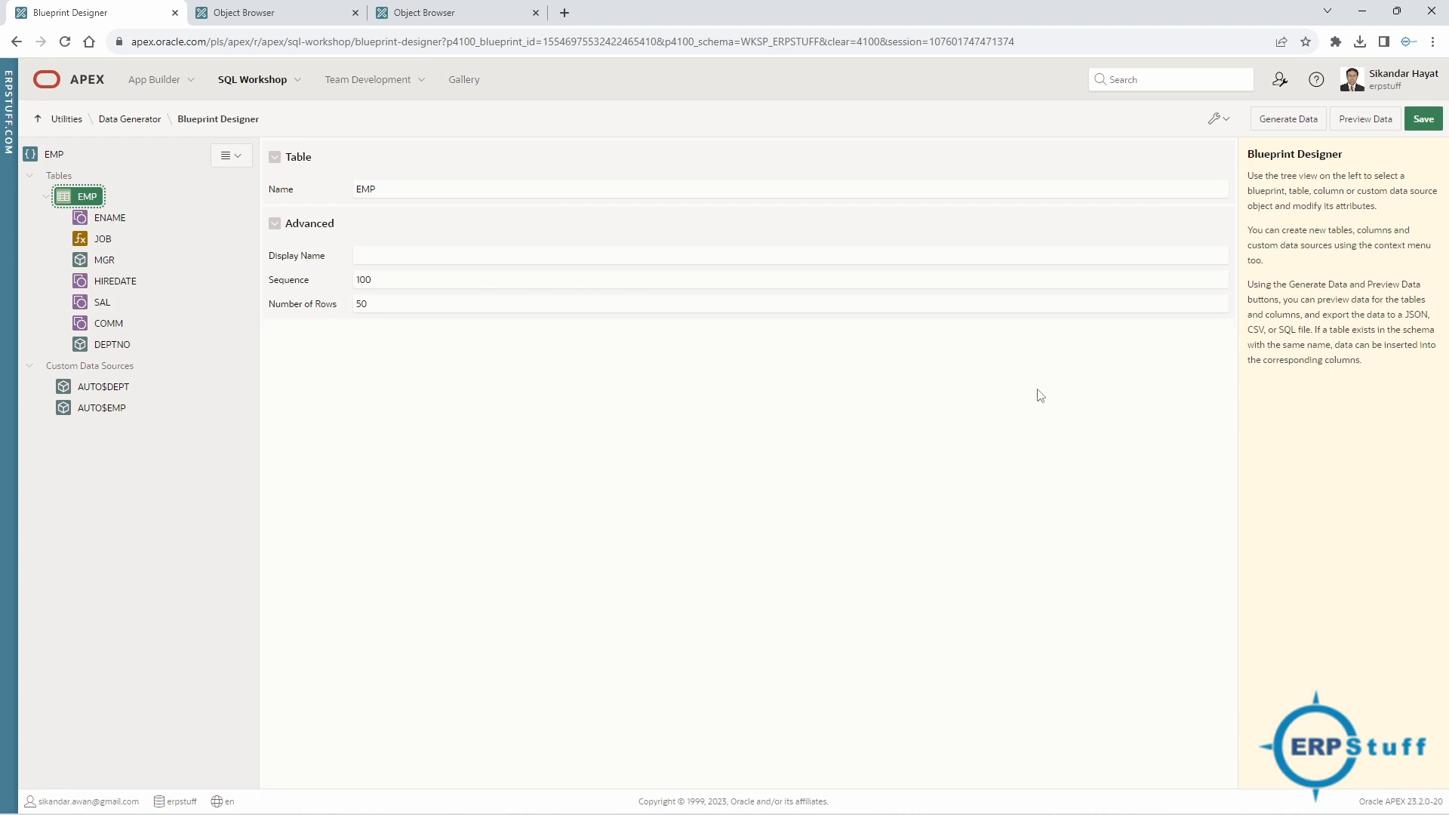
Preview the EMP blueprint's data and check the file export output formats offered for generating it.
click(1363, 125)
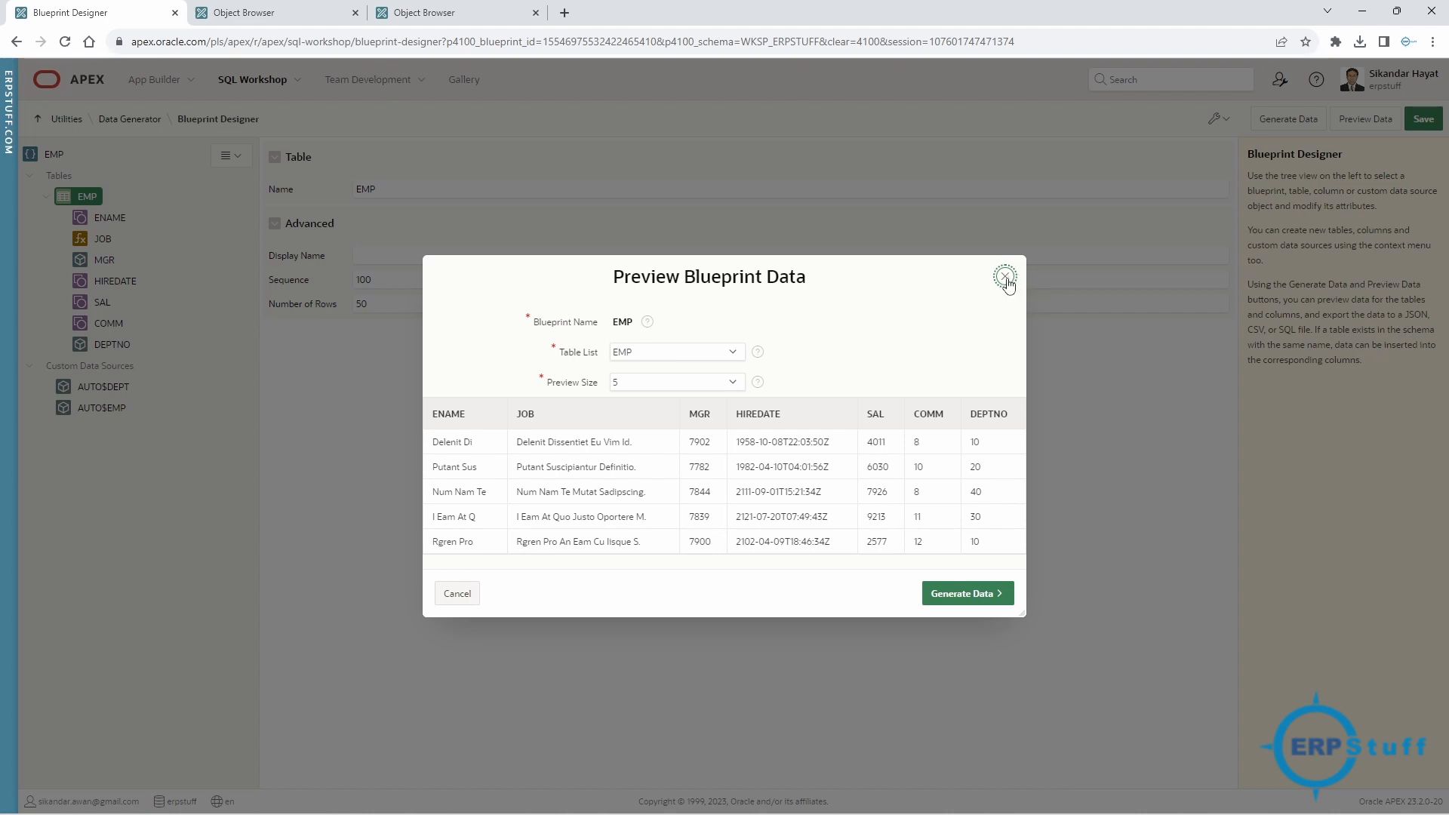
click(974, 595)
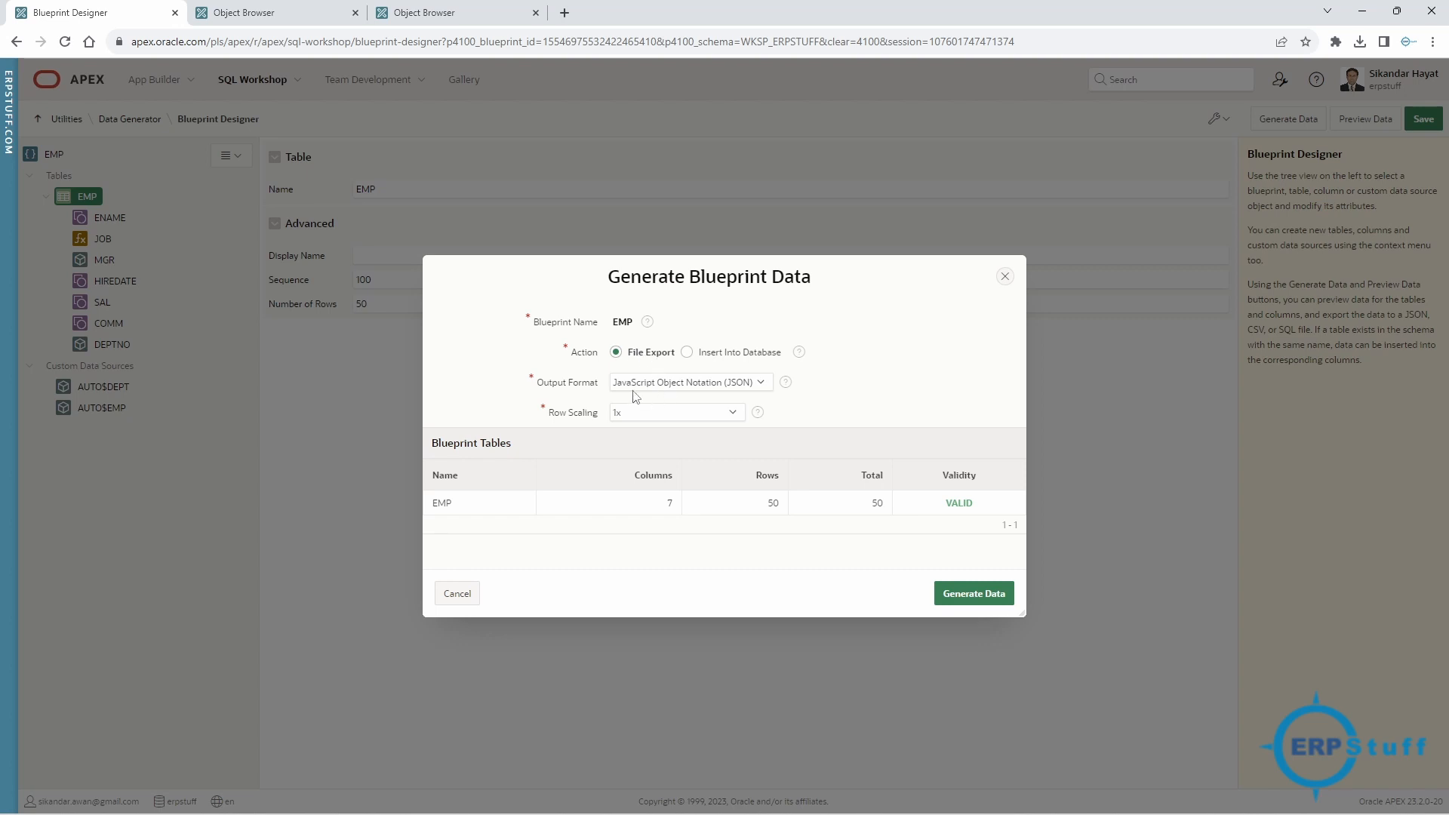
click(765, 388)
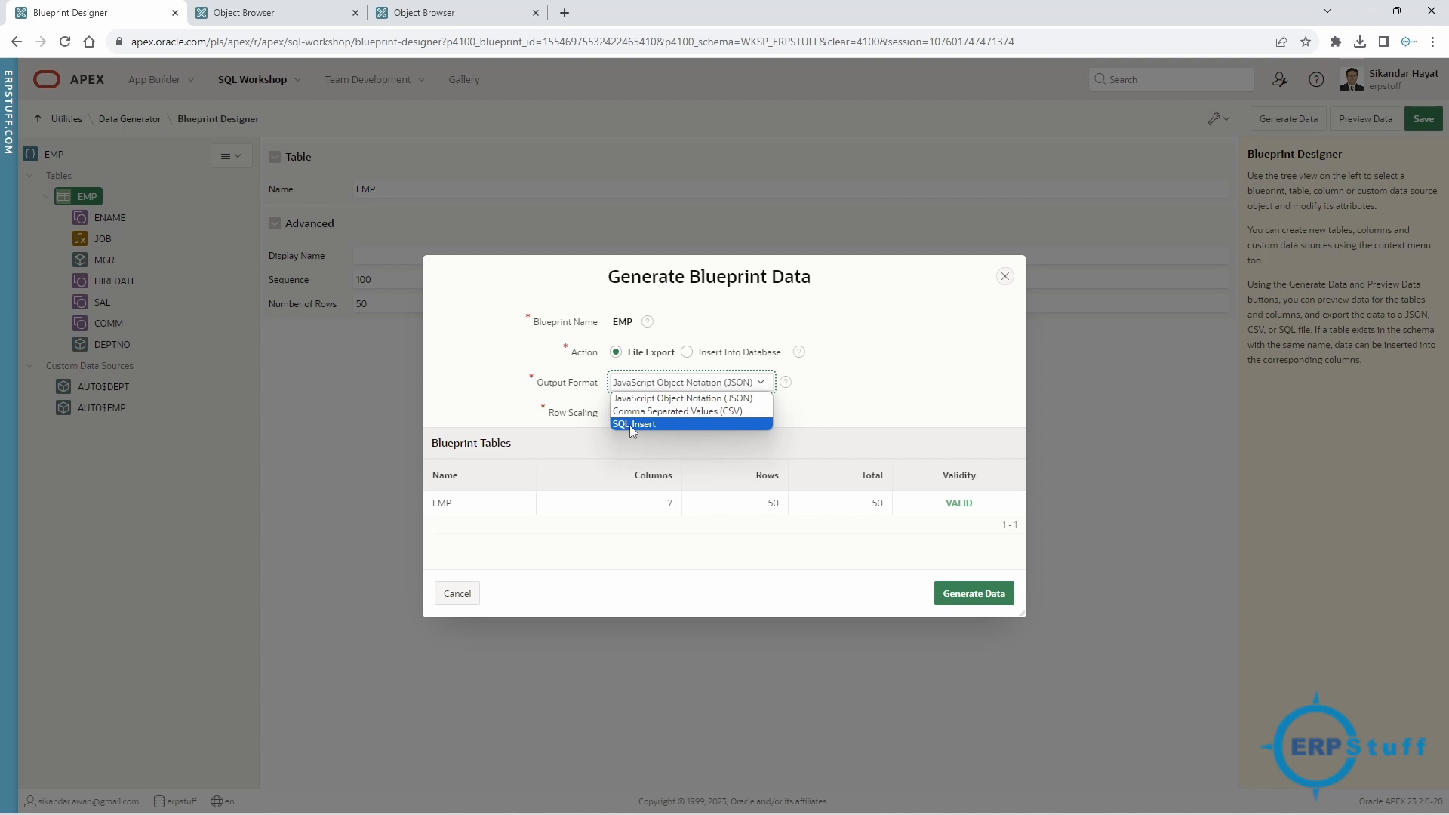
click(851, 392)
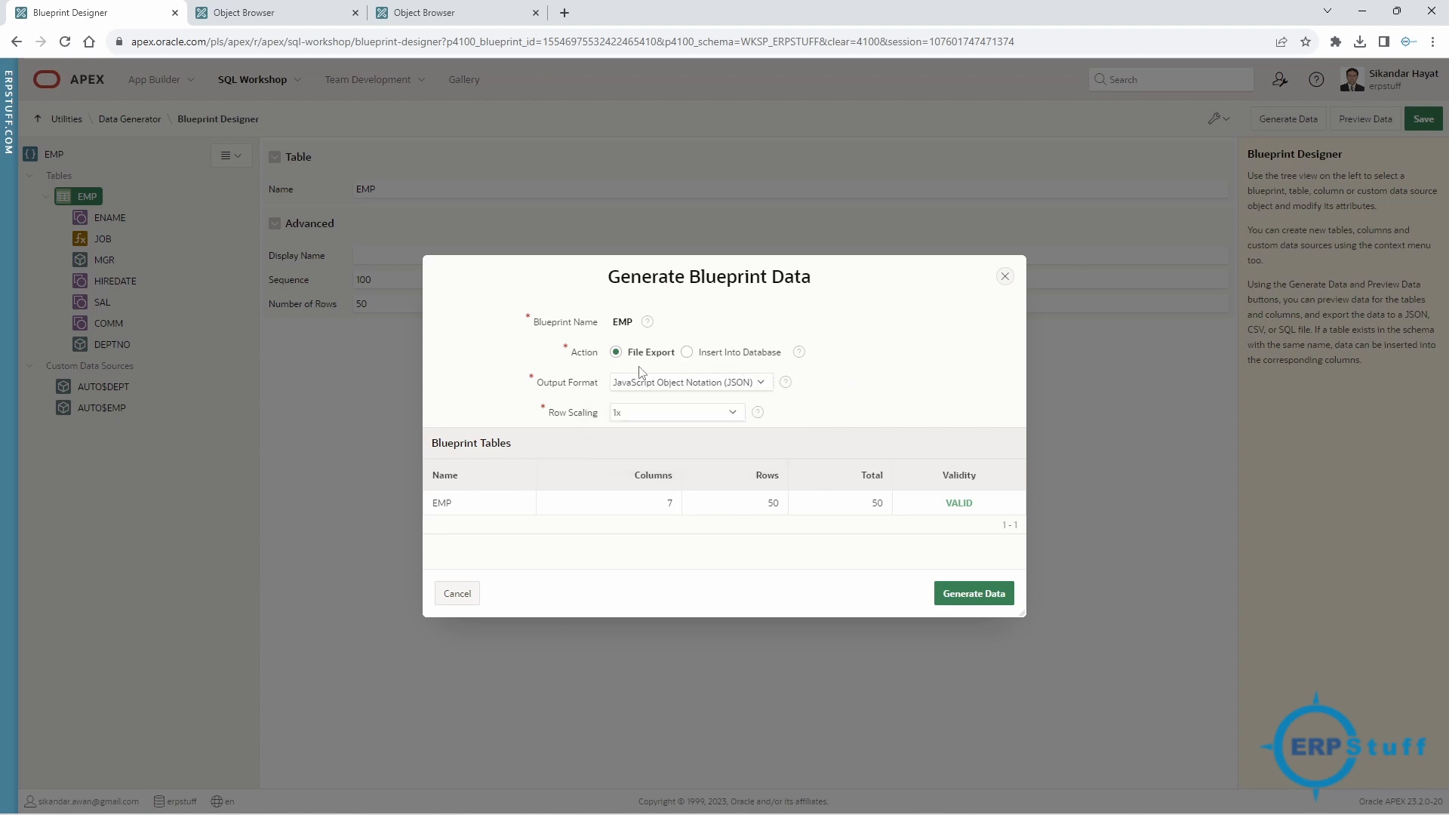
Switch the generation action to Insert Into Database and check the available insert methods and row scaling factors.
click(685, 353)
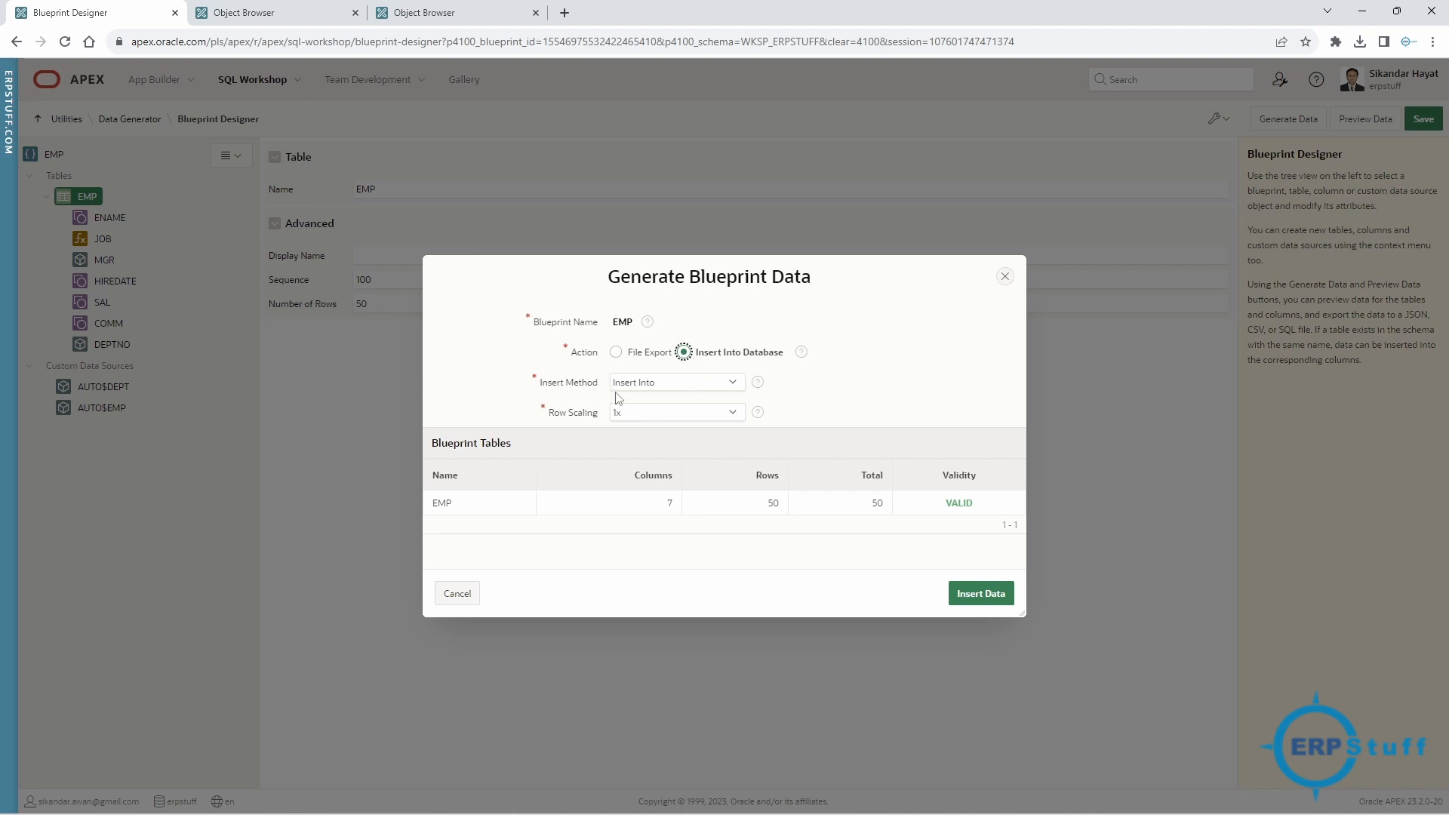
click(667, 383)
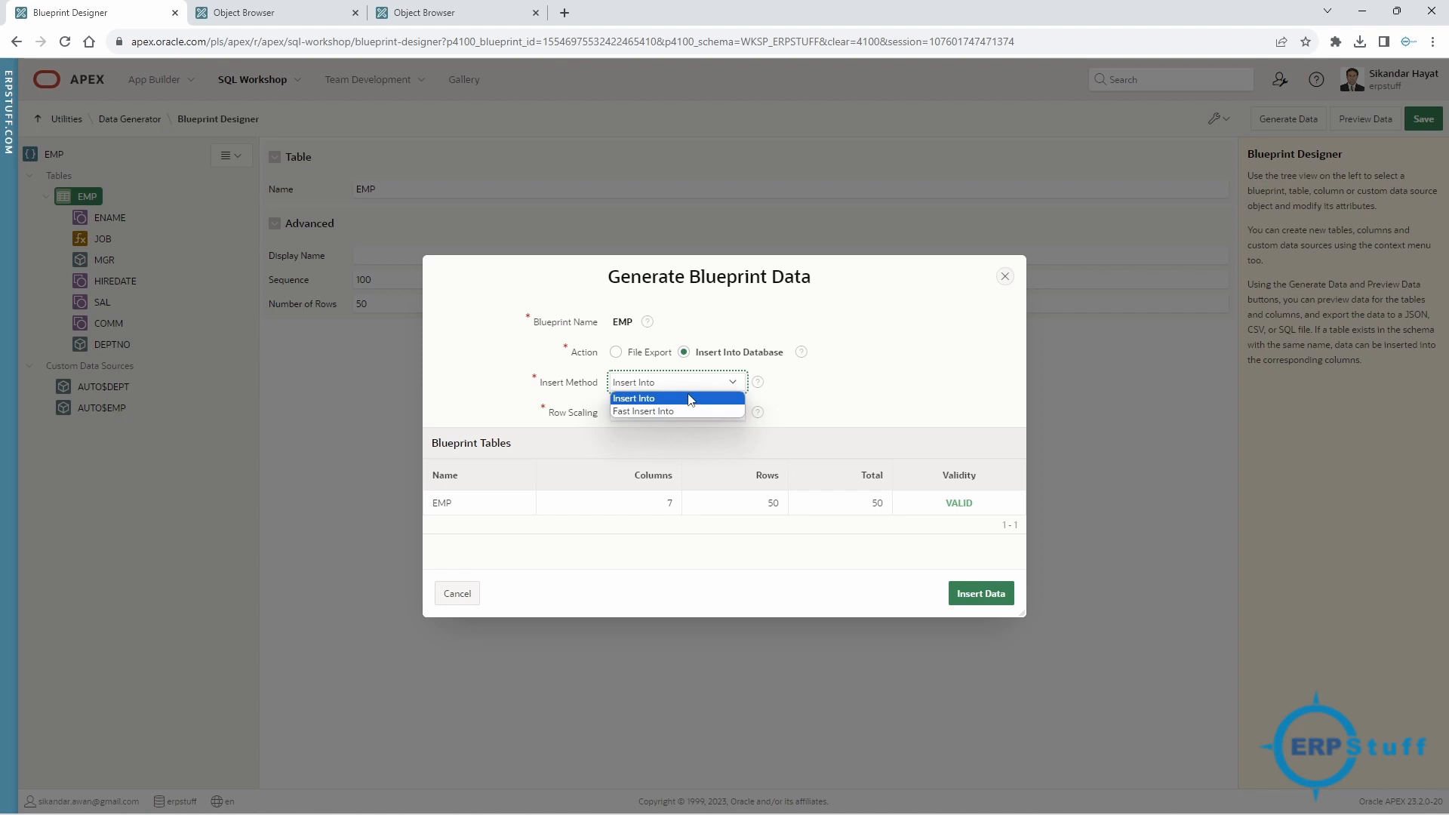
click(794, 386)
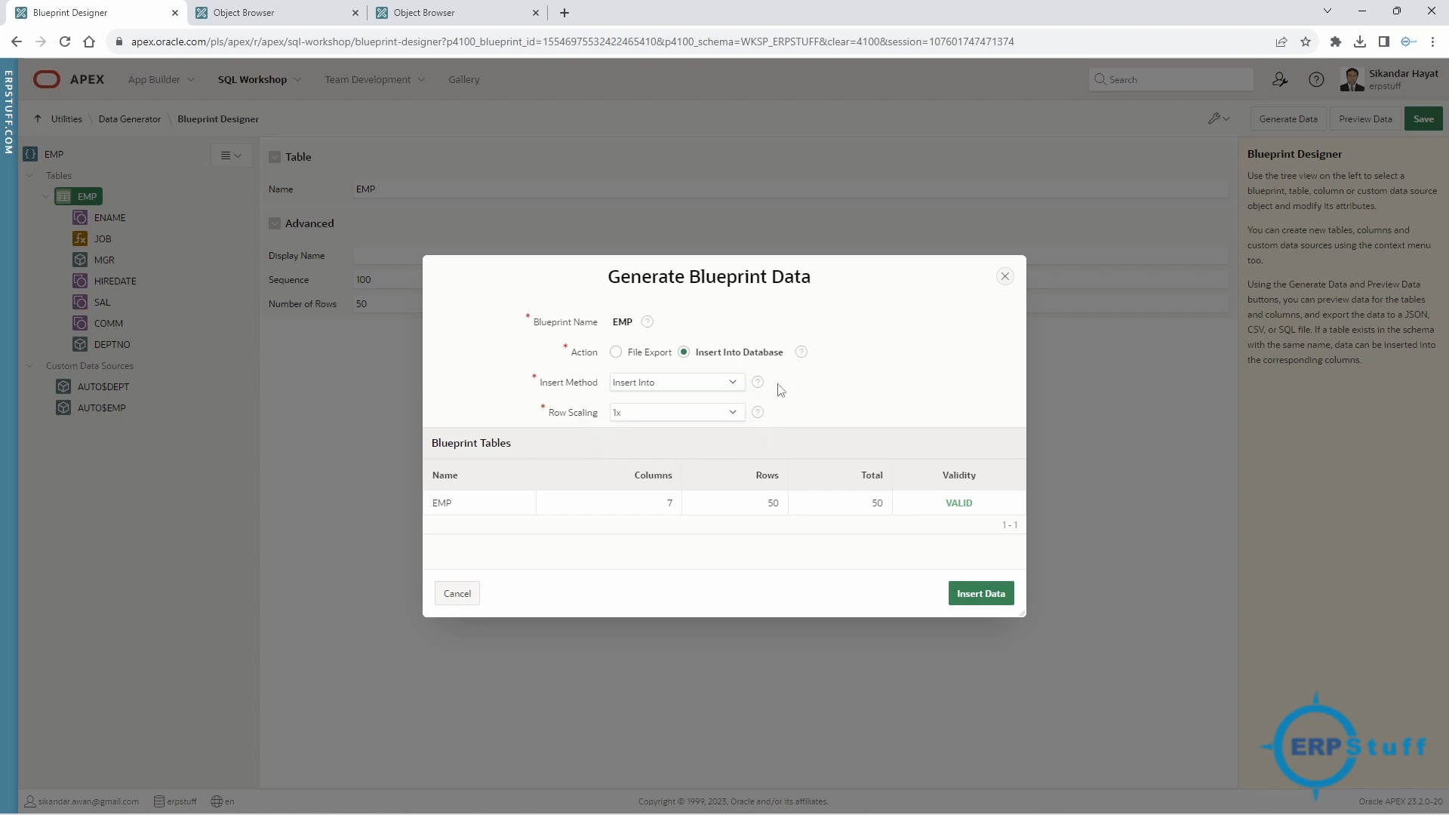
click(667, 411)
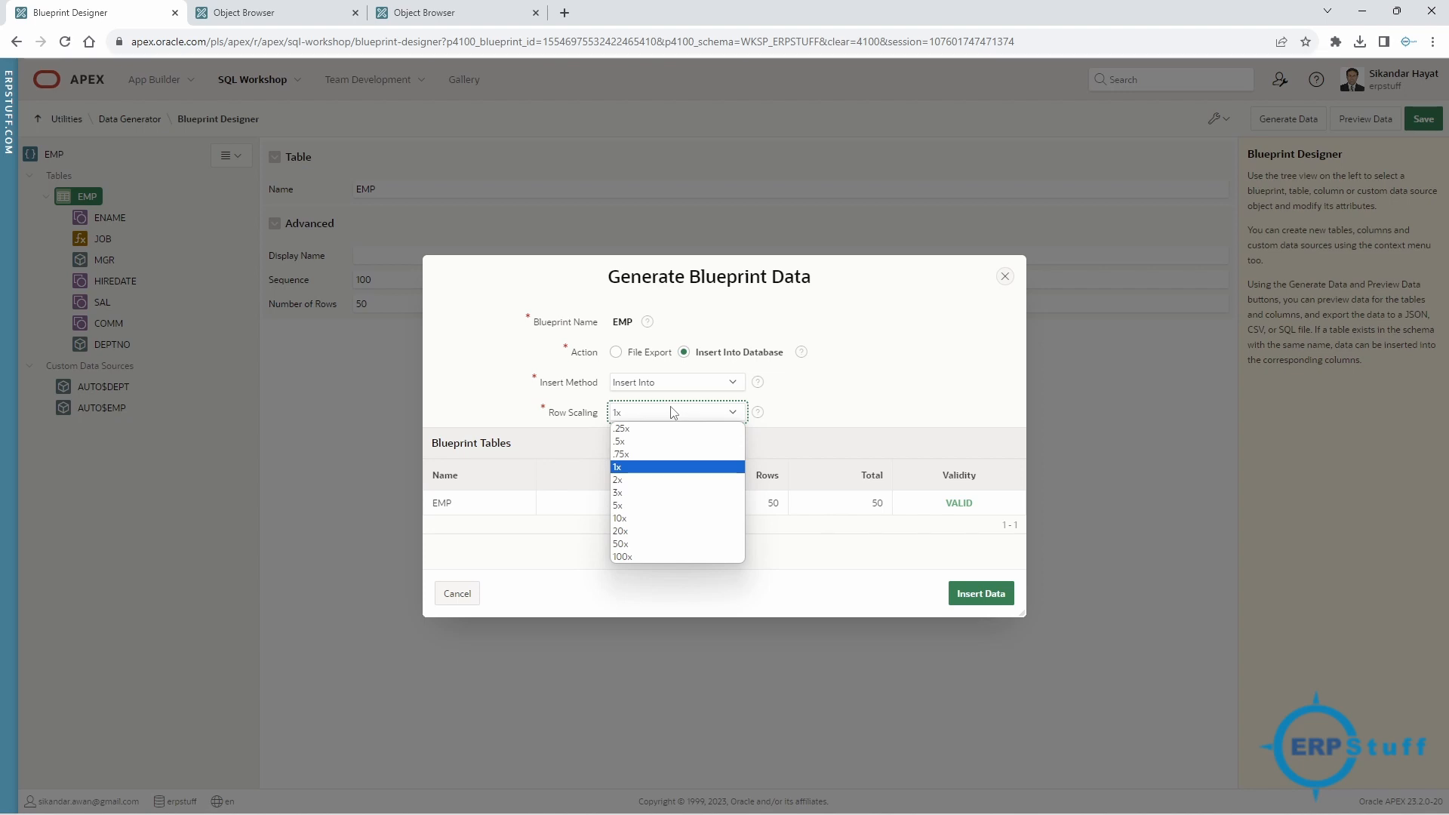
click(673, 412)
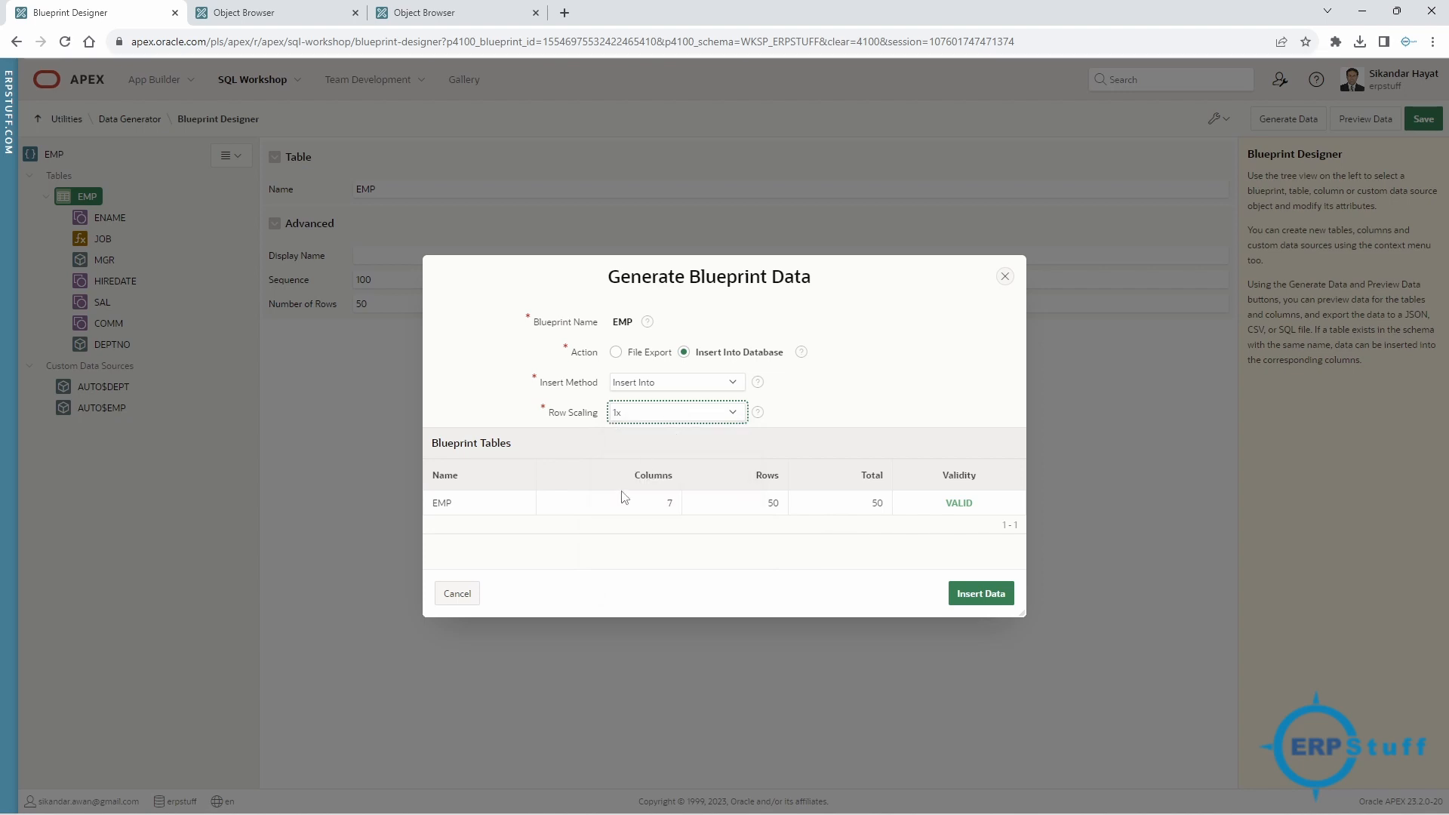
Read the Row Scaling help and check EMP's row figures, then set the action back to File Export and cancel data generation.
double_click(771, 503)
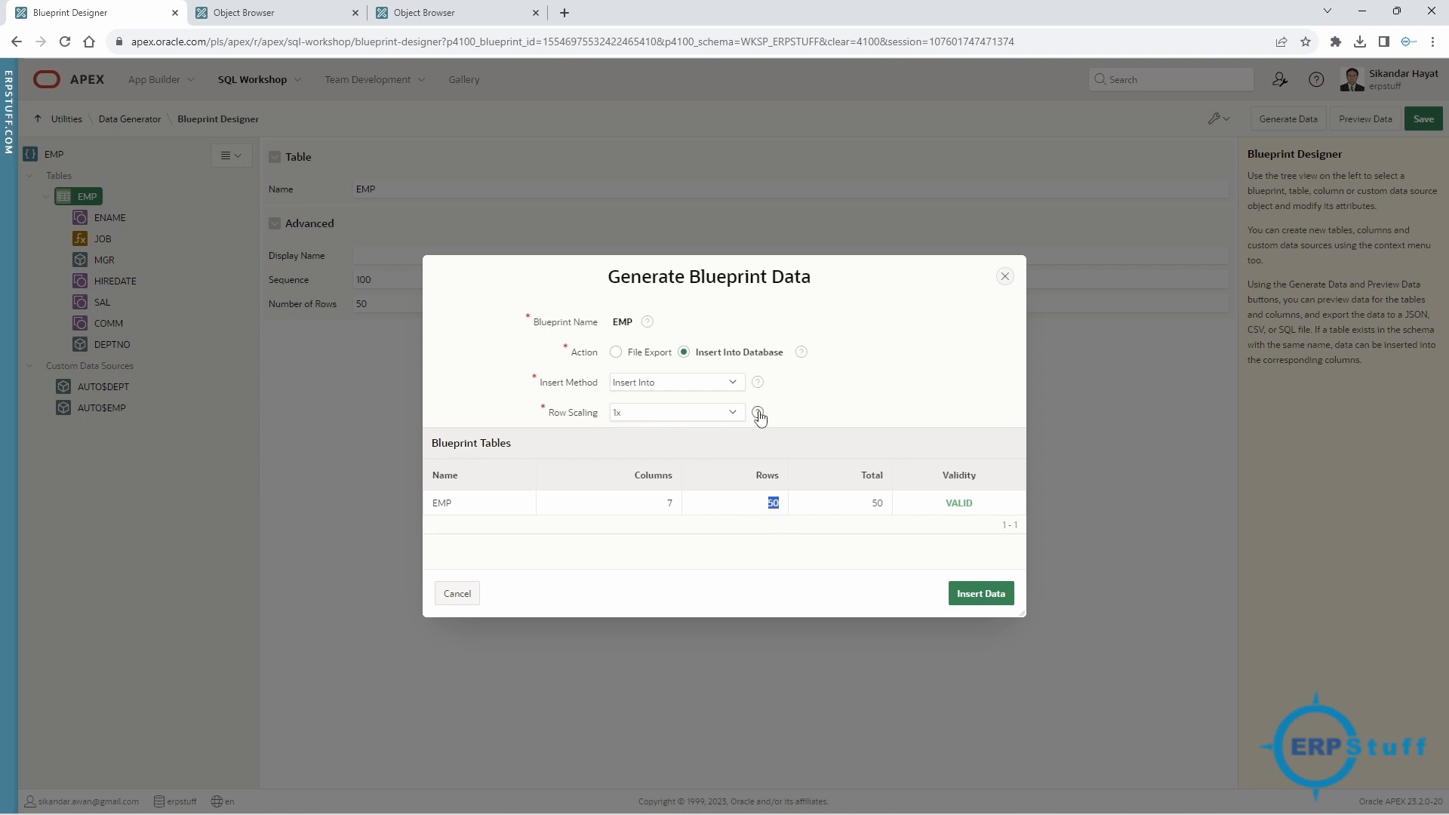
click(757, 413)
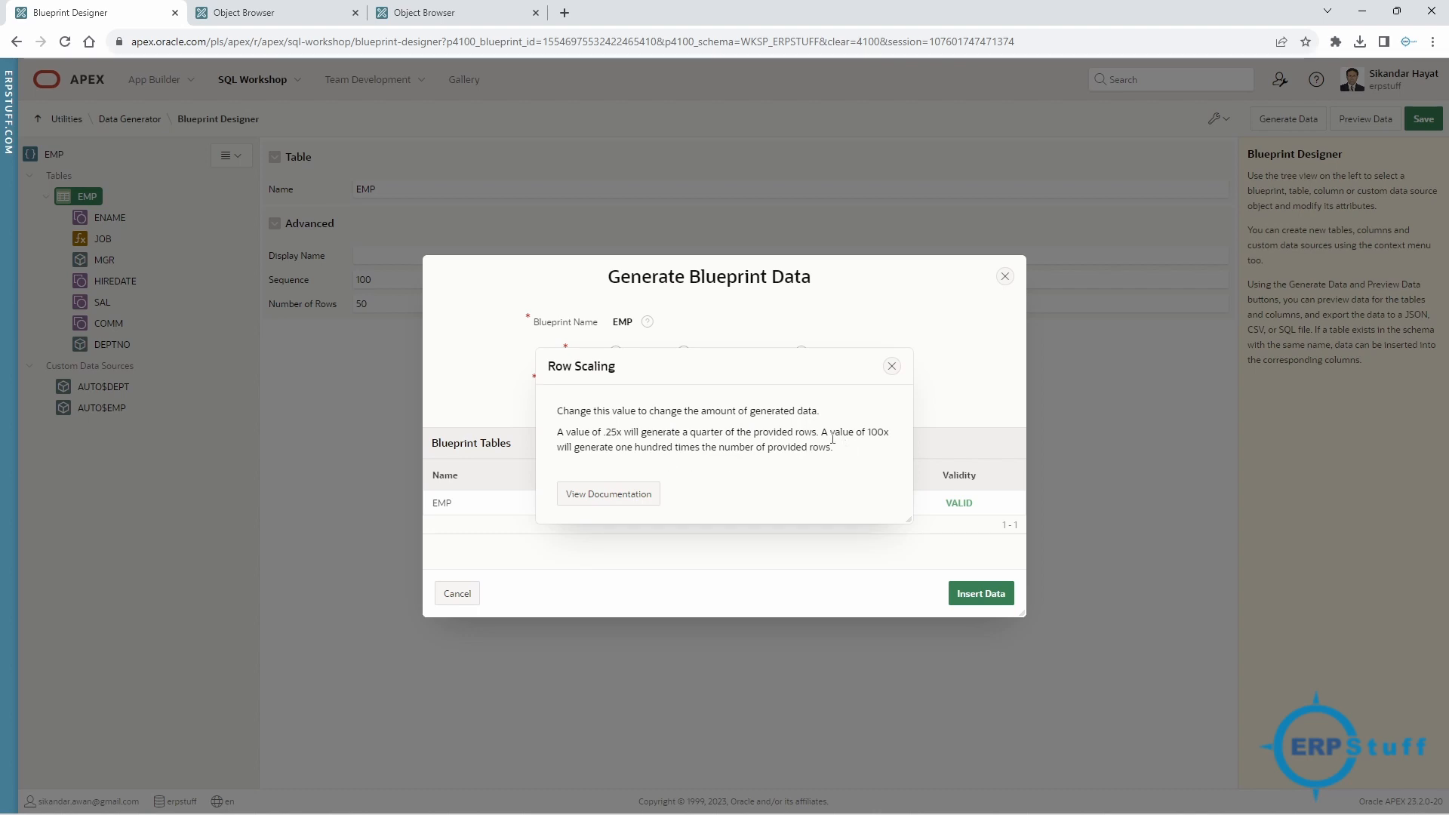
drag(871, 431, 891, 433)
click(891, 366)
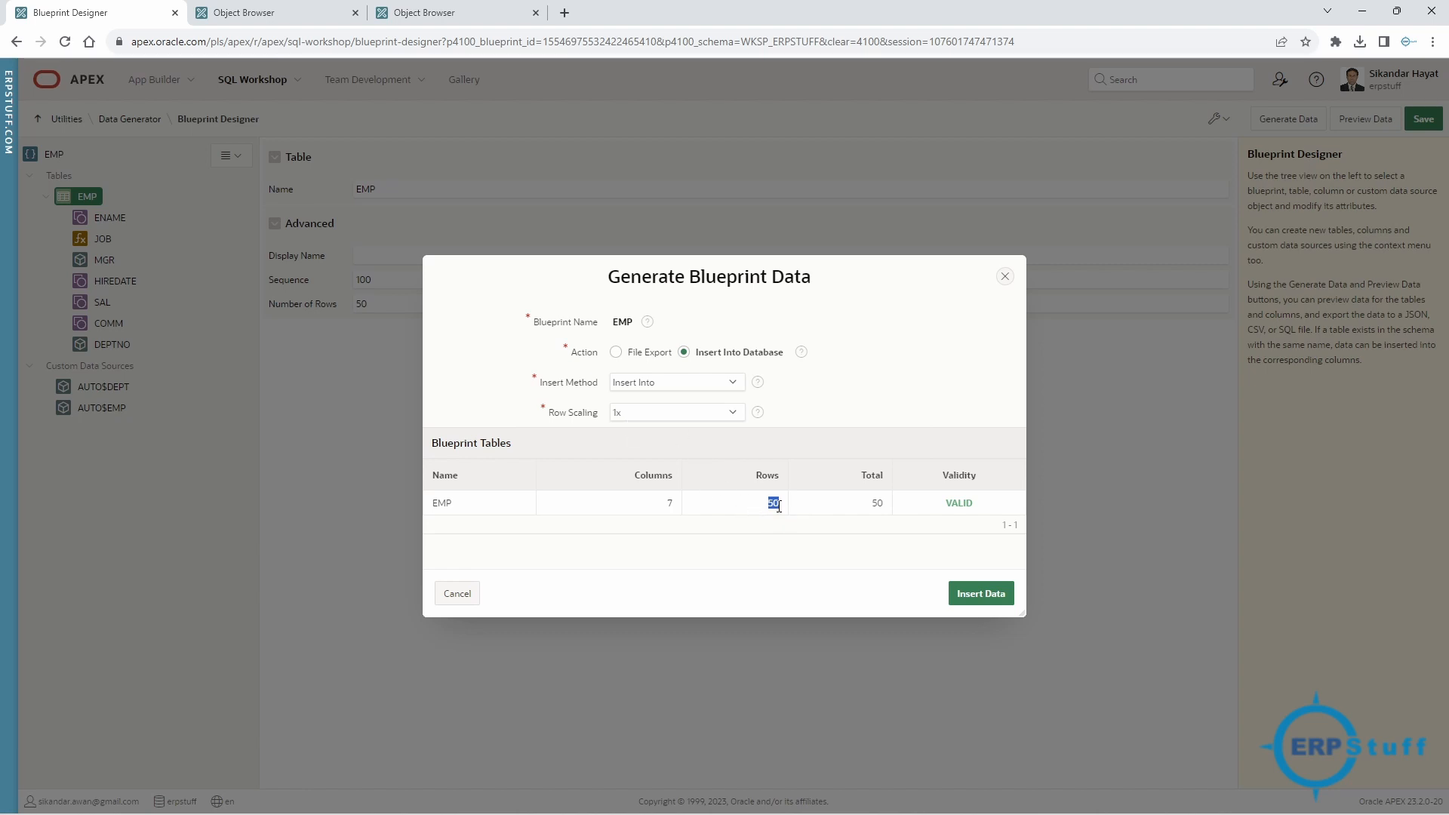
drag(990, 504, 892, 507)
click(617, 352)
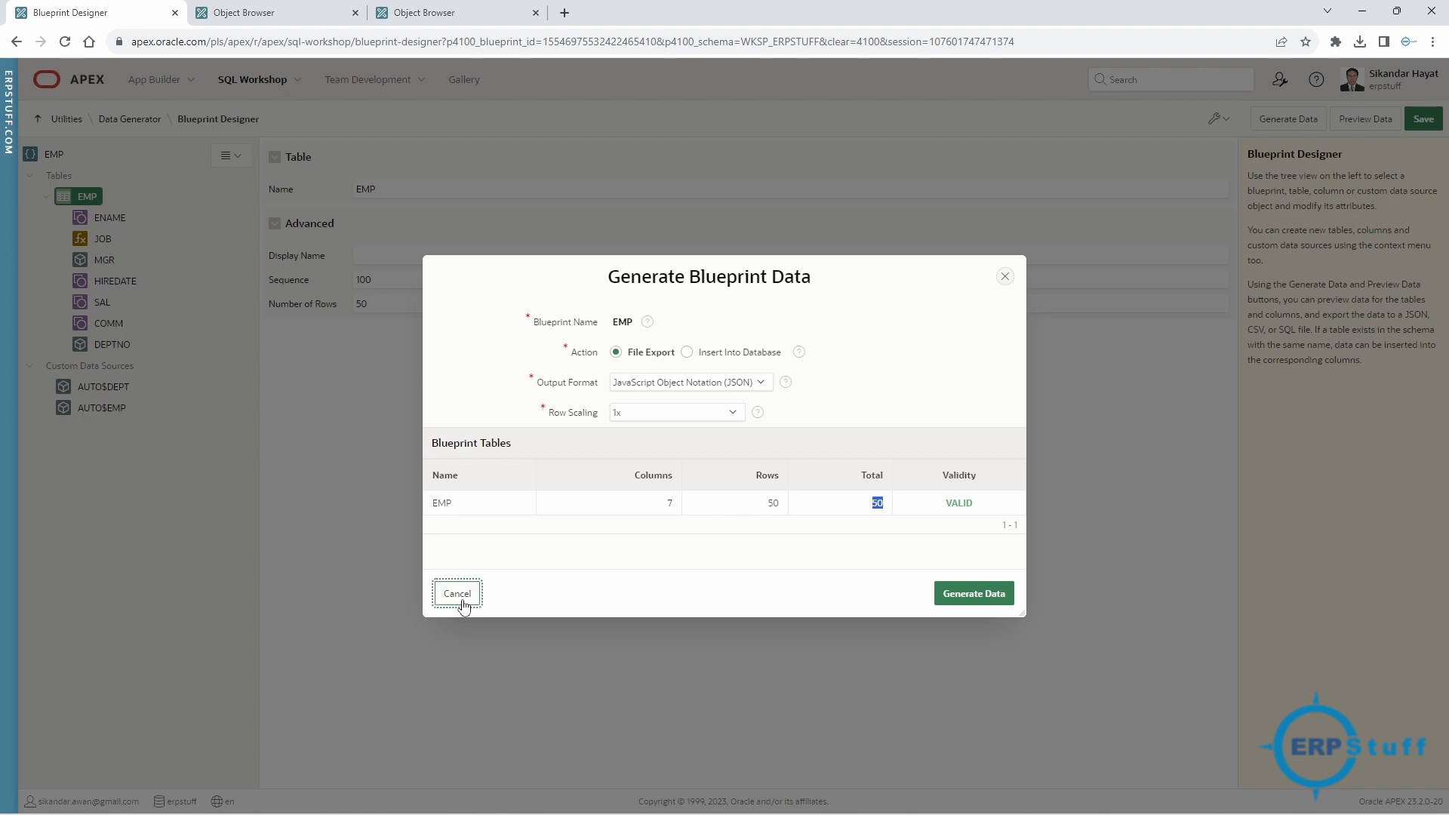
click(461, 599)
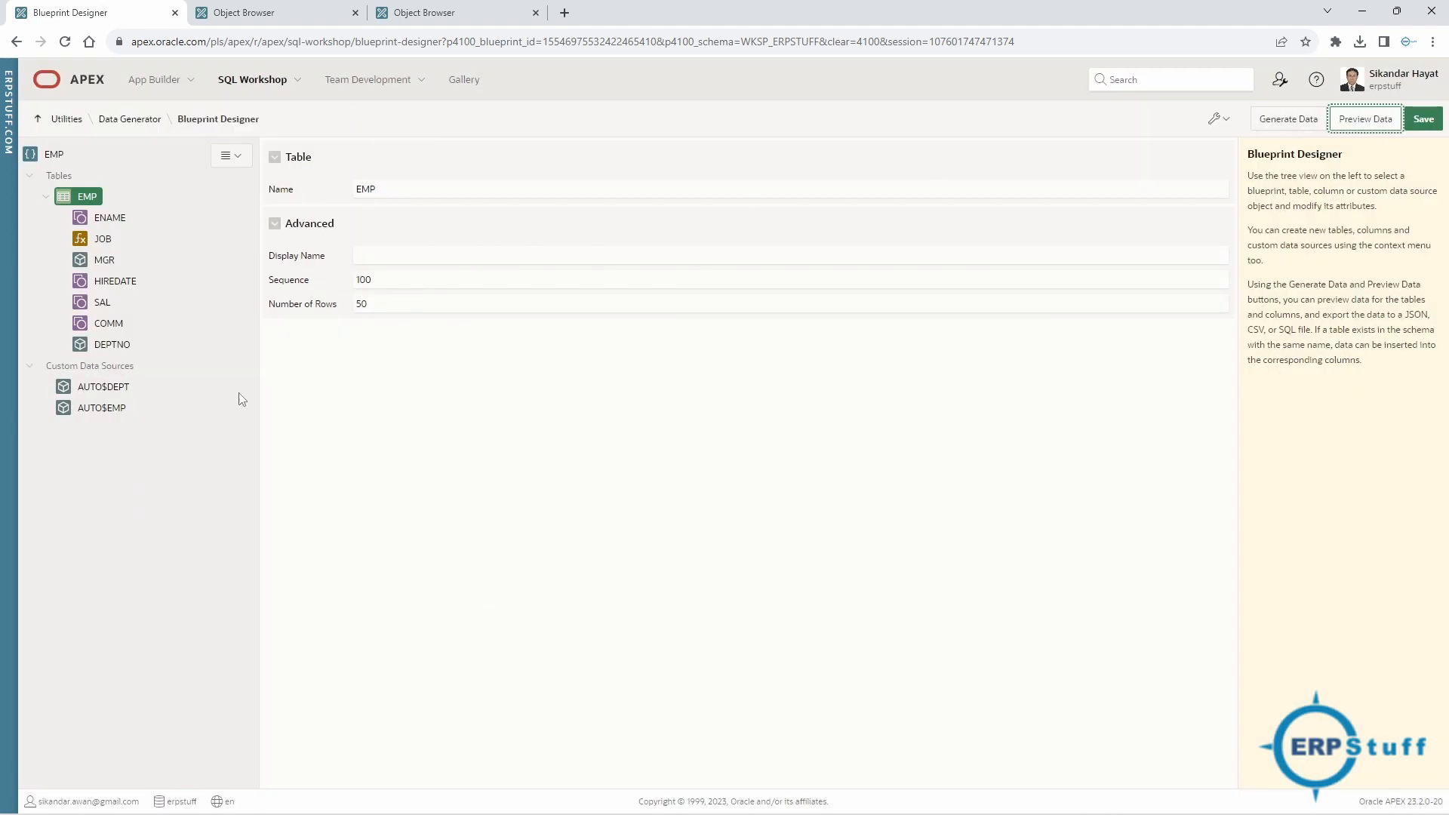
Return to the Data Generator's blueprint list and start a new blueprint using existing tables.
click(121, 120)
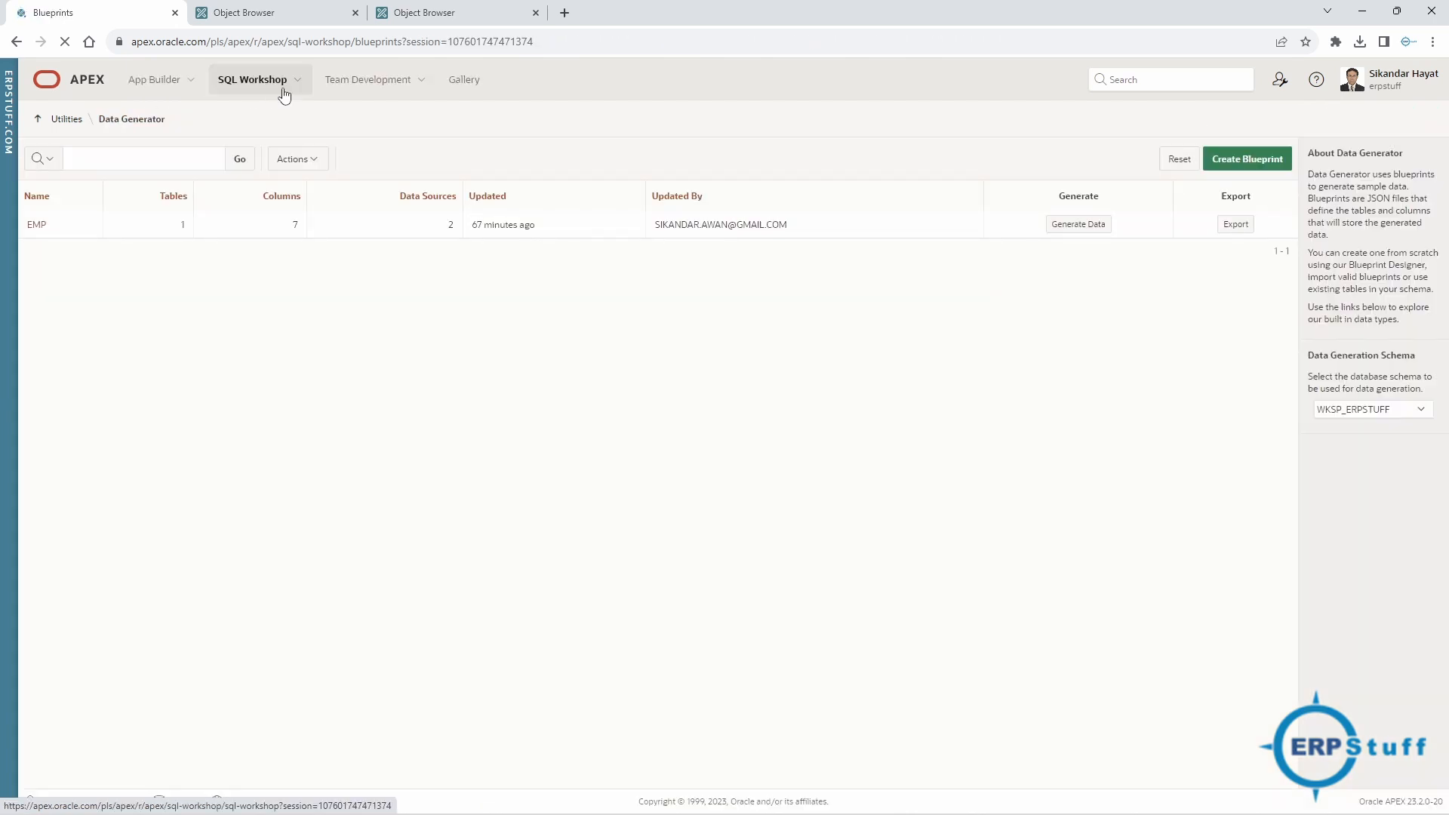
click(298, 85)
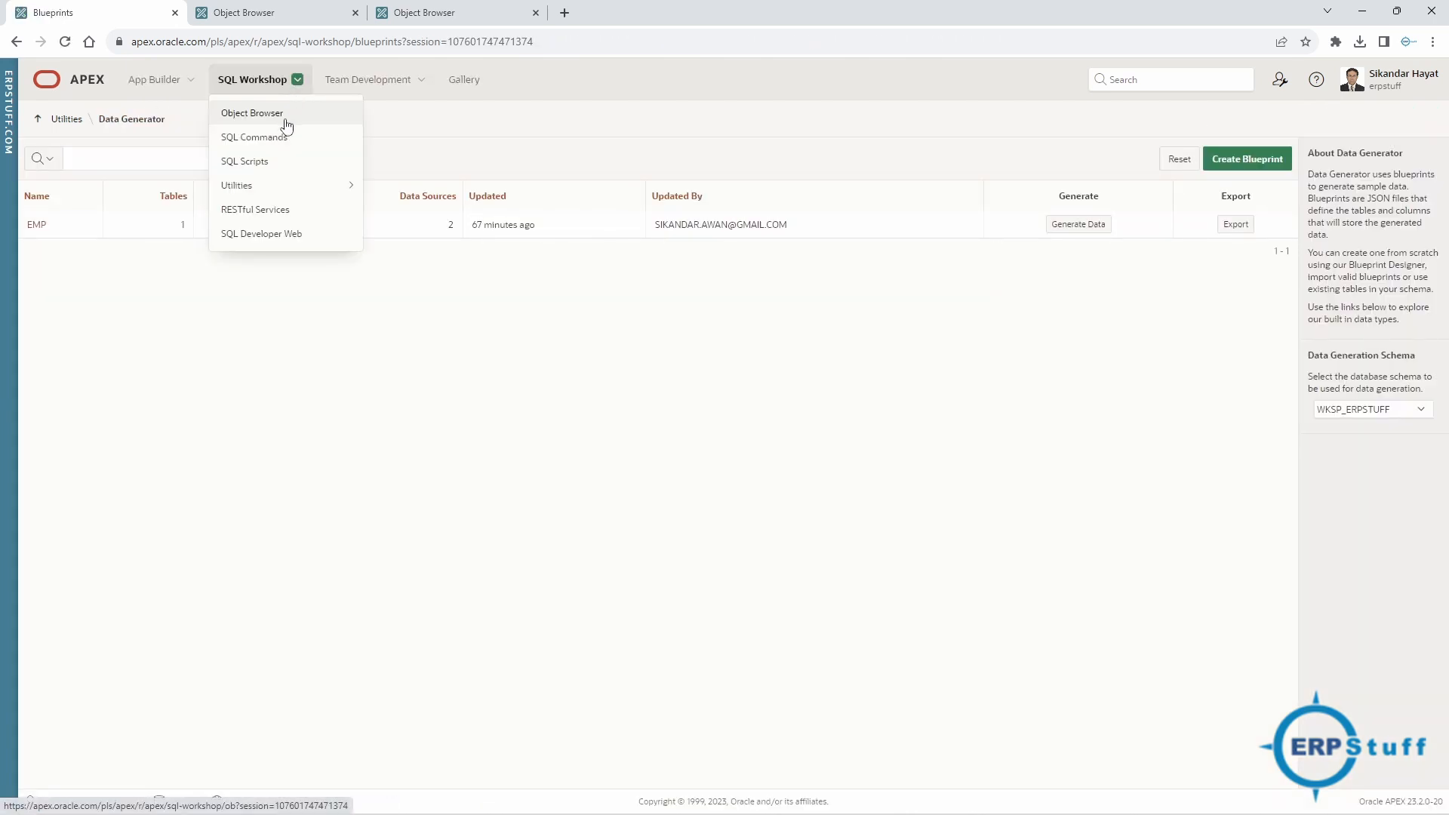
mouse_move(295, 188)
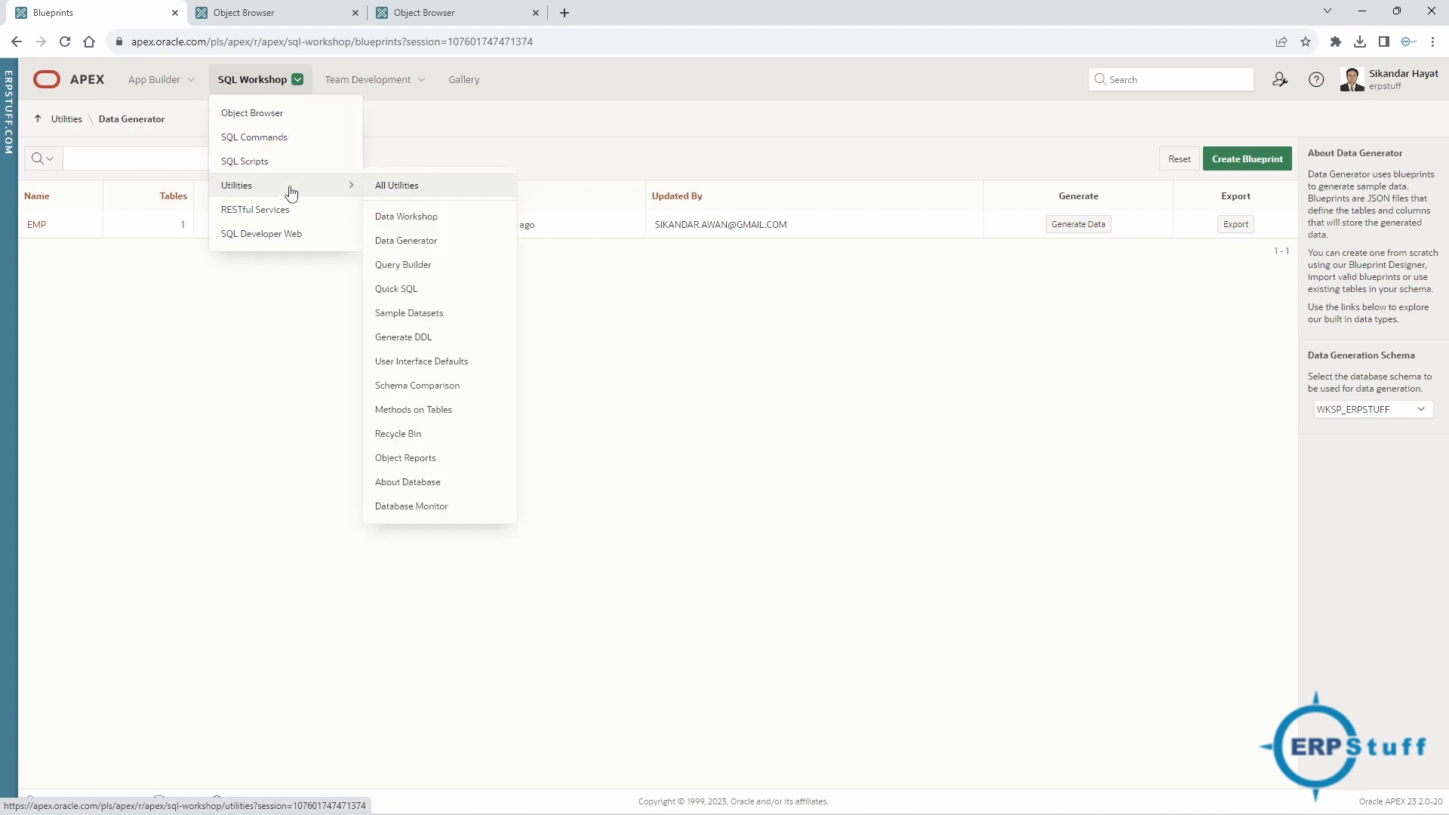
click(417, 246)
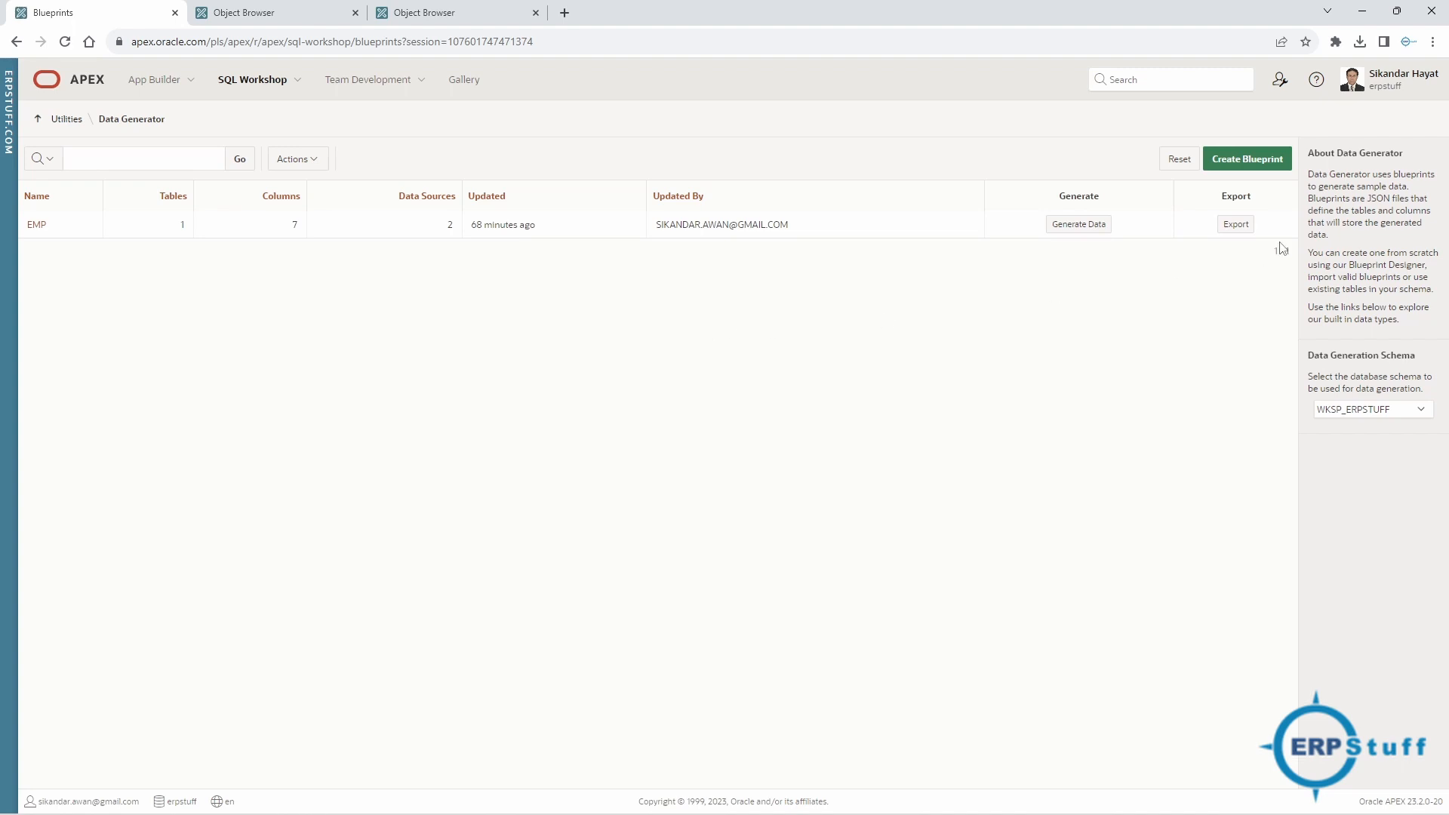
click(1241, 169)
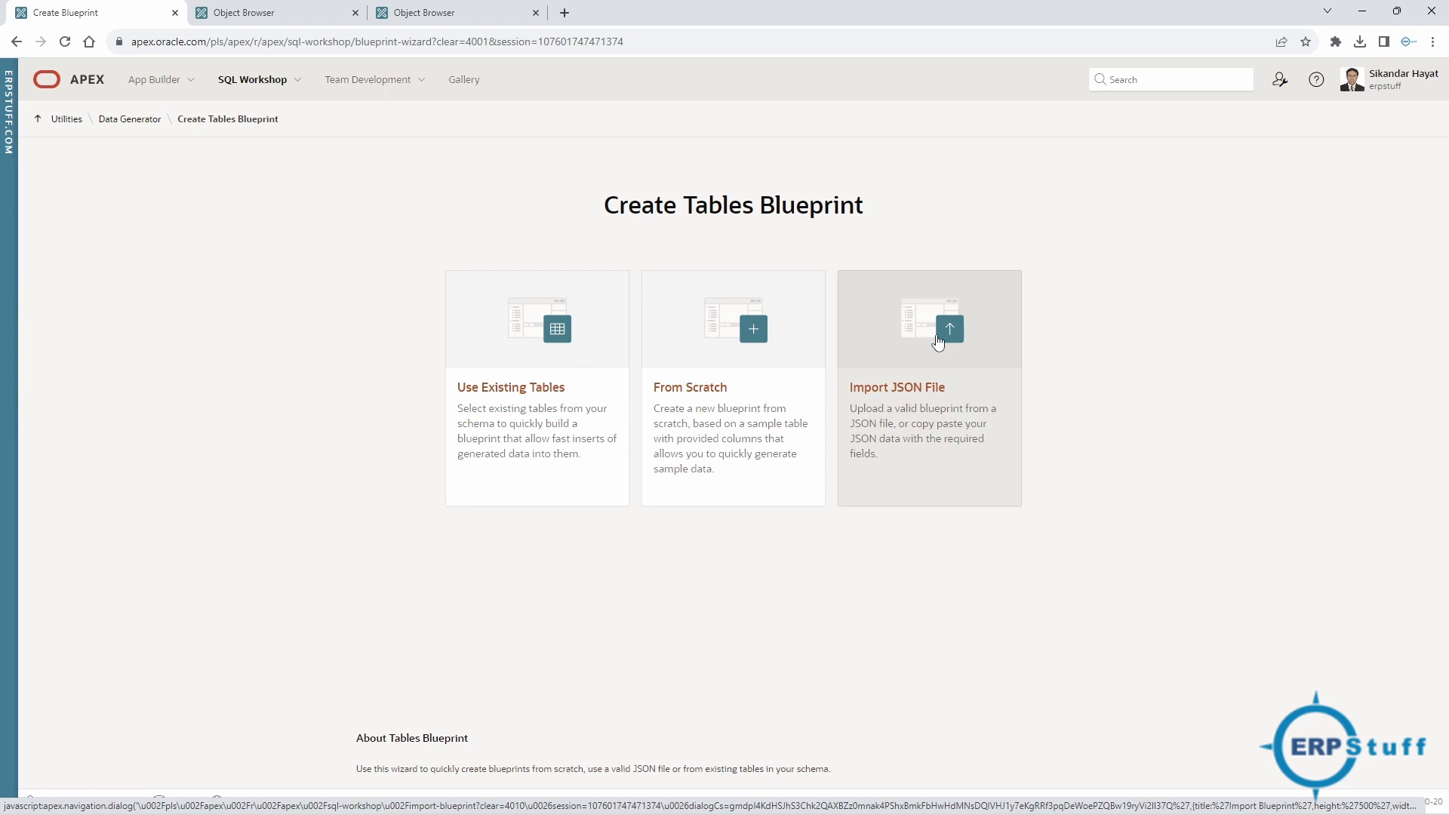
click(510, 419)
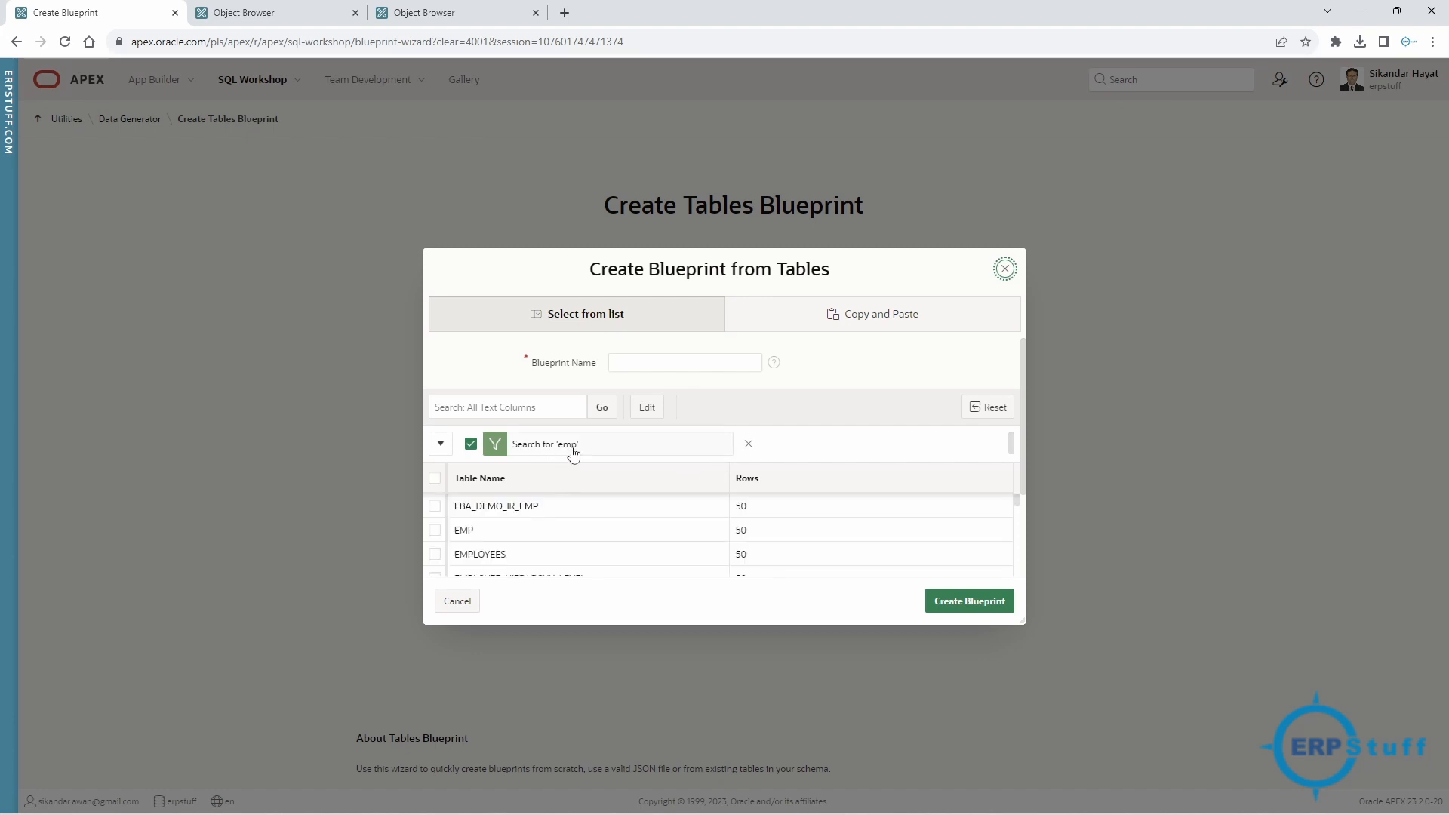
Remove the existing table filter, search the tables for EMP and select the EMP table for the blueprint.
click(748, 444)
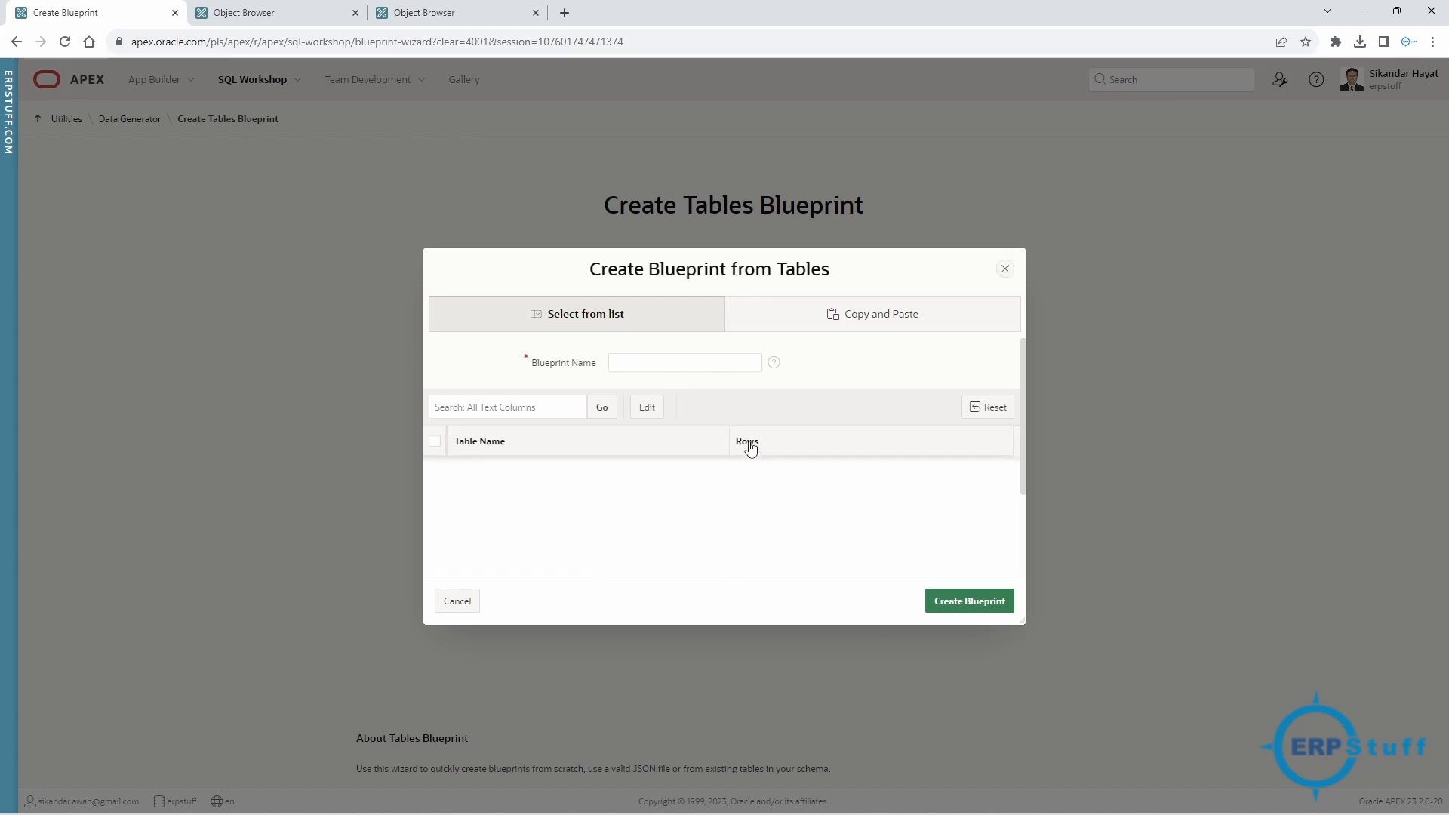
click(507, 408)
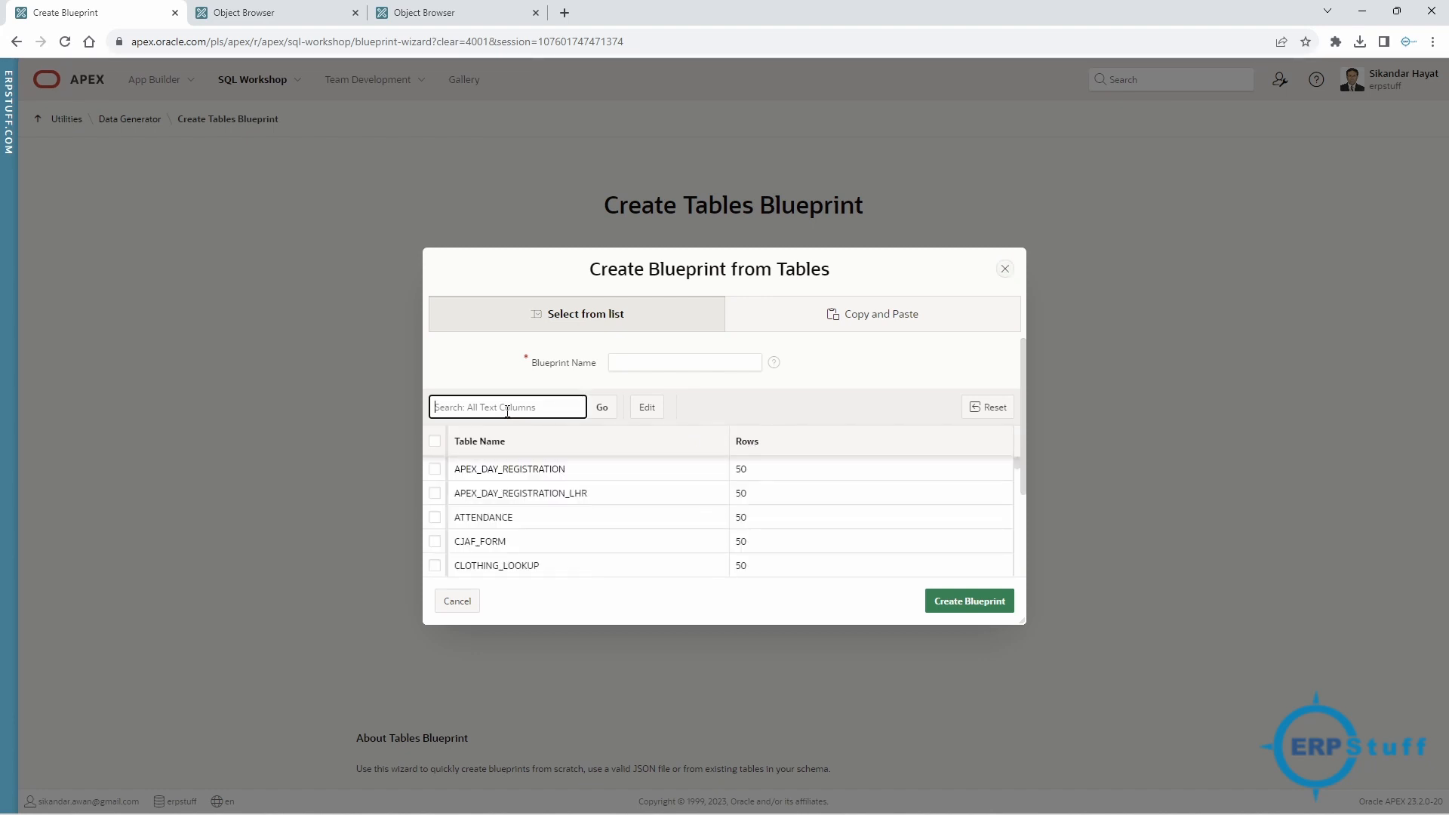
text(EM)
key(BackSpace)
key(BackSpace)
text(EMP)
key(Return)
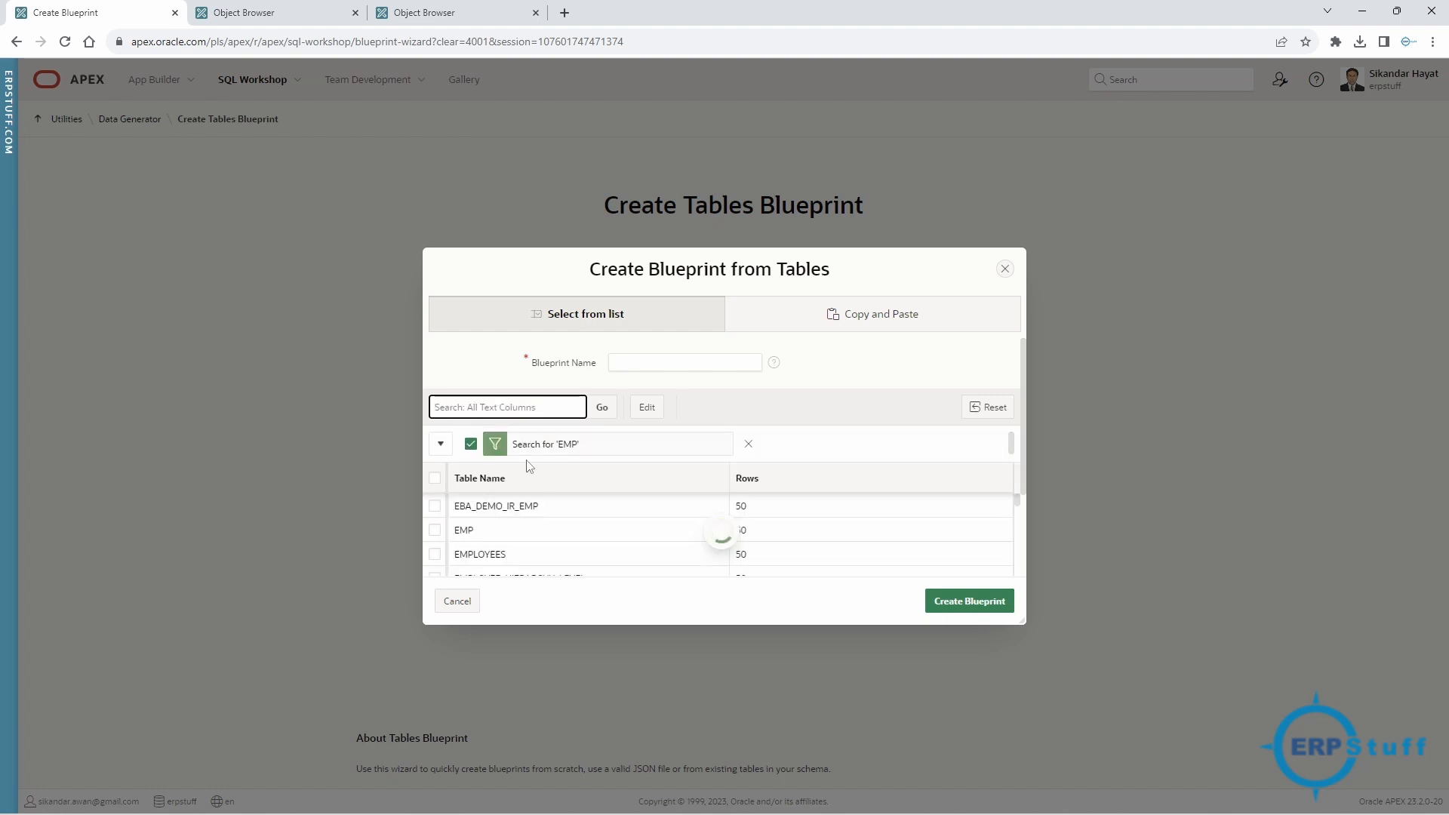
click(435, 532)
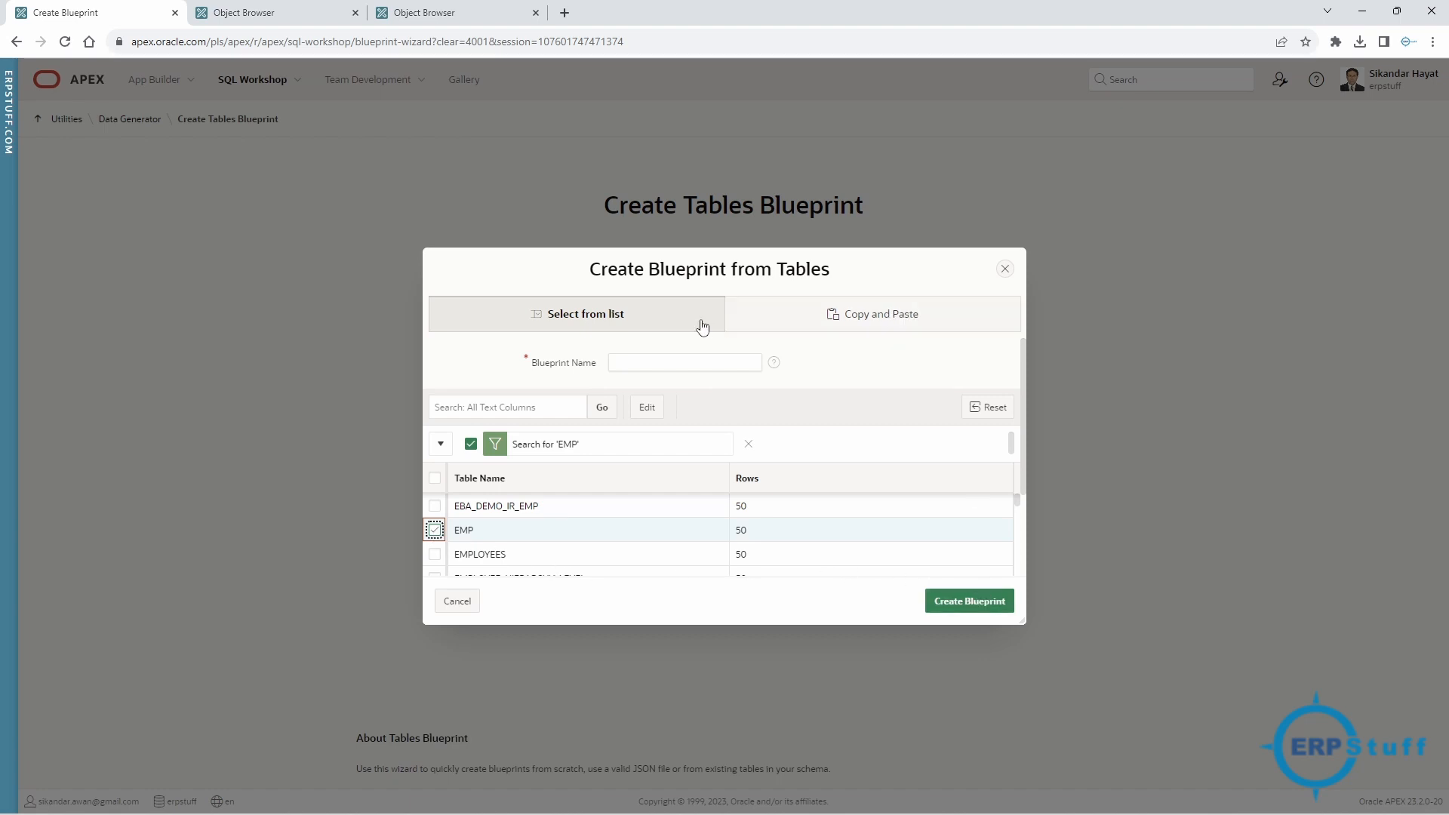
Examine the copy-and-paste way of listing tables and its excluded columns, and return to selecting tables from the list.
click(846, 320)
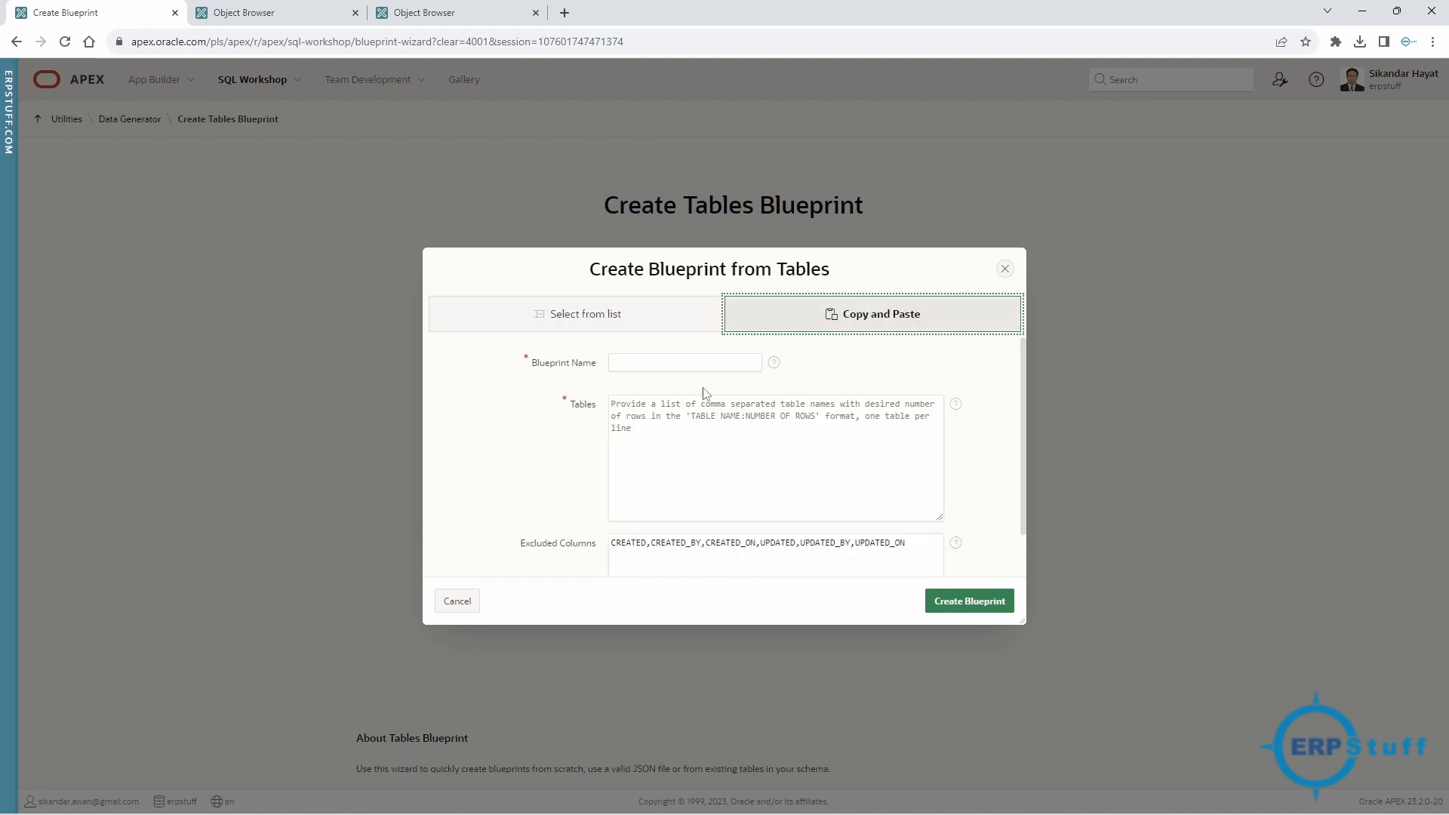
scroll(652, 420, down, 1)
scroll(652, 420, up, 1)
drag(916, 546, 593, 551)
click(700, 556)
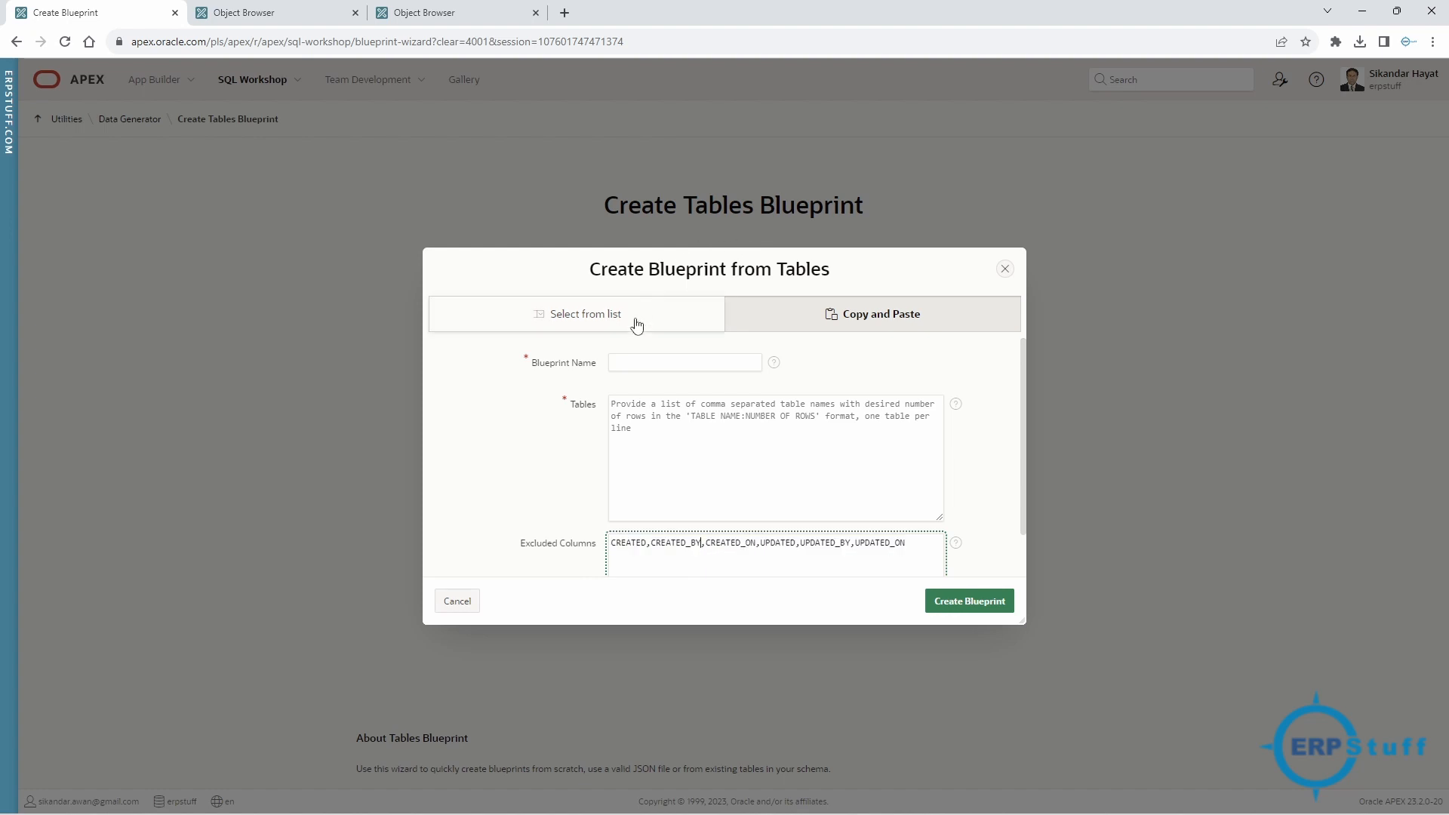
click(637, 325)
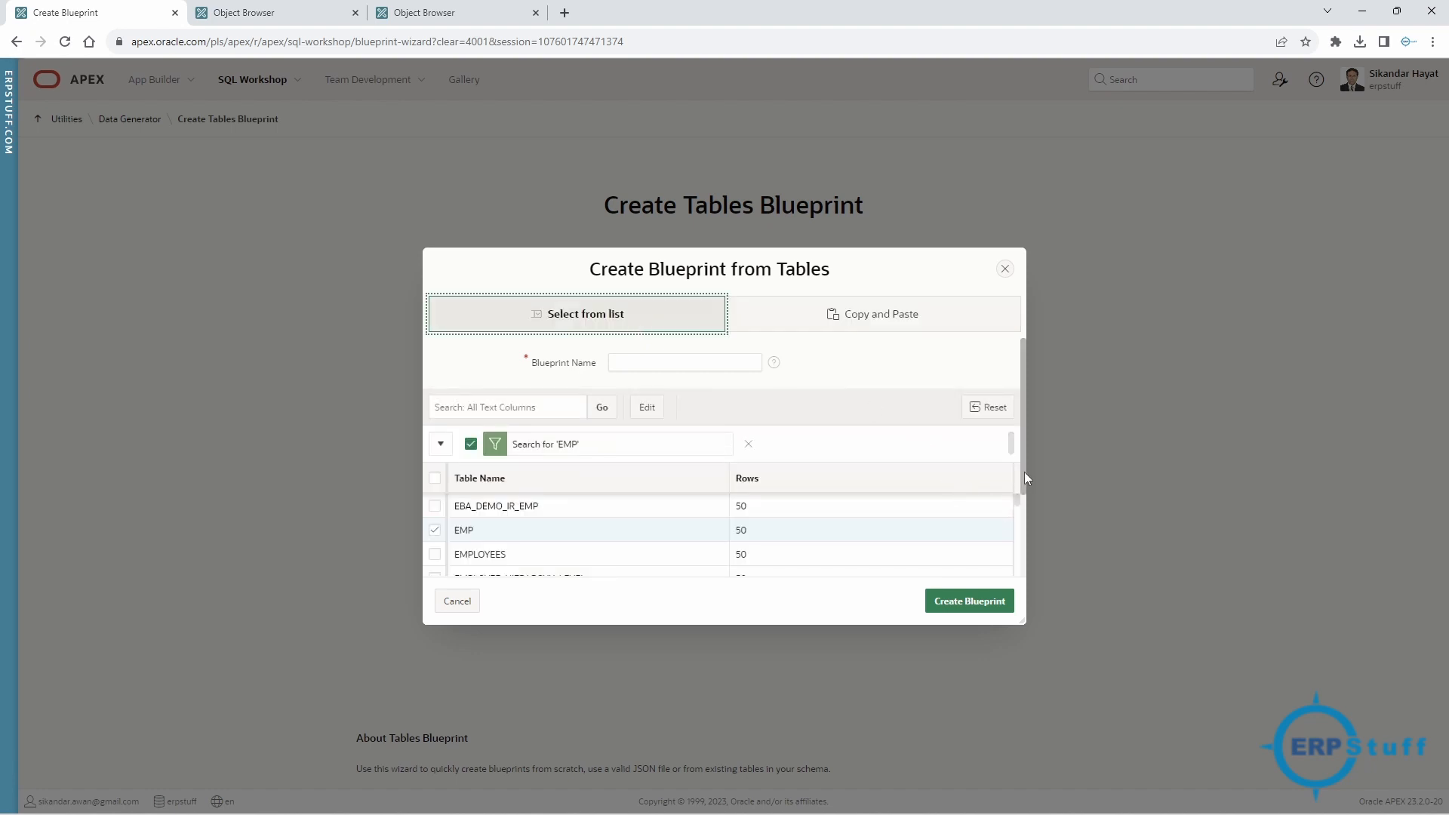
Enlarge the dialog to show the excluded columns, name the blueprint XX_EMP and create it from the EMP table.
drag(810, 625, 814, 732)
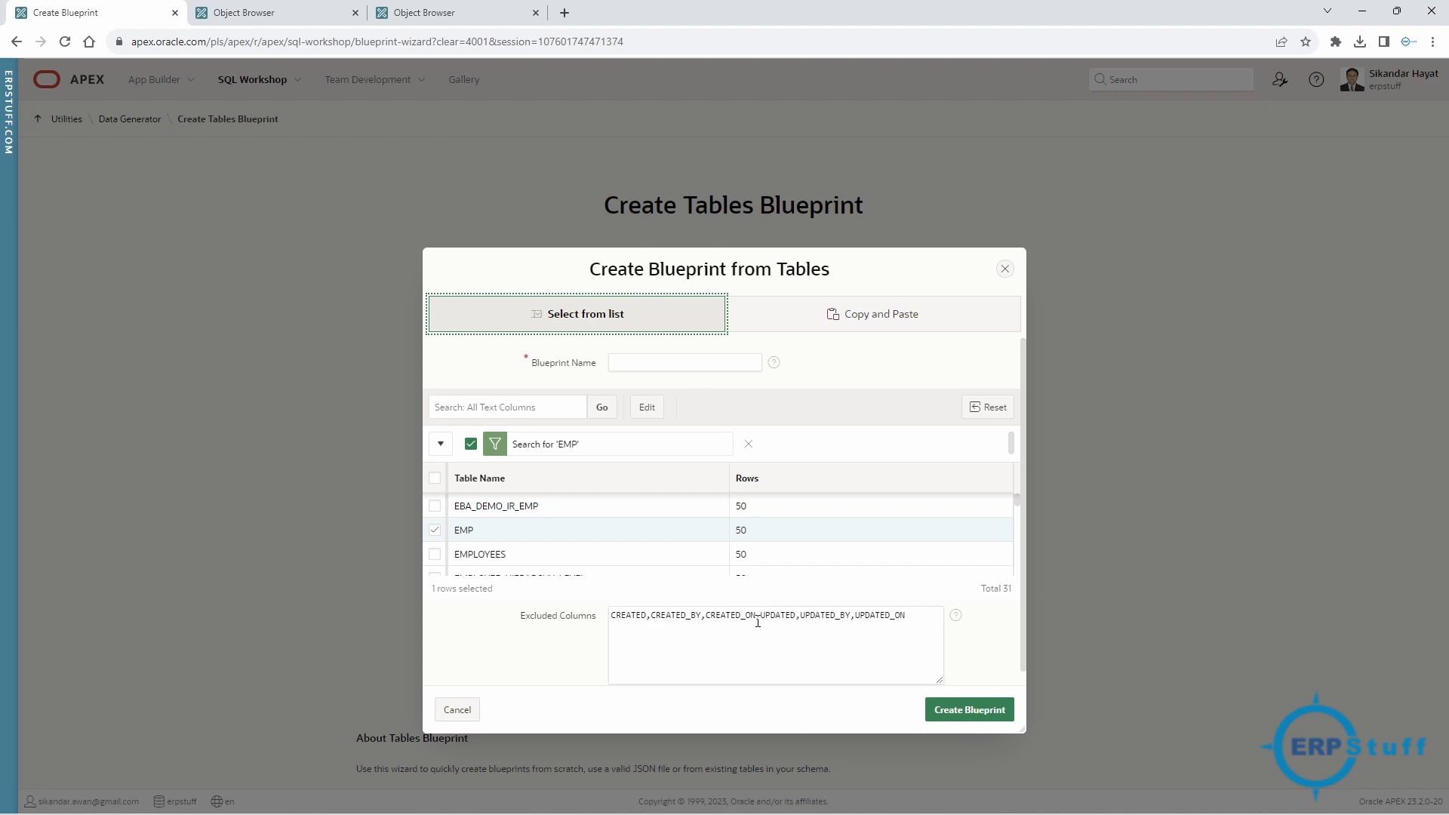
click(917, 627)
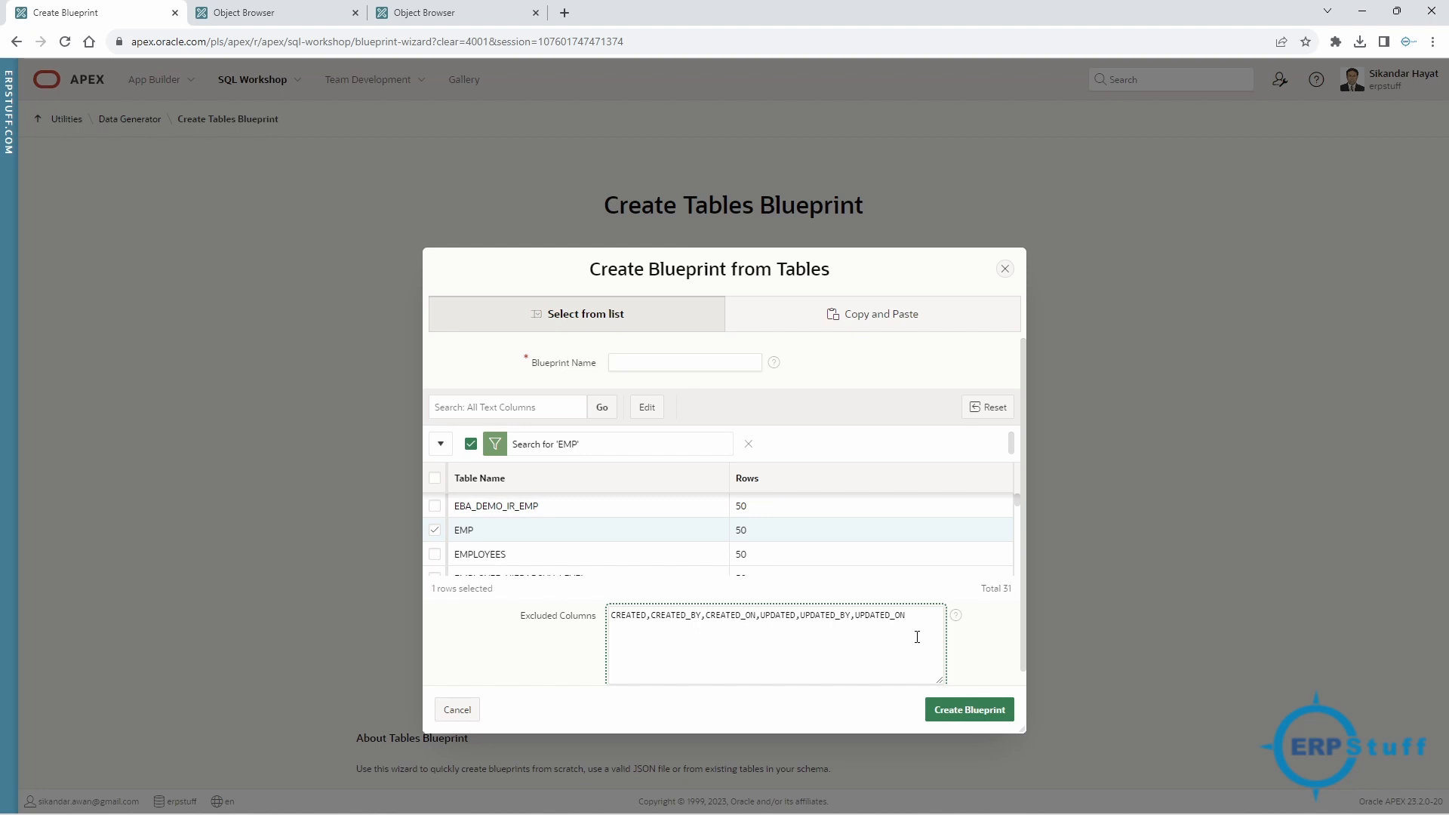
click(685, 369)
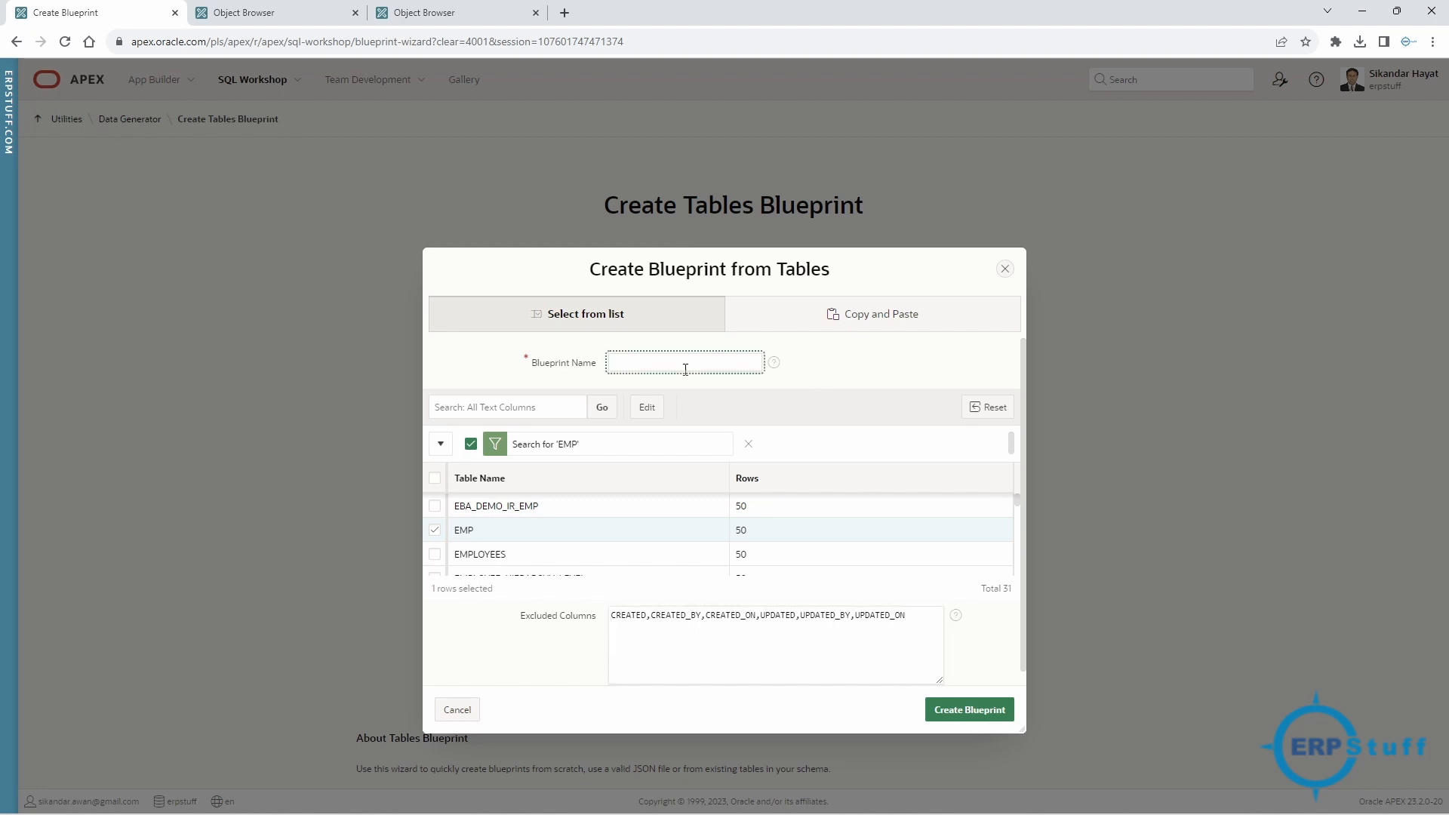
text(XX_EMP)
double_click(763, 528)
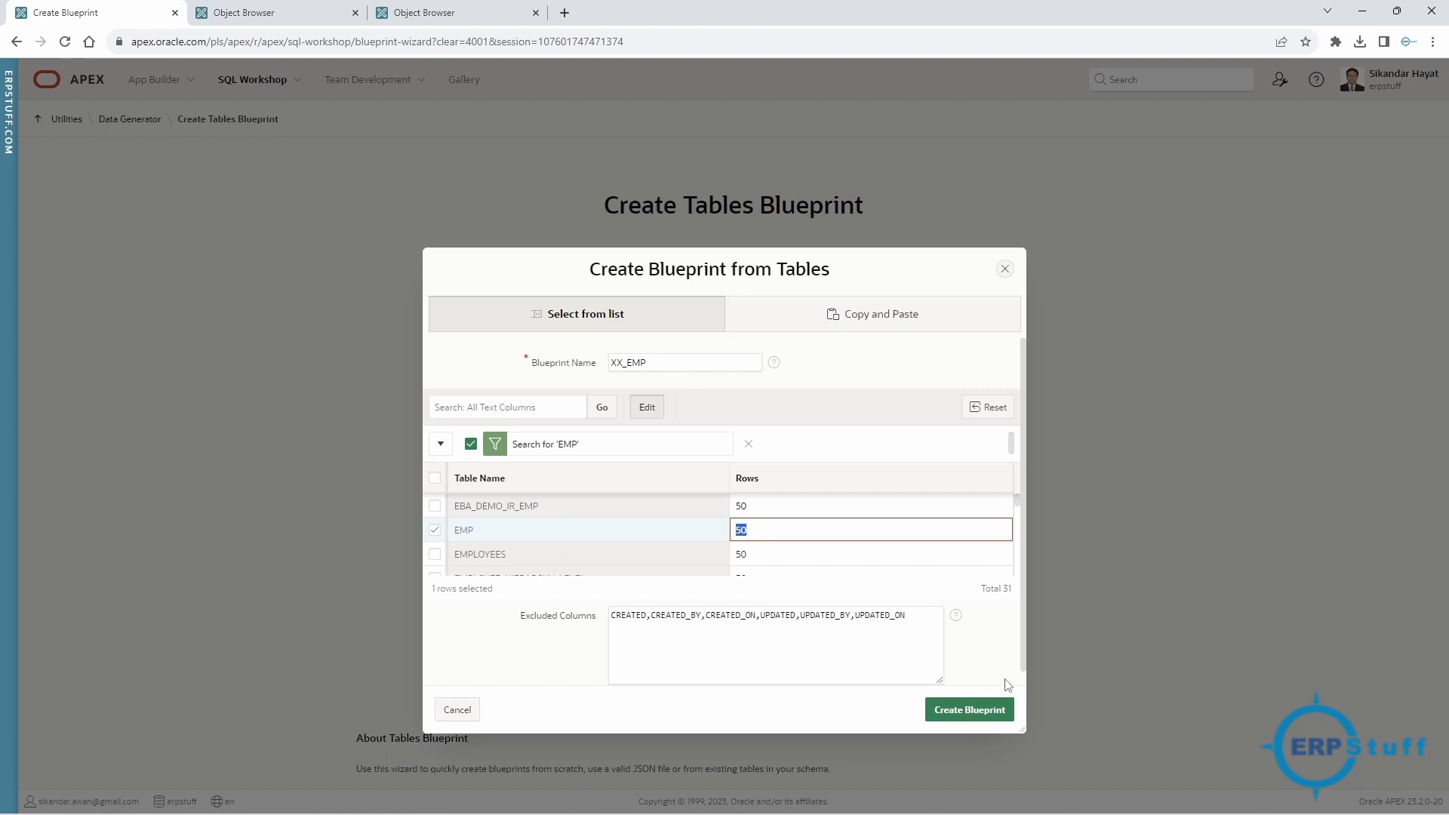
click(965, 713)
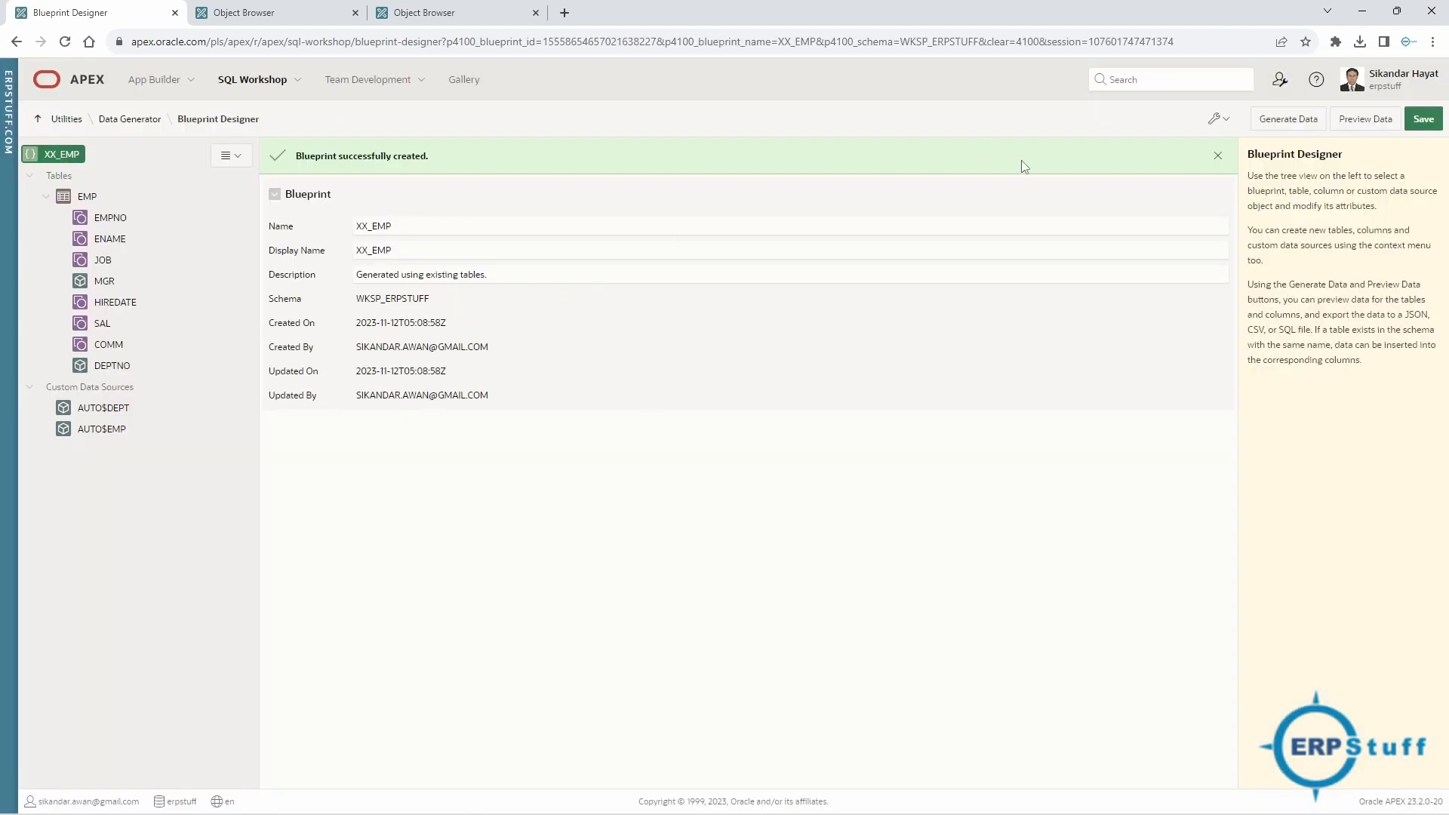
Review the XX_EMP blueprint's name and description and dismiss the success message.
drag(402, 228, 297, 254)
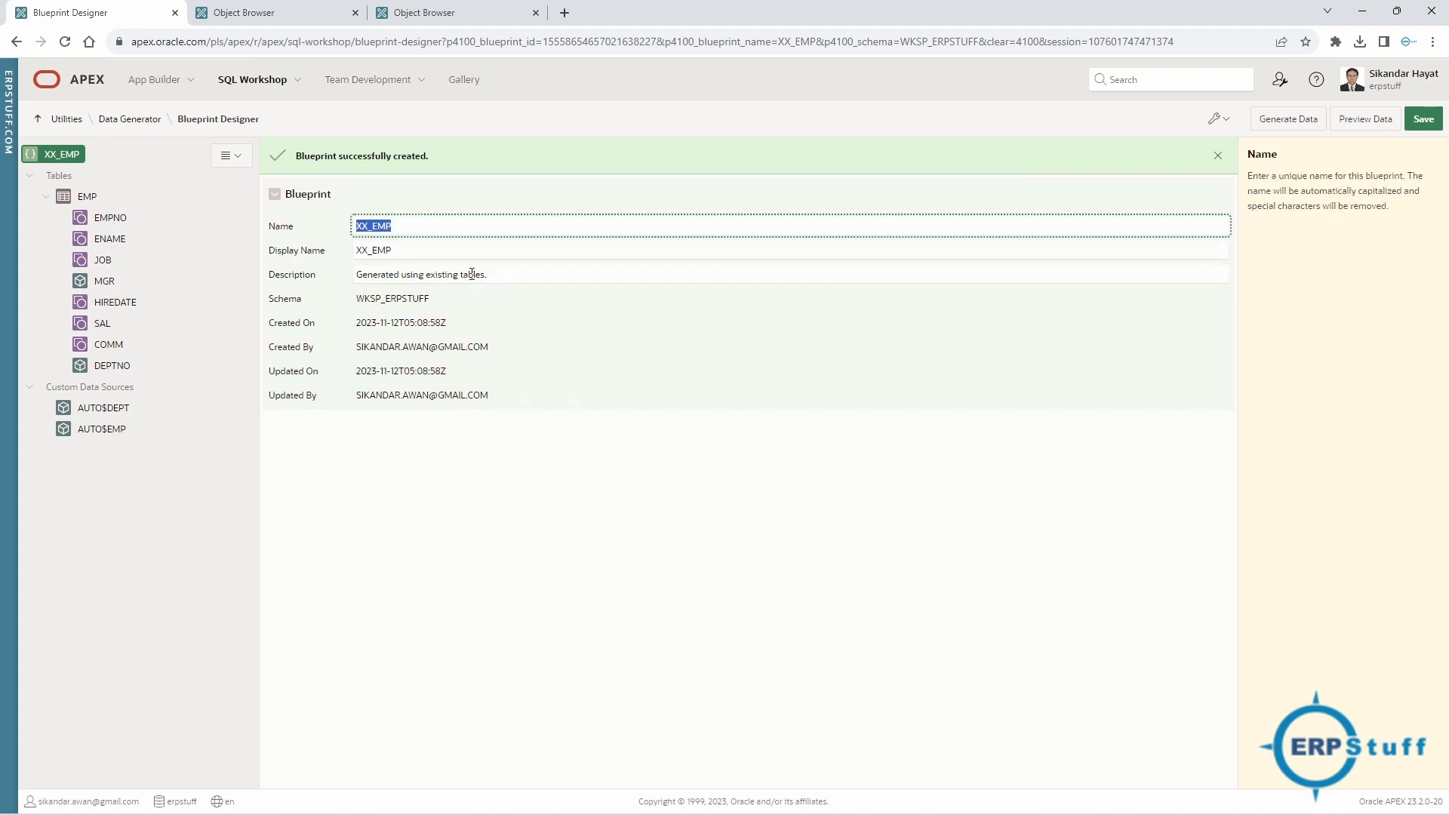
click(516, 282)
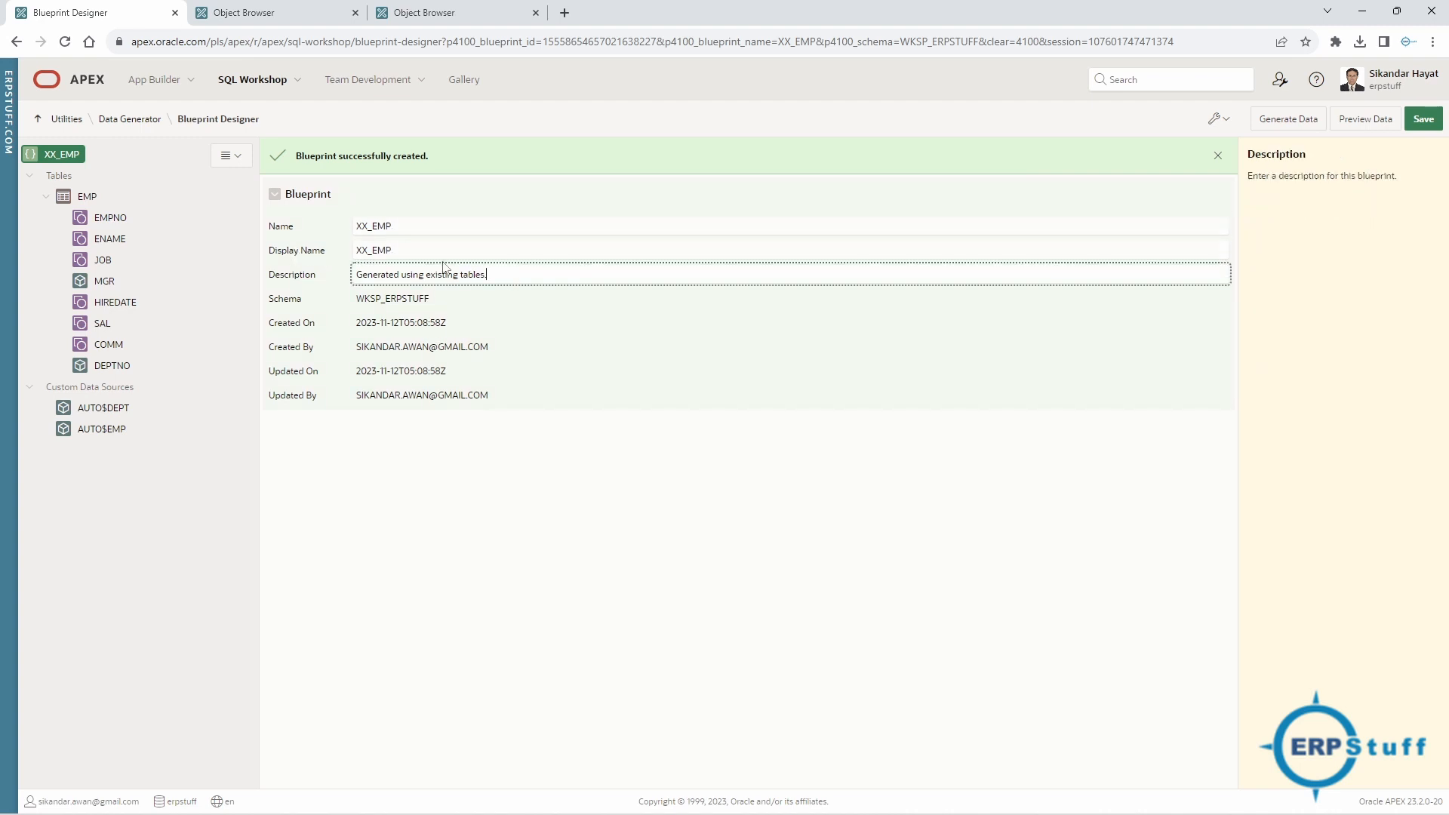
click(1218, 158)
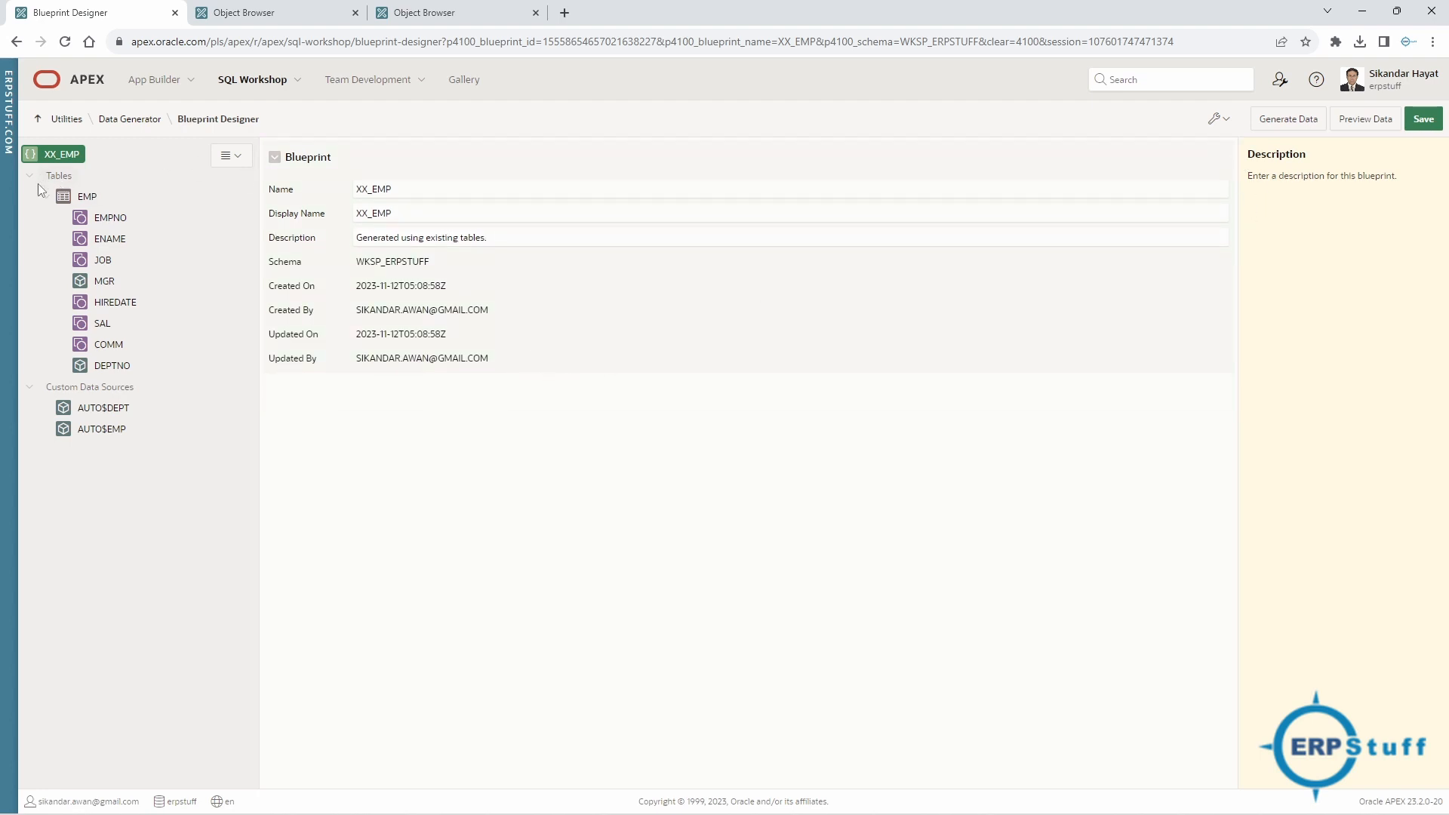
Delete the EMPNO column from the blueprint's EMP table.
click(111, 218)
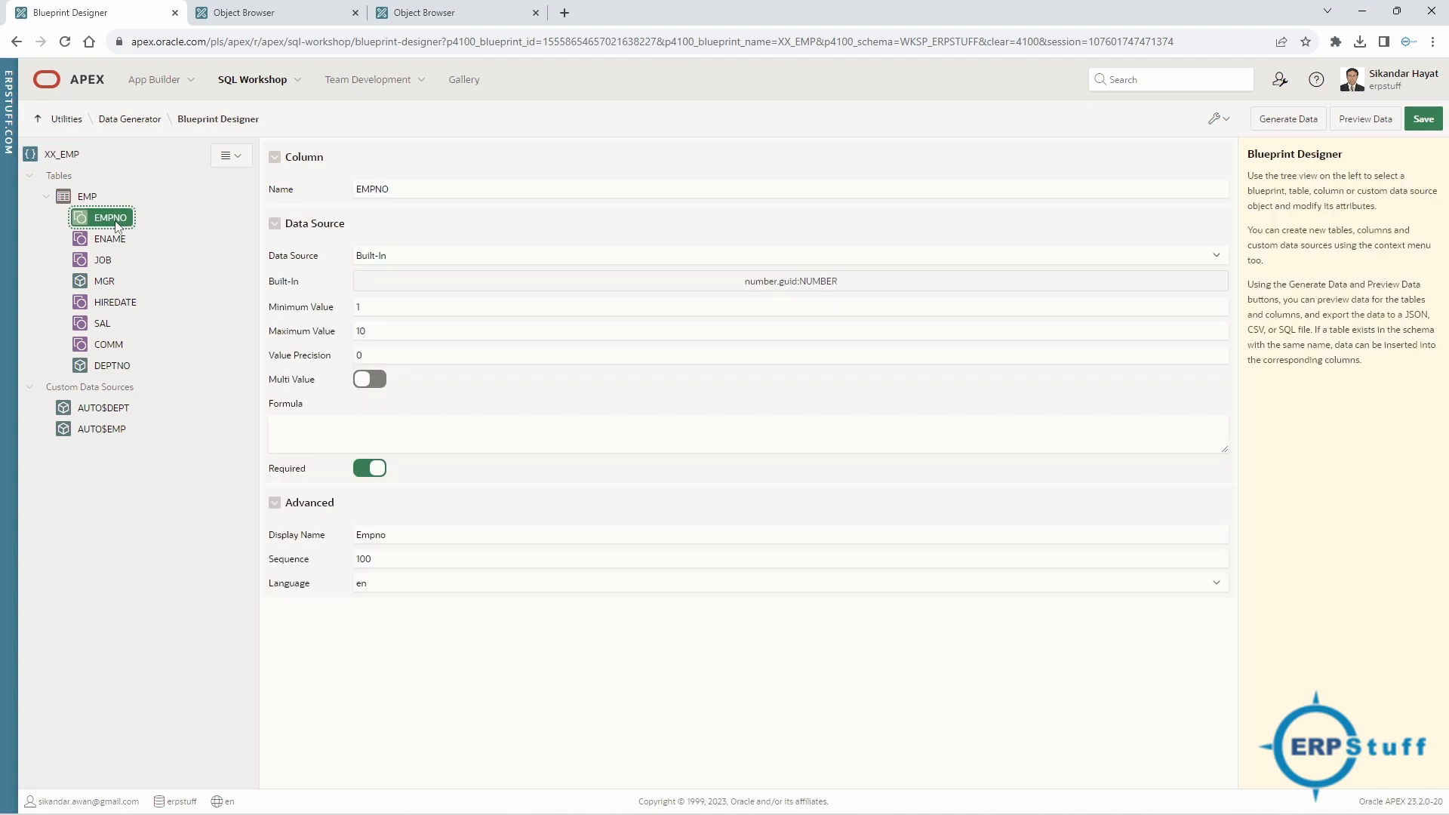
right_click(117, 226)
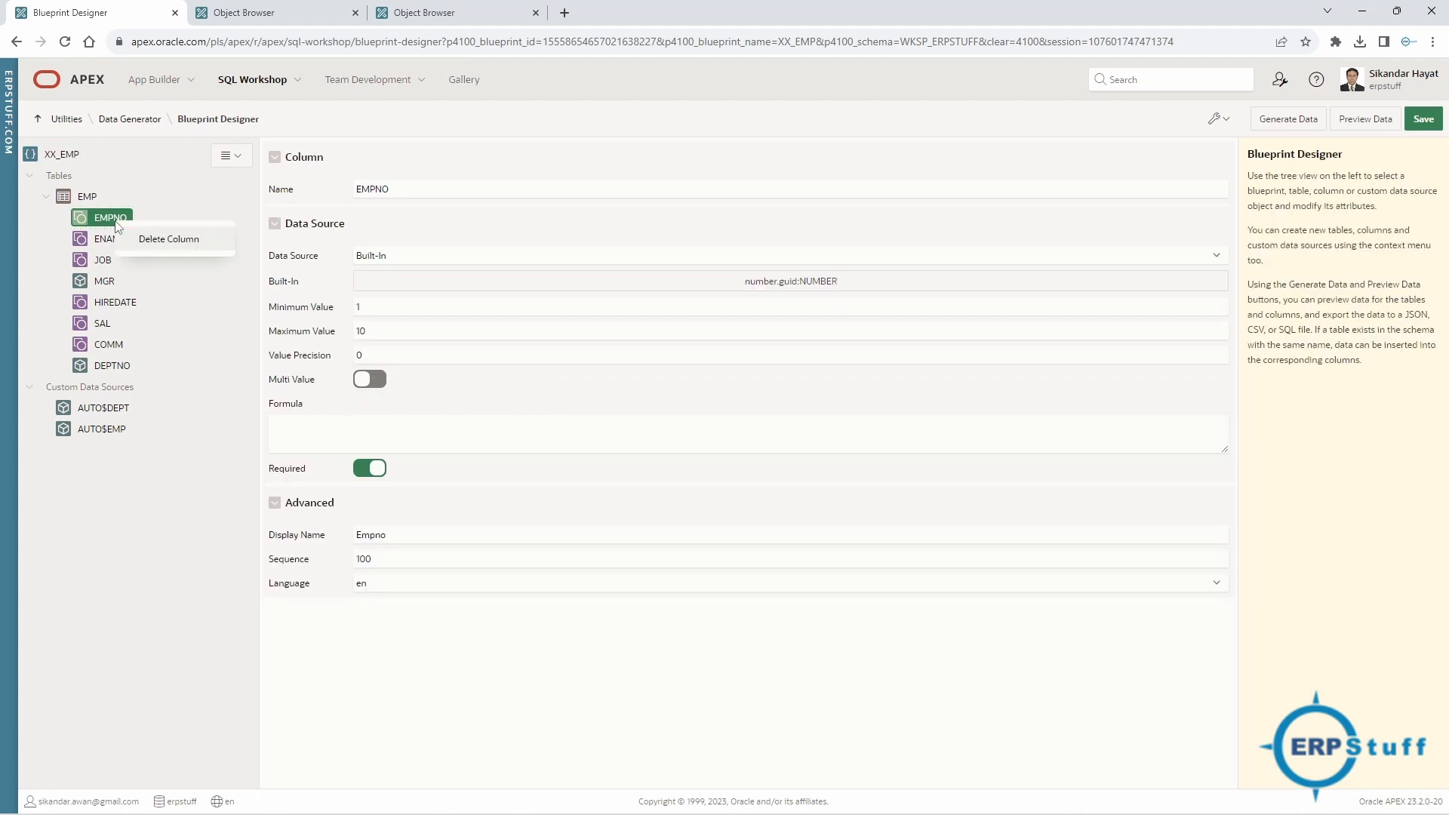
click(170, 238)
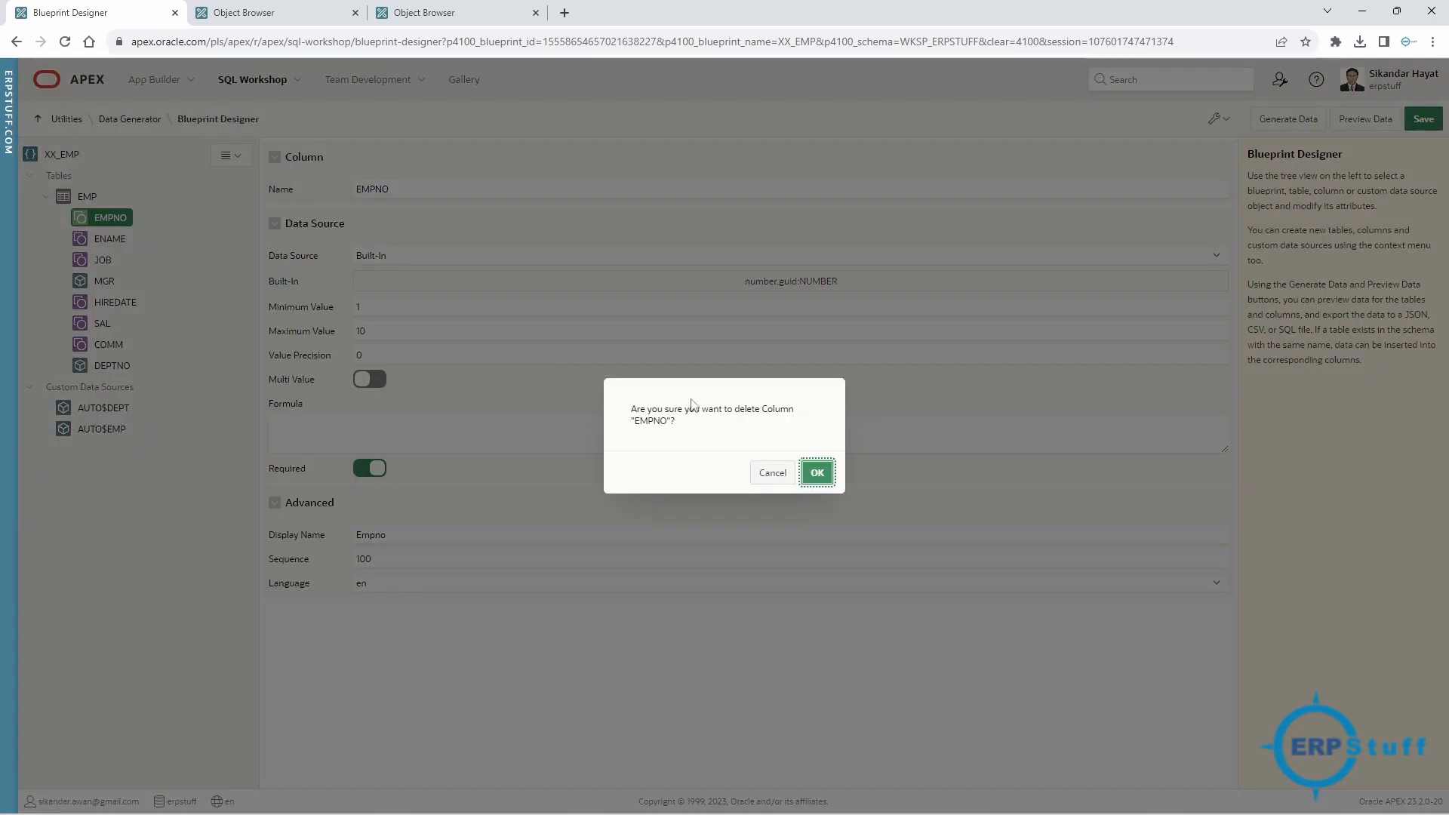
click(828, 475)
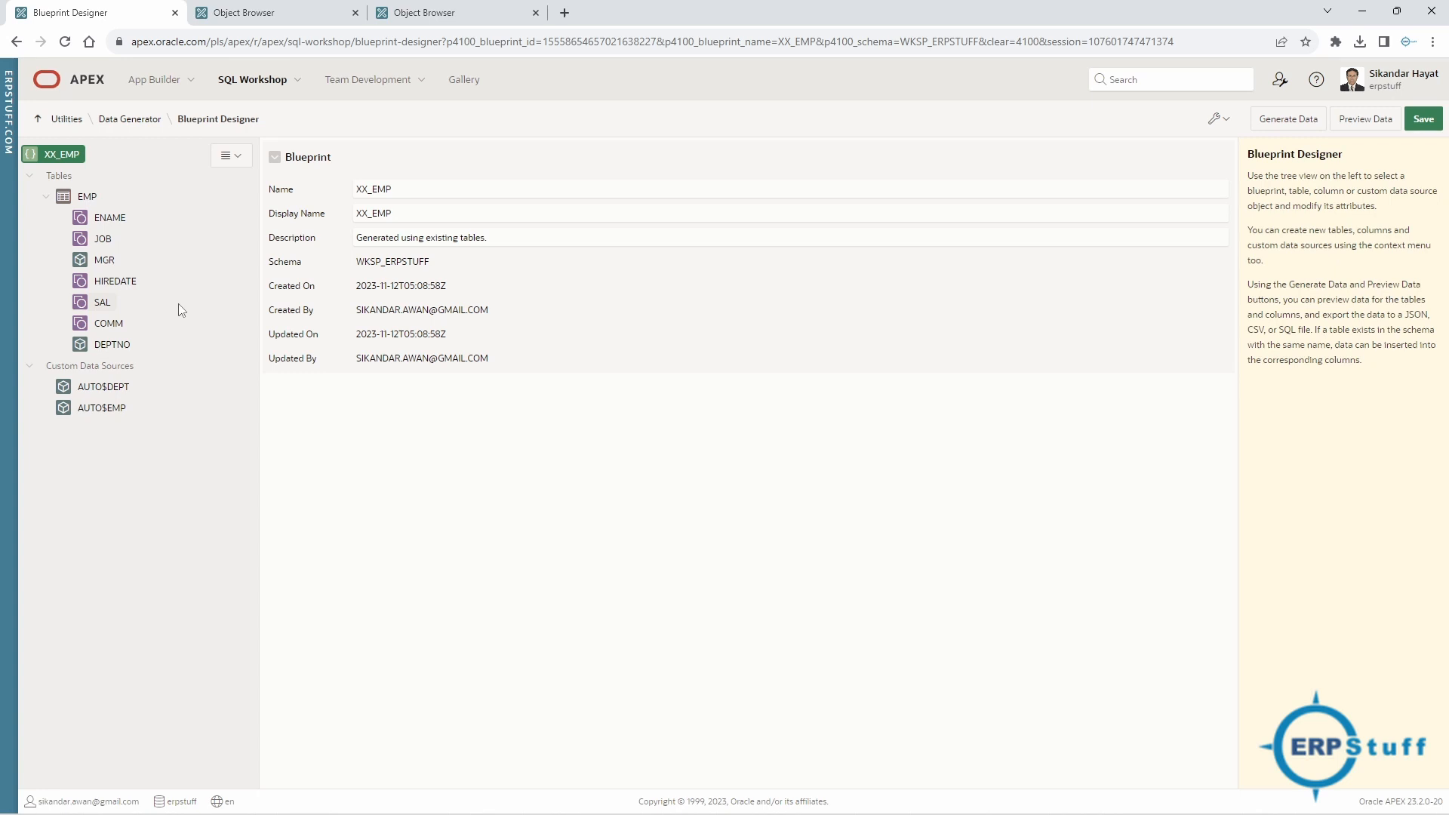
Review the ENAME column's name and the data source types available for it, keeping the built-in source.
click(110, 220)
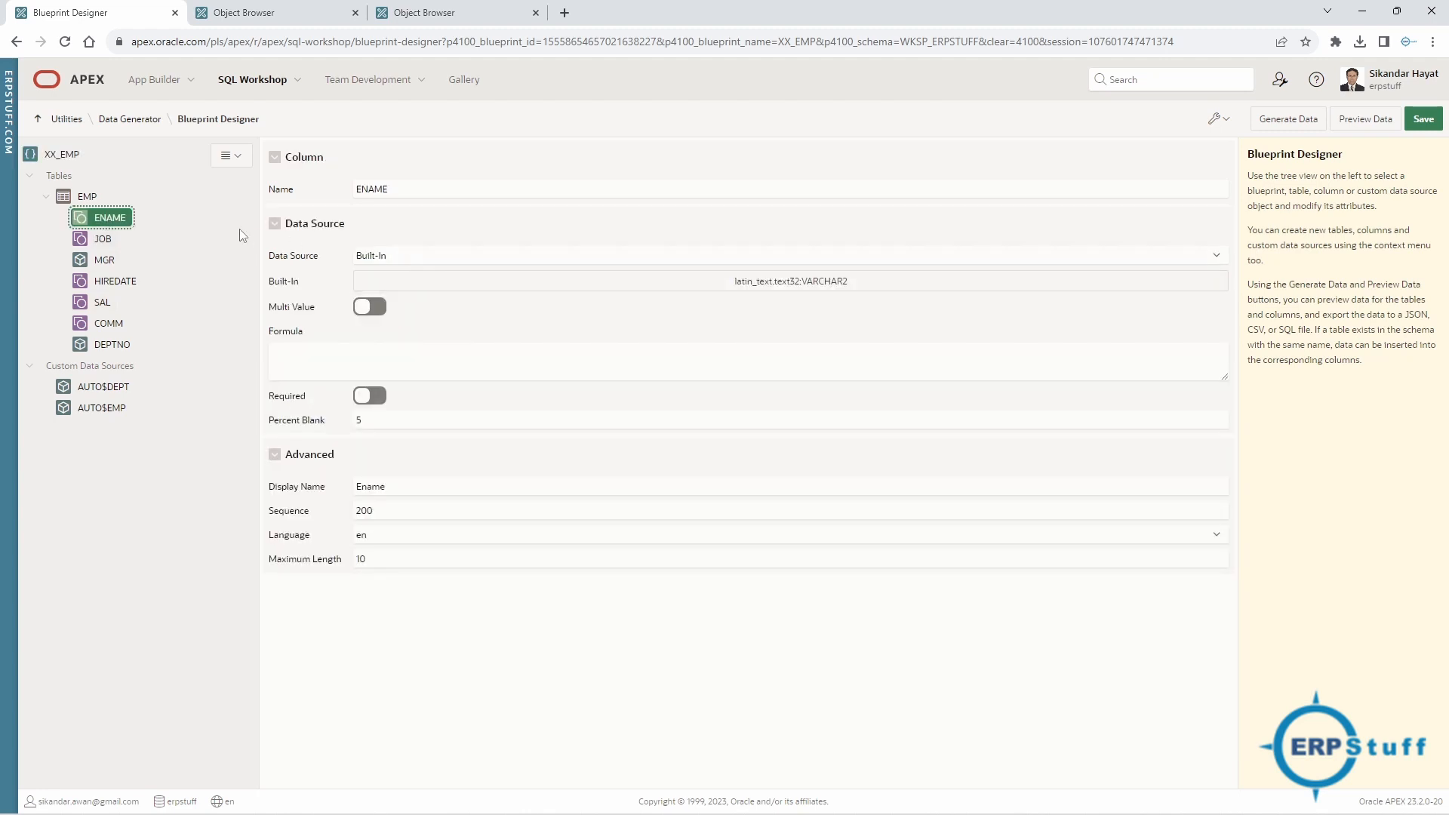
click(418, 187)
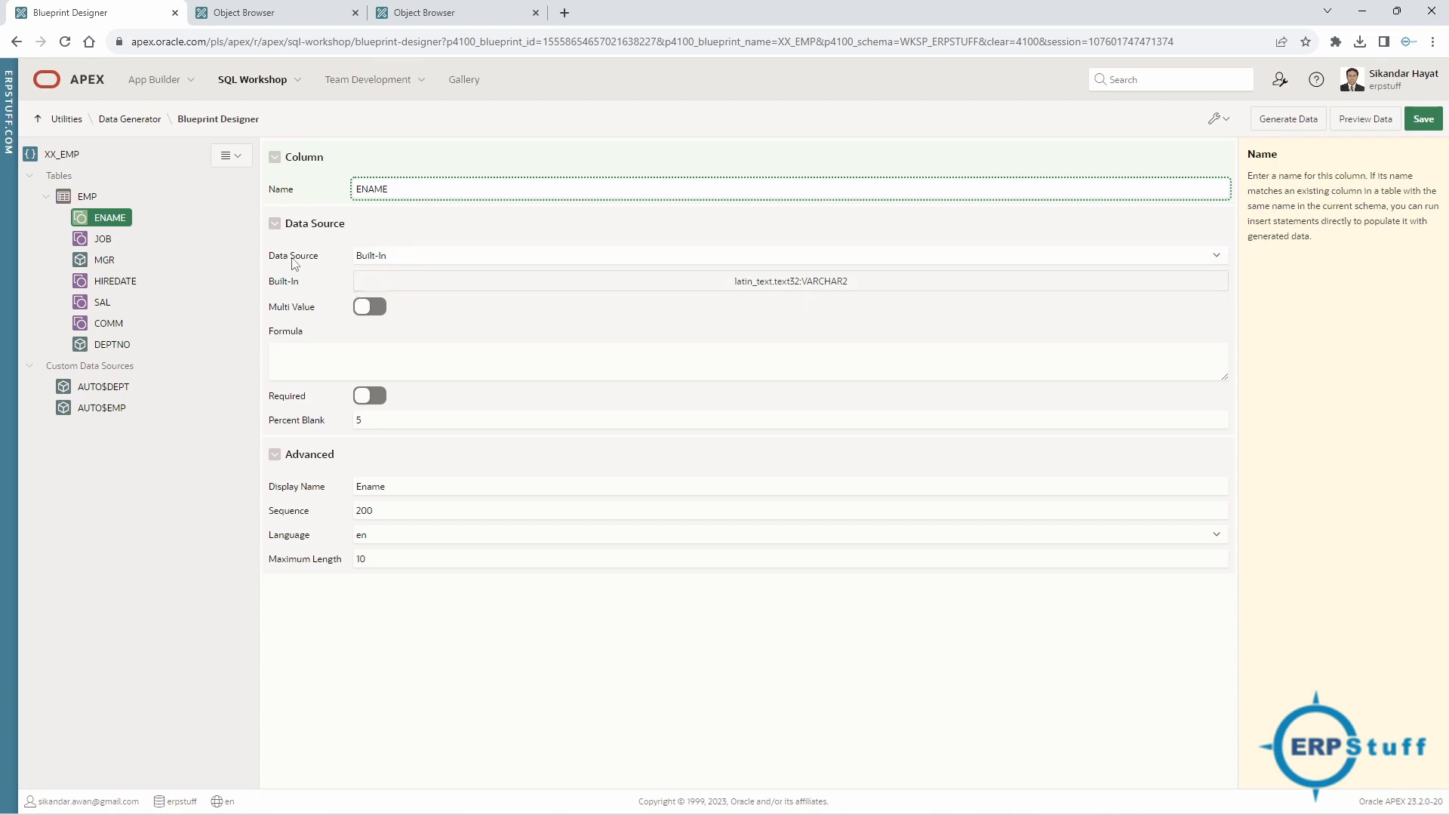
click(389, 258)
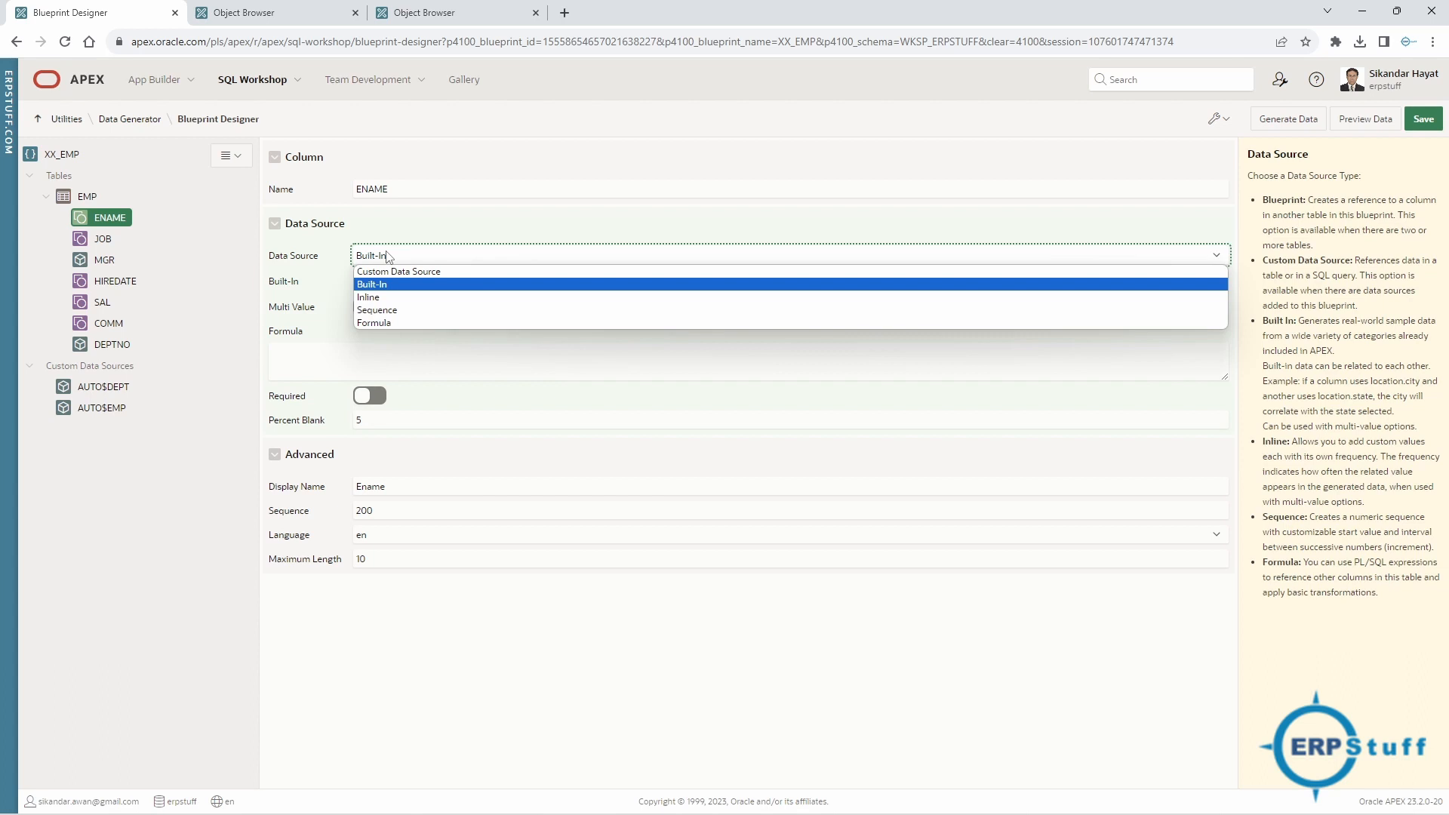
click(389, 258)
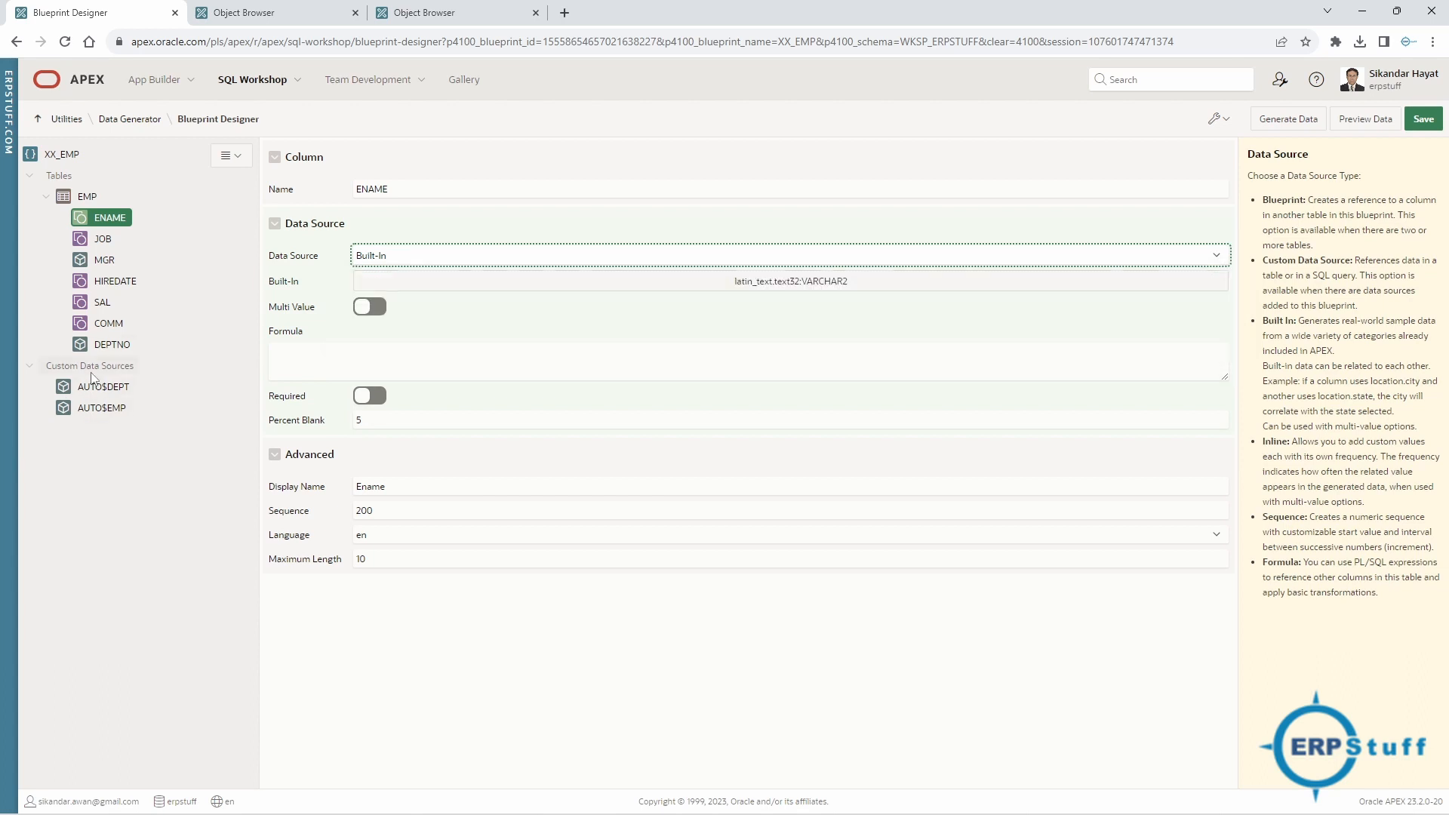
click(378, 255)
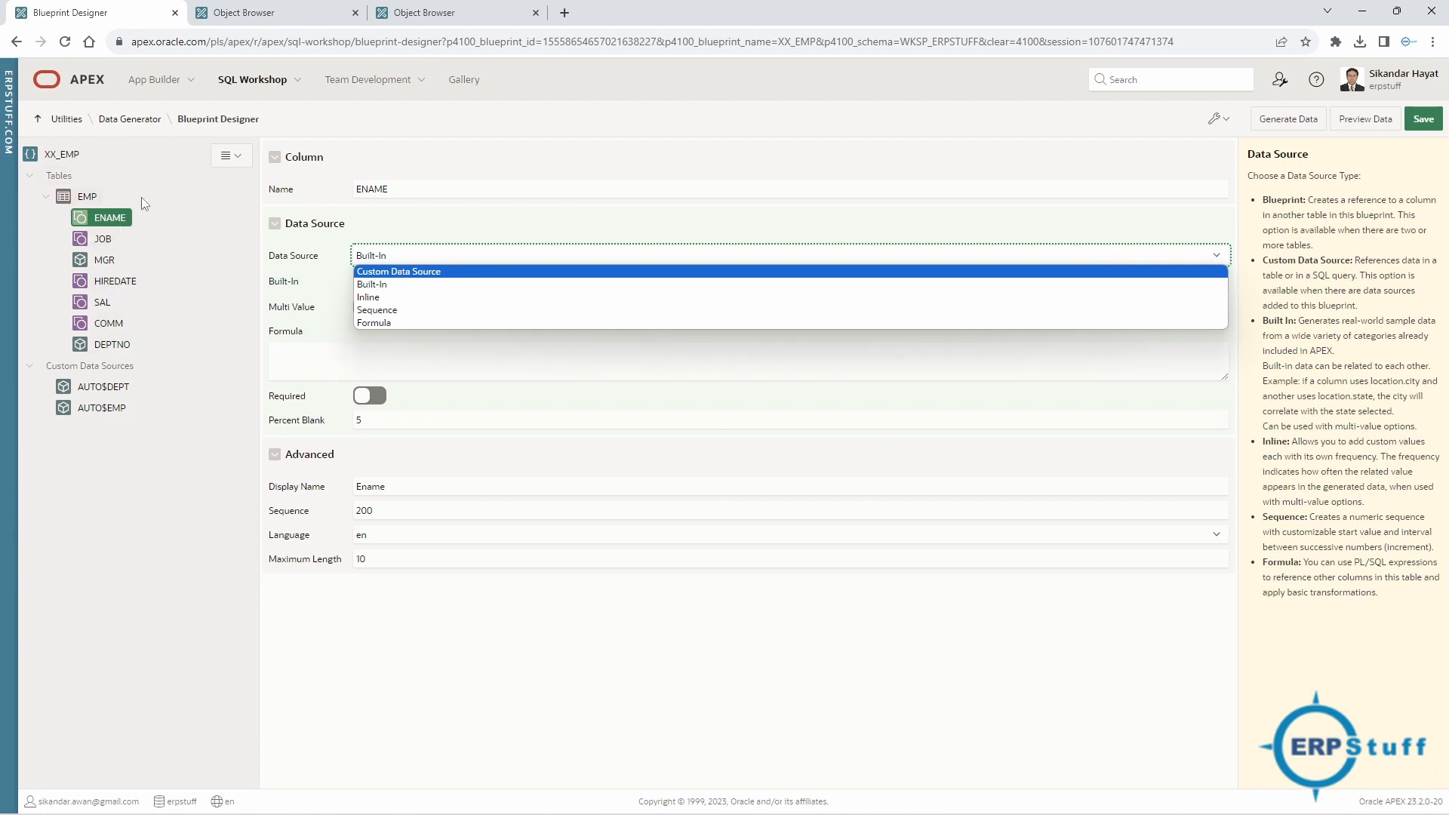
click(125, 225)
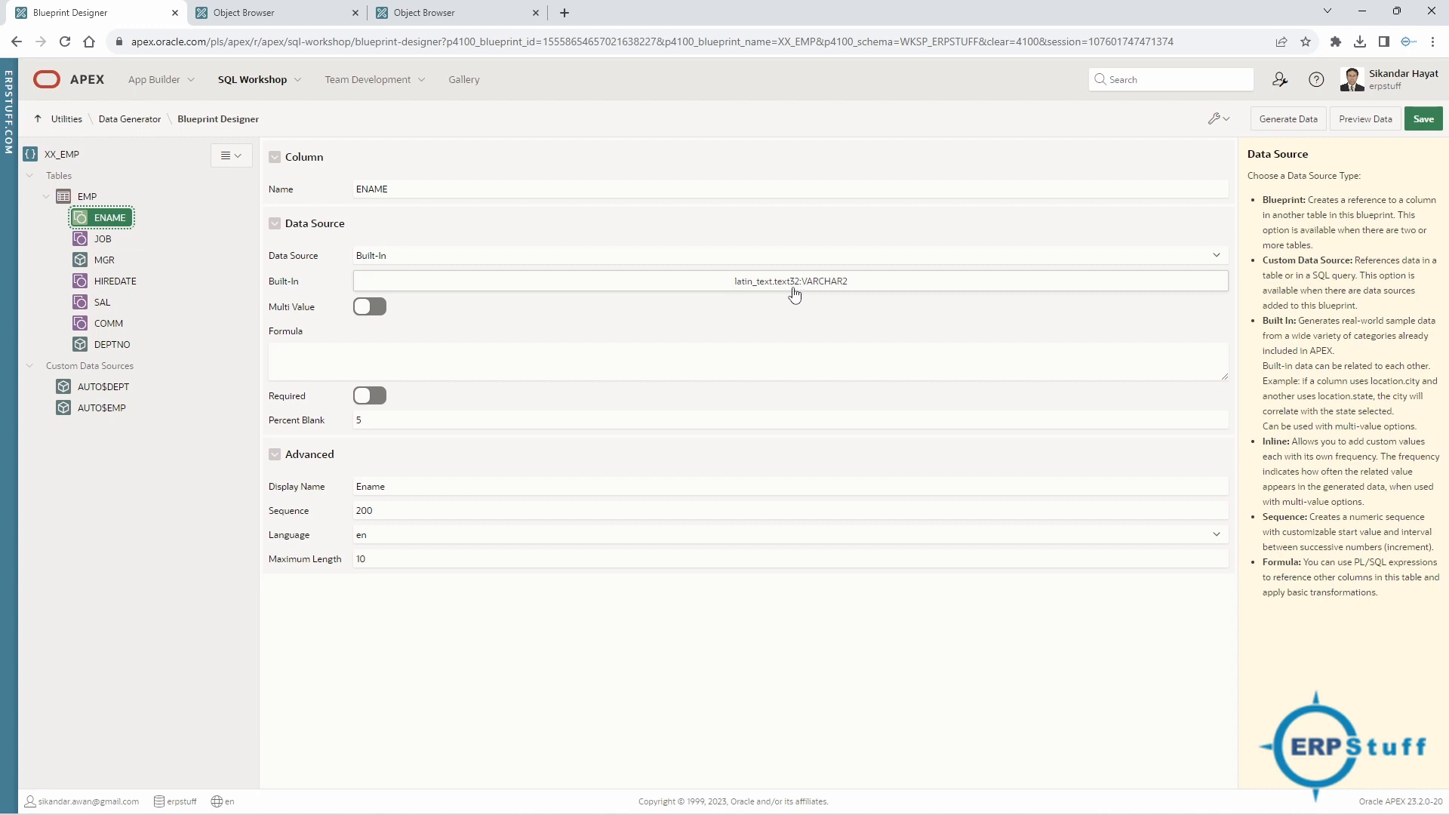
Review the ENAME column's advanced settings and blank percentage, and mark the column as required.
click(378, 557)
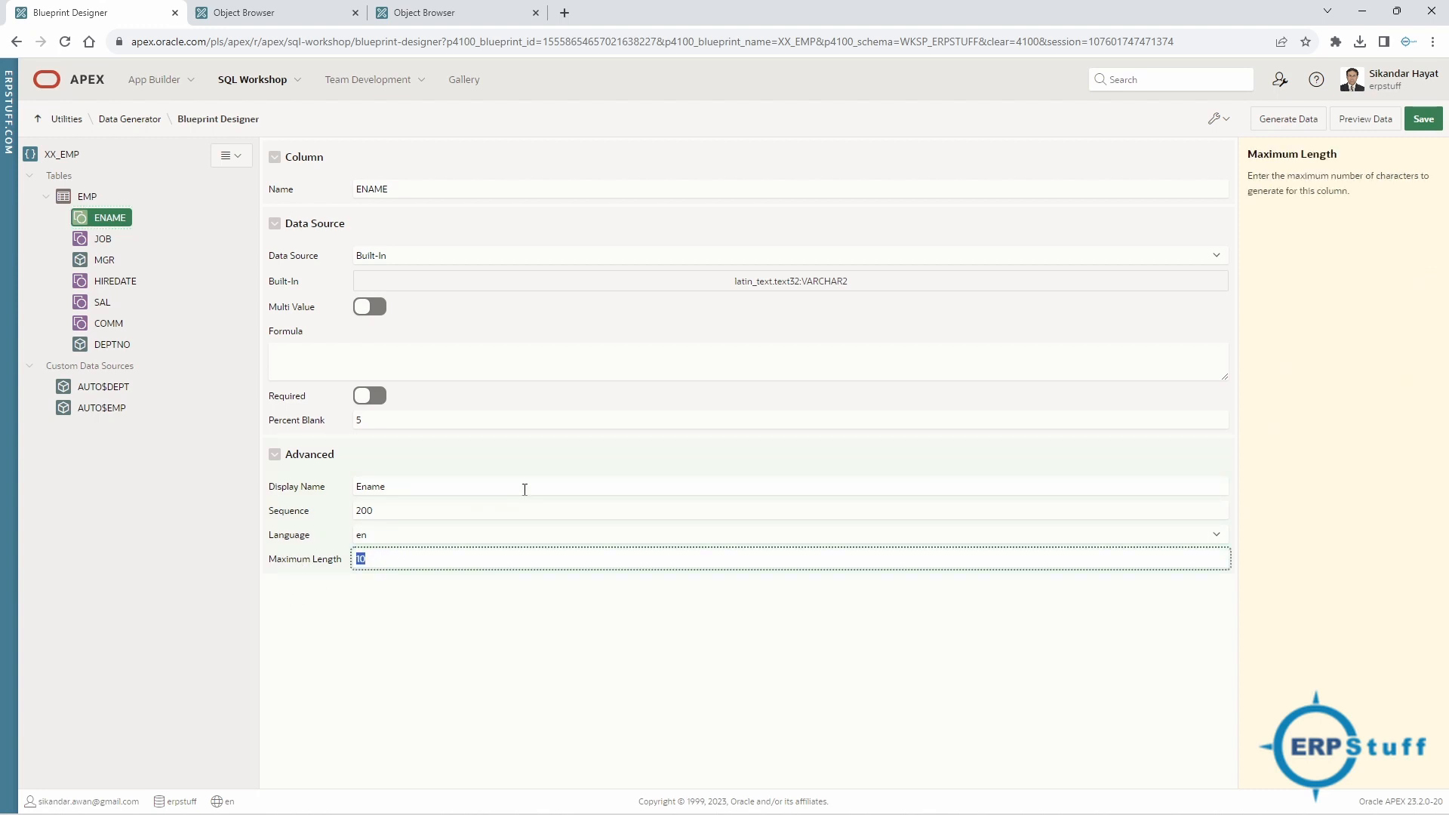
click(378, 510)
click(391, 539)
click(391, 541)
click(398, 492)
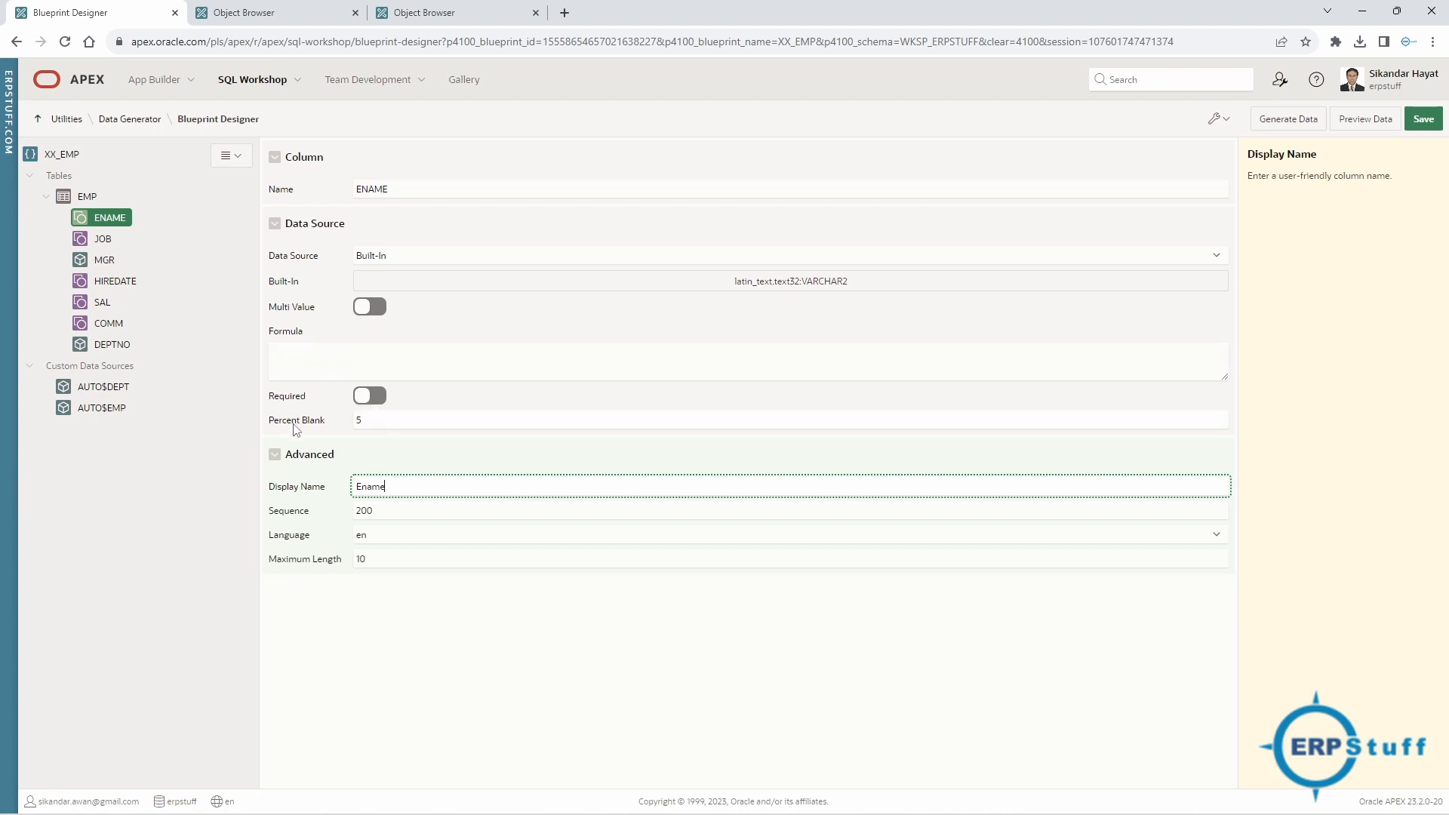
click(358, 420)
drag(390, 423, 252, 422)
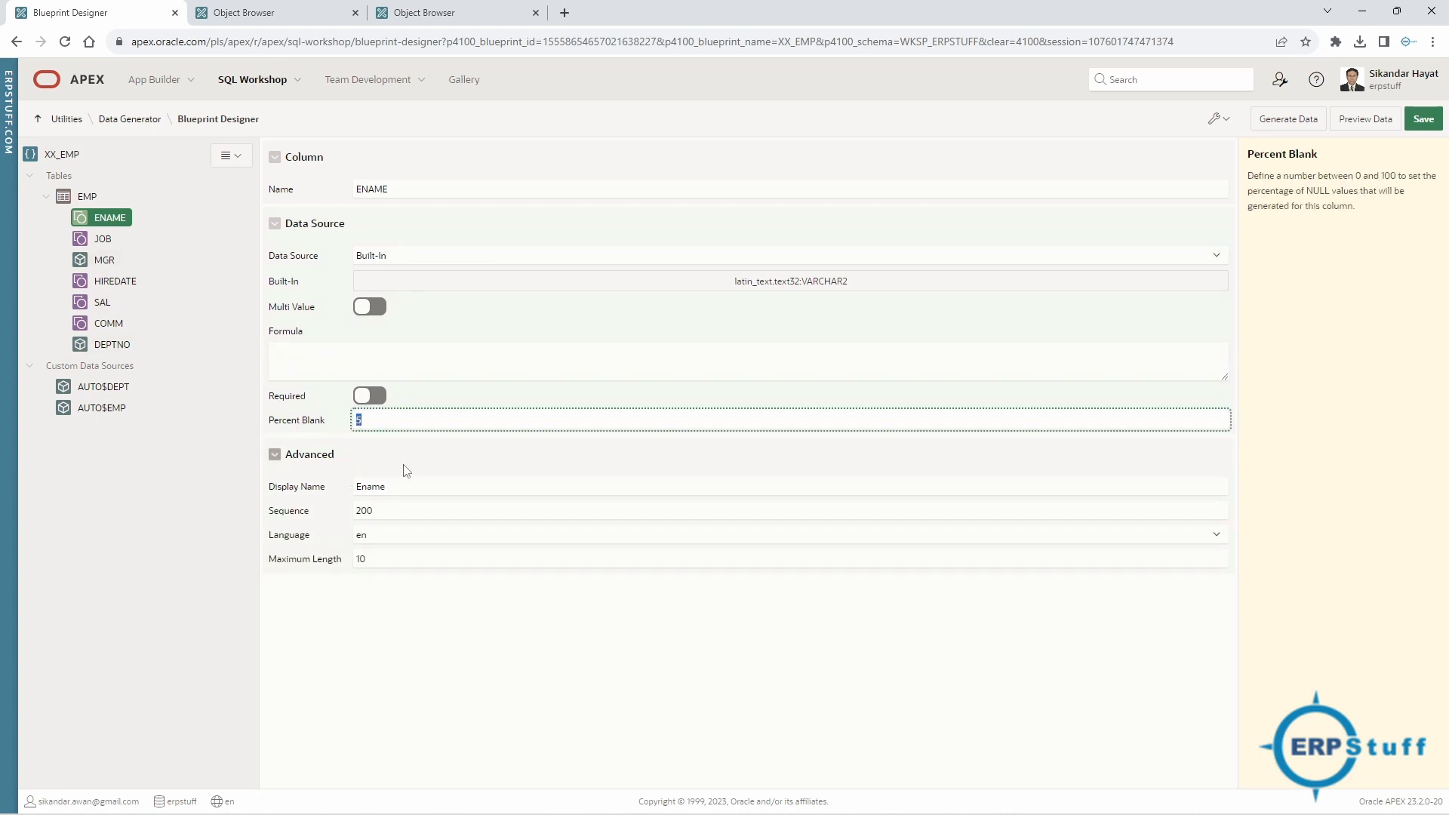
click(378, 399)
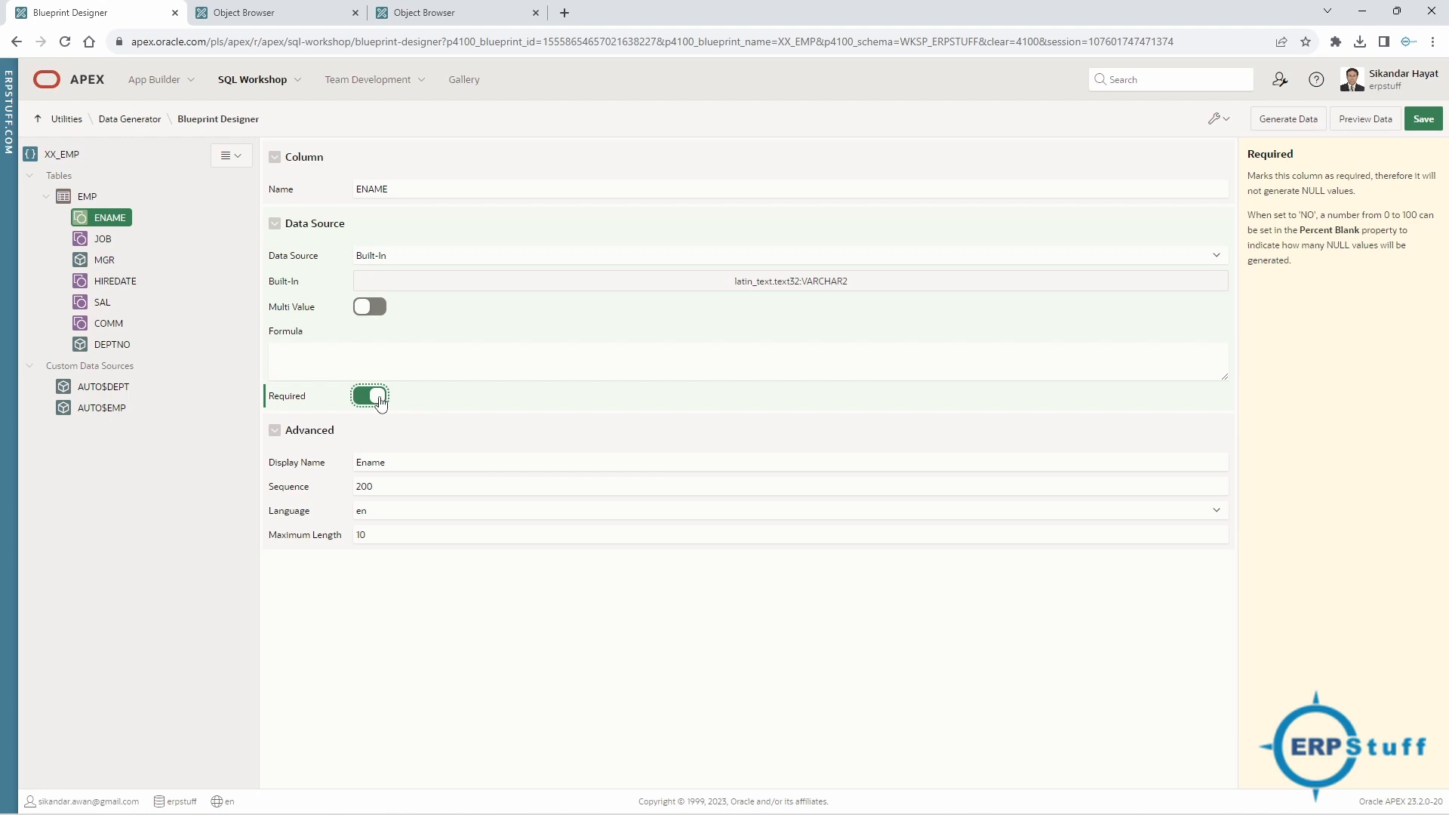
Change the JOB column's data source to Formula.
click(105, 240)
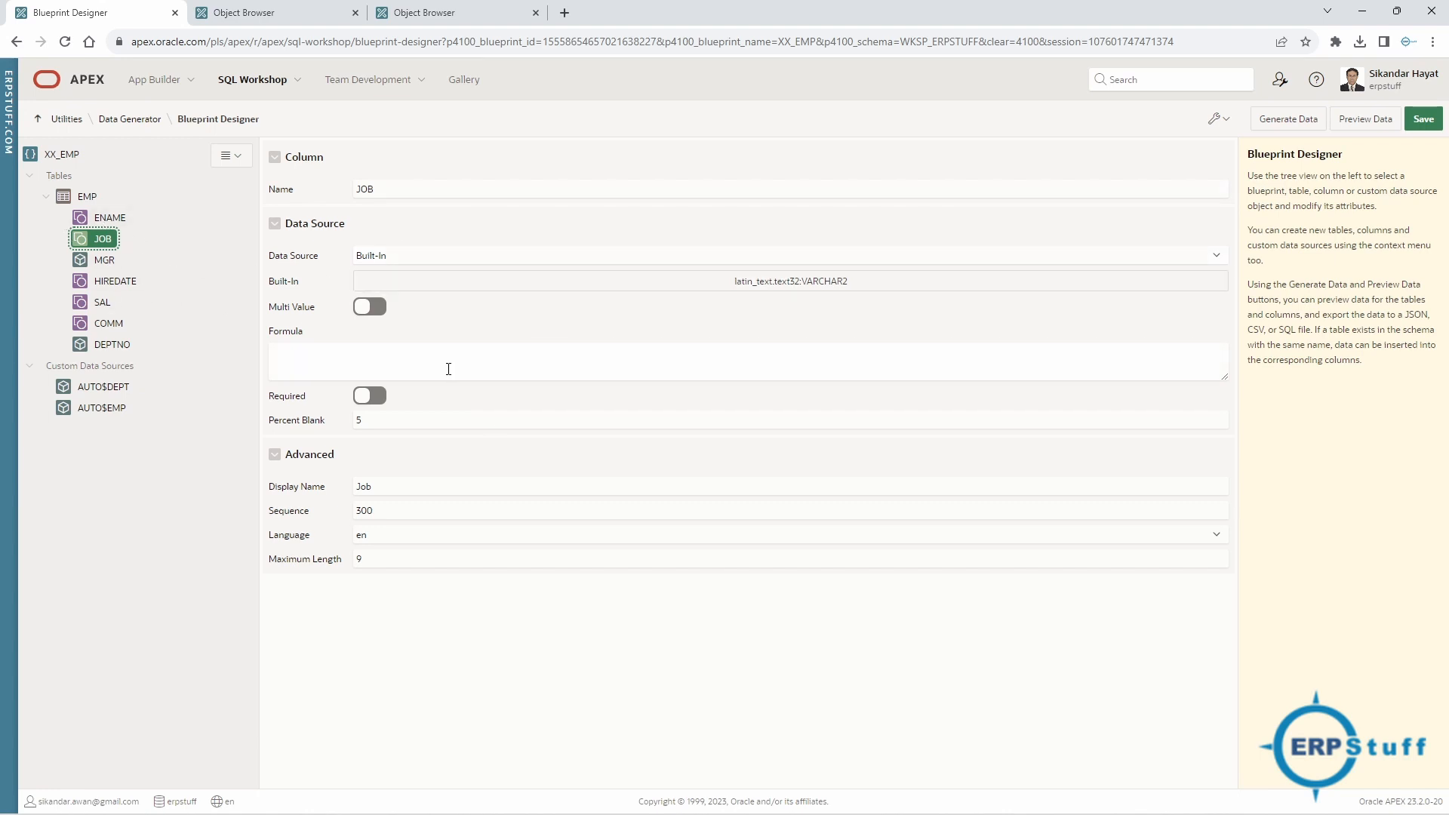
click(392, 258)
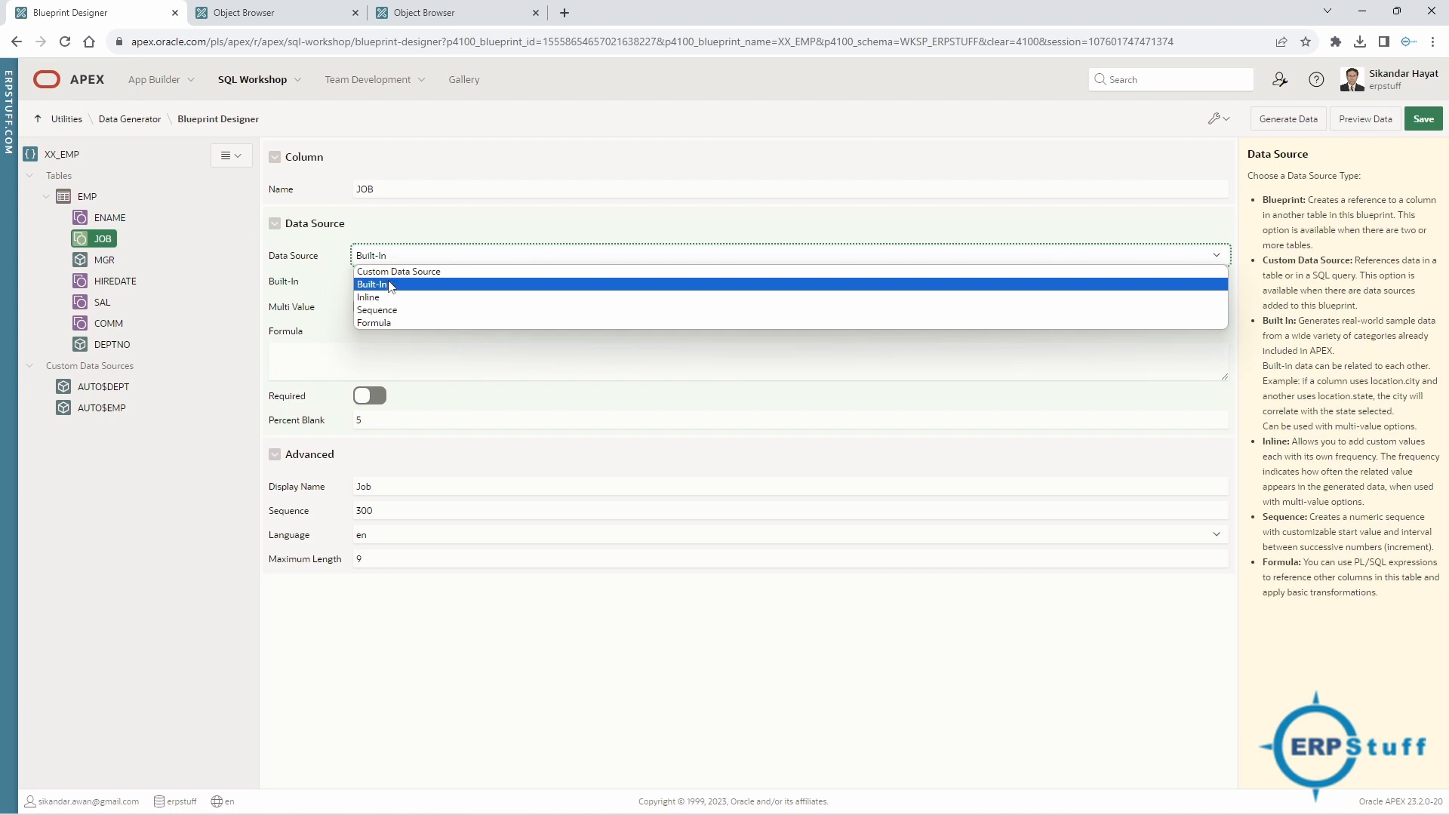
click(389, 322)
click(389, 310)
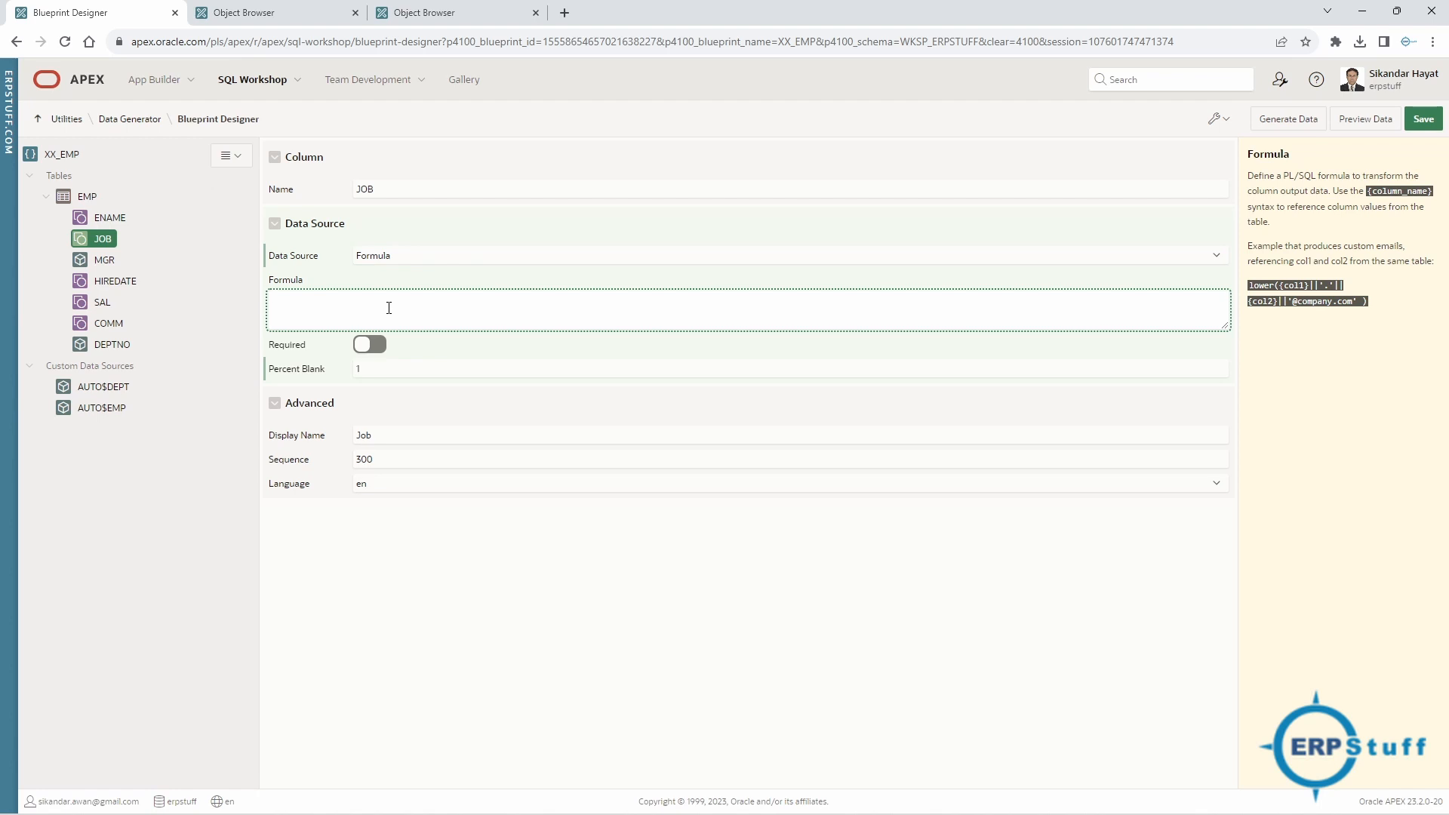
text({)
text(ENAM)
text(E})
text(lower)
text(()
text())
text( ||)
text( '@erpstuff.co)
drag(305, 300, 329, 300)
drag(355, 300, 429, 302)
click(378, 349)
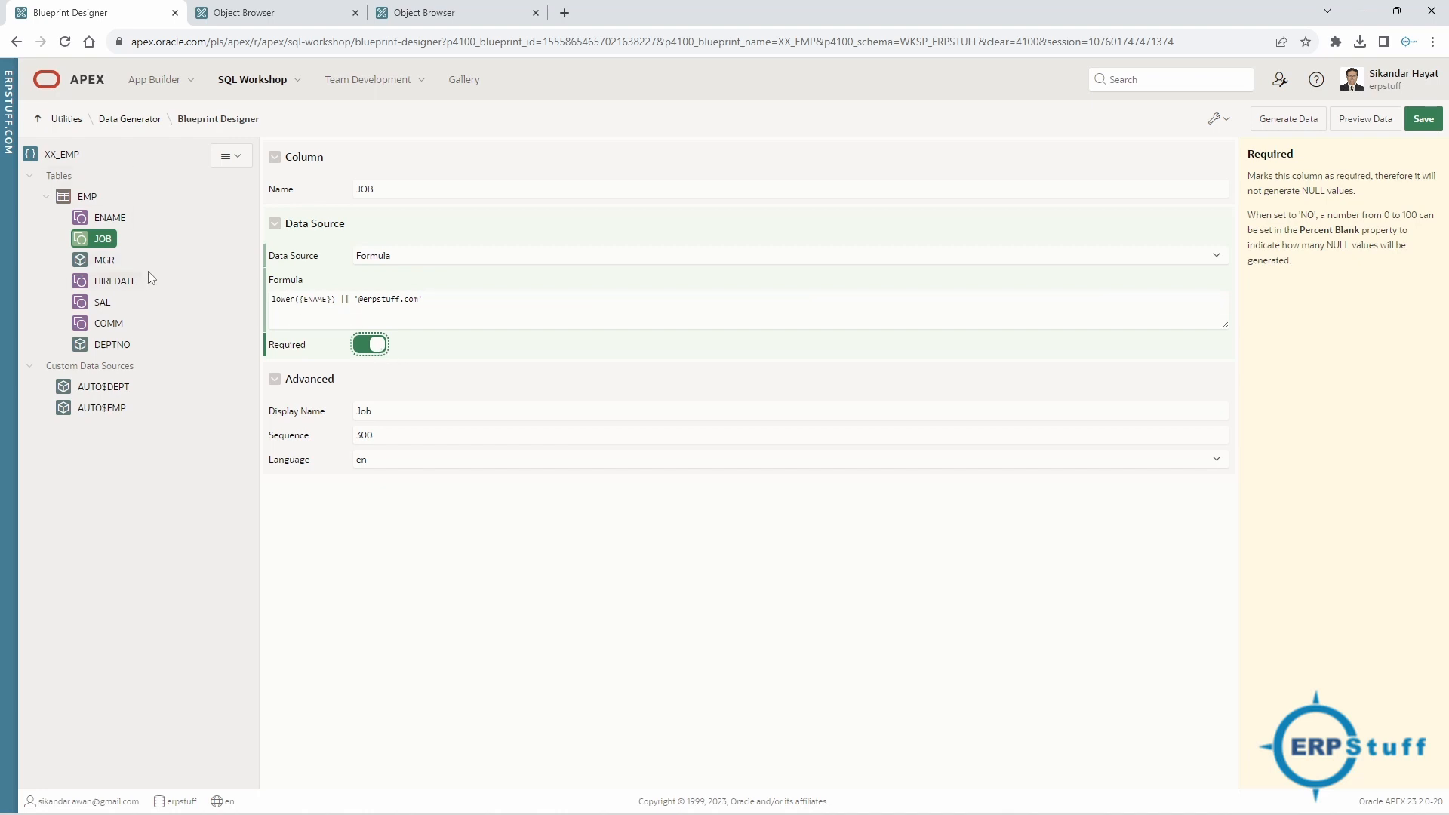
Inspect the MGR column's custom data source and its column choice, and leave it without changes.
click(106, 262)
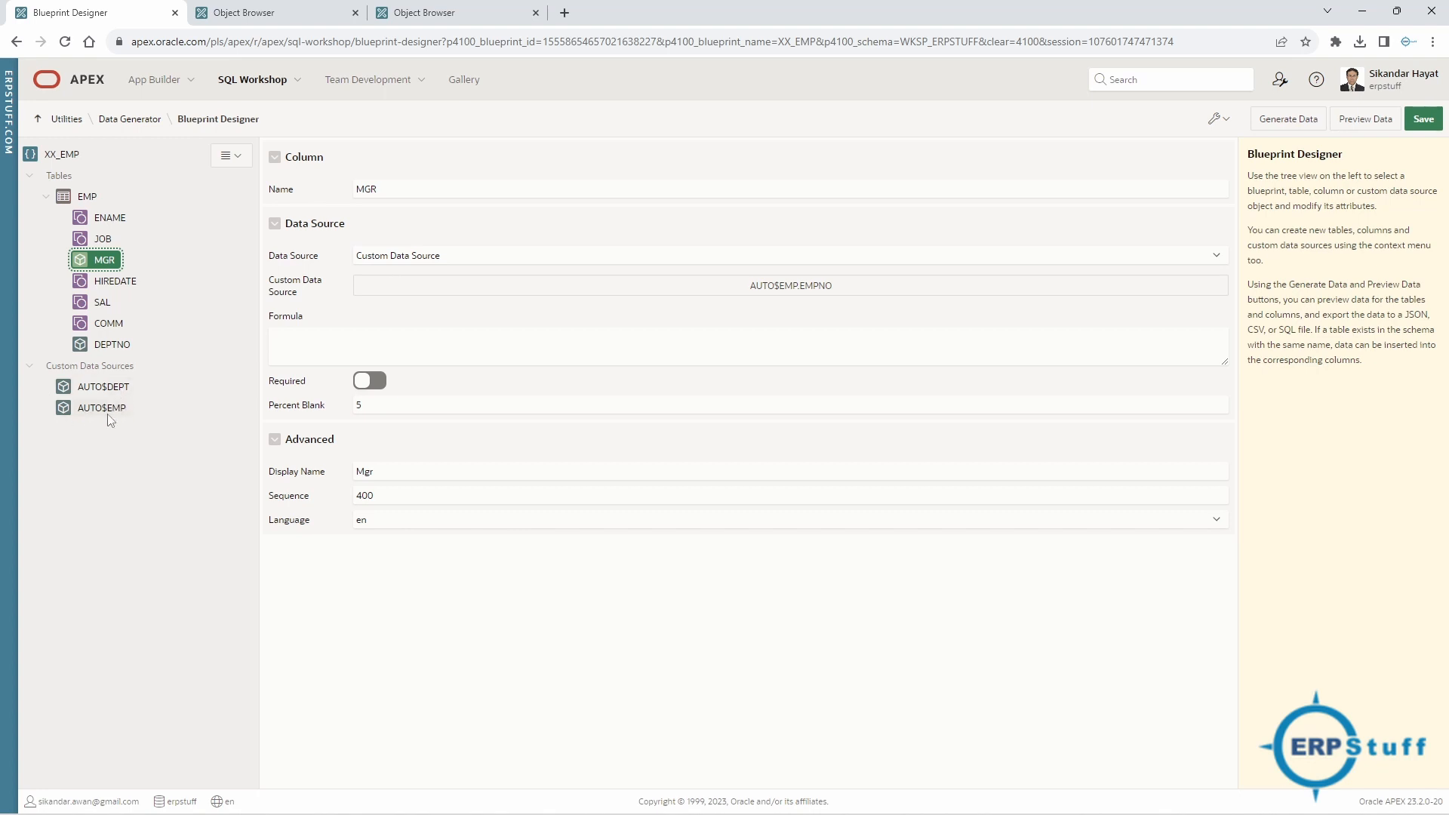
click(776, 292)
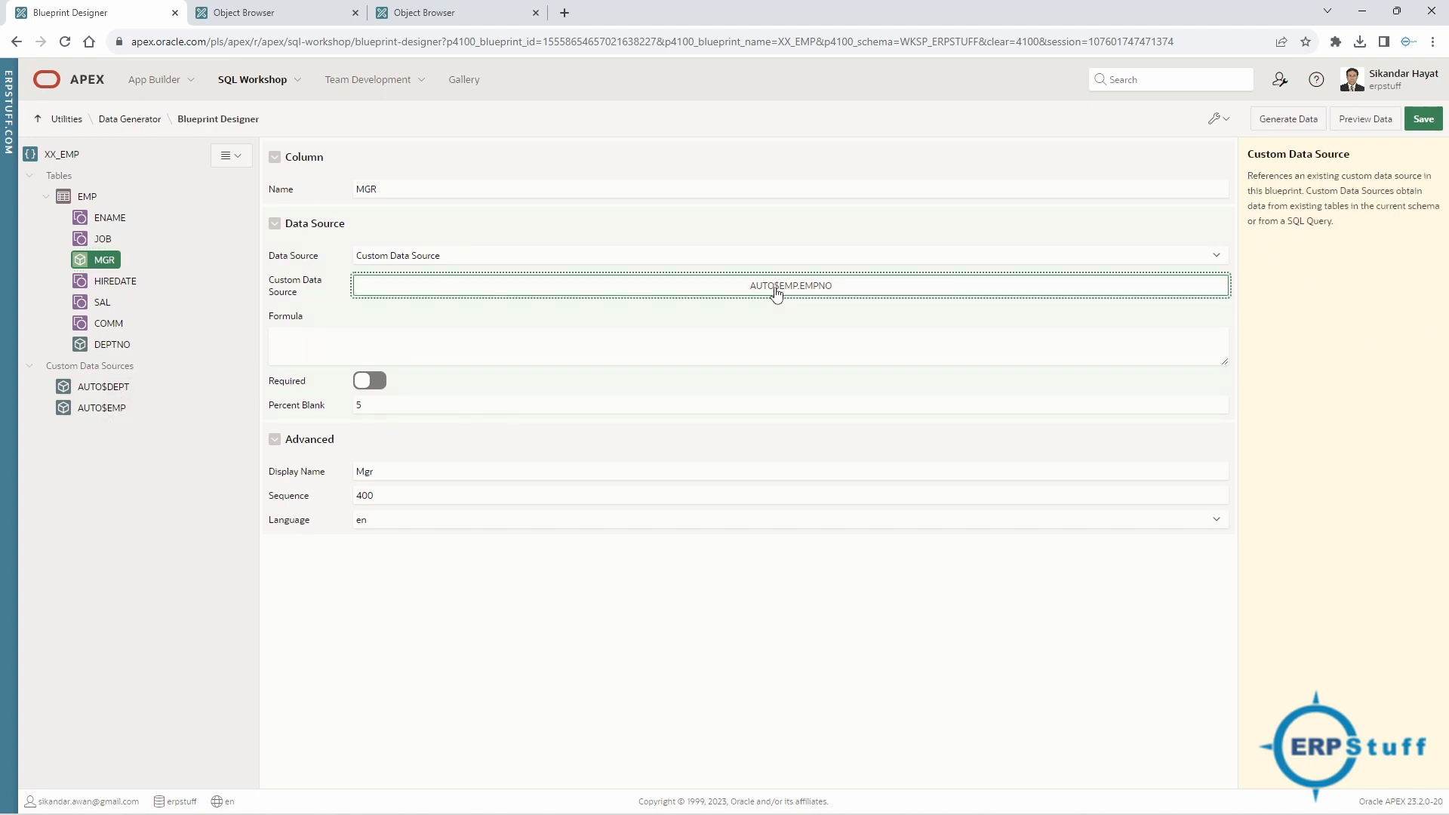
click(833, 285)
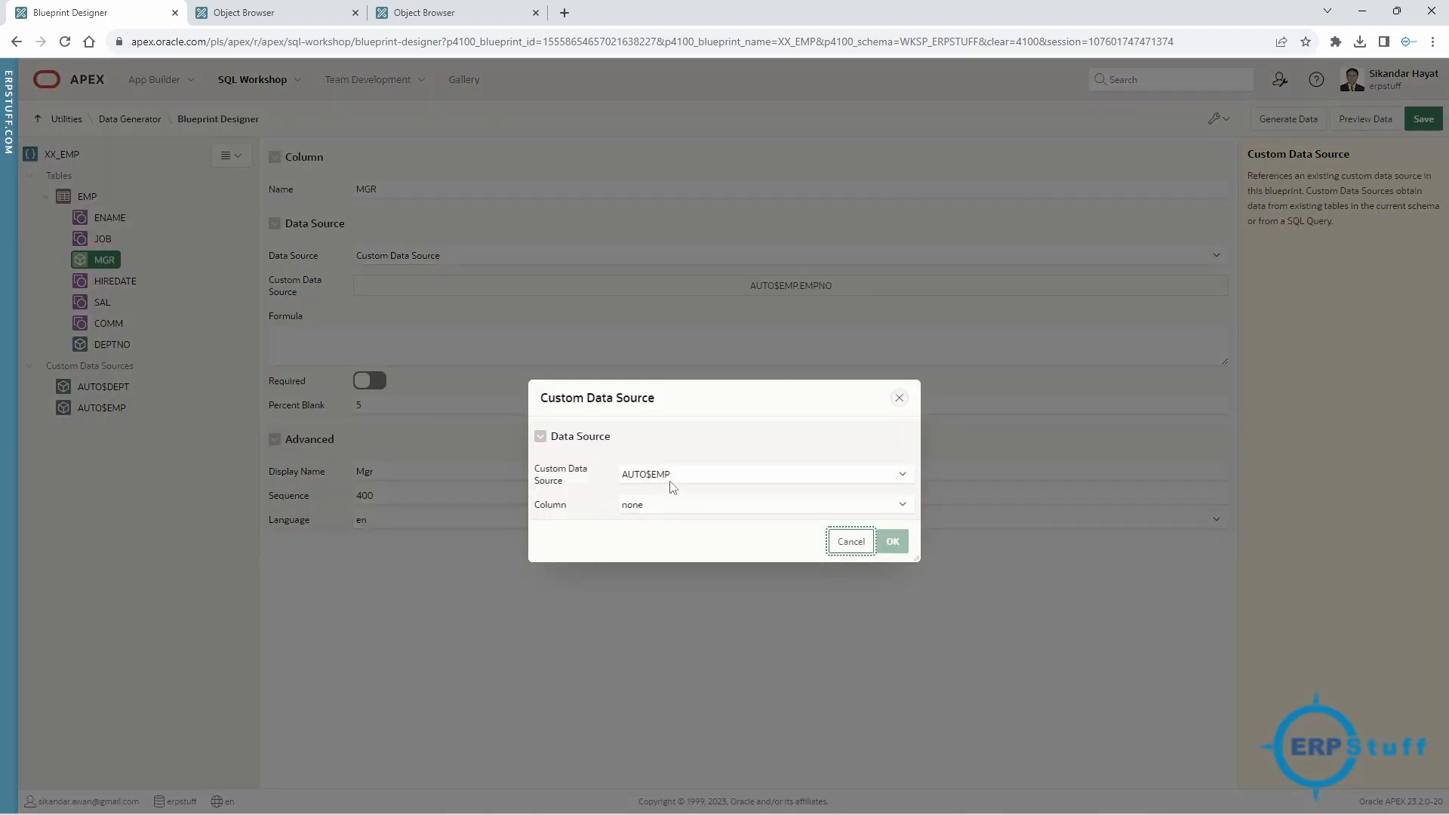
click(658, 509)
click(658, 509)
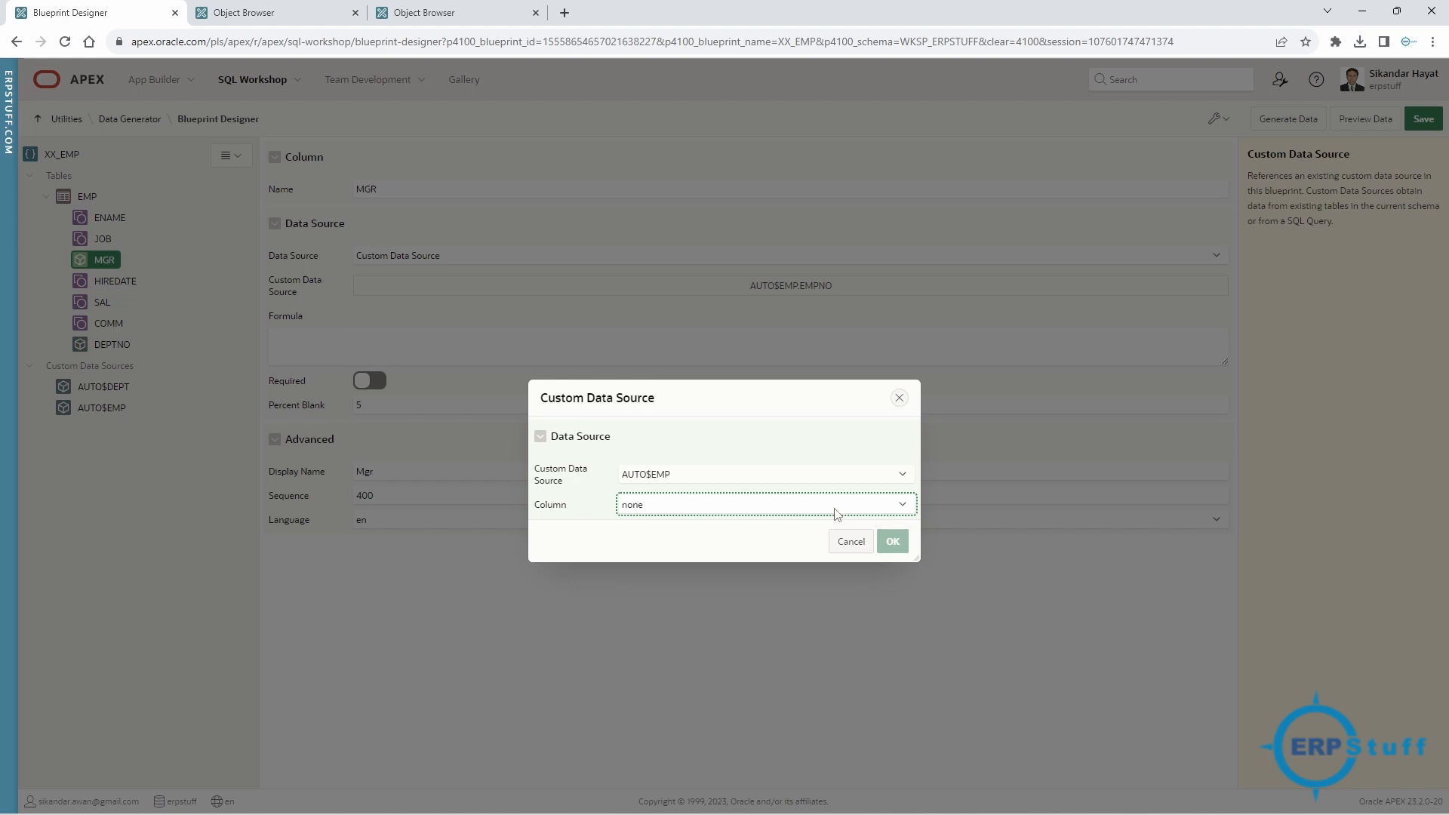
click(852, 544)
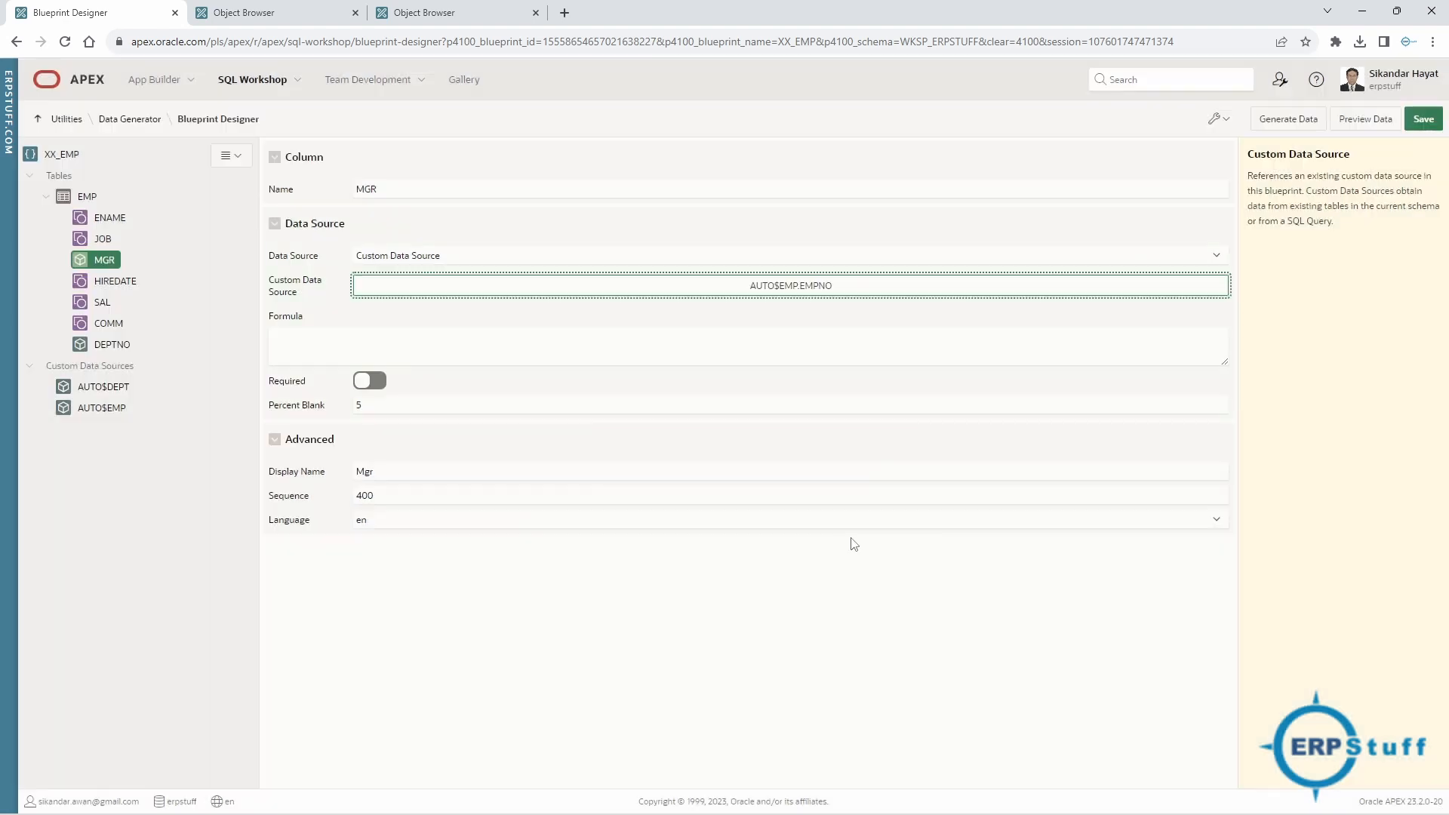
Examine the AUTO$EMP custom data source's table and its available source types.
click(100, 408)
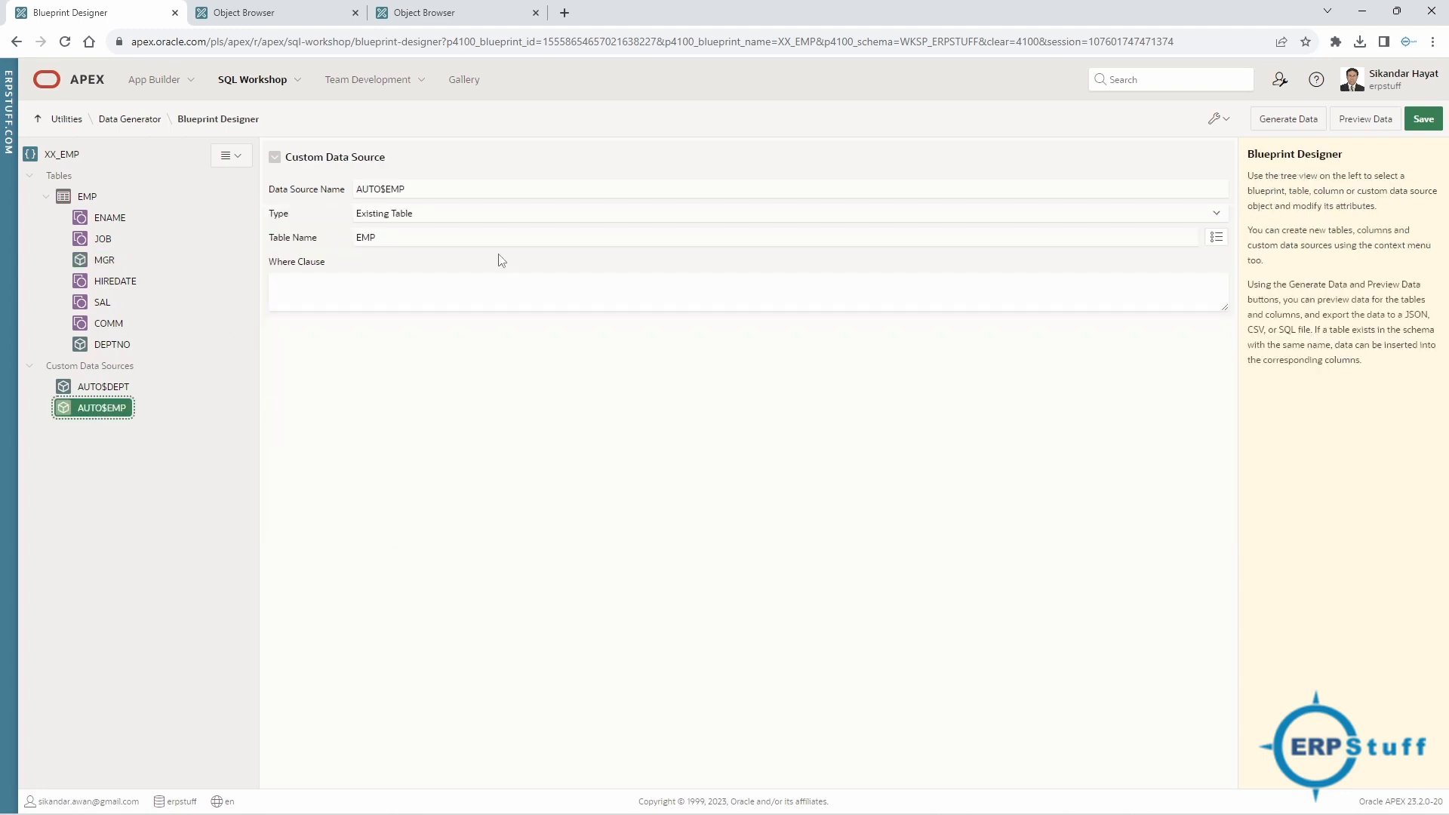
click(403, 239)
click(403, 217)
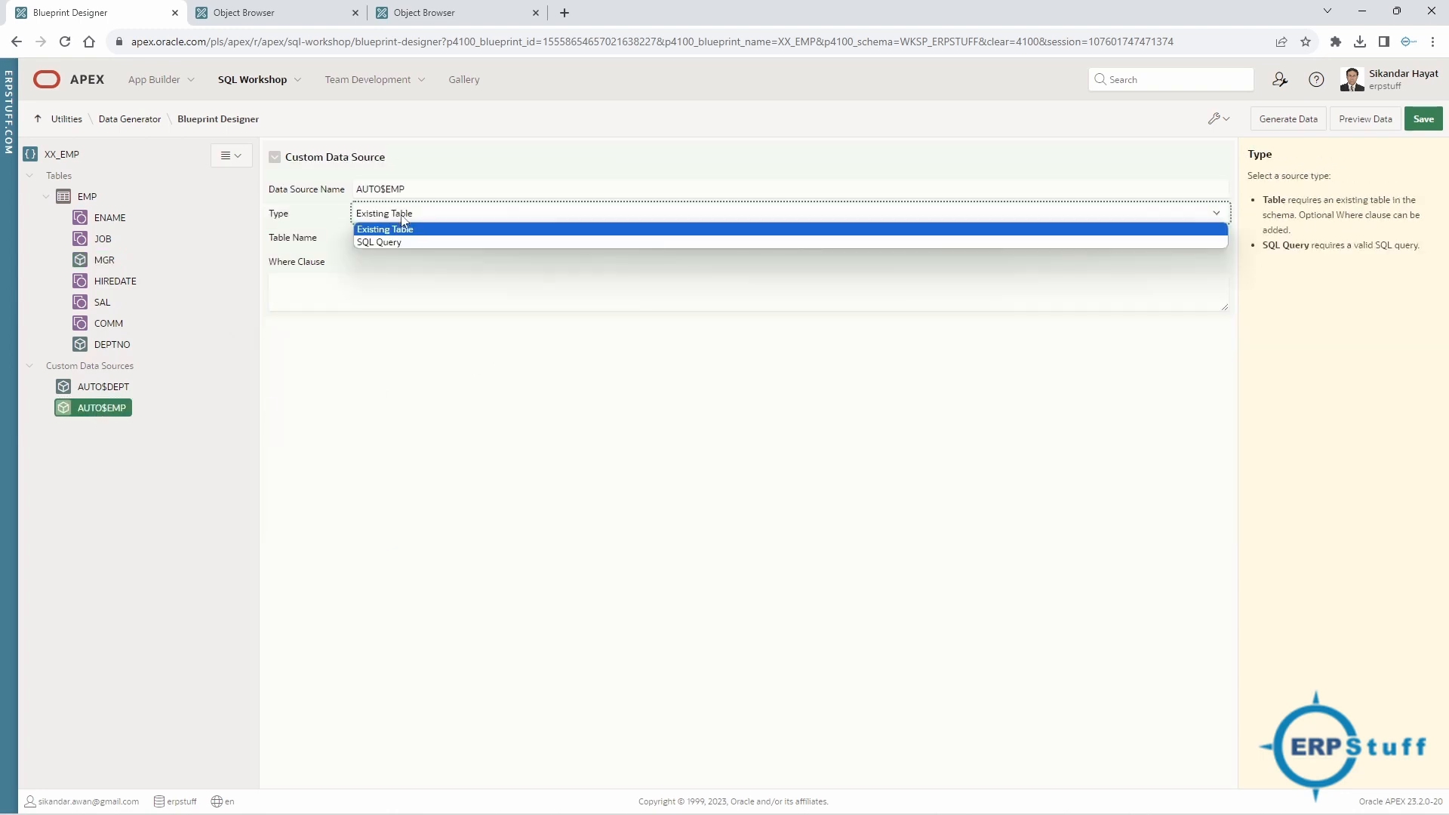
click(403, 220)
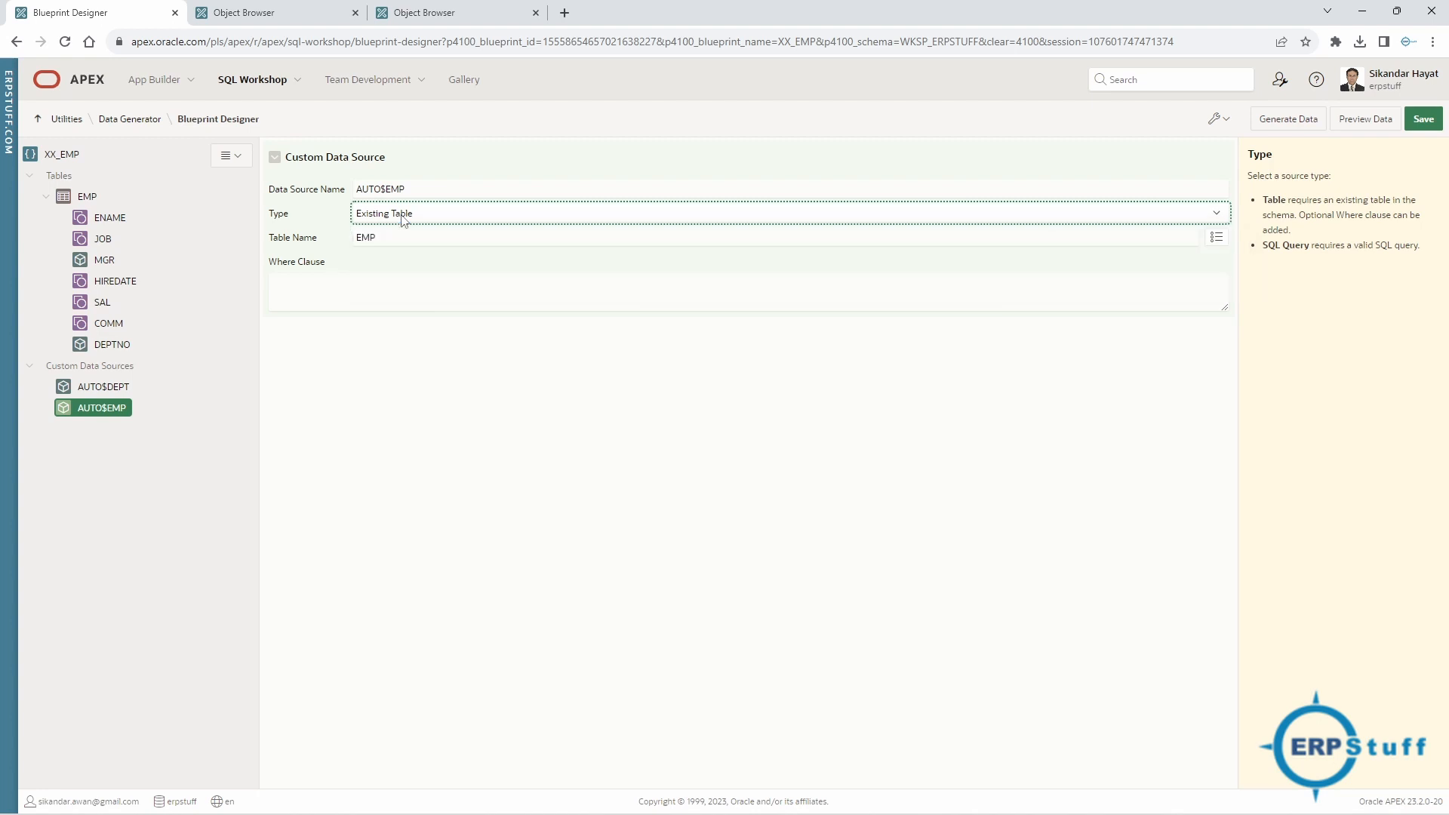
Mark the HIREDATE column as required.
click(112, 281)
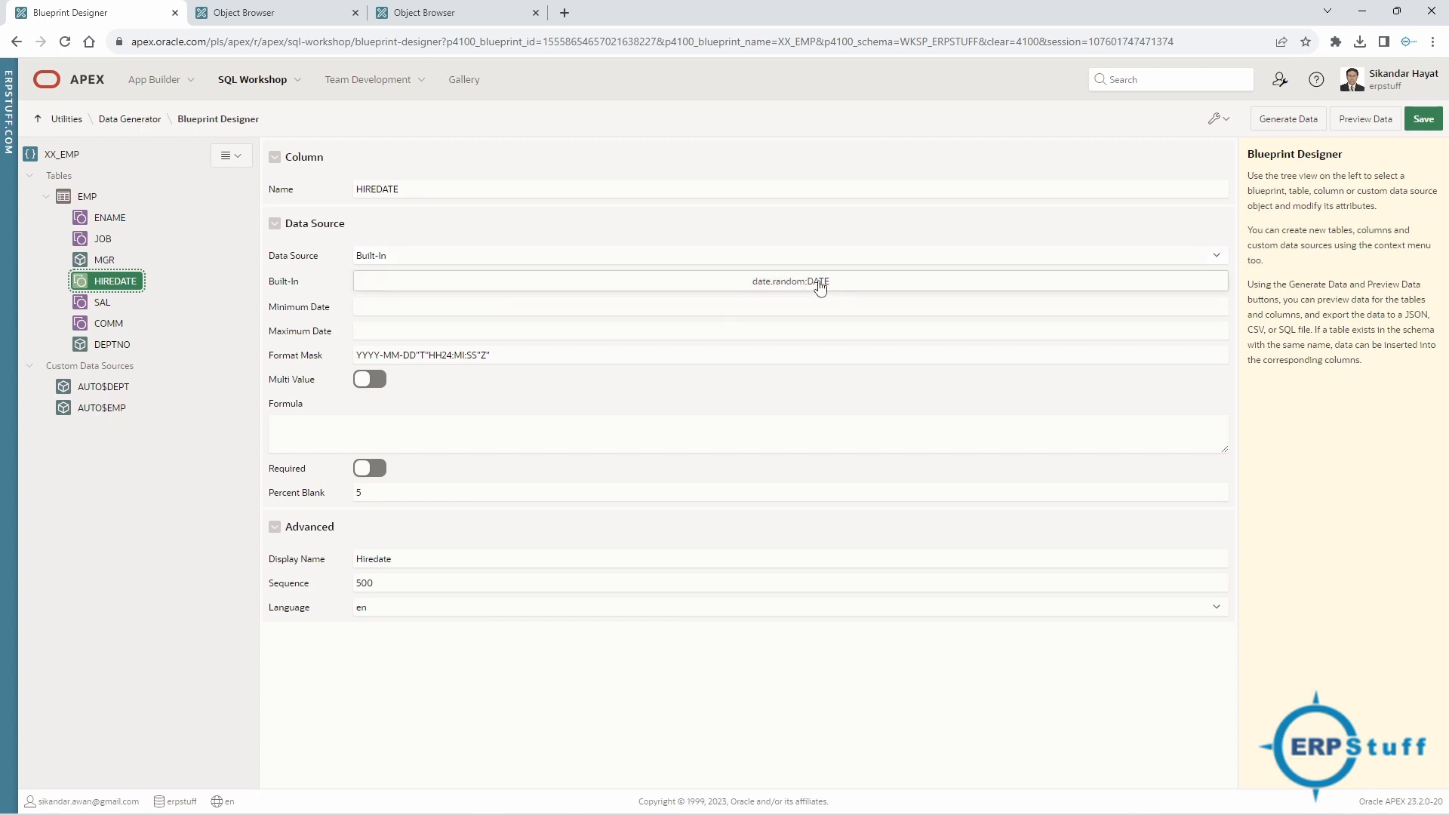
click(380, 471)
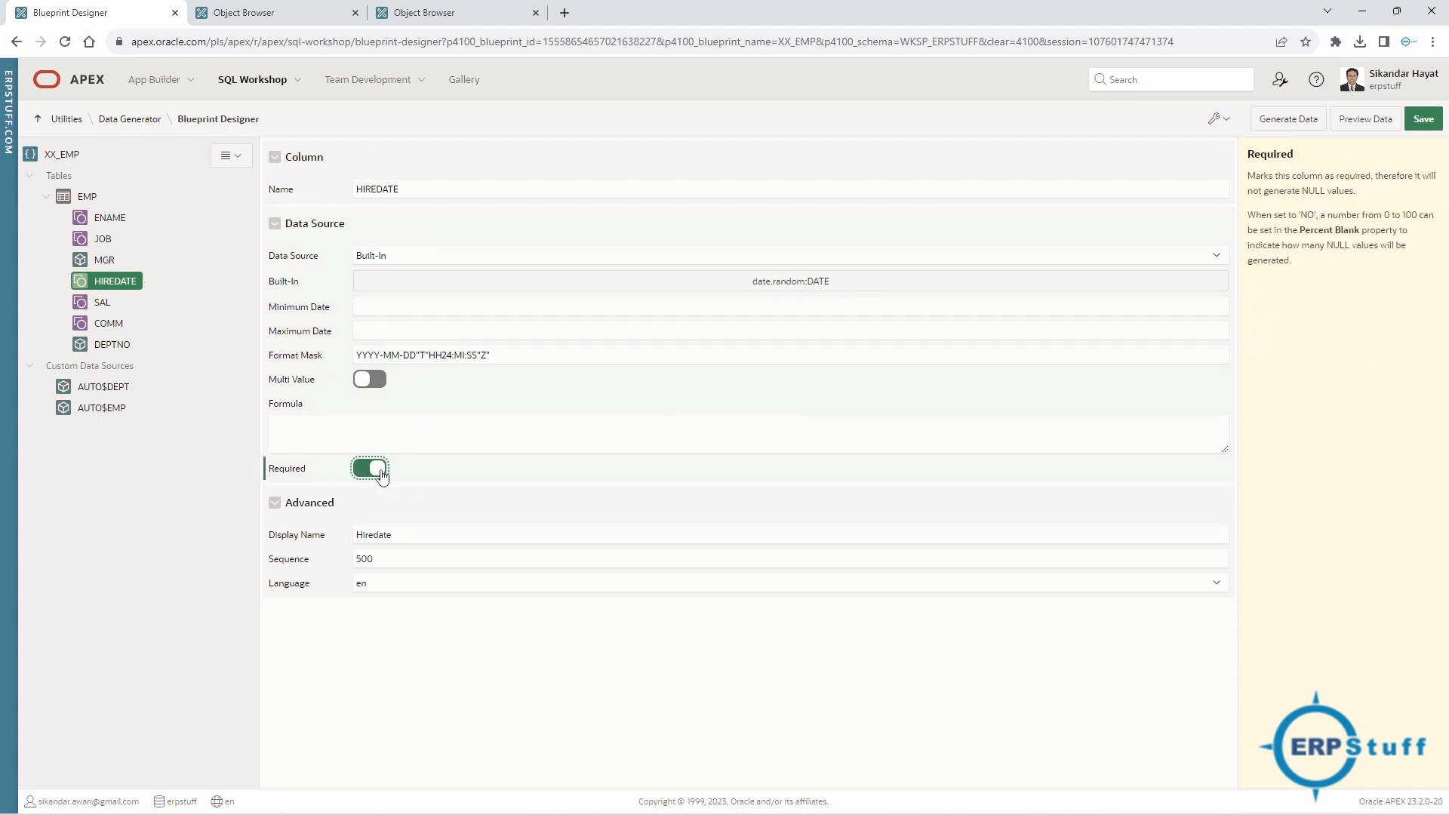
Examine the built-in data sources available for the HIREDATE column and leave its selection unchanged.
click(808, 291)
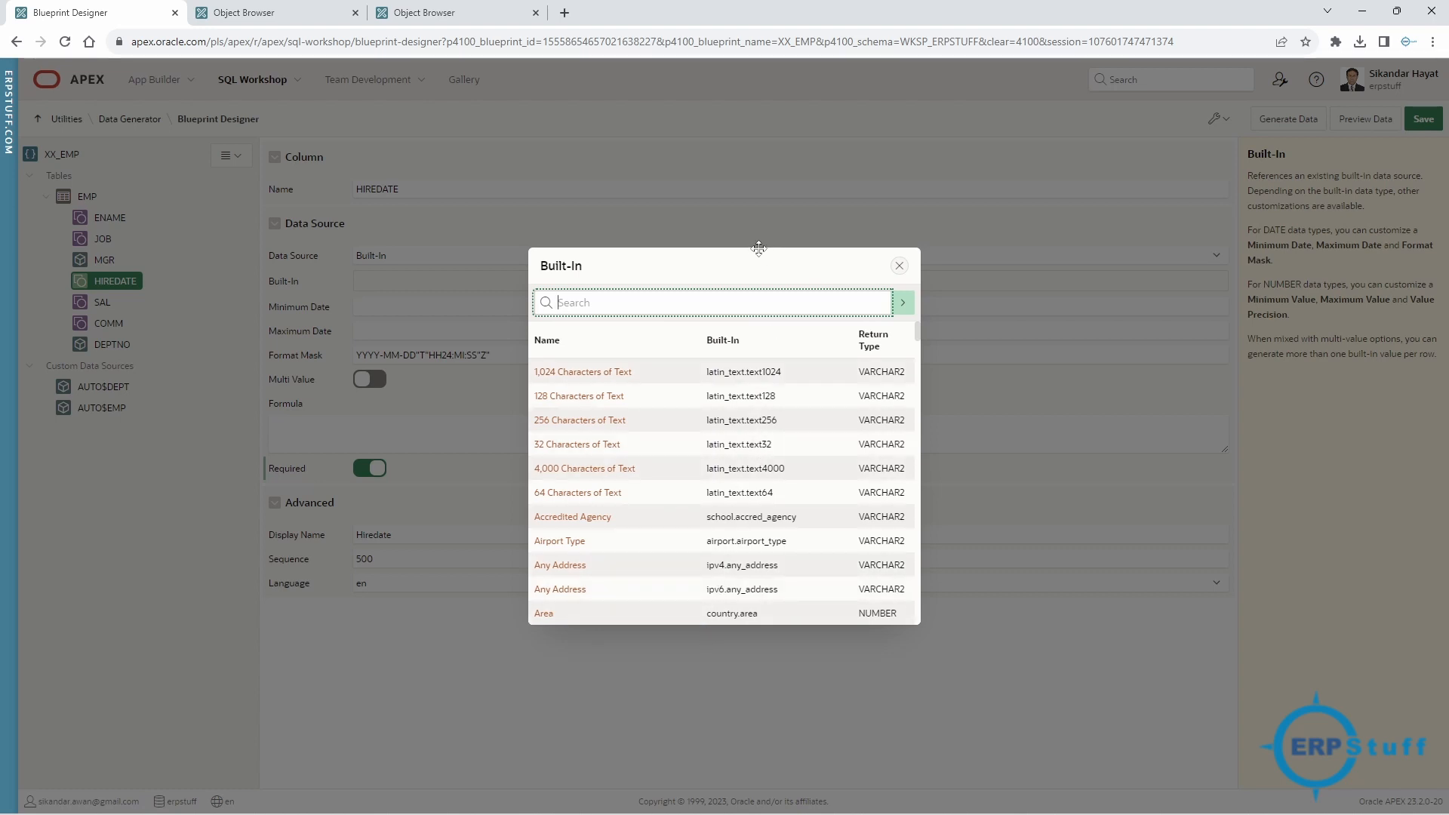
drag(759, 248, 768, 141)
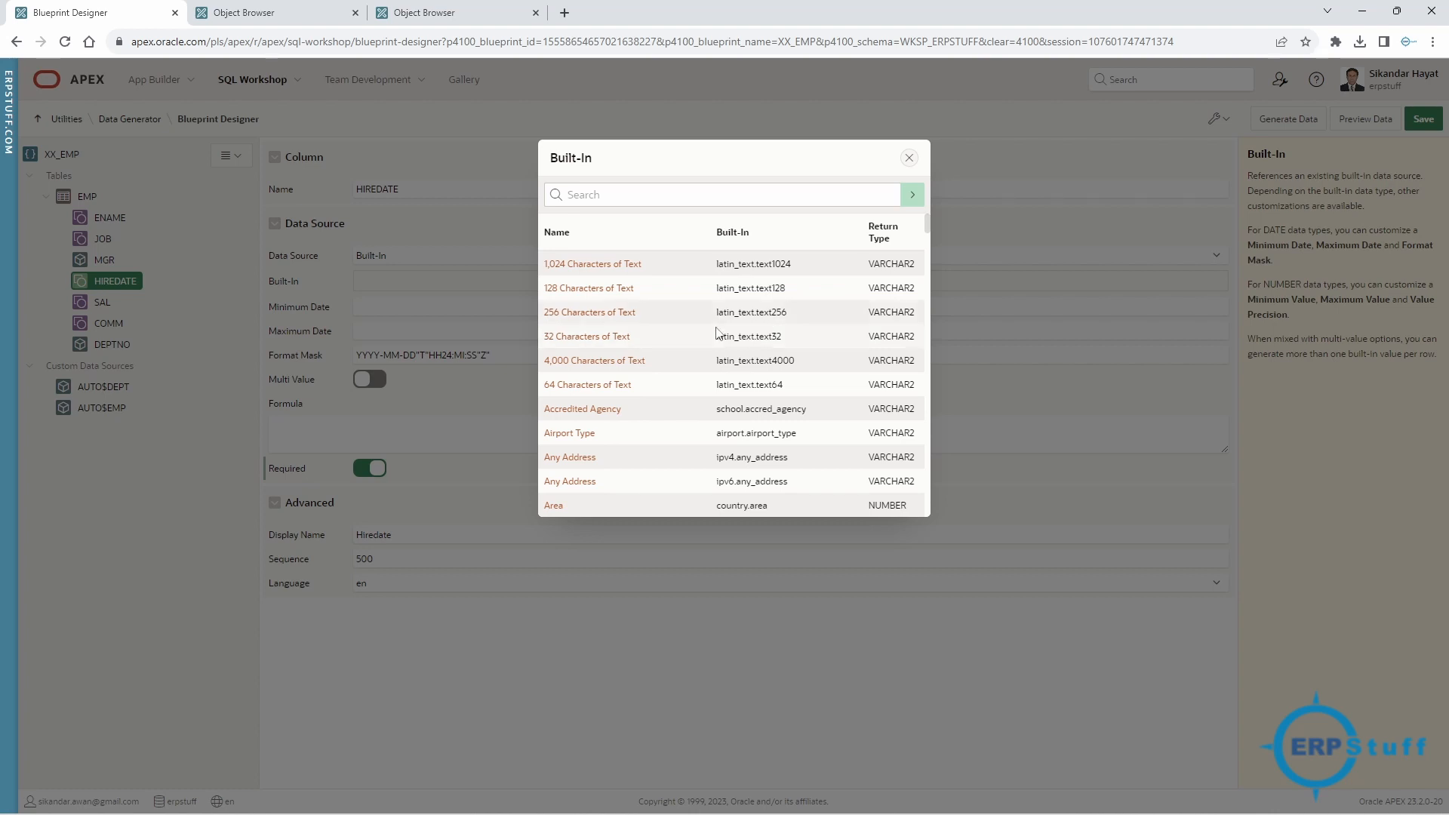
scroll(717, 334, down, 2)
scroll(679, 317, up, 2)
scroll(766, 360, down, 2)
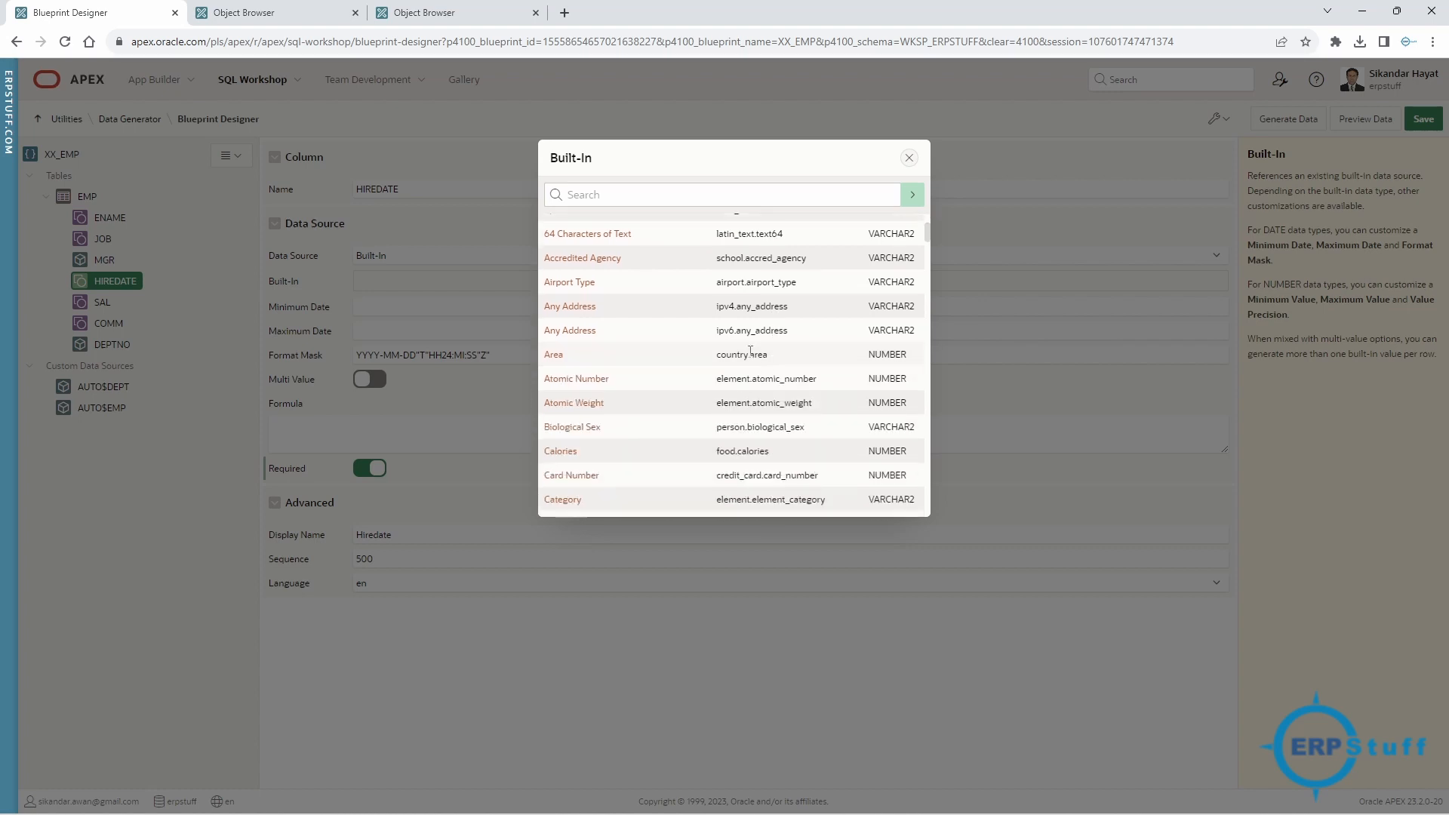
scroll(700, 325, down, 2)
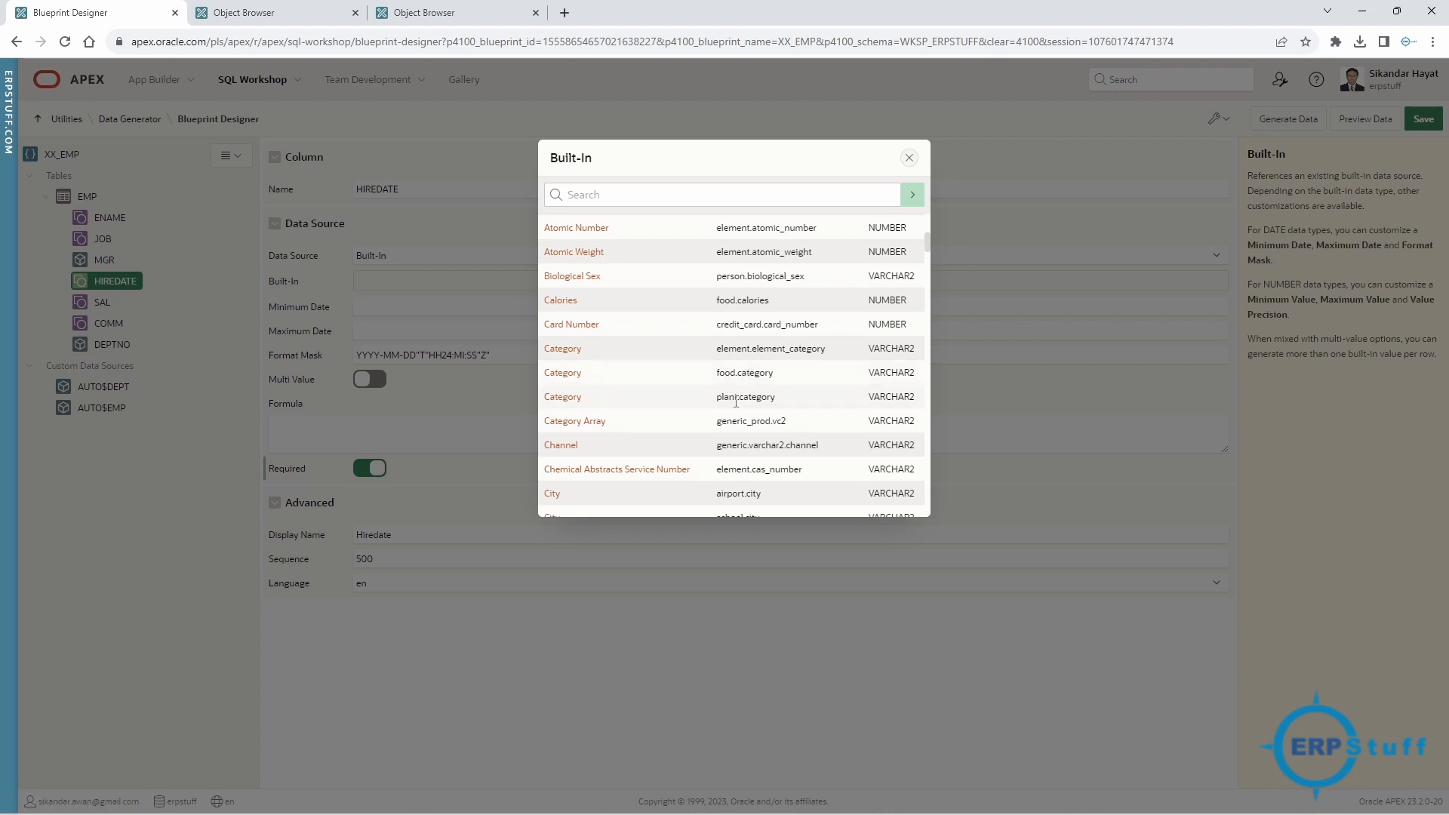
scroll(837, 371, down, 2)
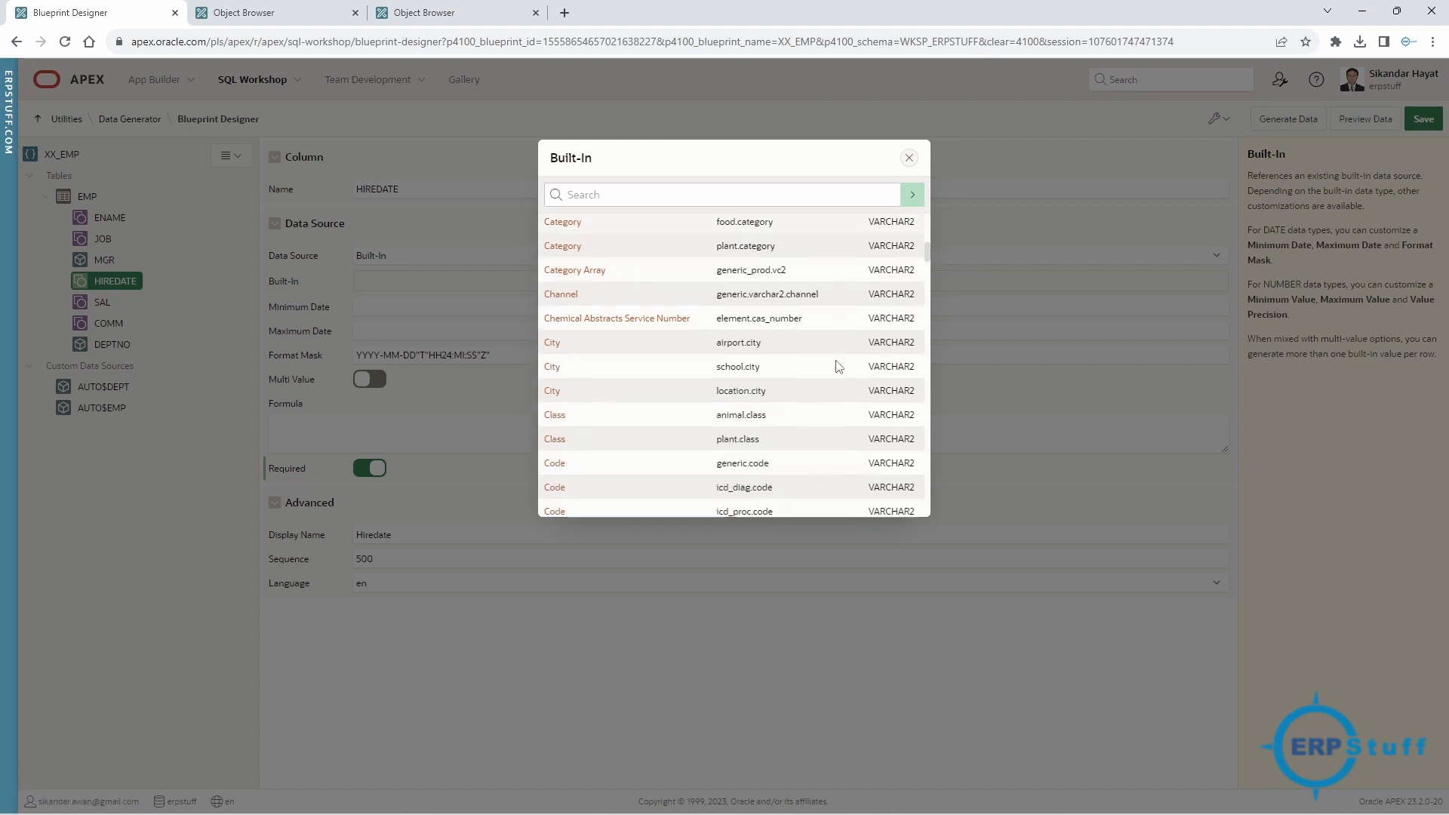
scroll(837, 368, down, 1)
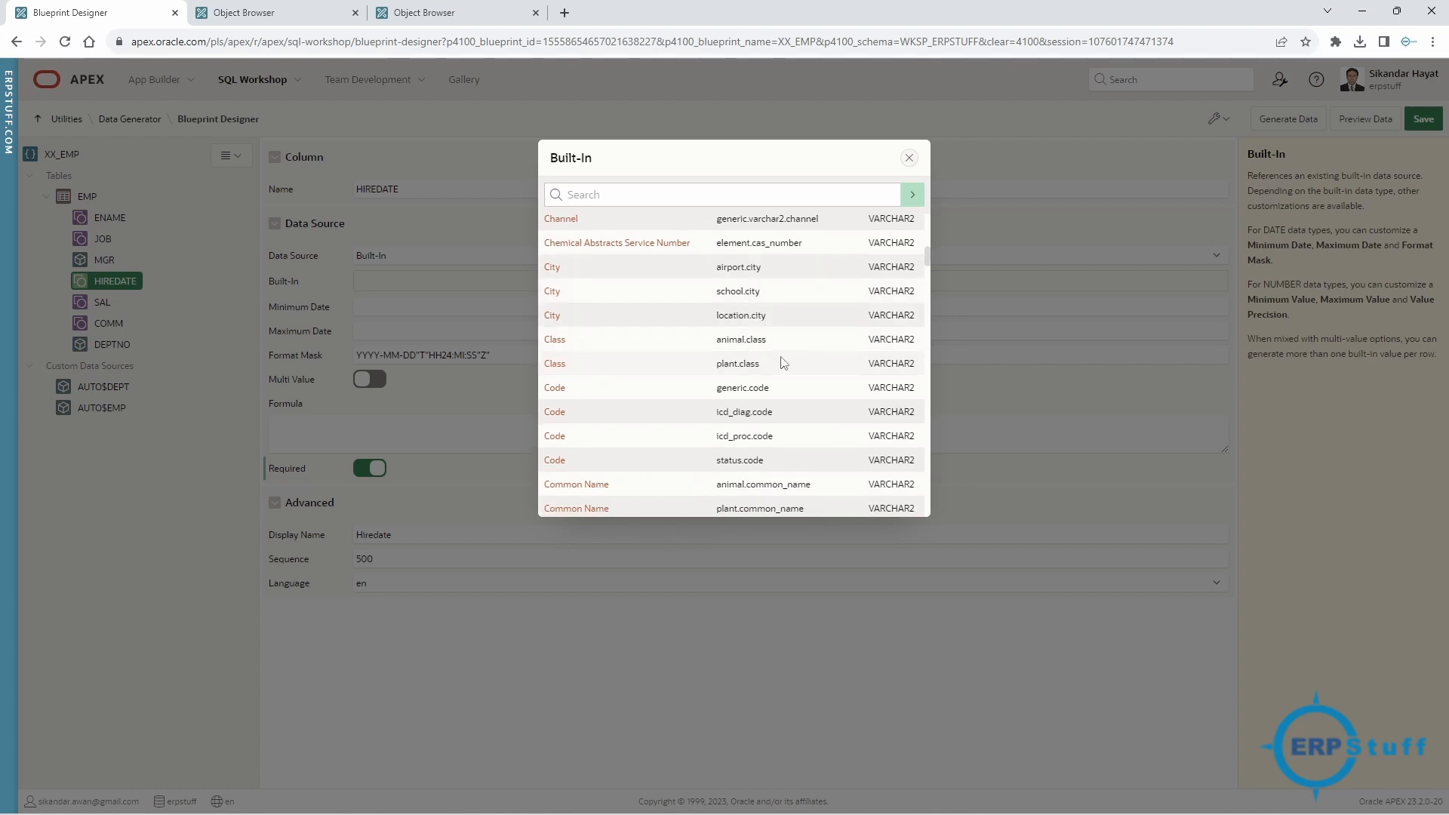
scroll(773, 393, down, 6)
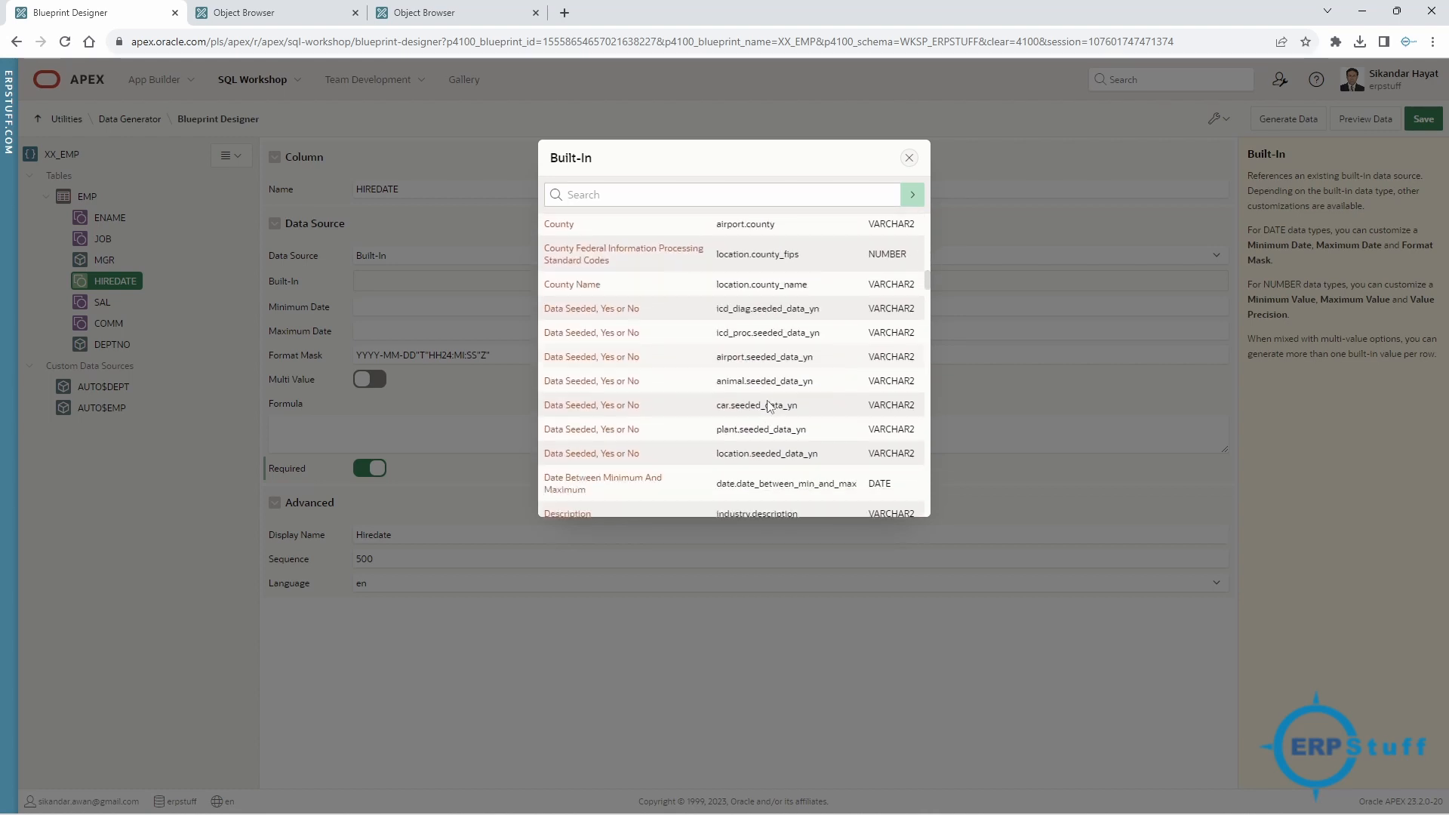
scroll(768, 406, down, 8)
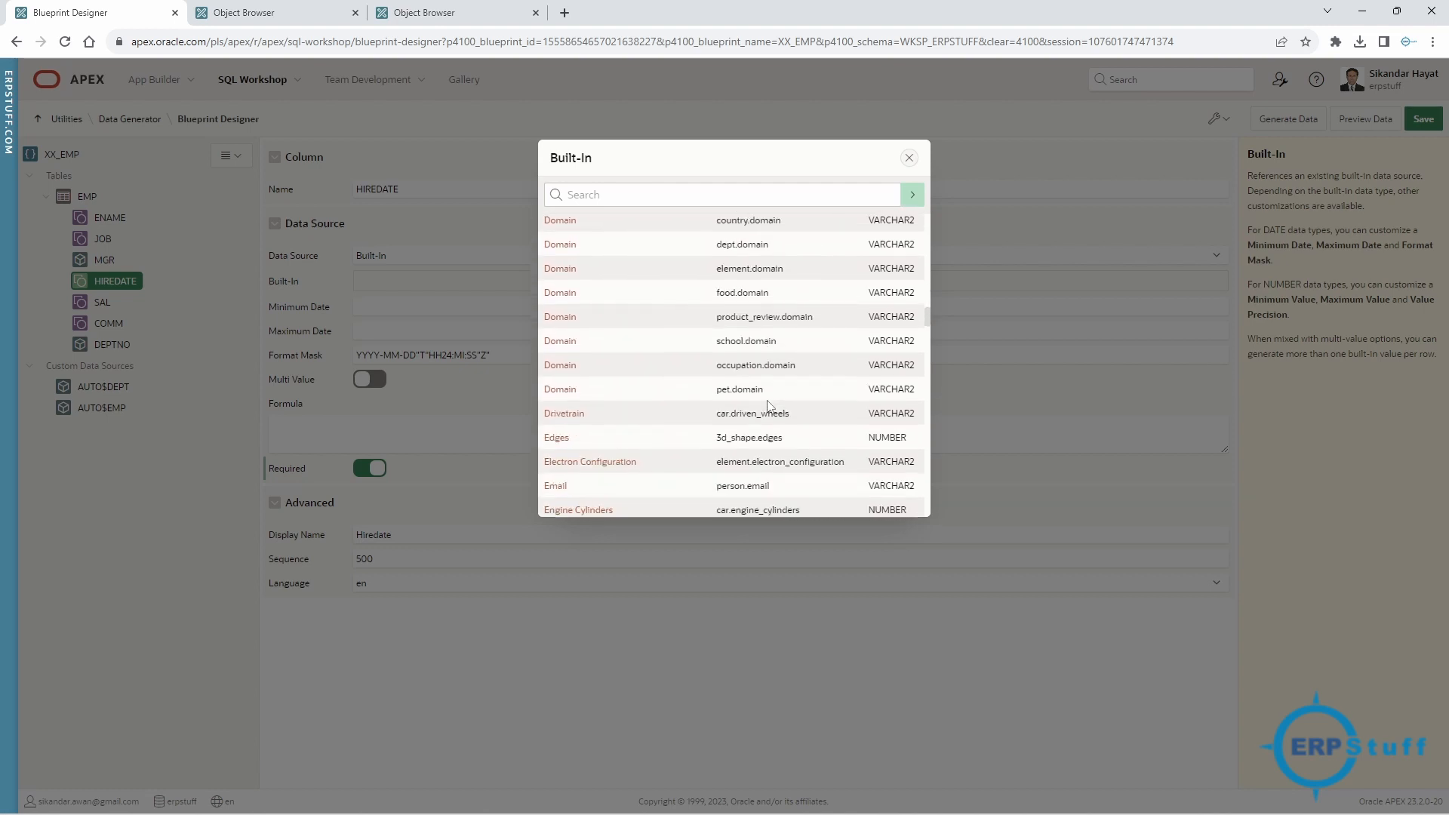
scroll(768, 402, down, 8)
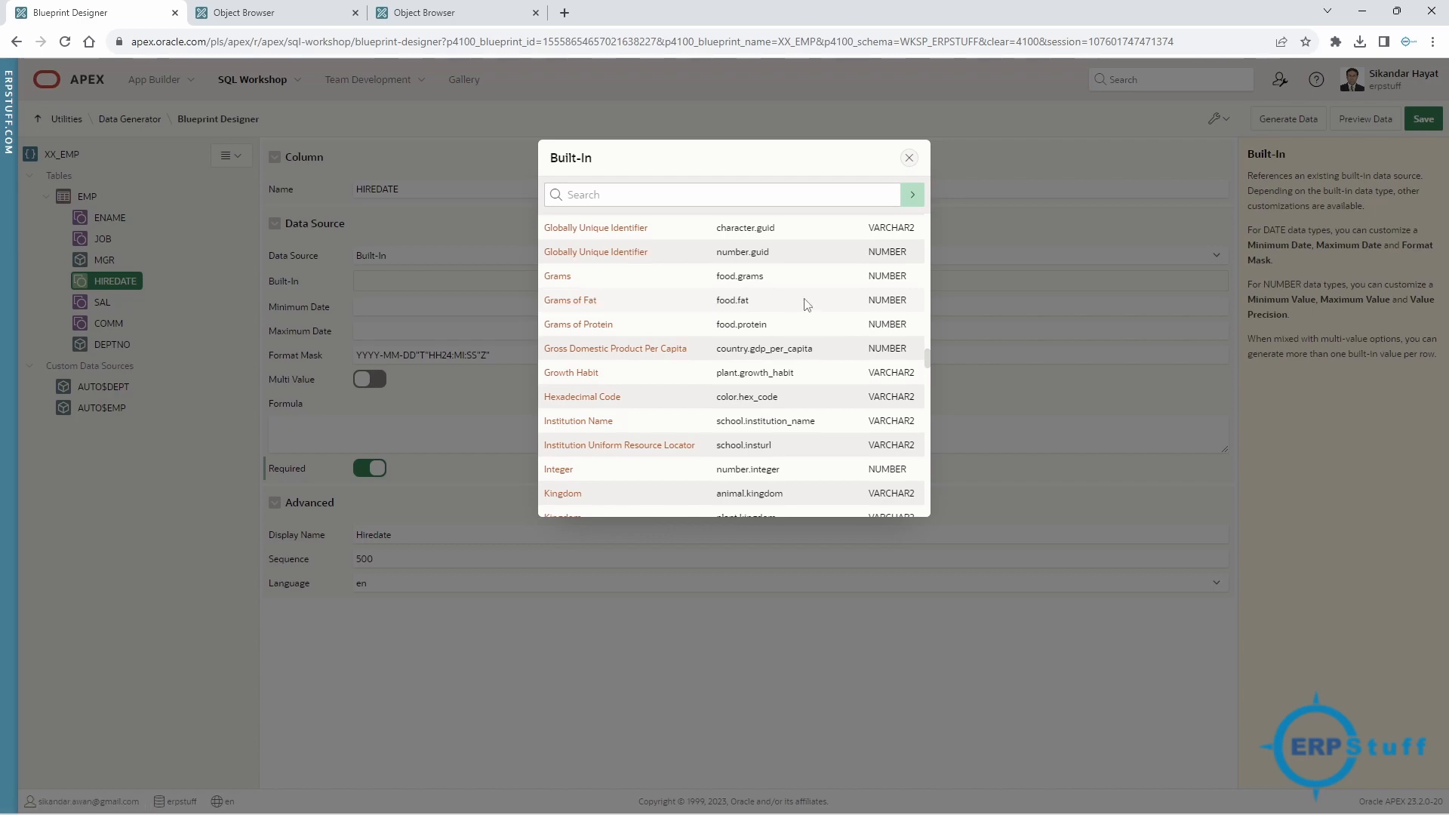
scroll(787, 387, down, 4)
scroll(787, 387, down, 7)
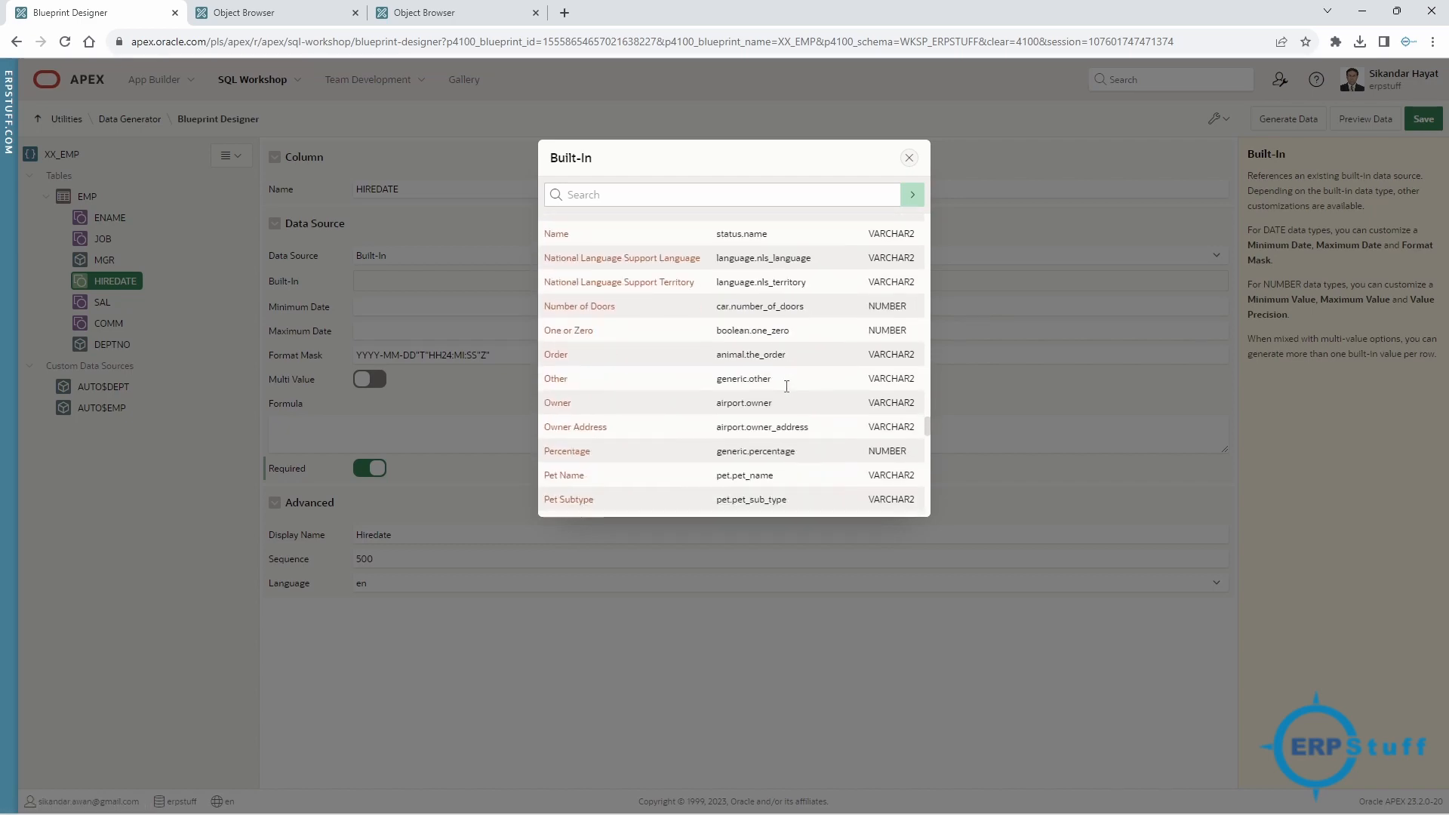
click(911, 159)
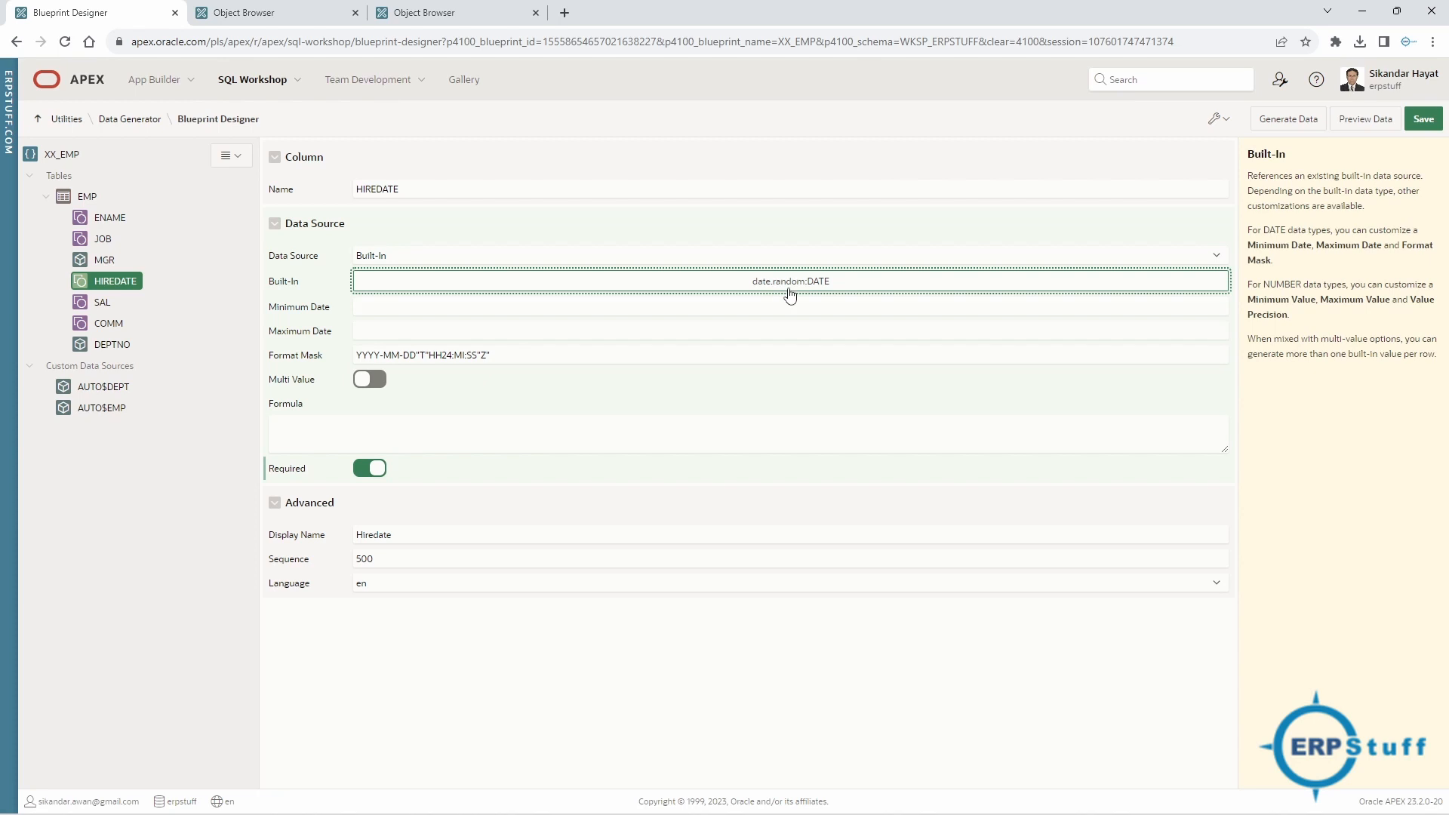
Select the SAL column and preview the blueprint's EMP data to check the generated salary values.
click(103, 306)
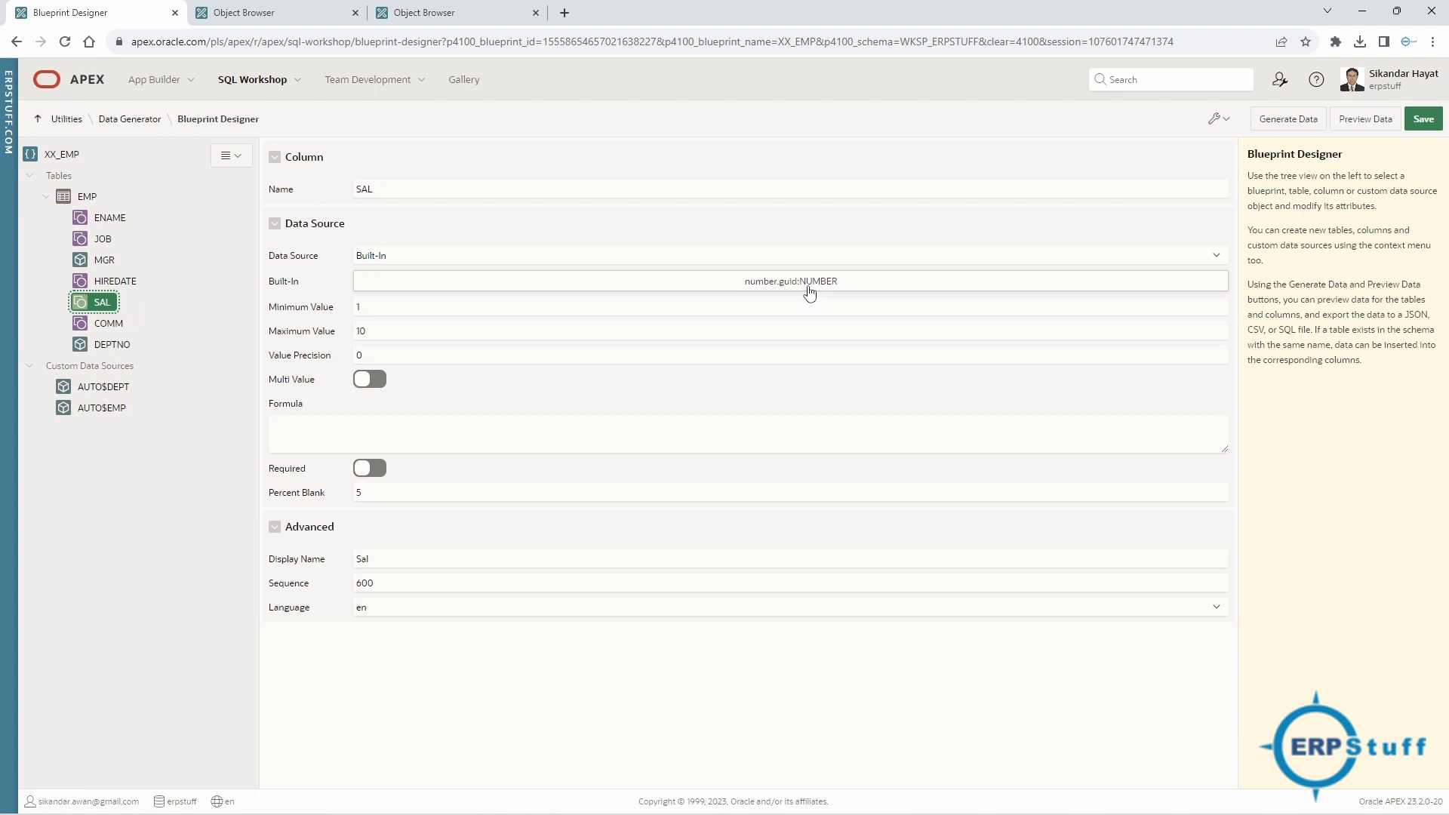
click(1375, 121)
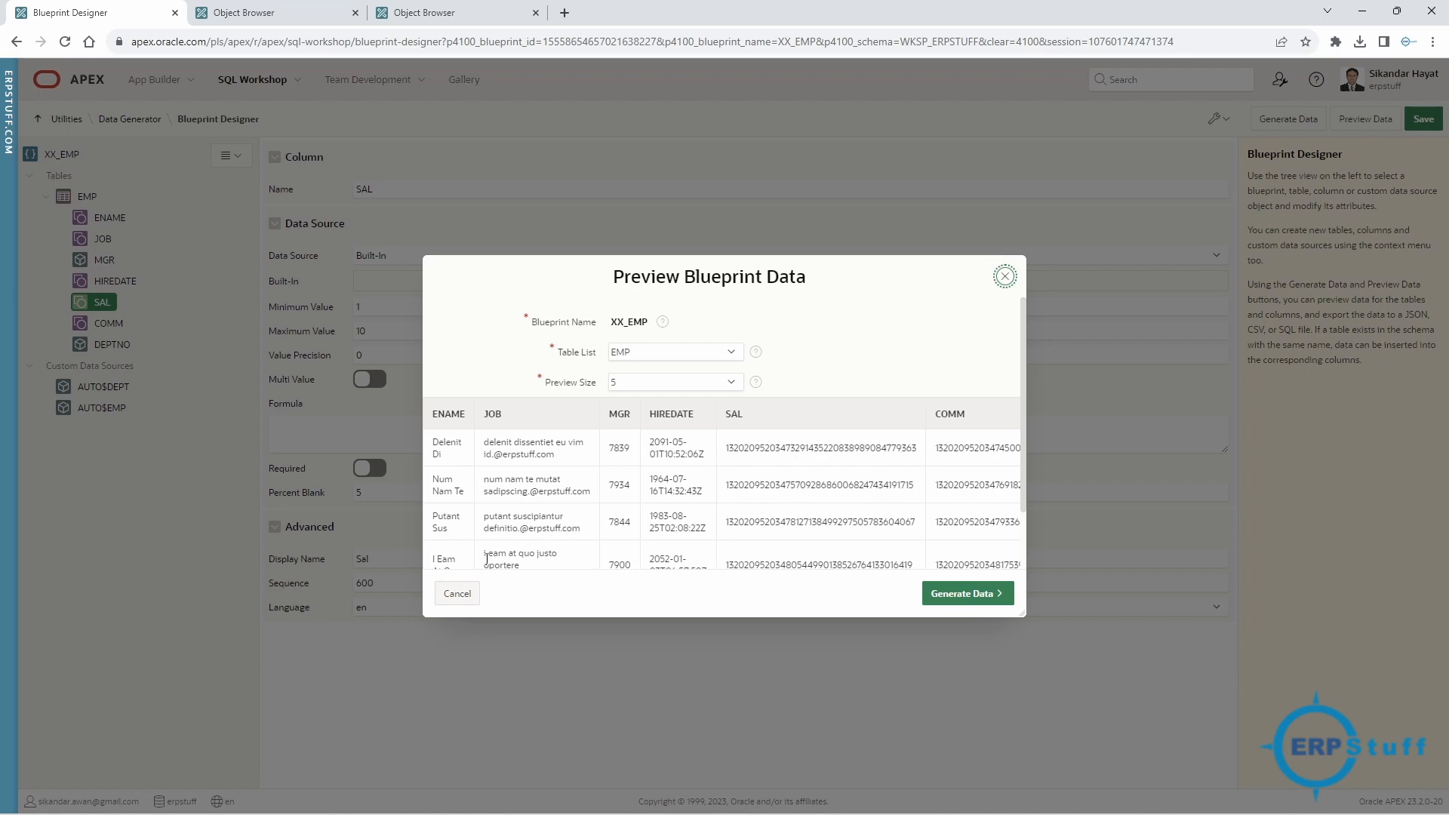
click(457, 593)
Set the SAL column's built-in source to Random Number with minimum 1000 and maximum 10000, and mark the column as required.
click(795, 281)
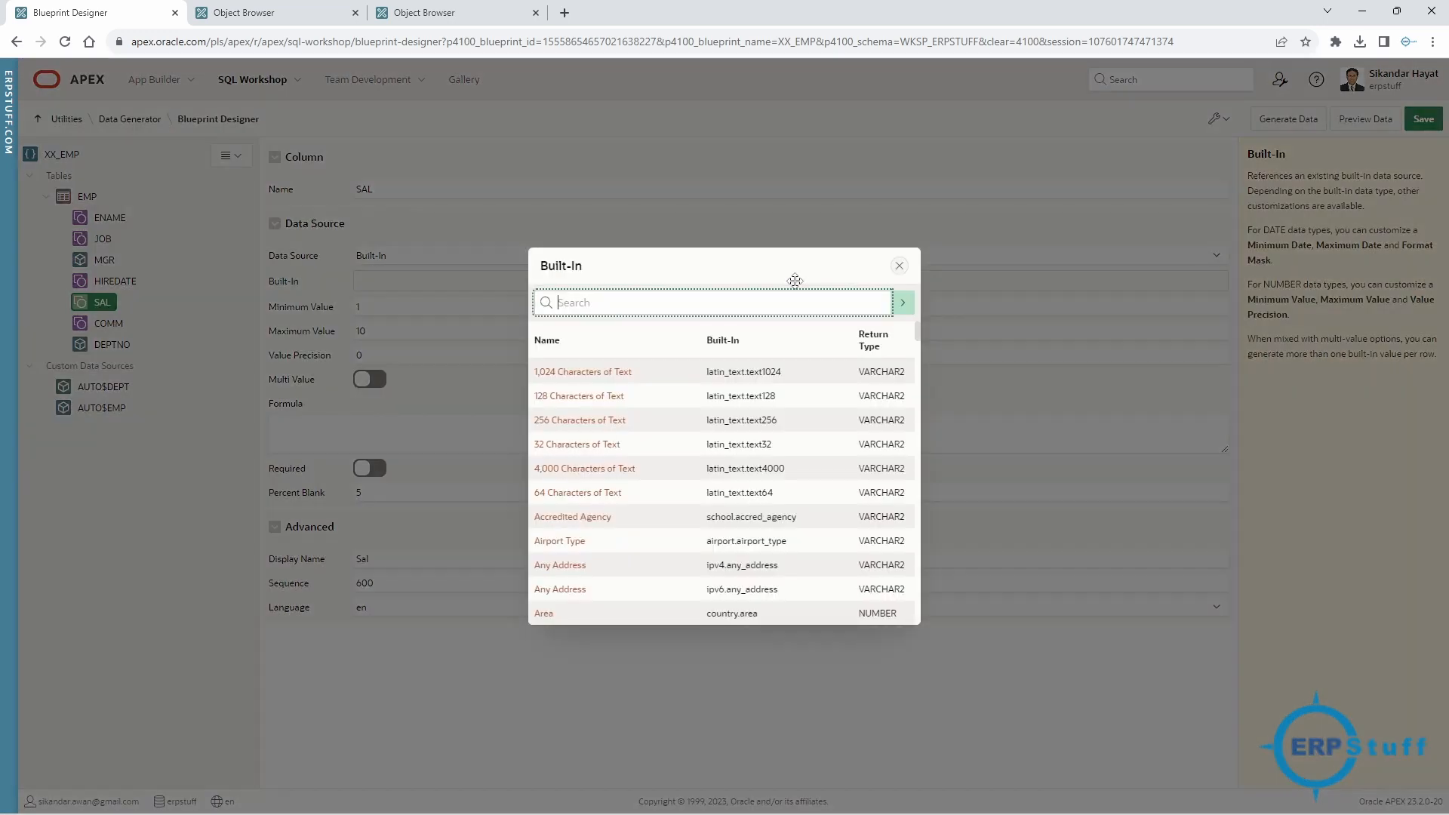
text(rand)
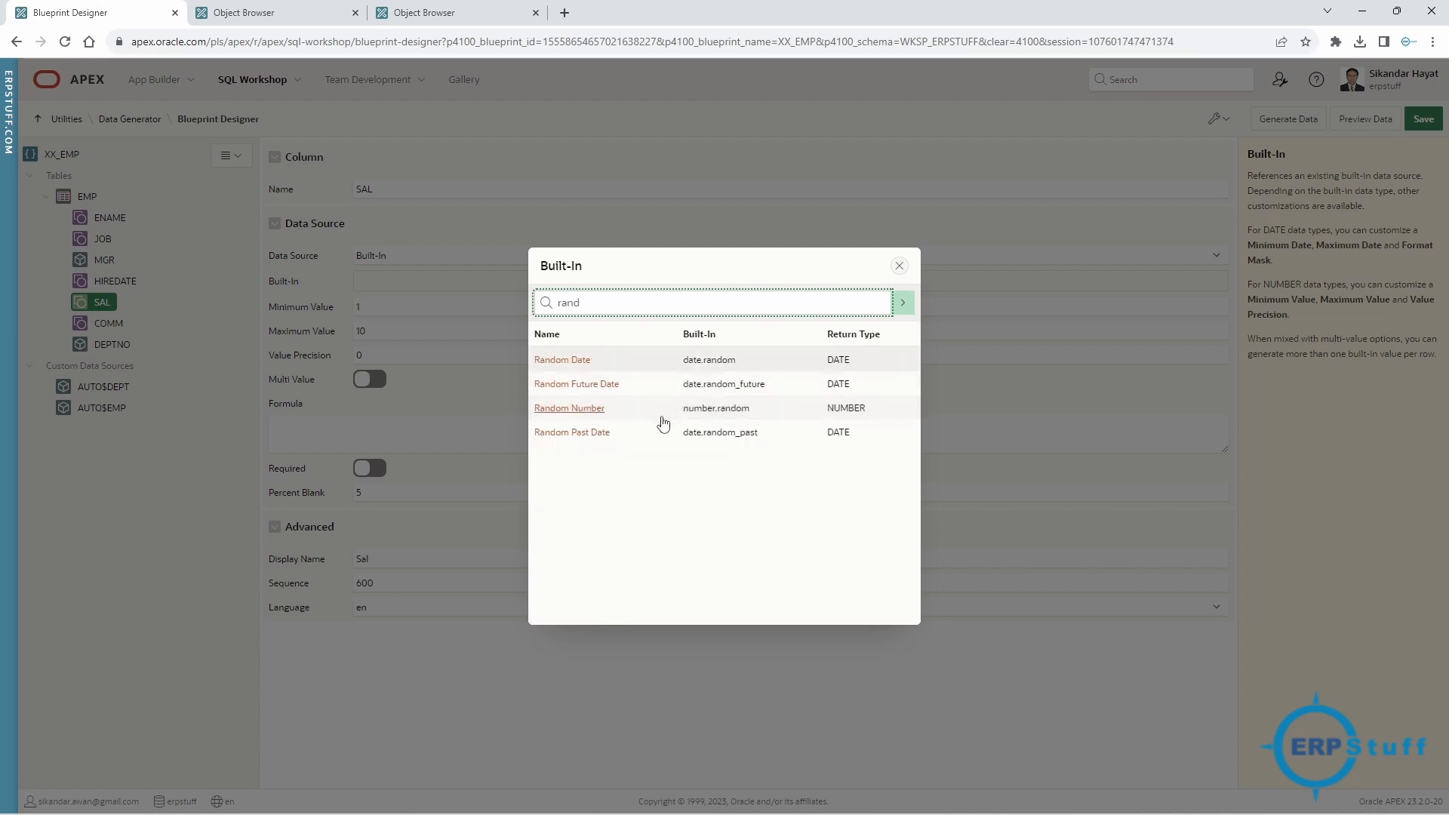
click(578, 414)
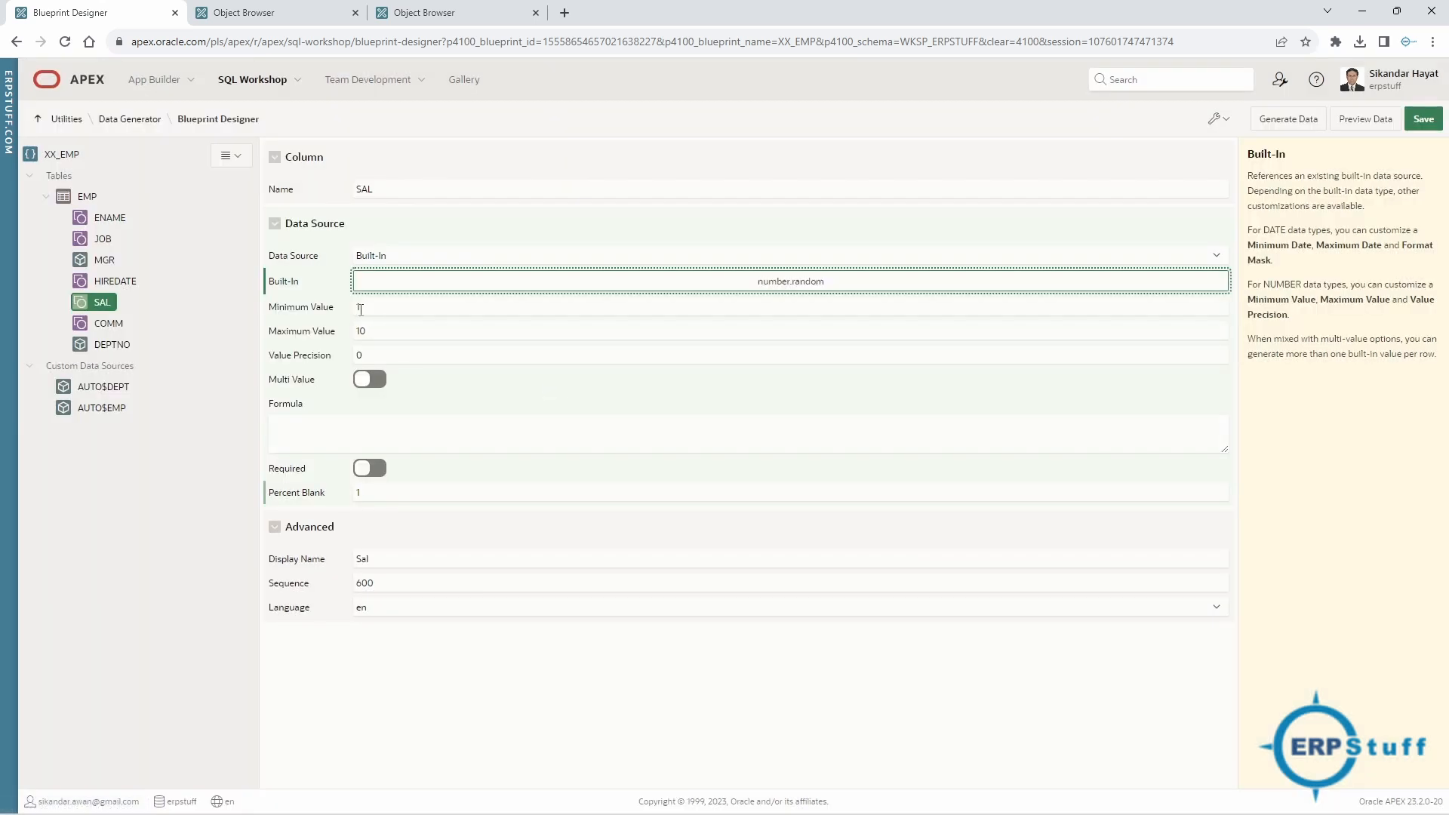
key(Tab)
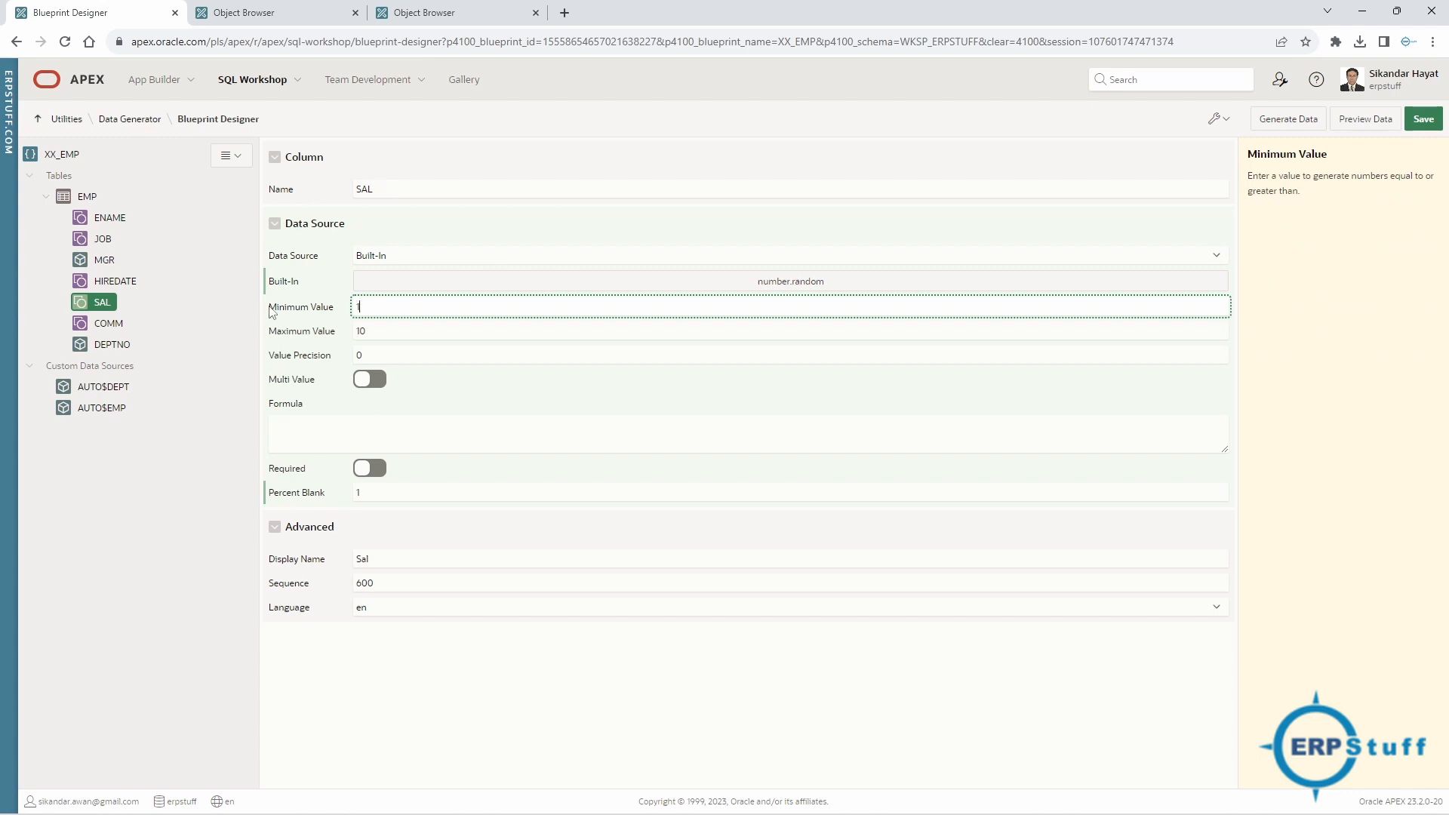
key(Tab)
text(1)
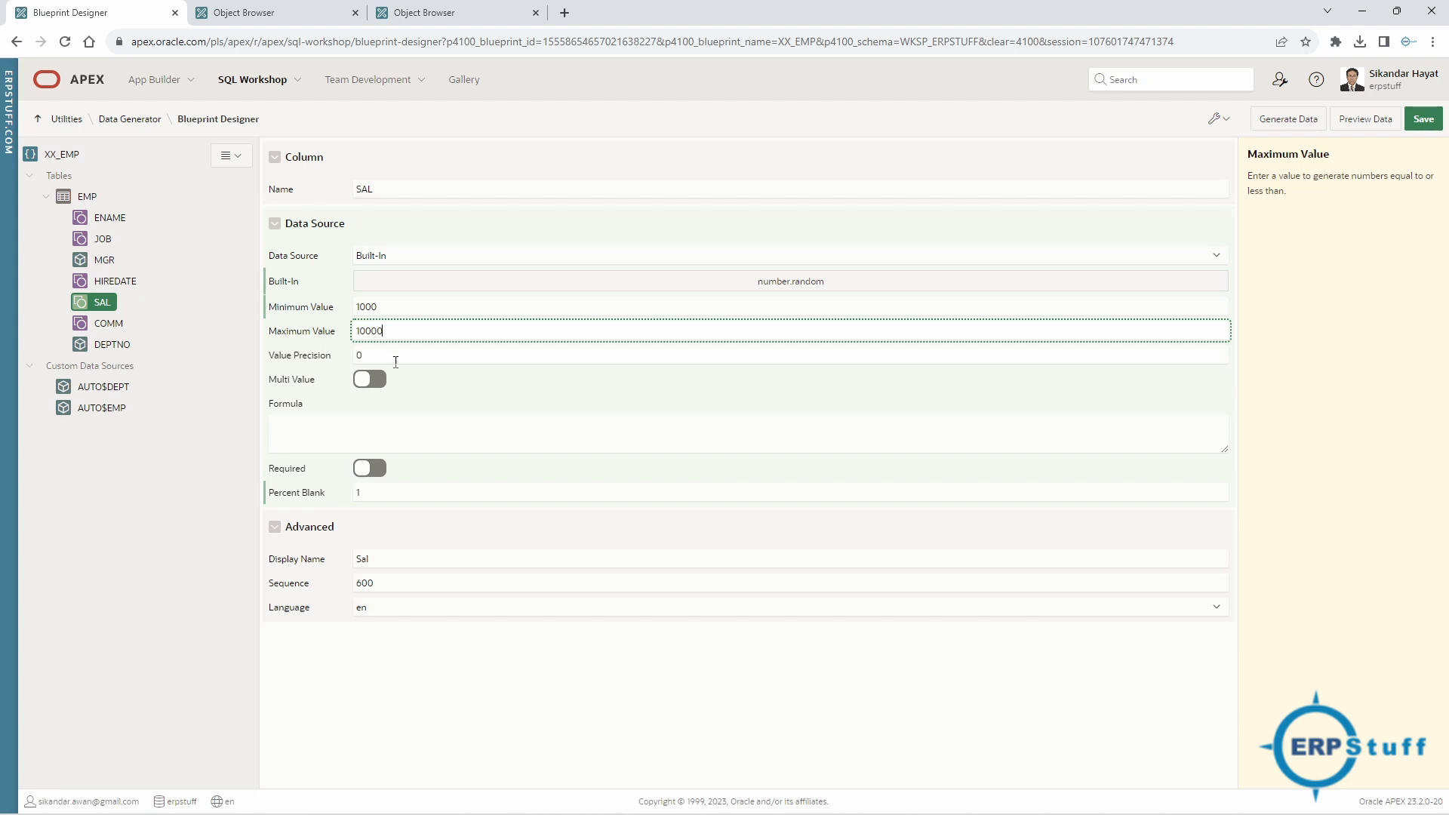
click(377, 469)
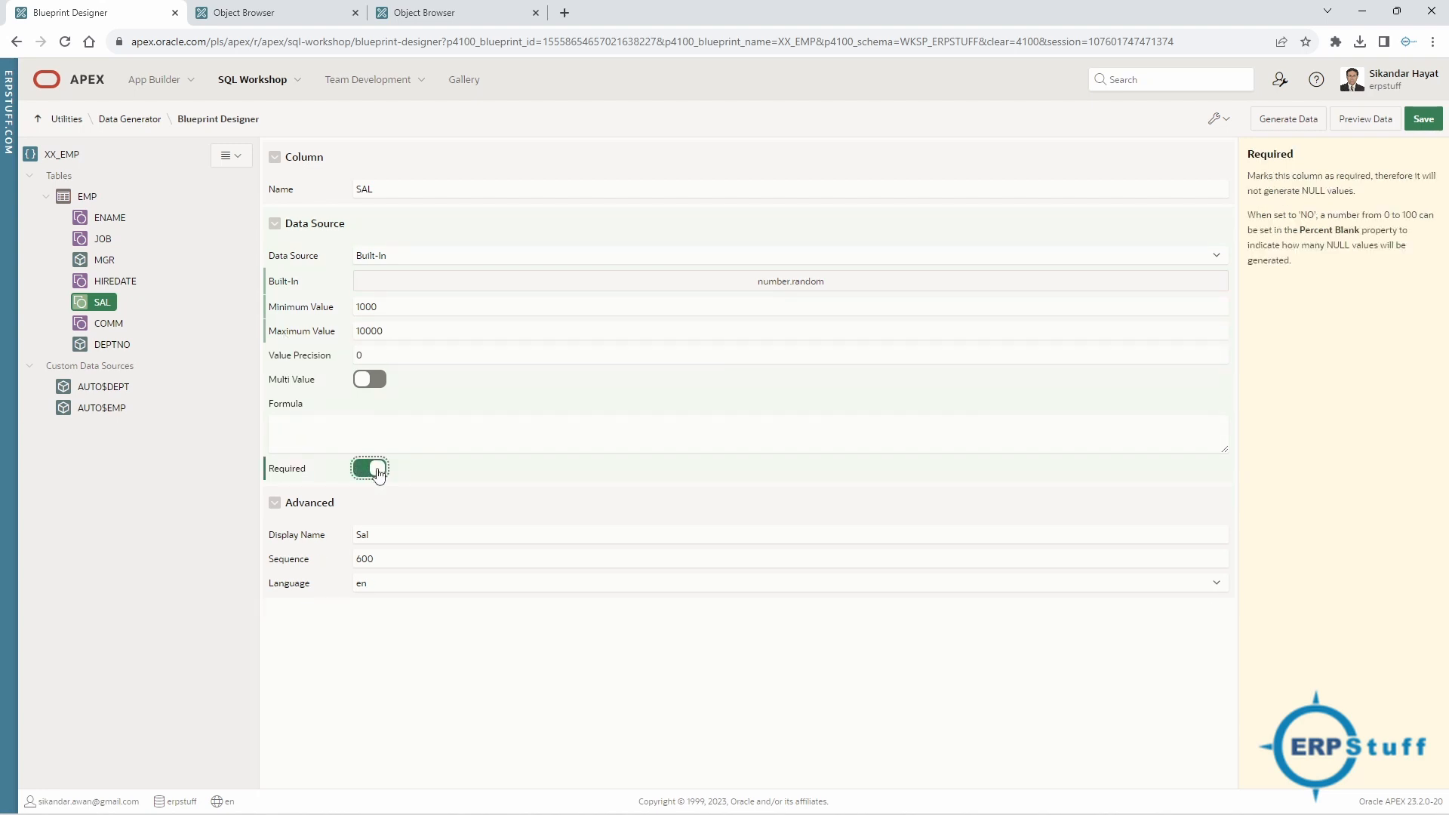
Set the COMM column's built-in source to Random Number with minimum 5 and maximum 15, and mark the column as required.
click(109, 323)
click(742, 285)
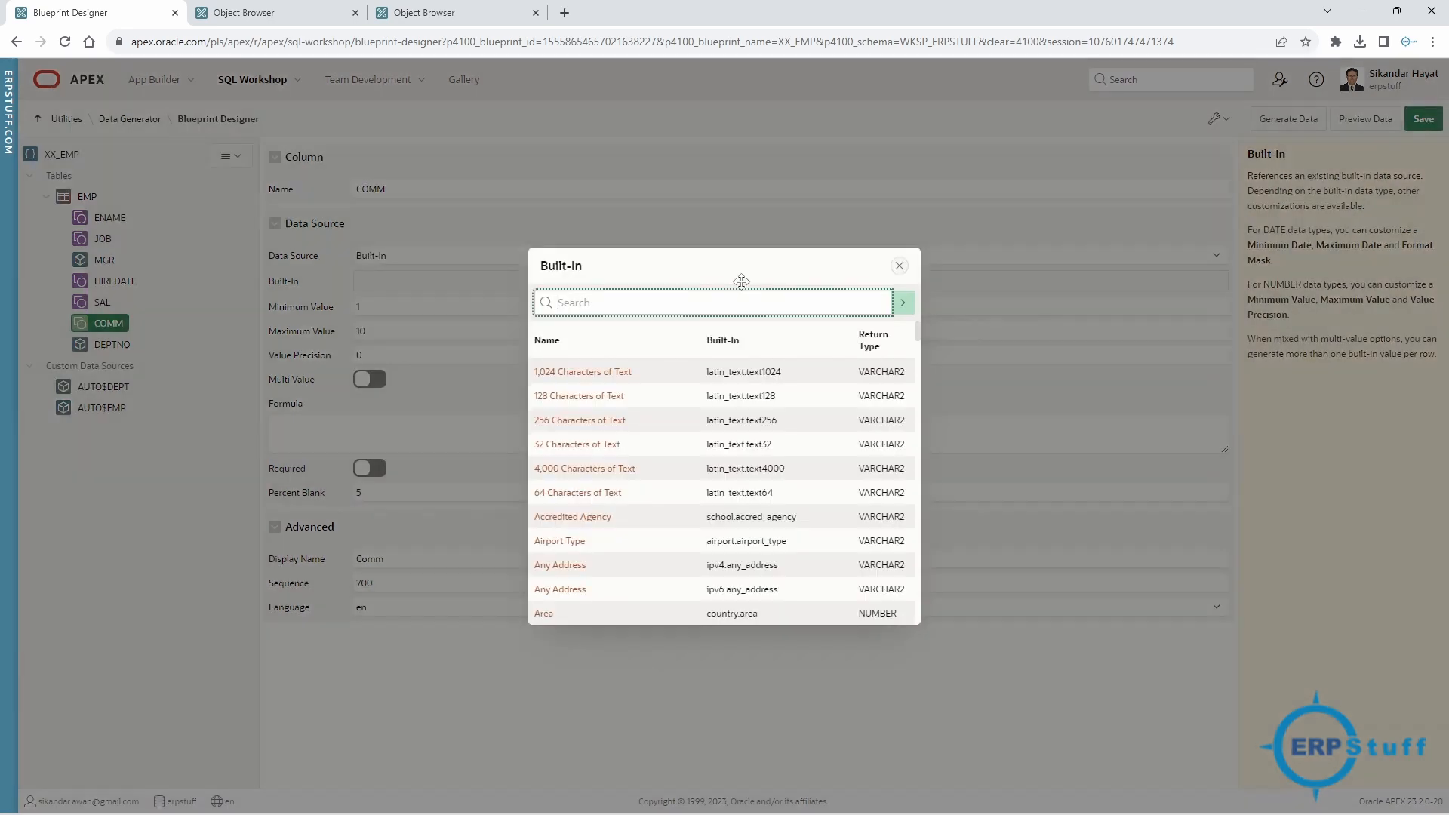
text(rand)
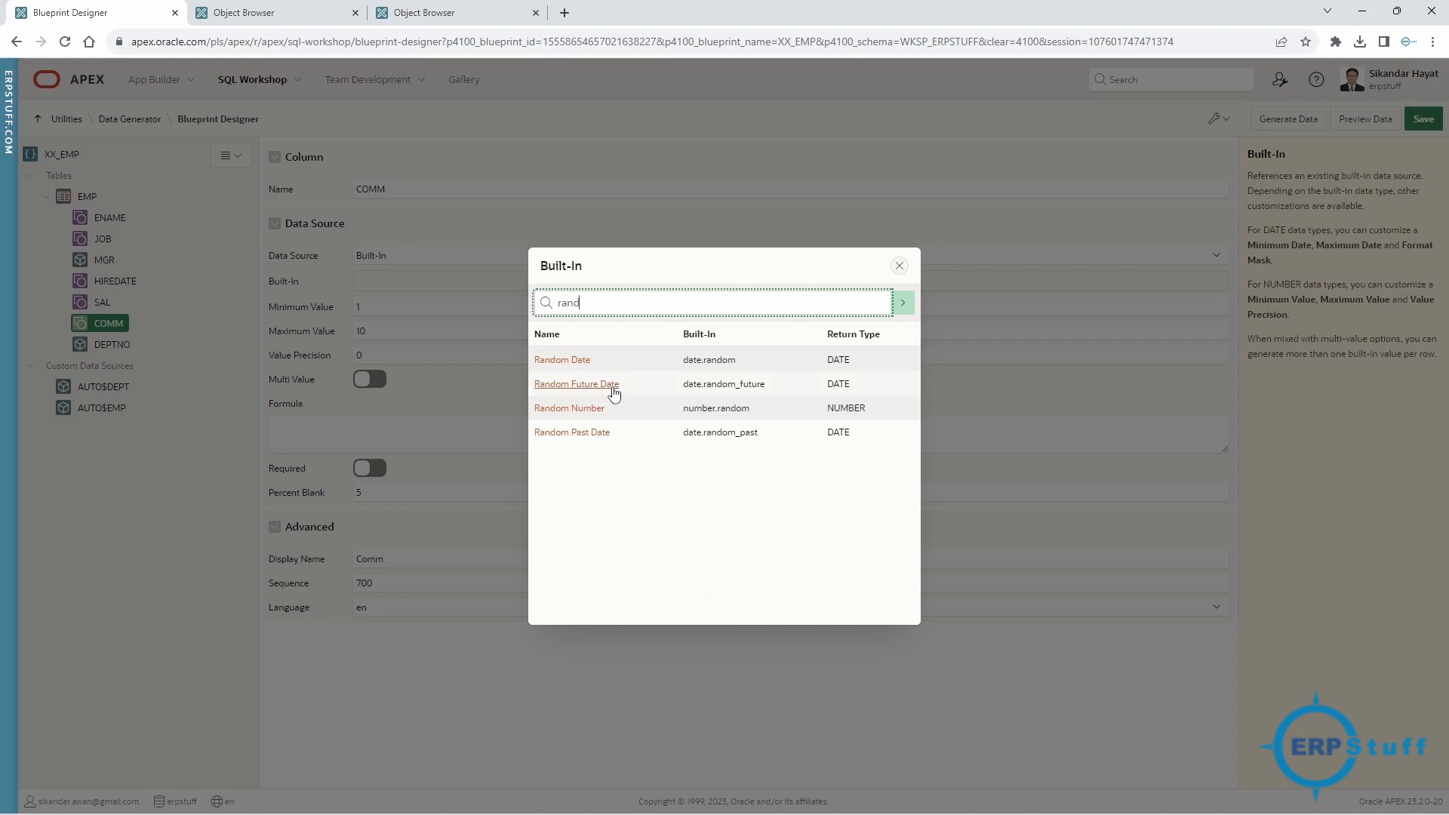
click(573, 409)
key(Tab)
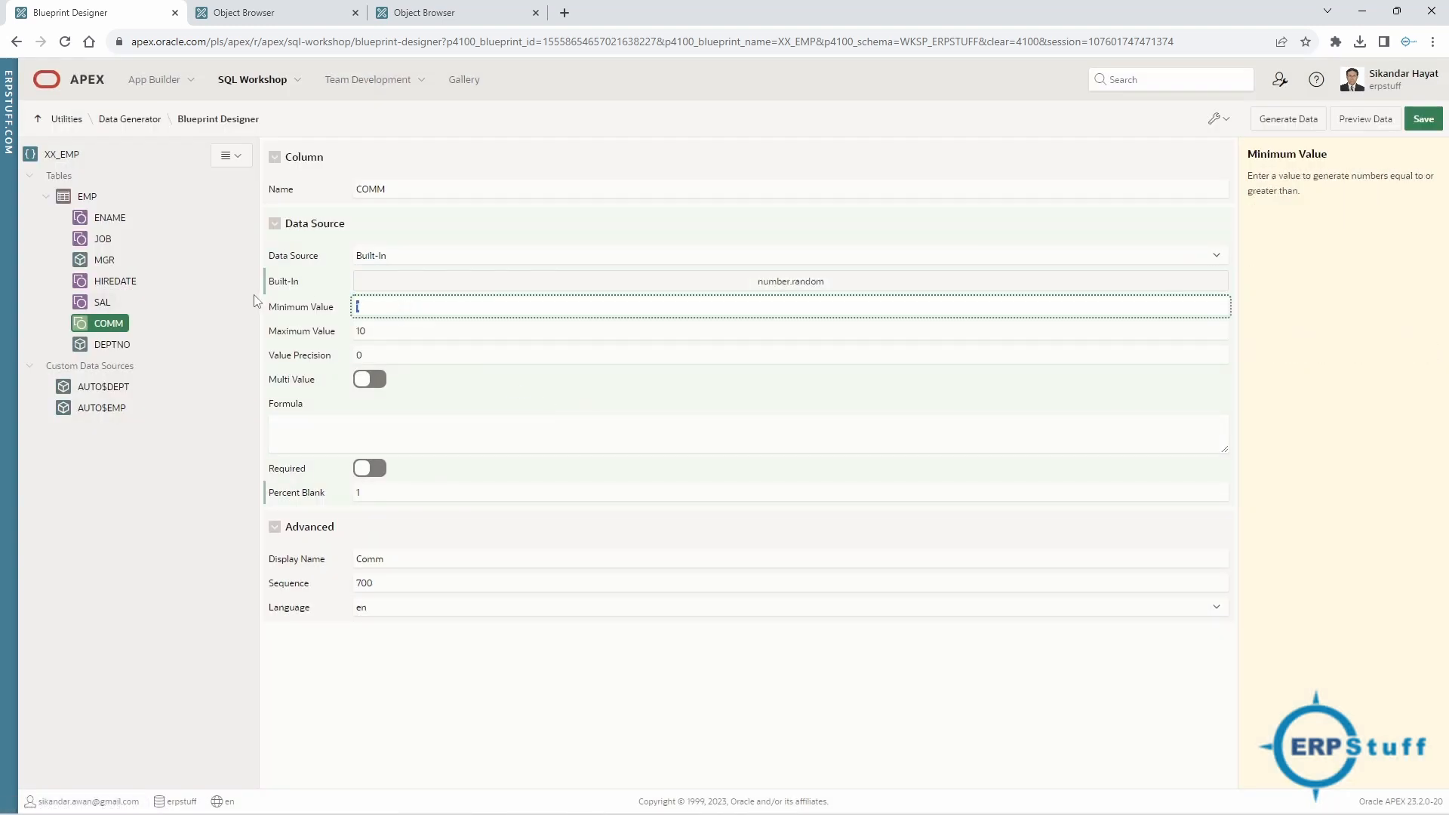
text(5)
key(Tab)
text(15)
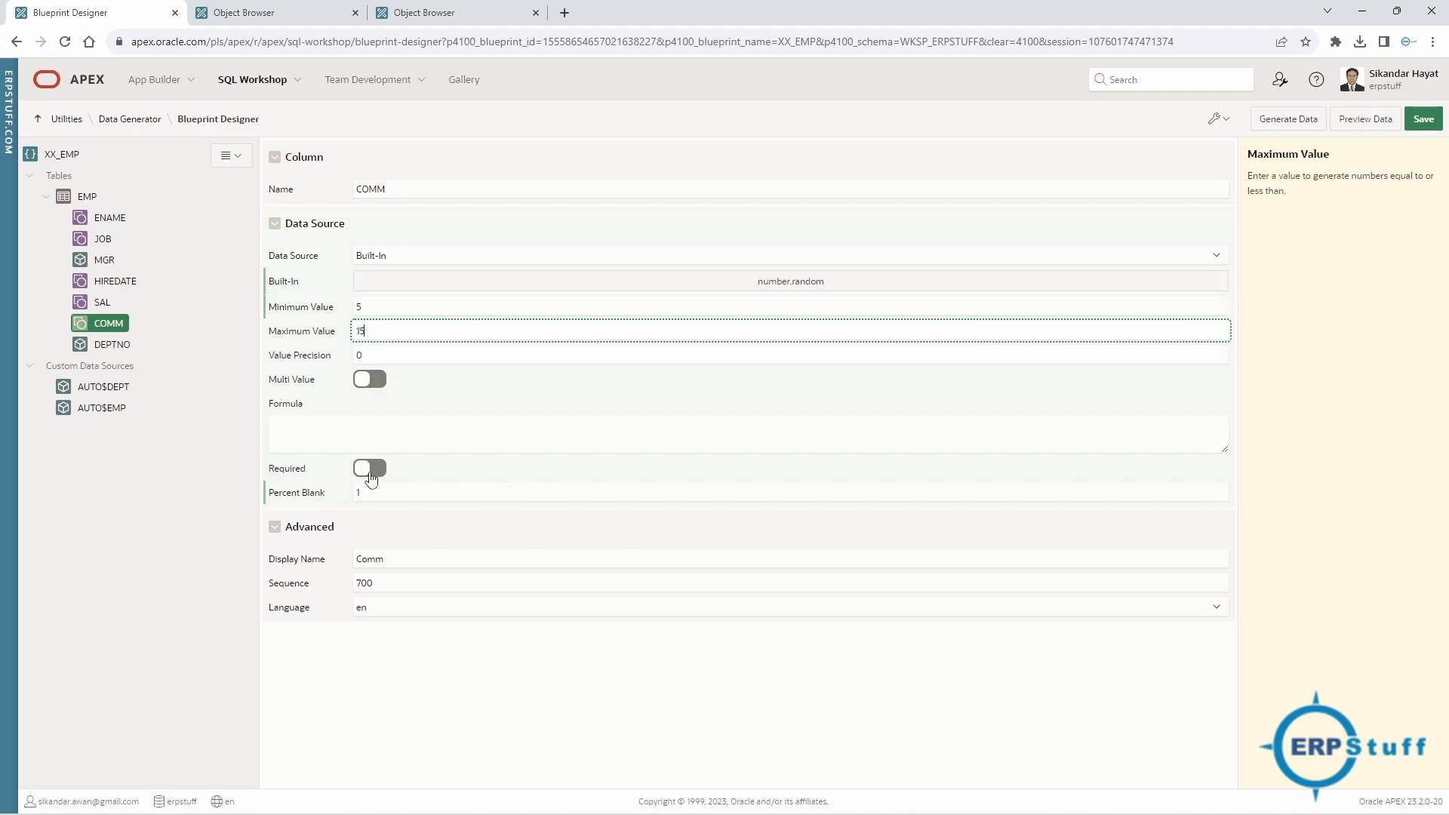
click(372, 467)
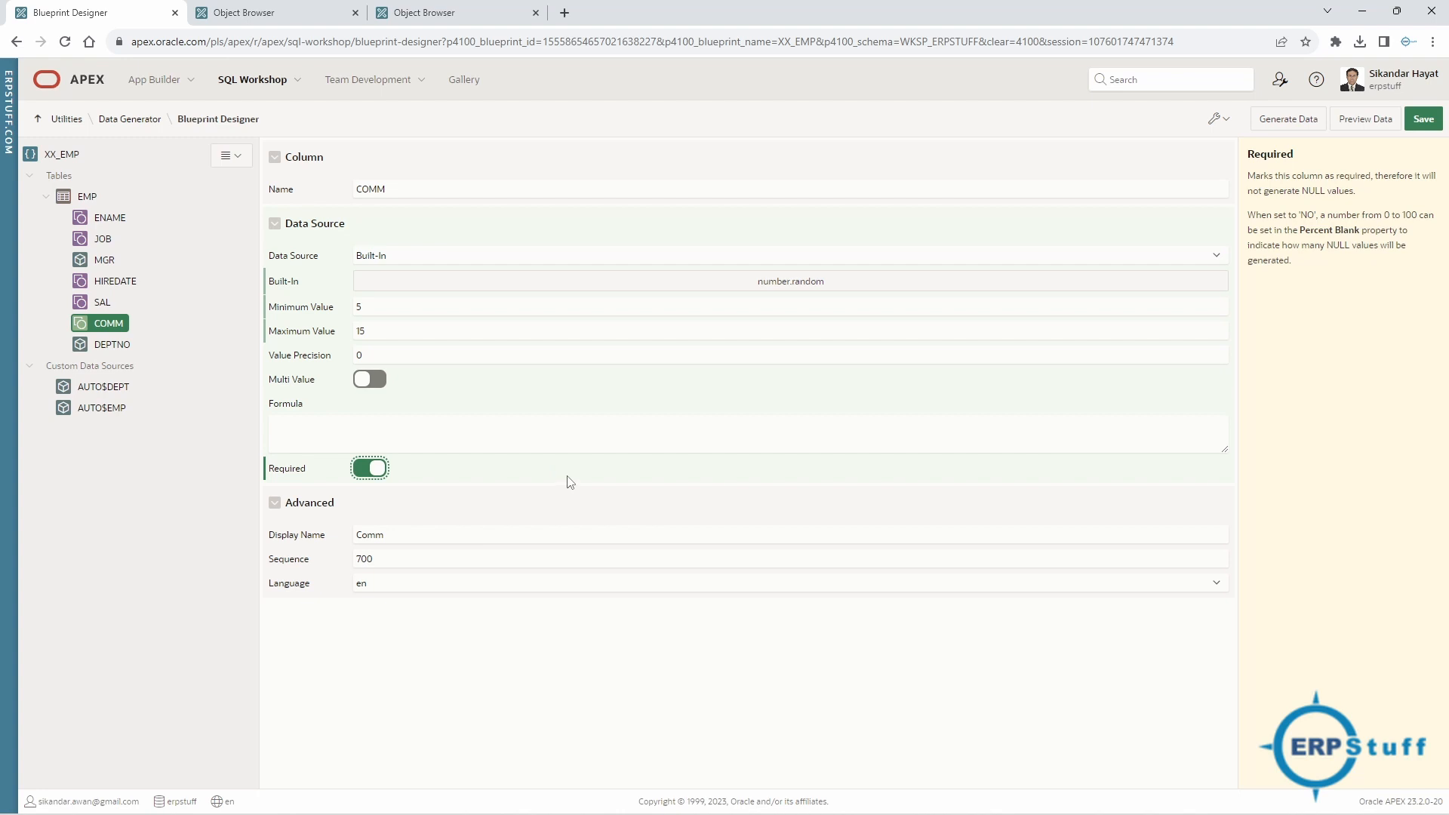
Check the DEPTNO column's custom data source without changing it, and mark the column as required.
click(111, 345)
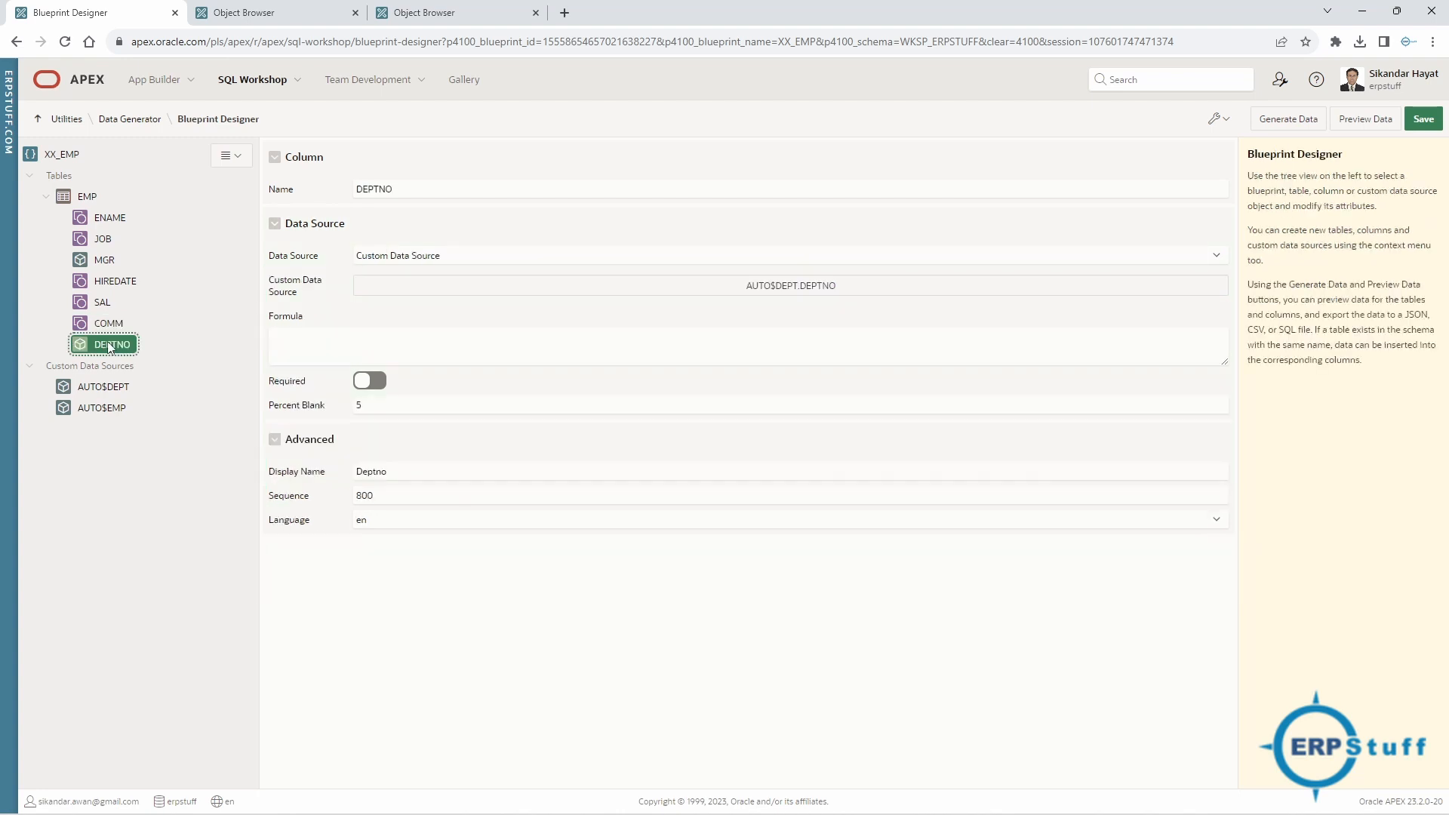
click(808, 286)
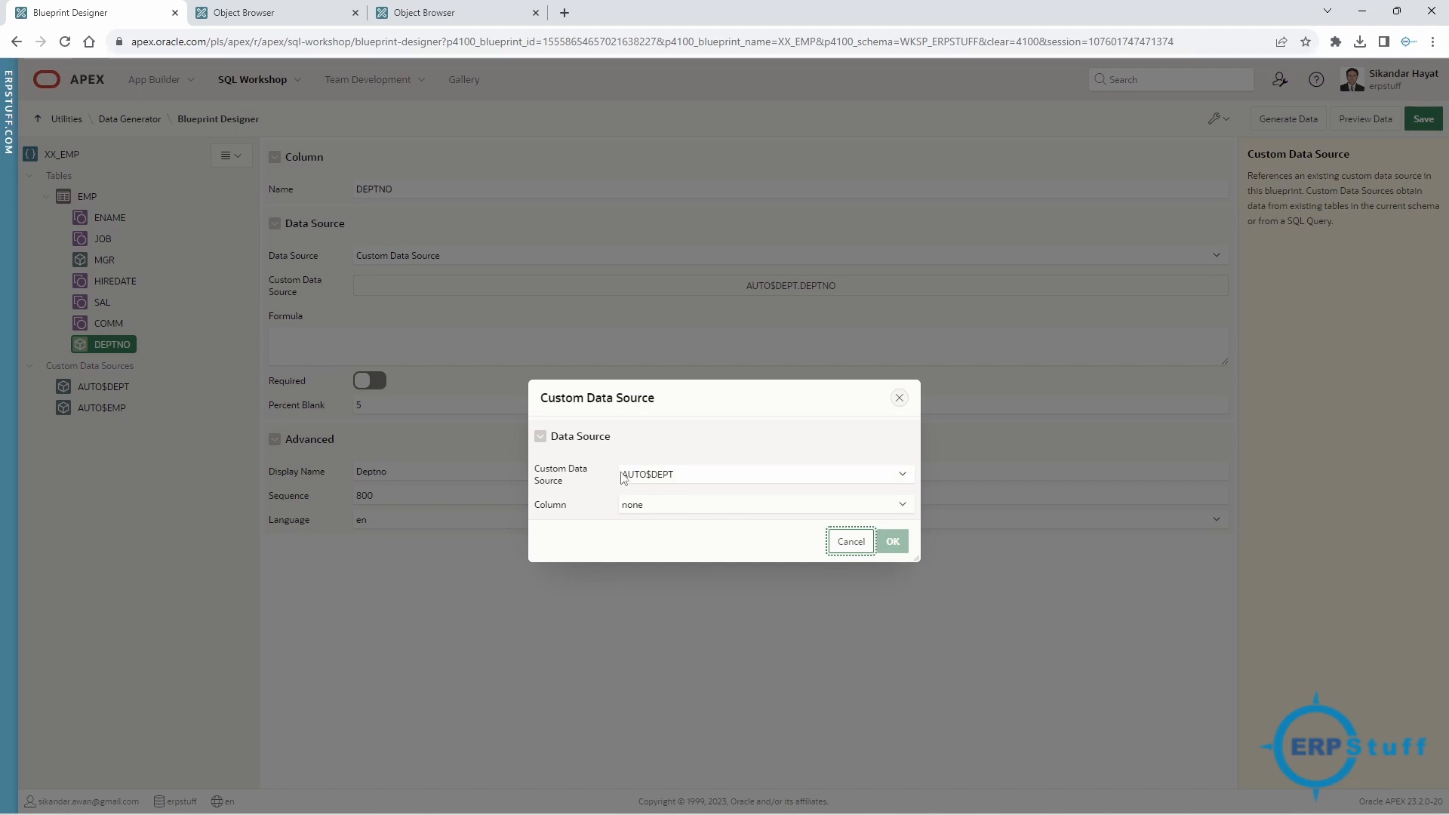
click(848, 548)
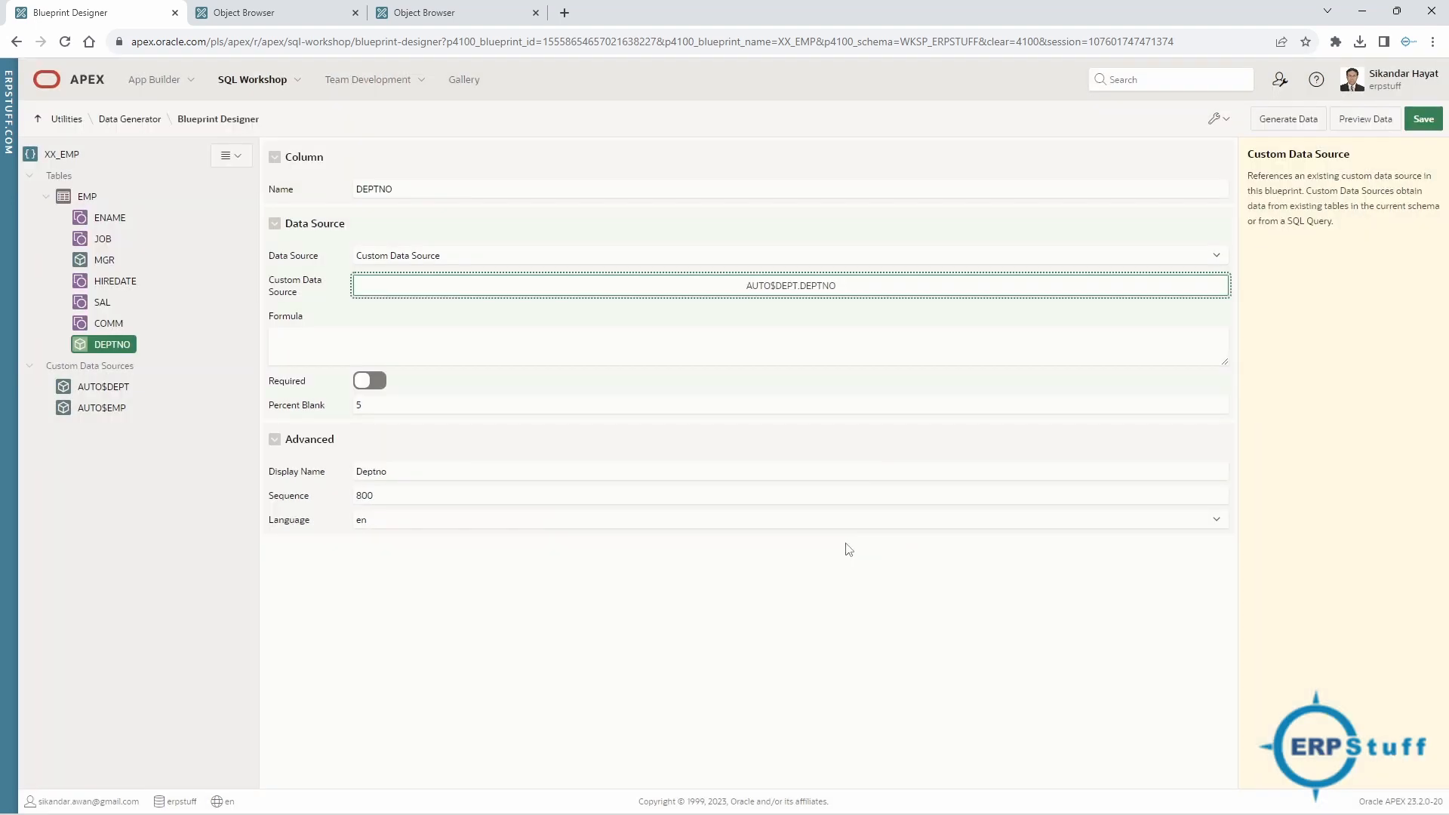
click(370, 381)
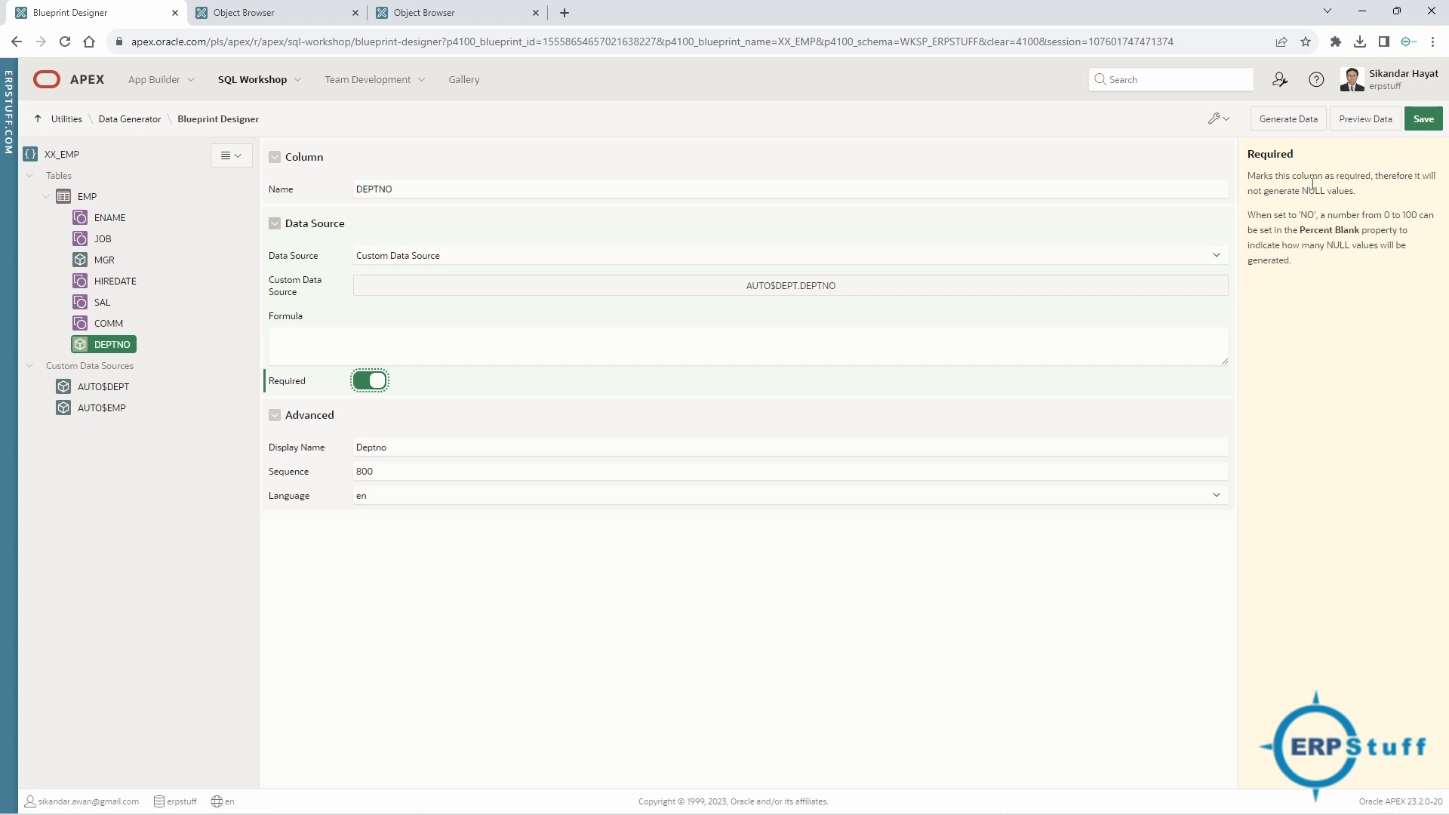
Preview the blueprint's EMP data and examine the generated rows, especially the JOB values.
click(1348, 120)
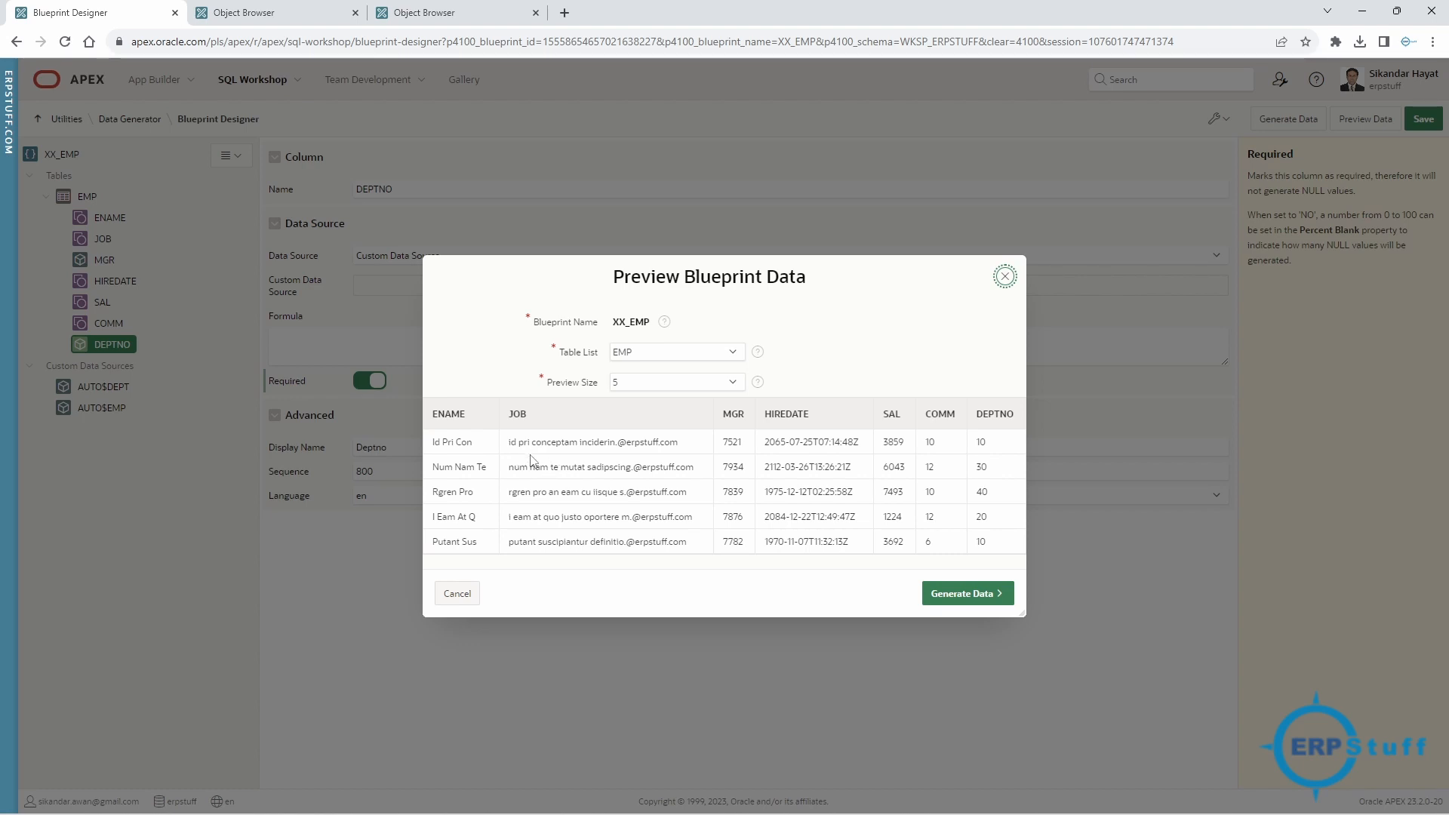
drag(510, 442, 682, 443)
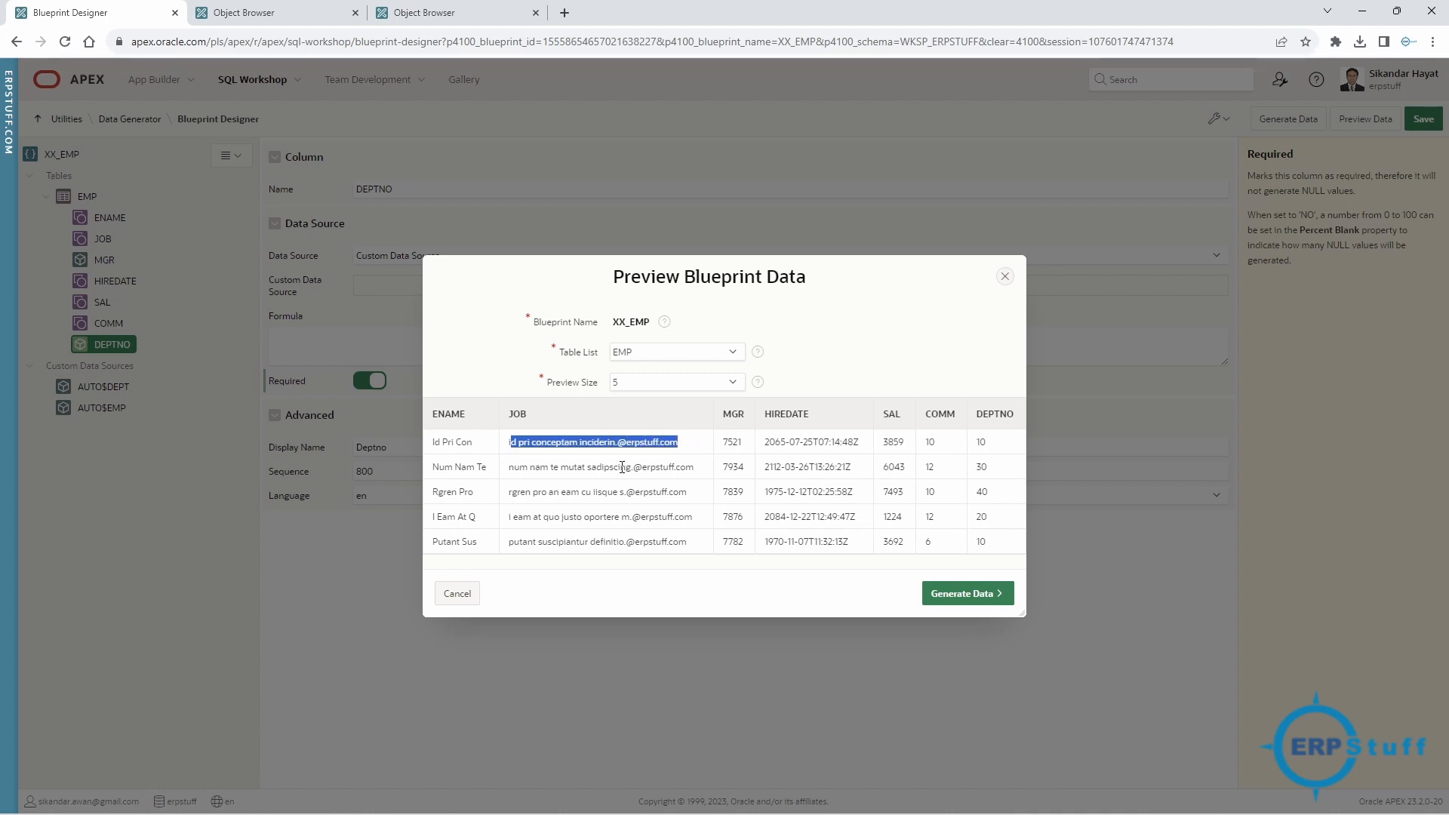
click(645, 457)
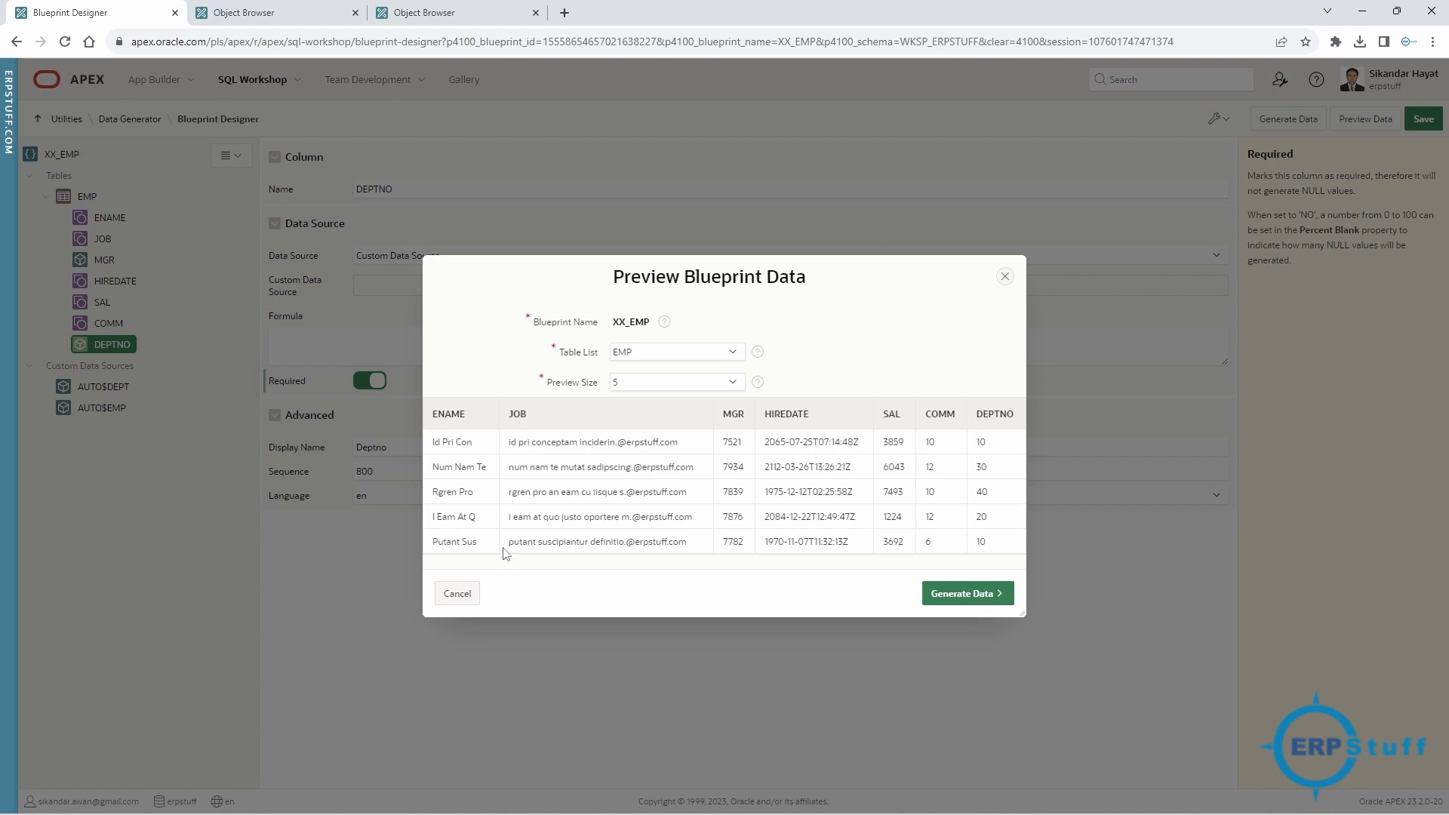
click(457, 593)
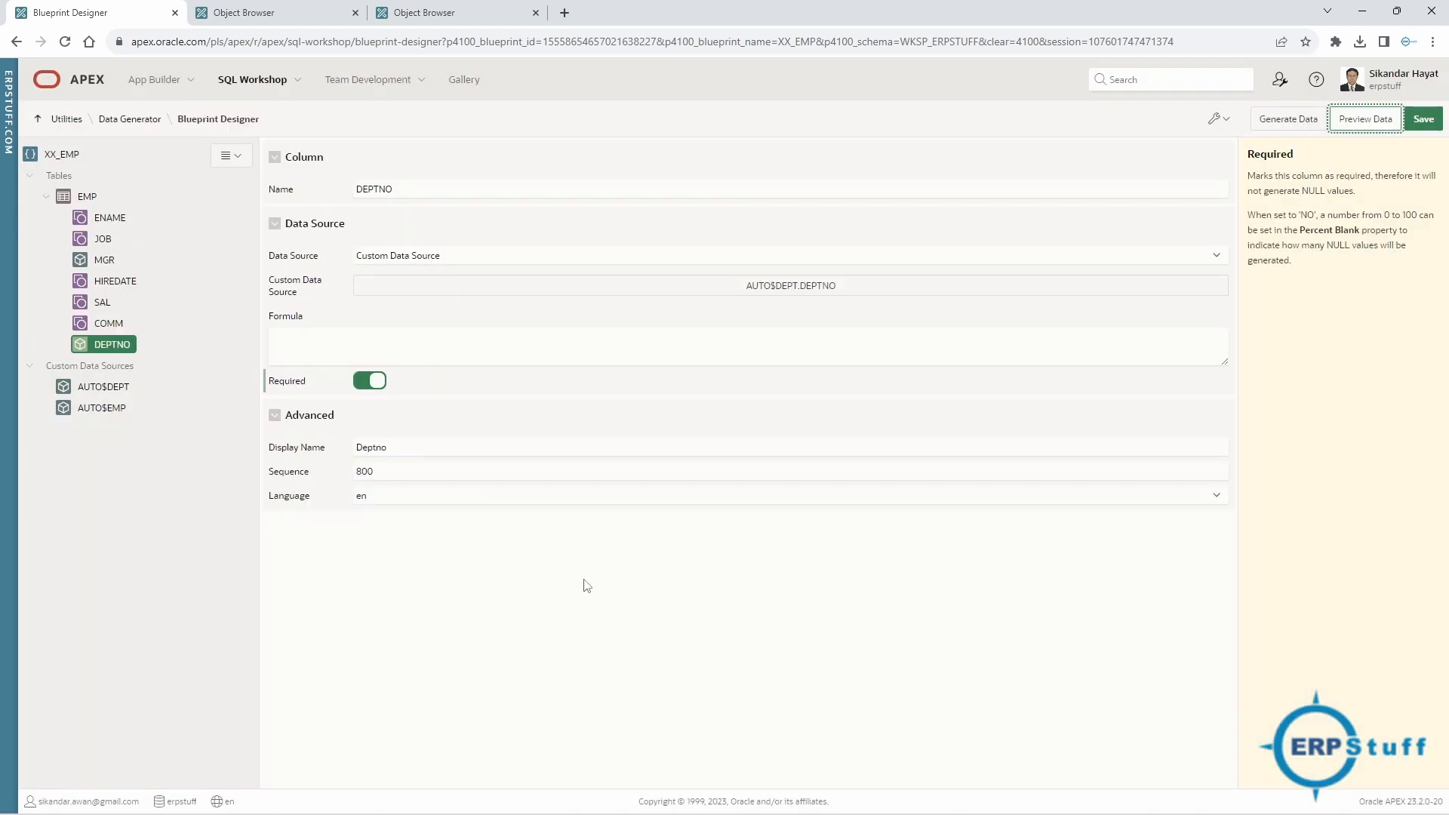
Change the JOB column's data source to Inline and replace the first inline value with MANAGER.
click(103, 241)
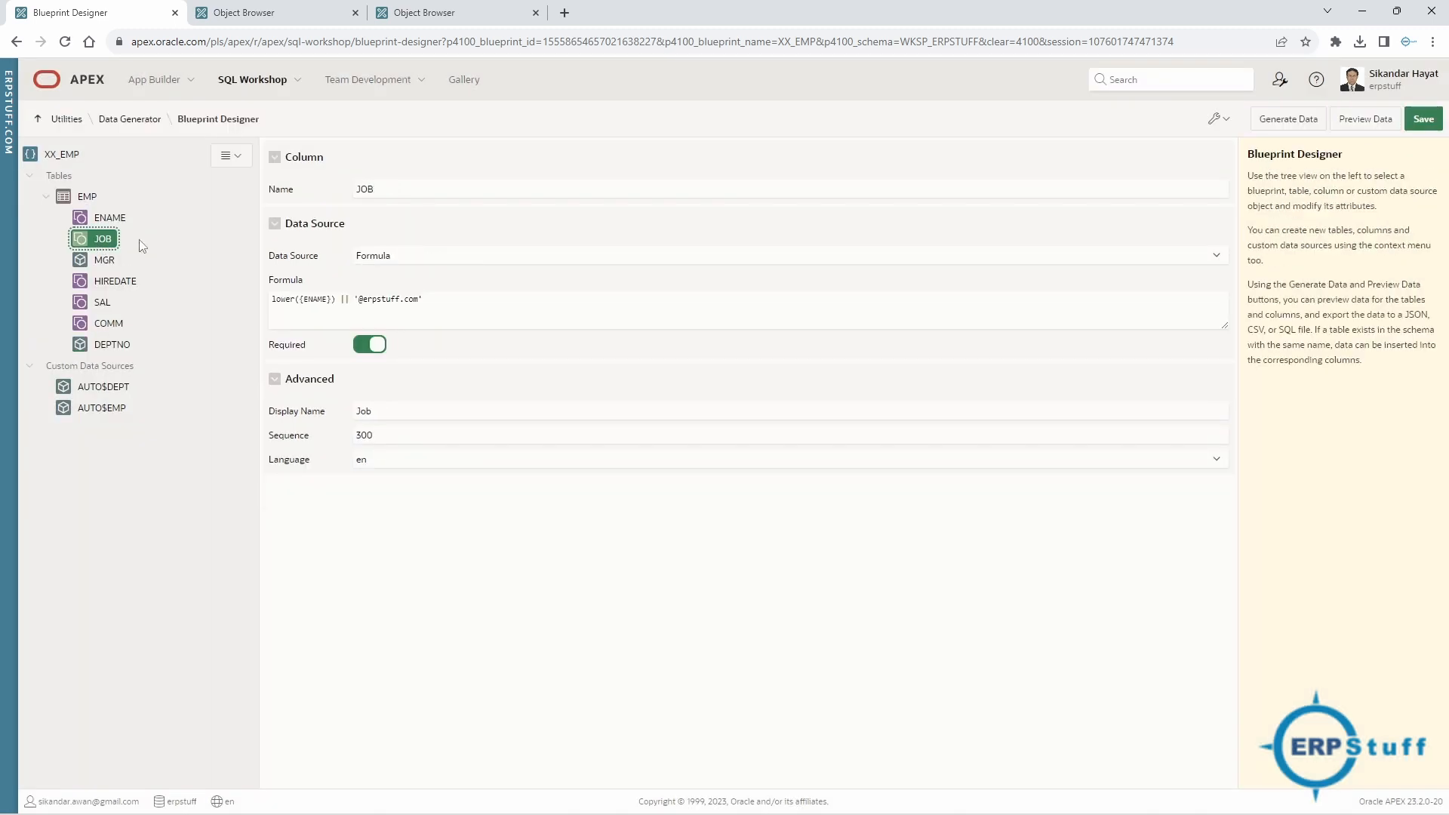
click(533, 257)
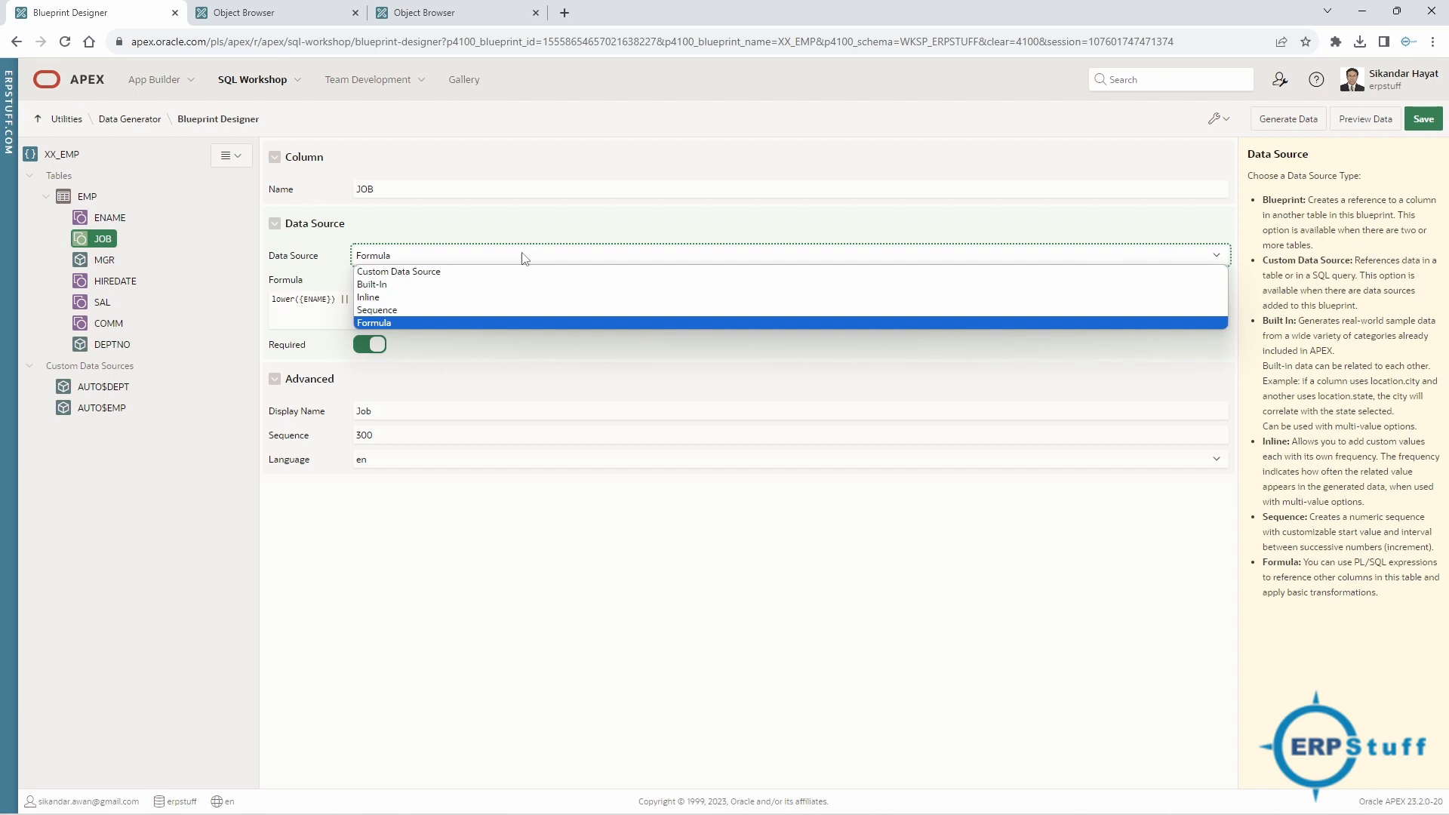
click(381, 302)
click(747, 300)
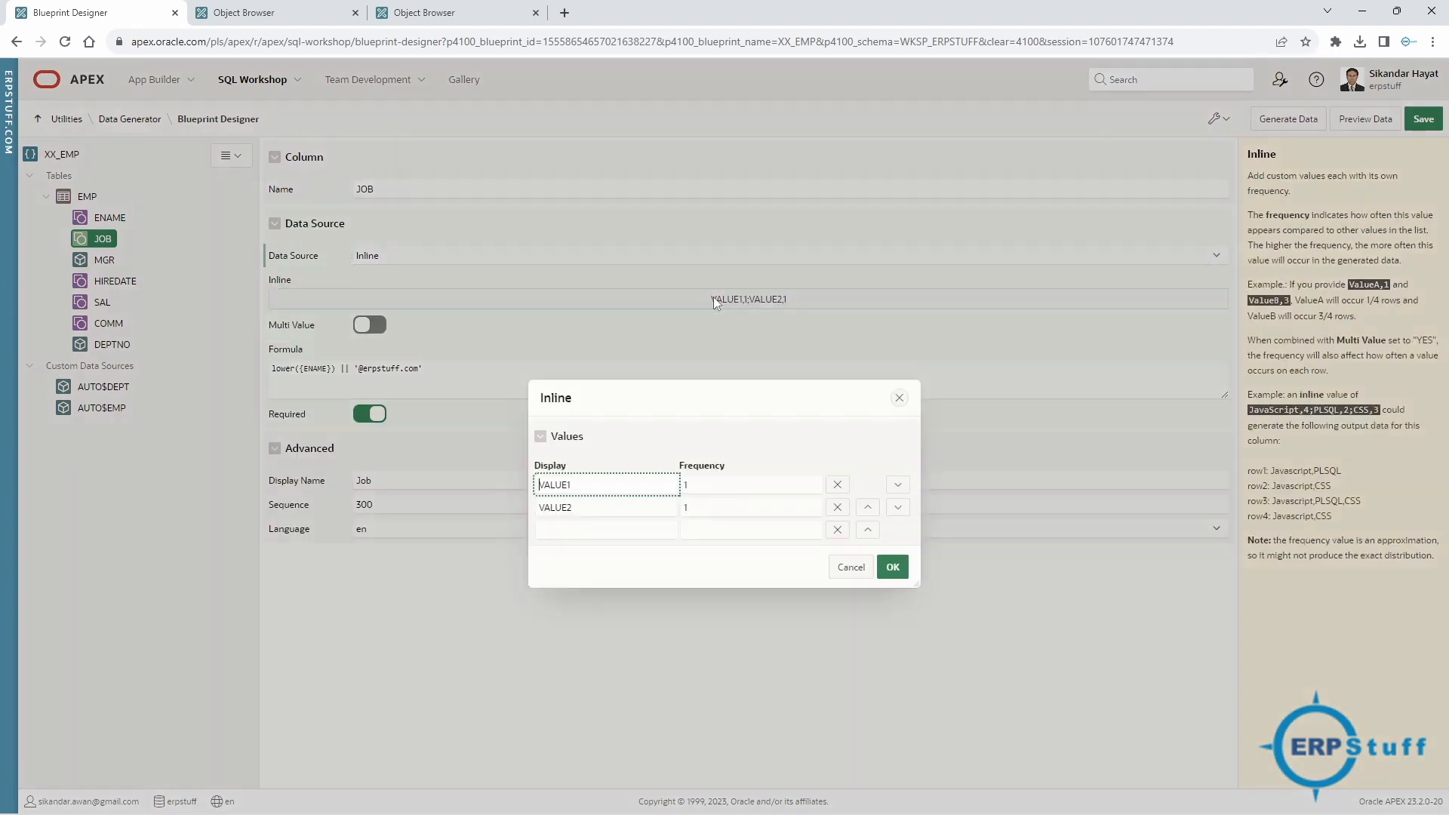
drag(608, 487, 443, 493)
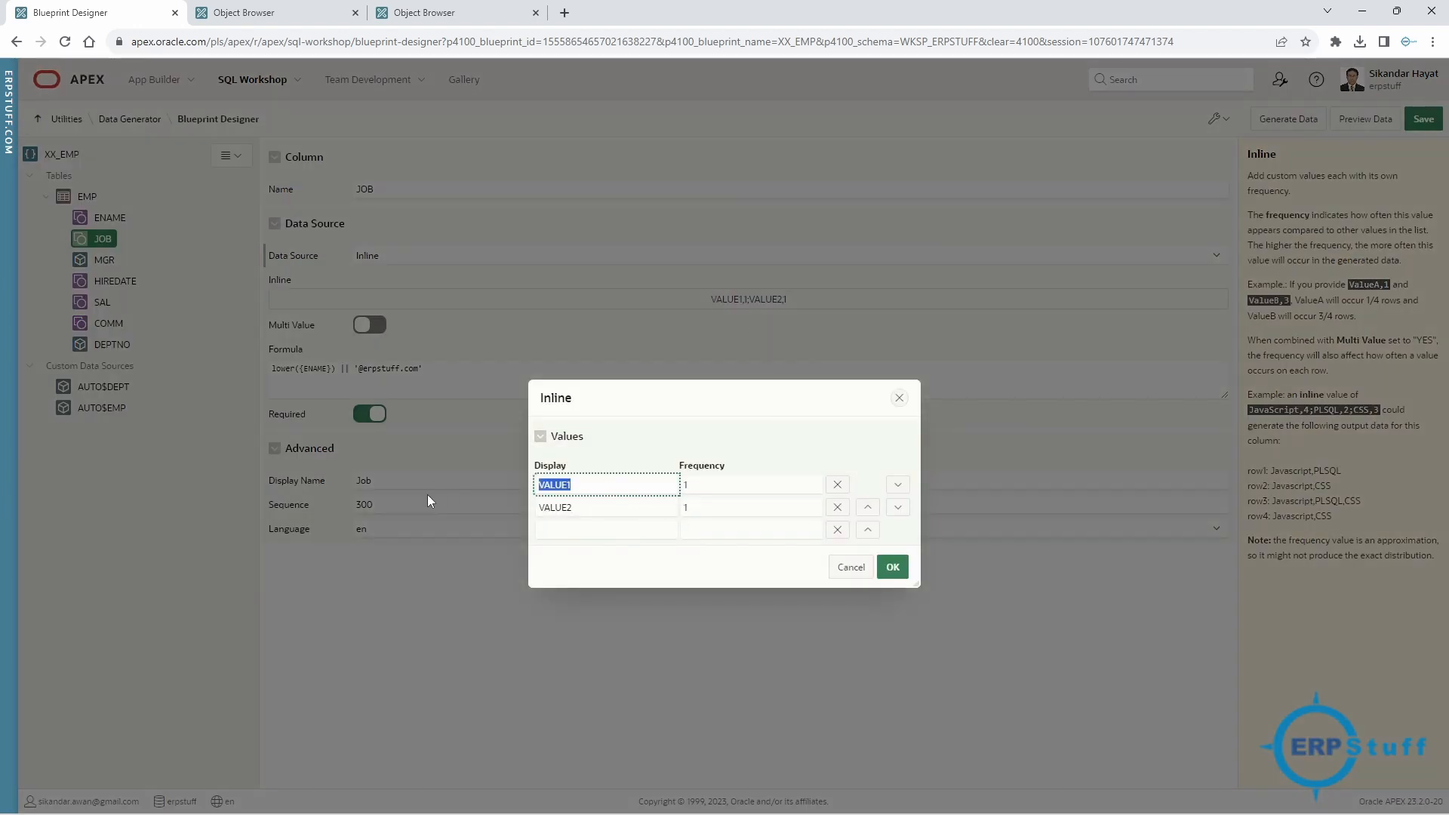
text(MANAGER)
key(Tab)
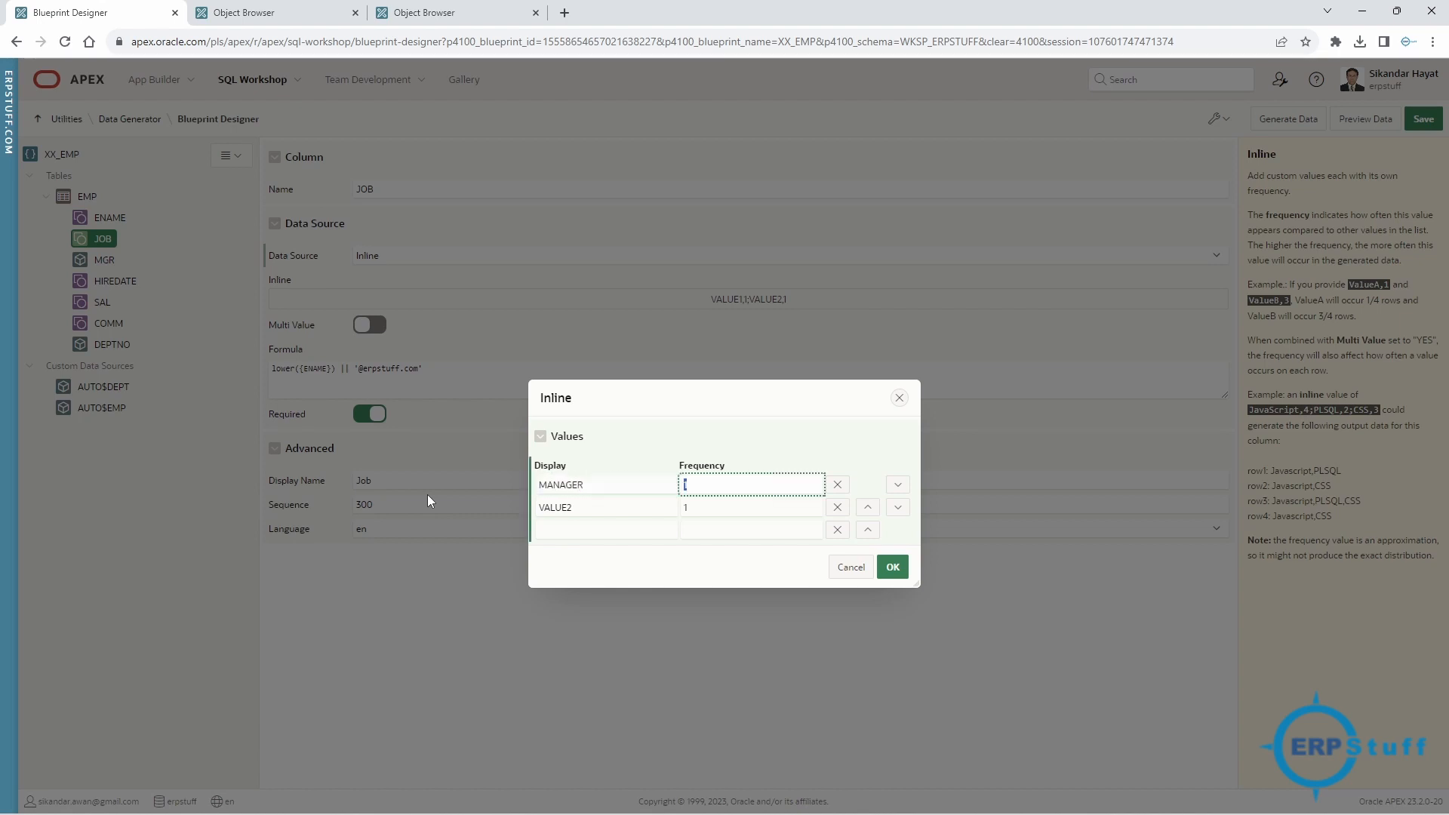
Set JOB's second inline value to CLERK, add DBA with frequency 1, and clear the column's formula.
drag(652, 504, 501, 516)
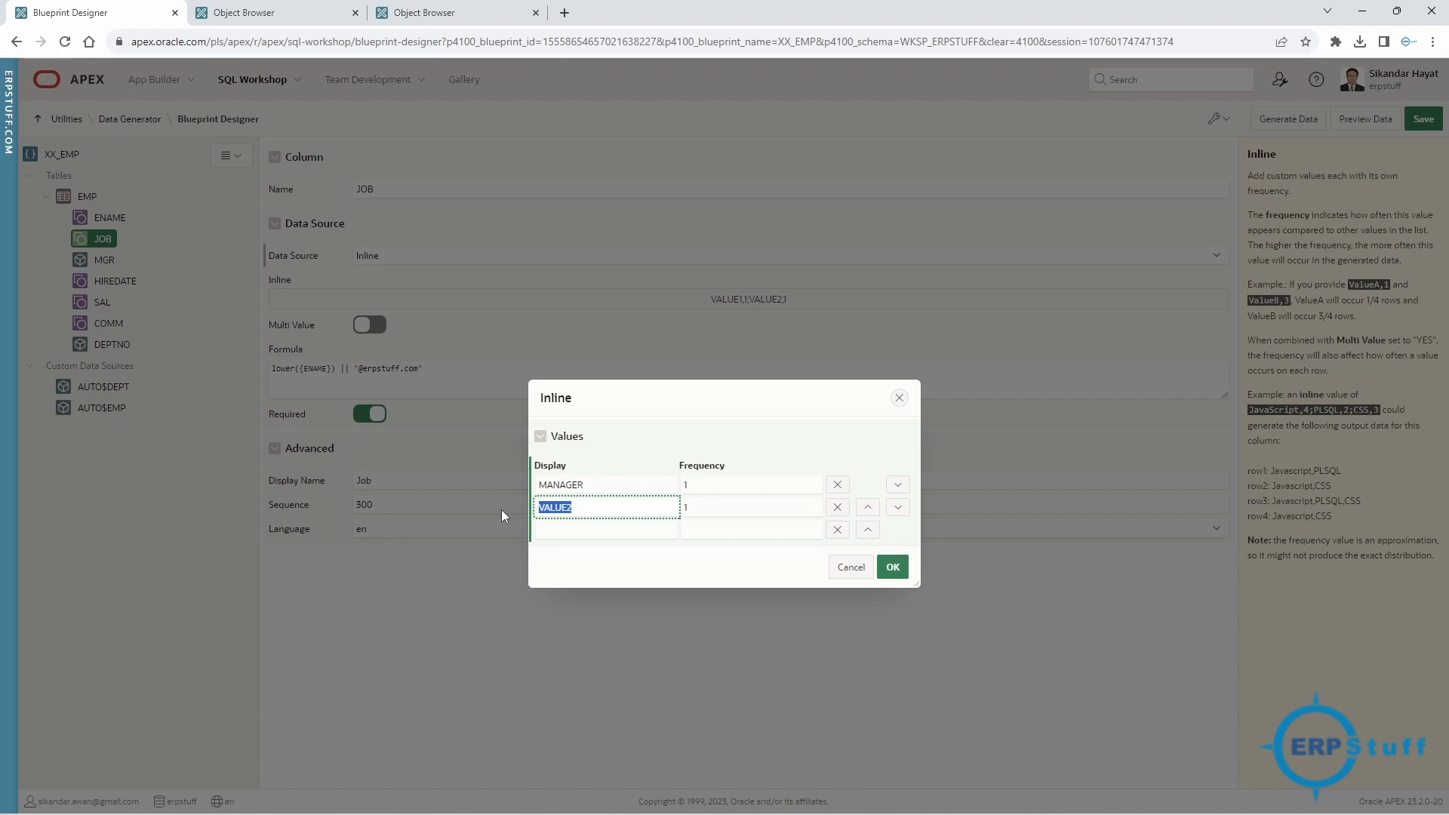
text(CLERK)
click(593, 530)
text(DBA)
key(Tab)
text(1)
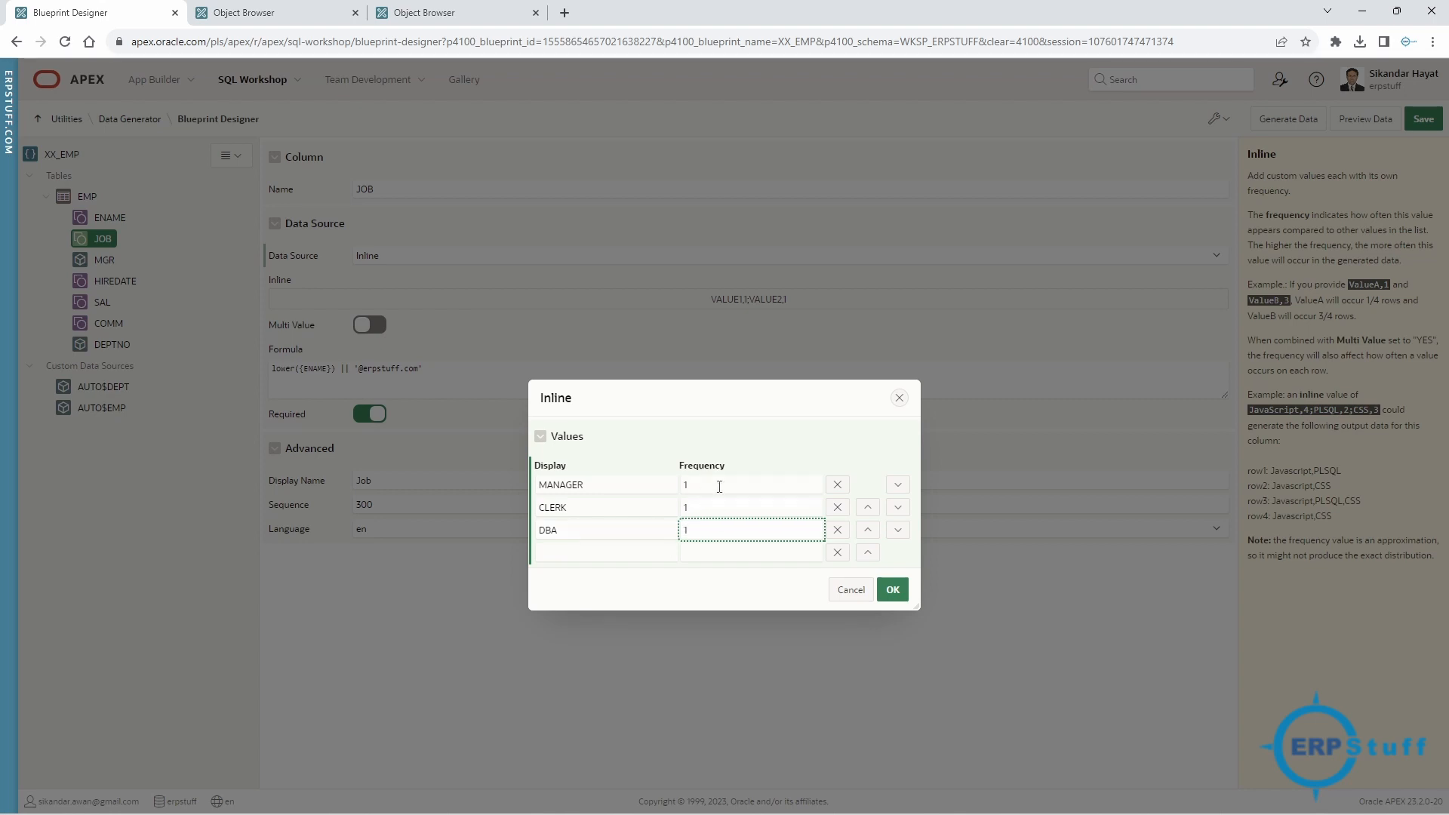
click(892, 590)
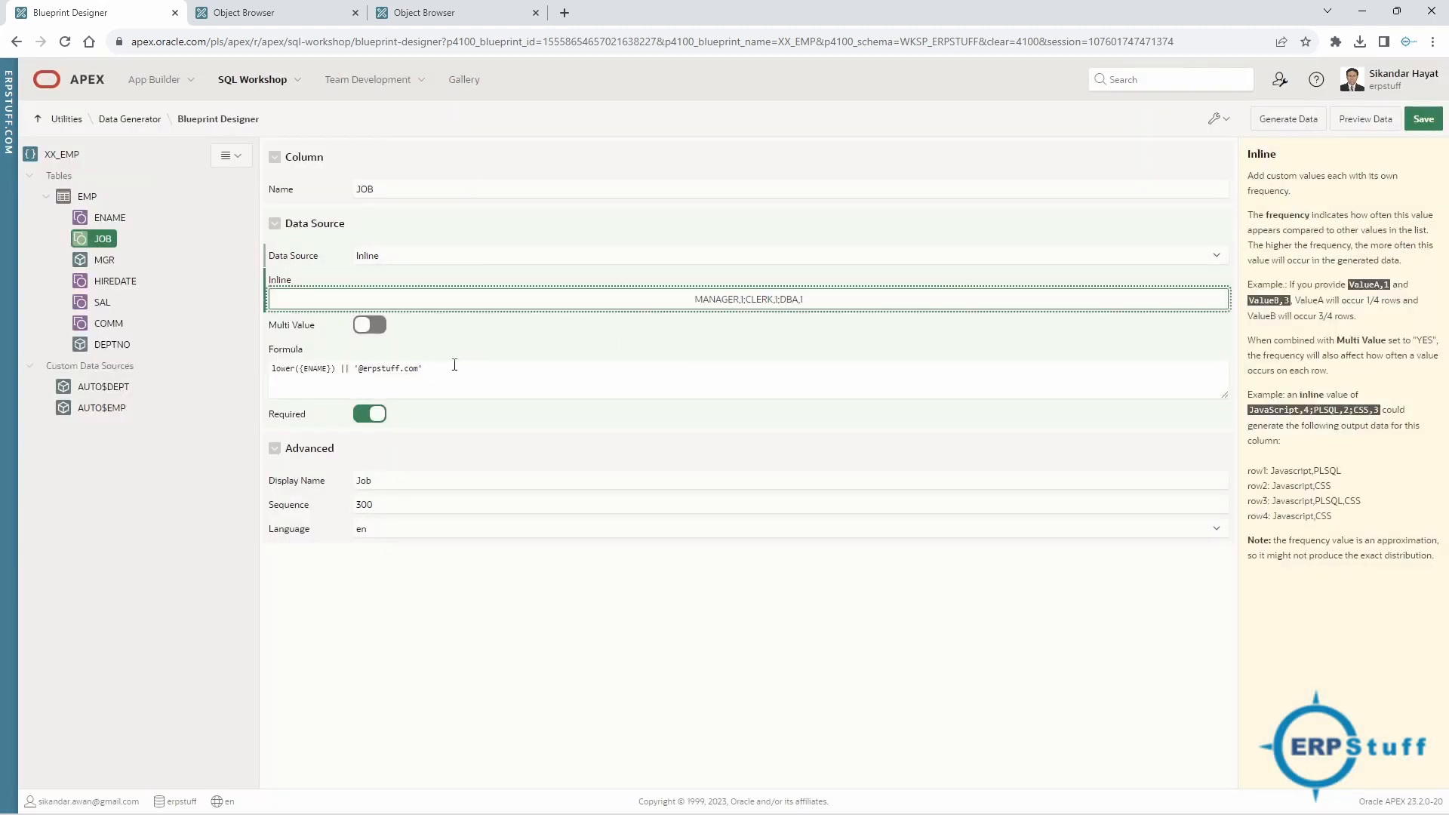
drag(446, 368, 175, 387)
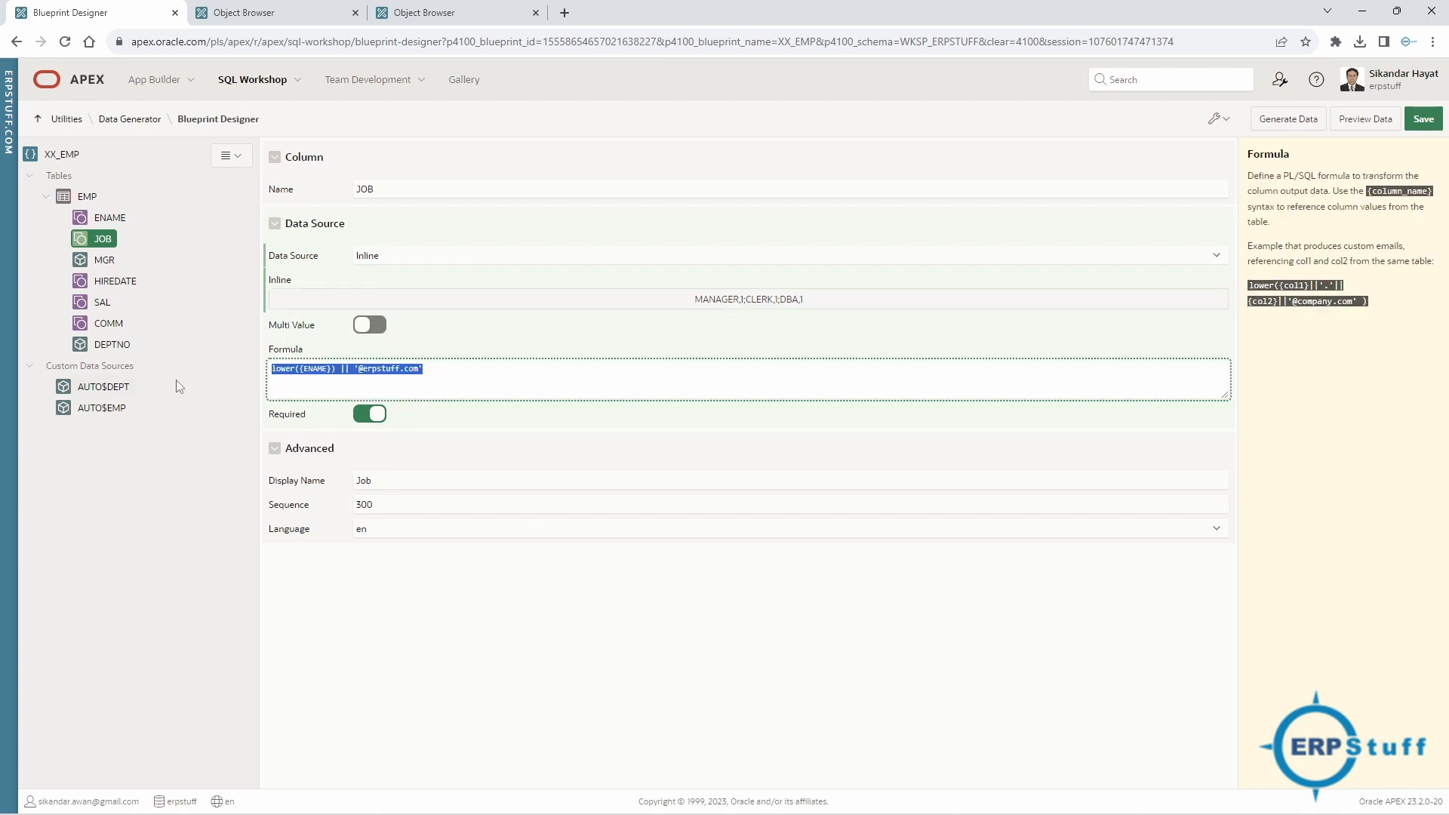
key(BackSpace)
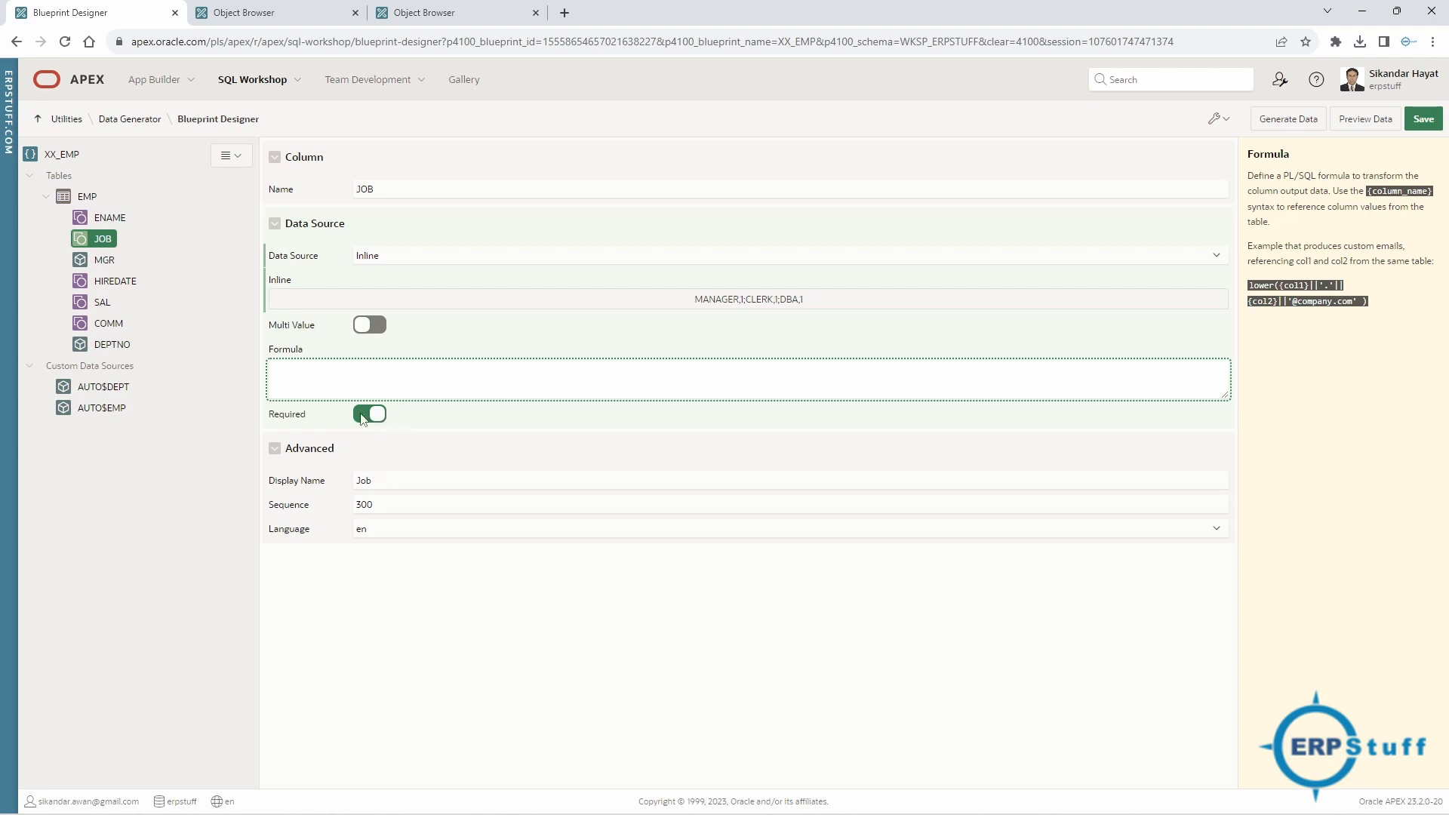
Preview the blueprint's EMP data to examine the JOB values, and check the table and preview size settings without changing them.
click(1357, 120)
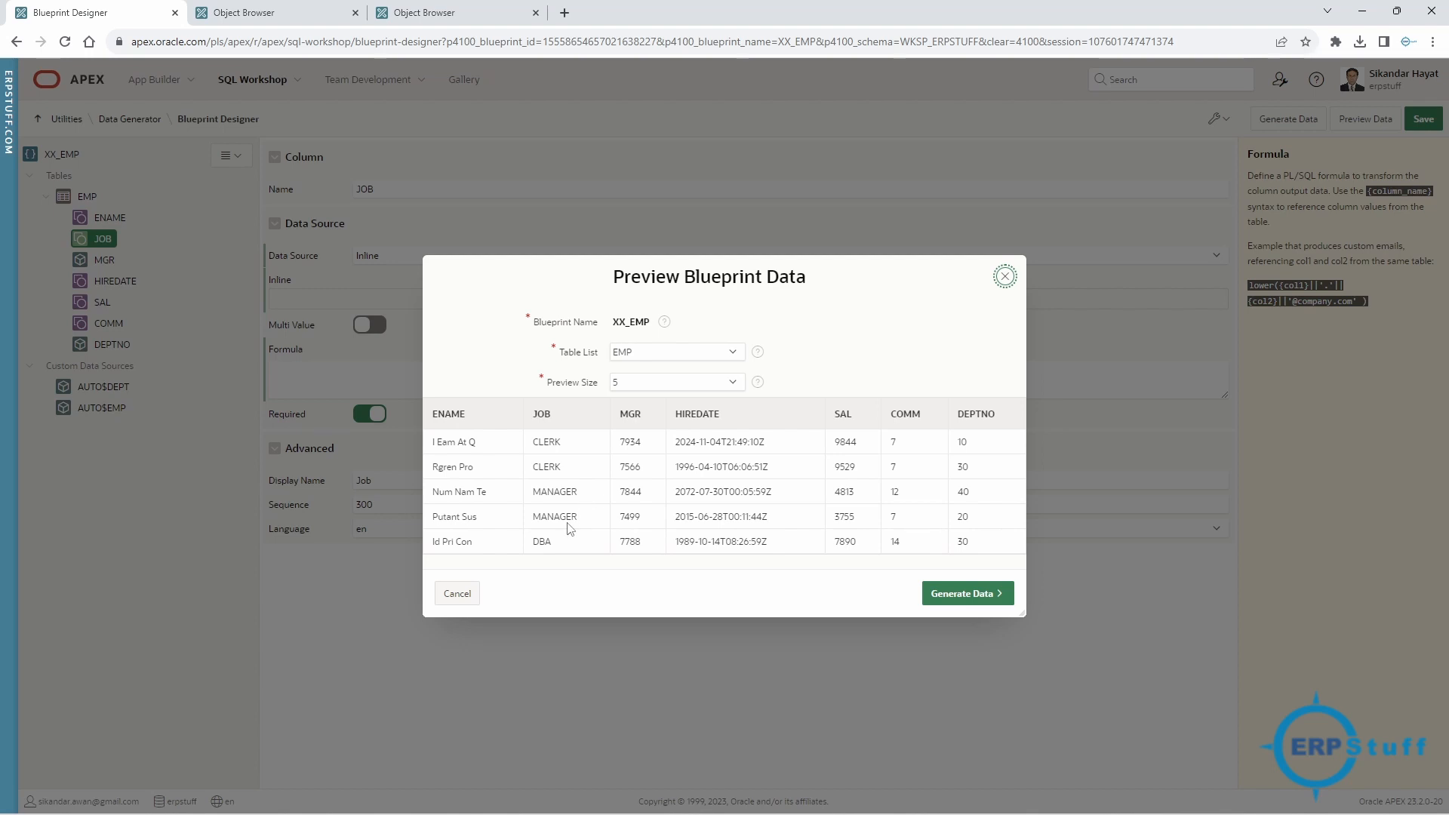
click(623, 390)
click(640, 389)
click(640, 389)
click(642, 393)
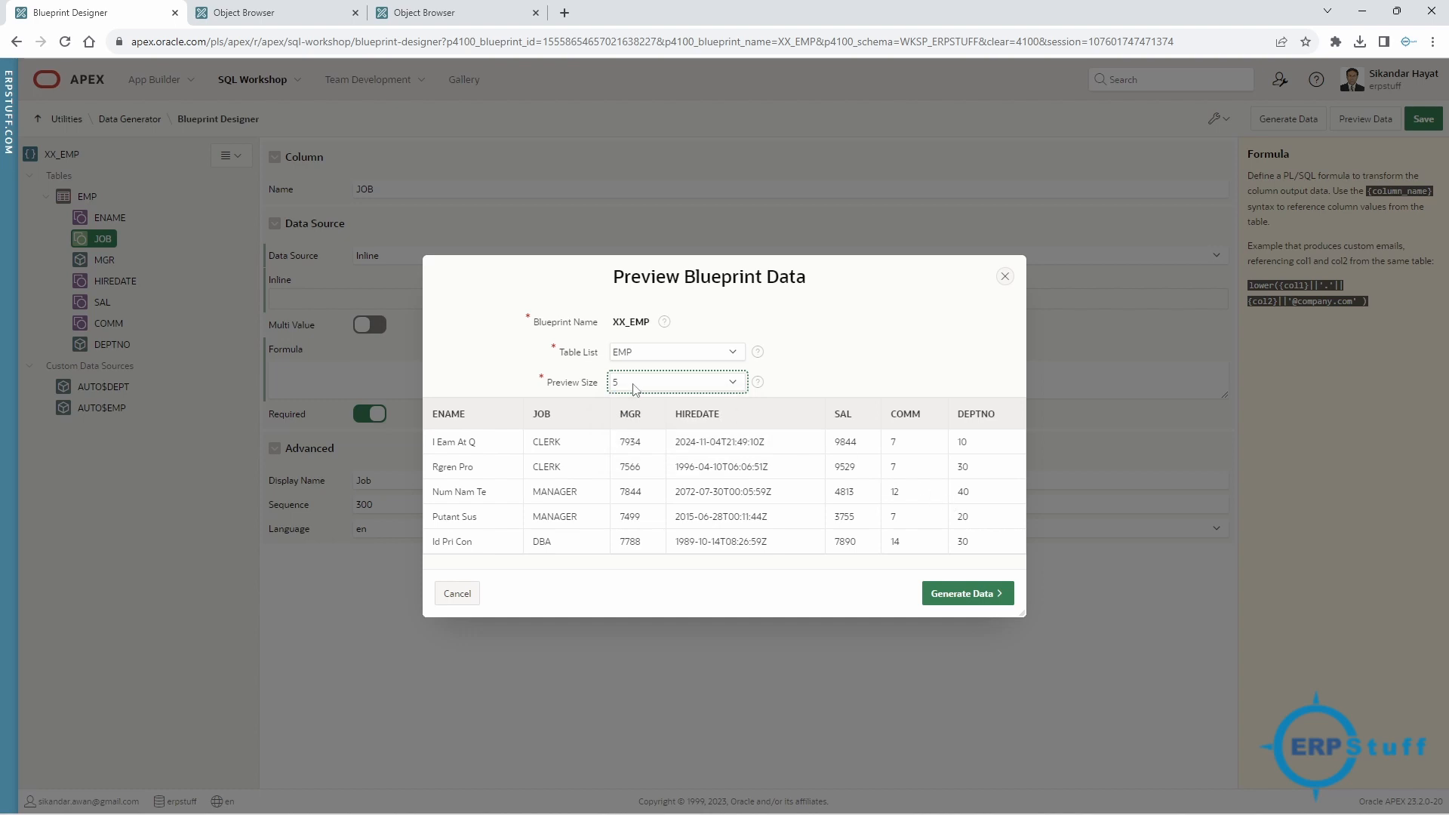
click(668, 357)
click(667, 357)
click(859, 340)
Generate the blueprint data as a file export in SQL Insert format and save it as xx_emp.sql in Downloads.
click(967, 595)
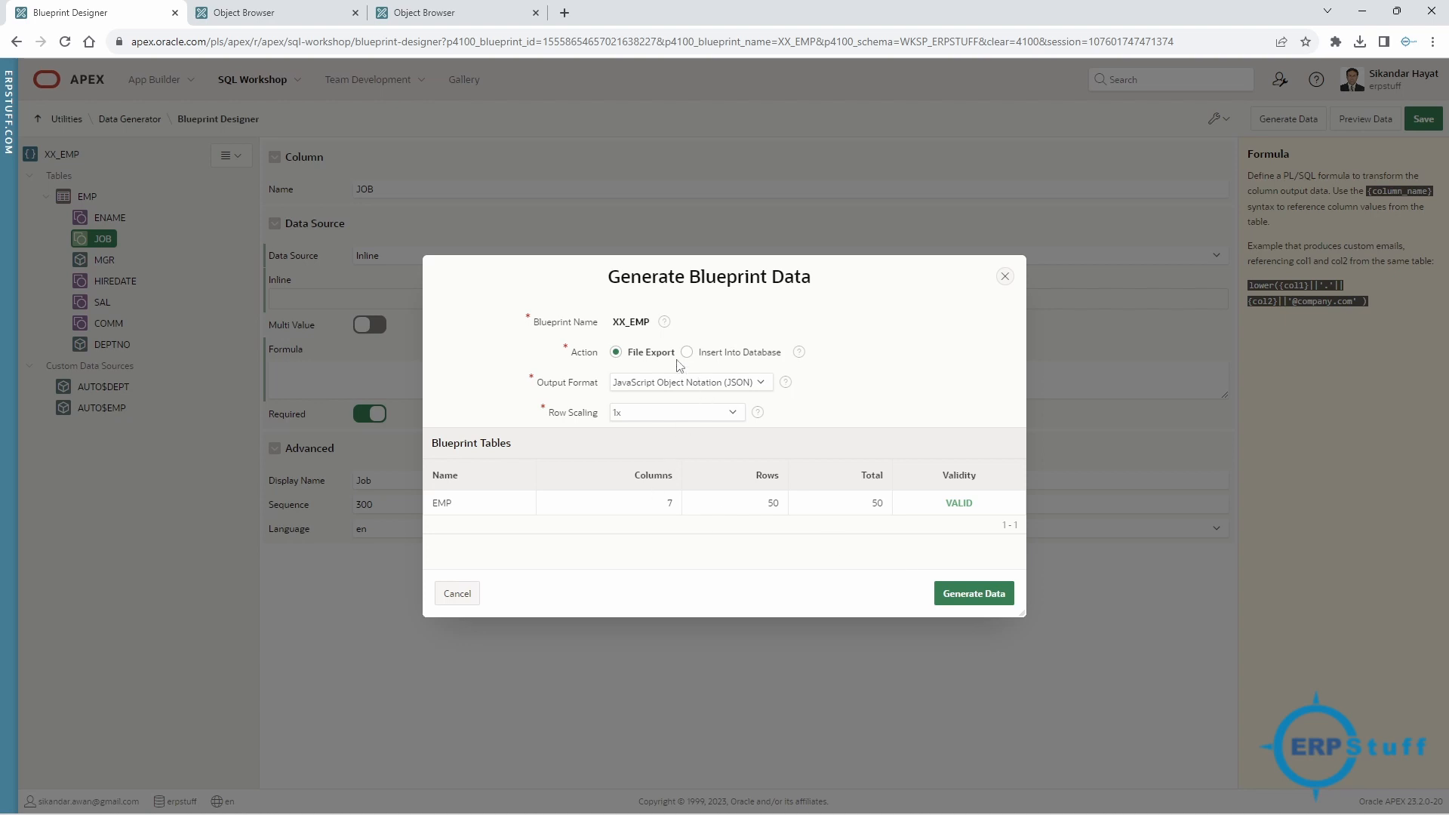
click(757, 385)
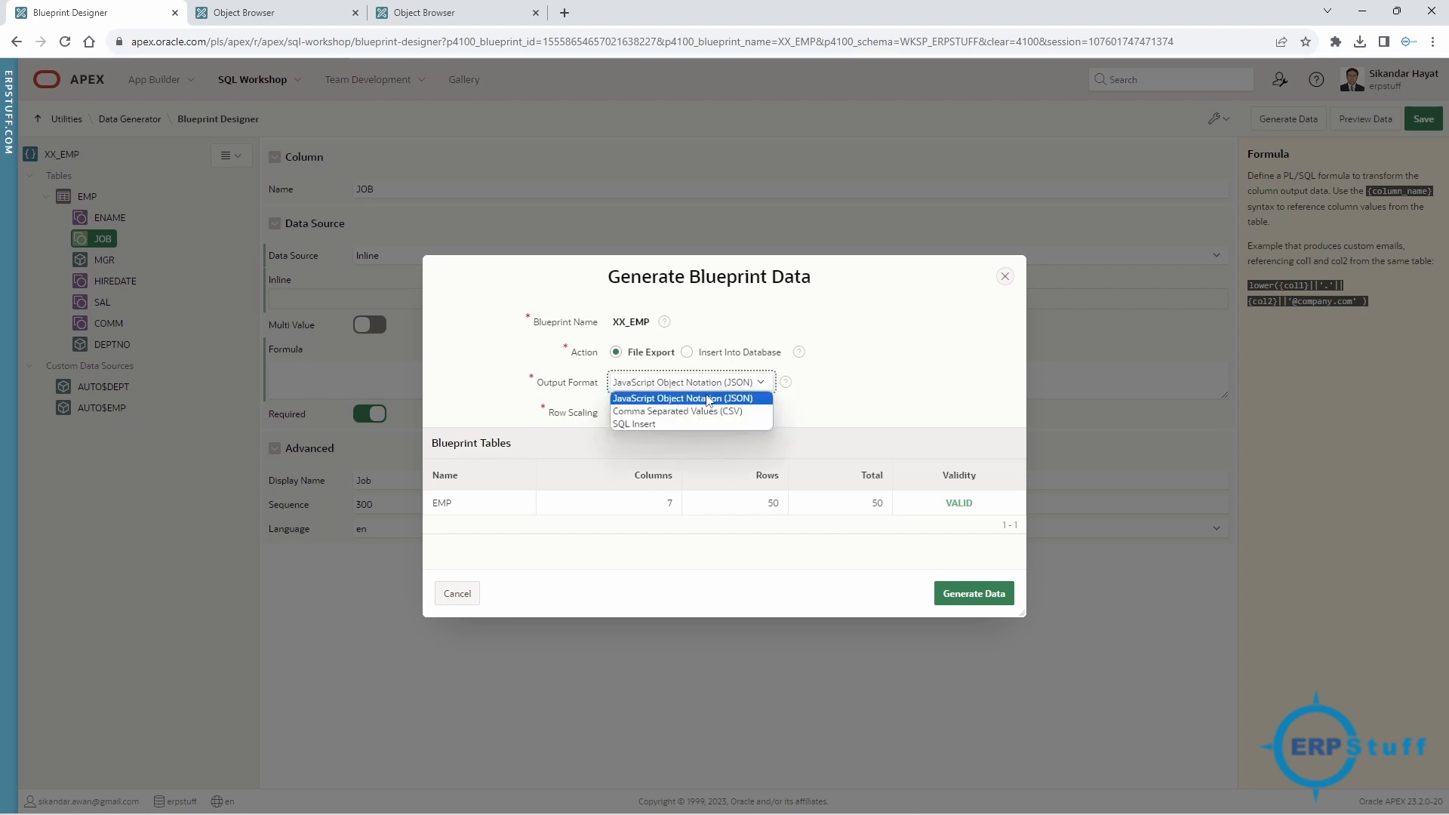
click(670, 425)
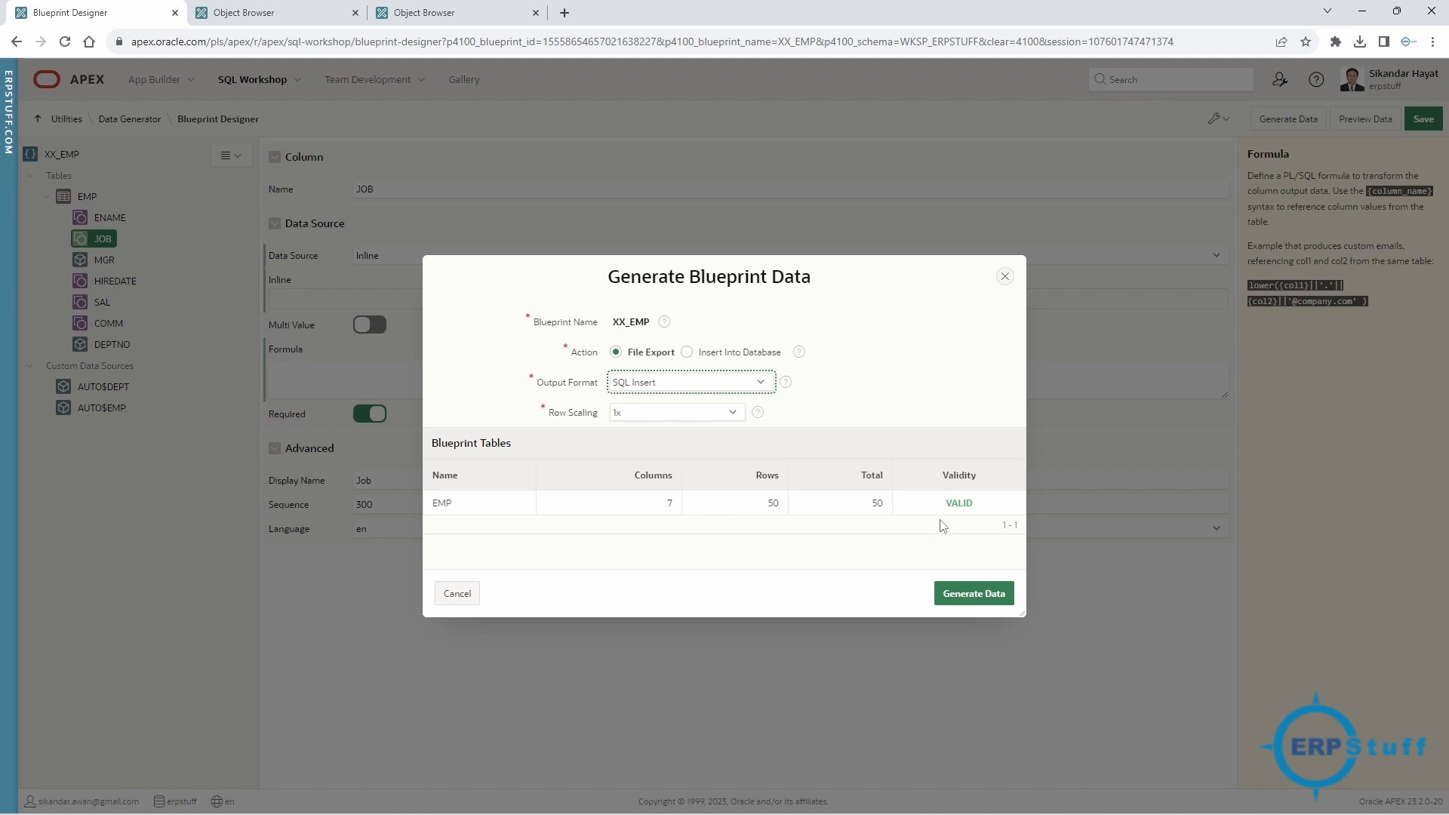
click(972, 592)
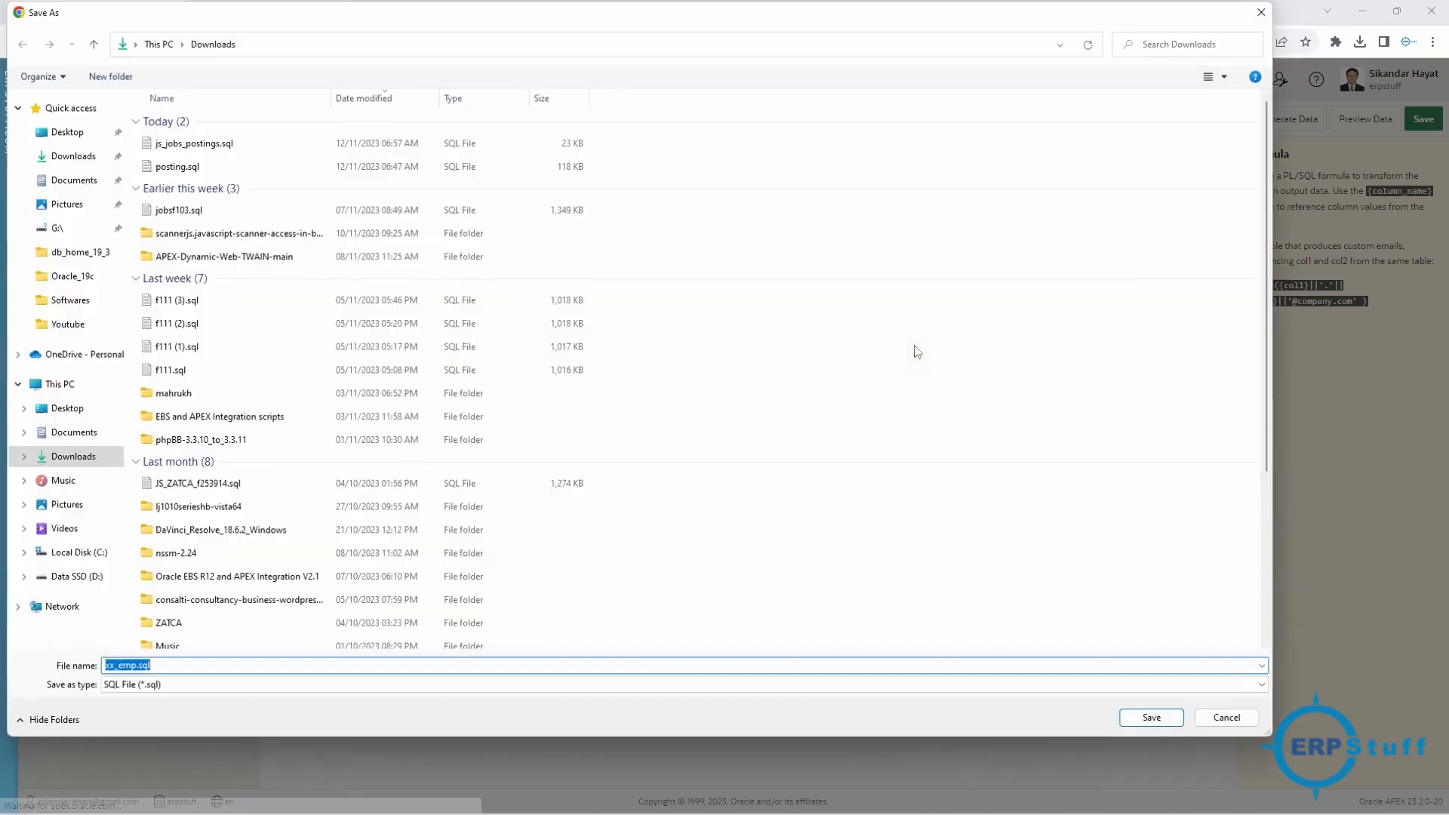
click(1156, 721)
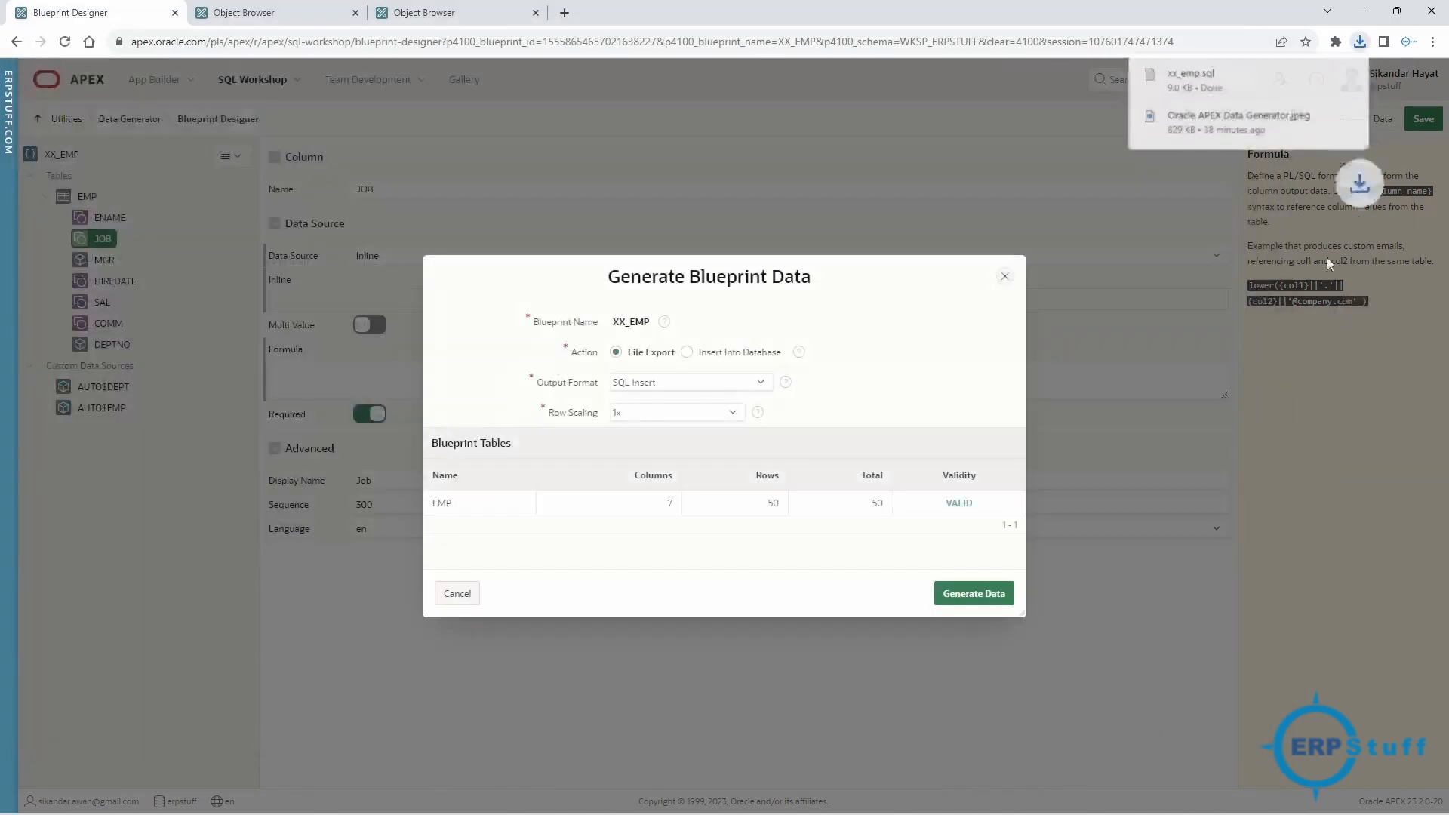
Open the exported xx_emp.sql file, examine its insert statements, and close it.
click(1210, 72)
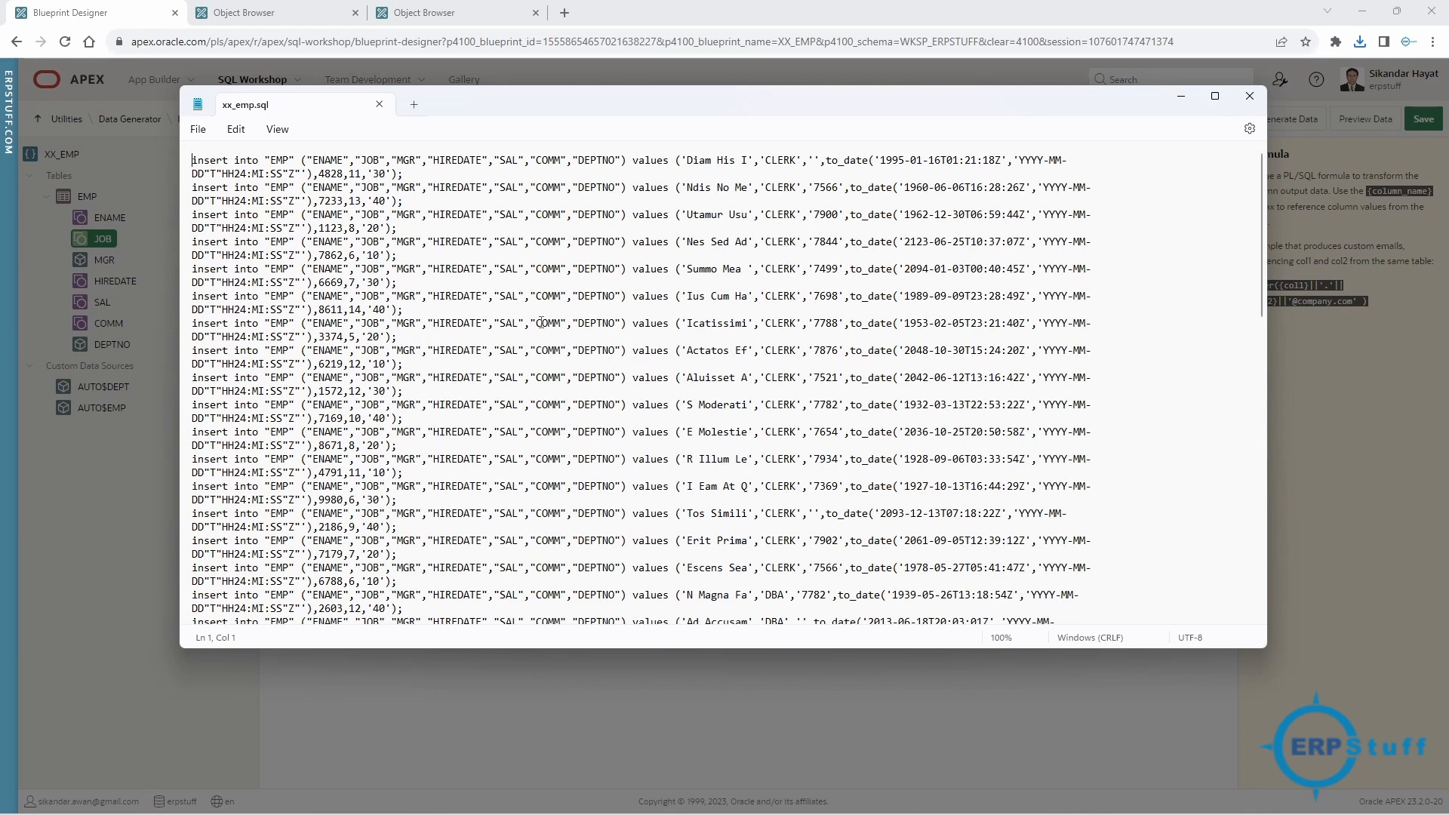
scroll(541, 323, down, 15)
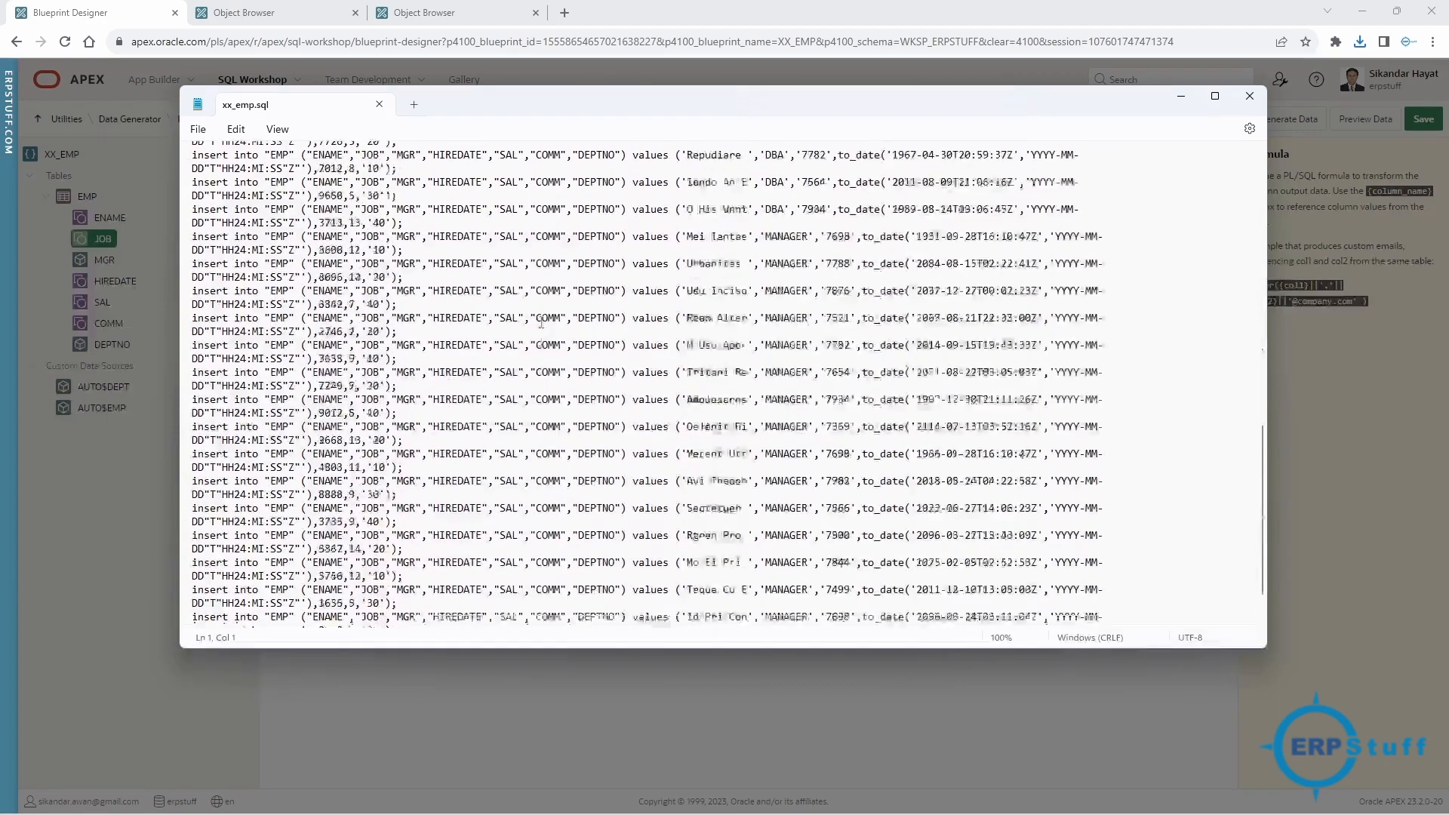
scroll(541, 323, up, 15)
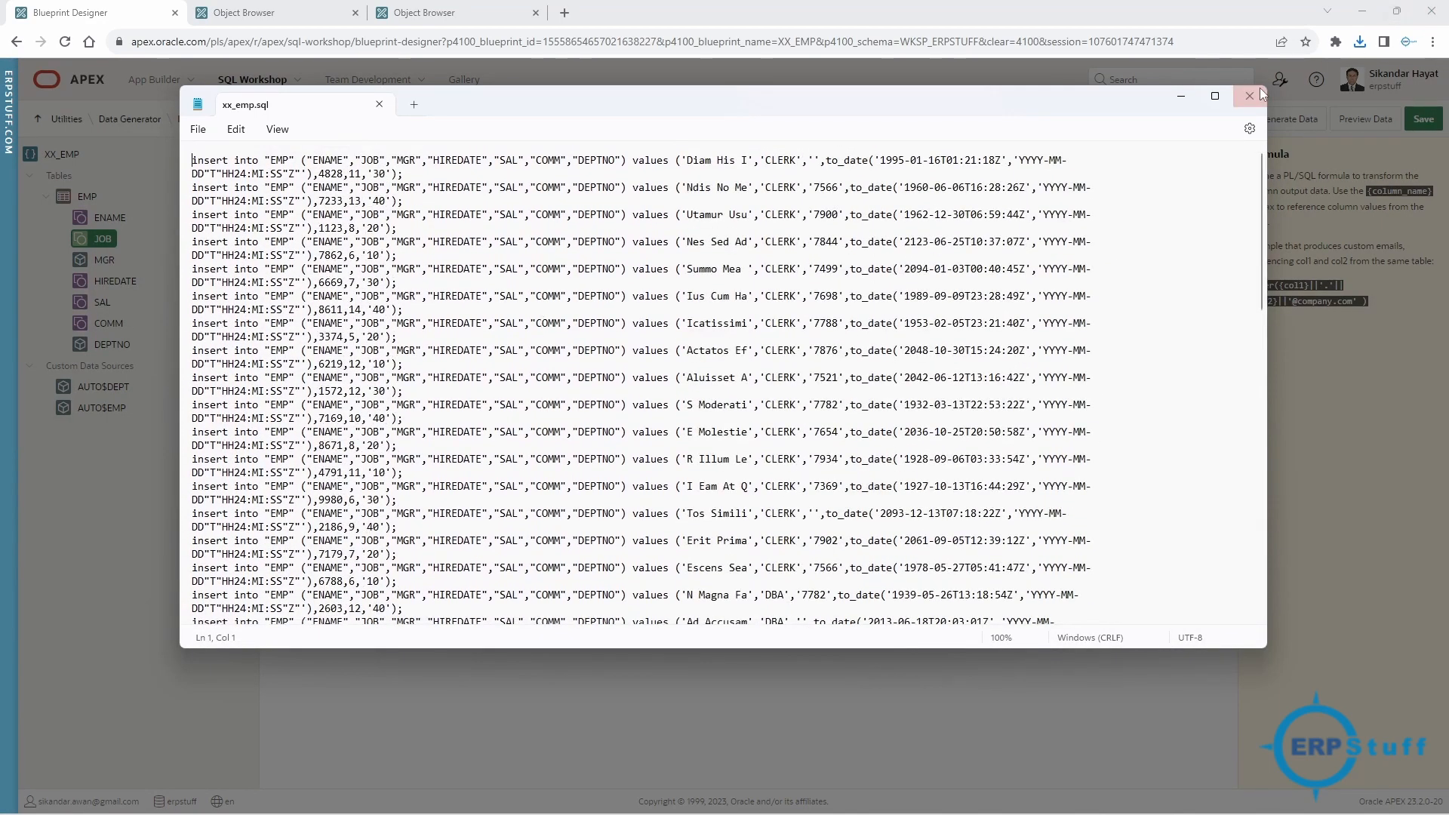
click(1250, 96)
click(1288, 118)
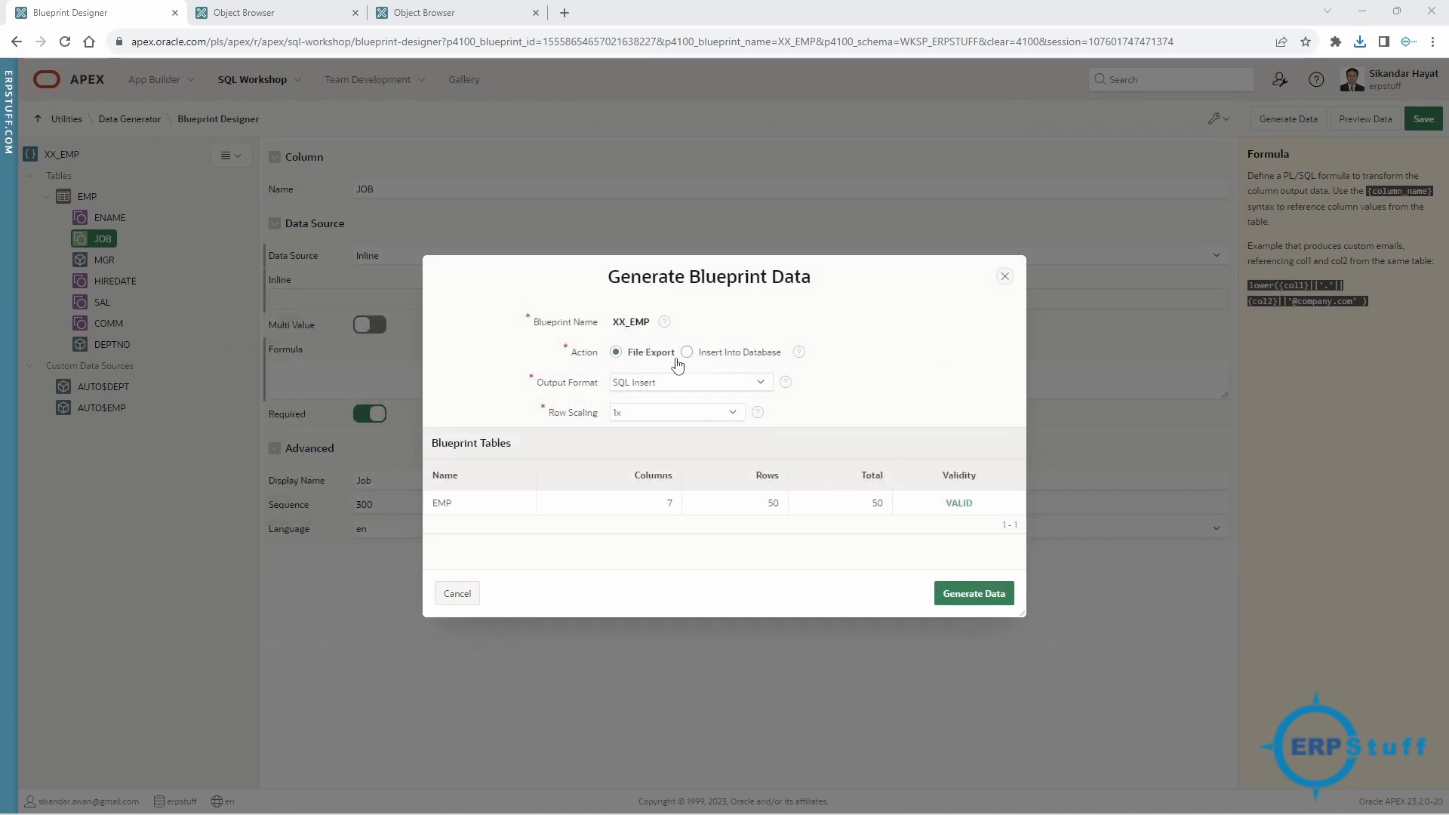
Insert the generated EMP data into the database using the Insert Into method at 1x row scaling.
click(644, 383)
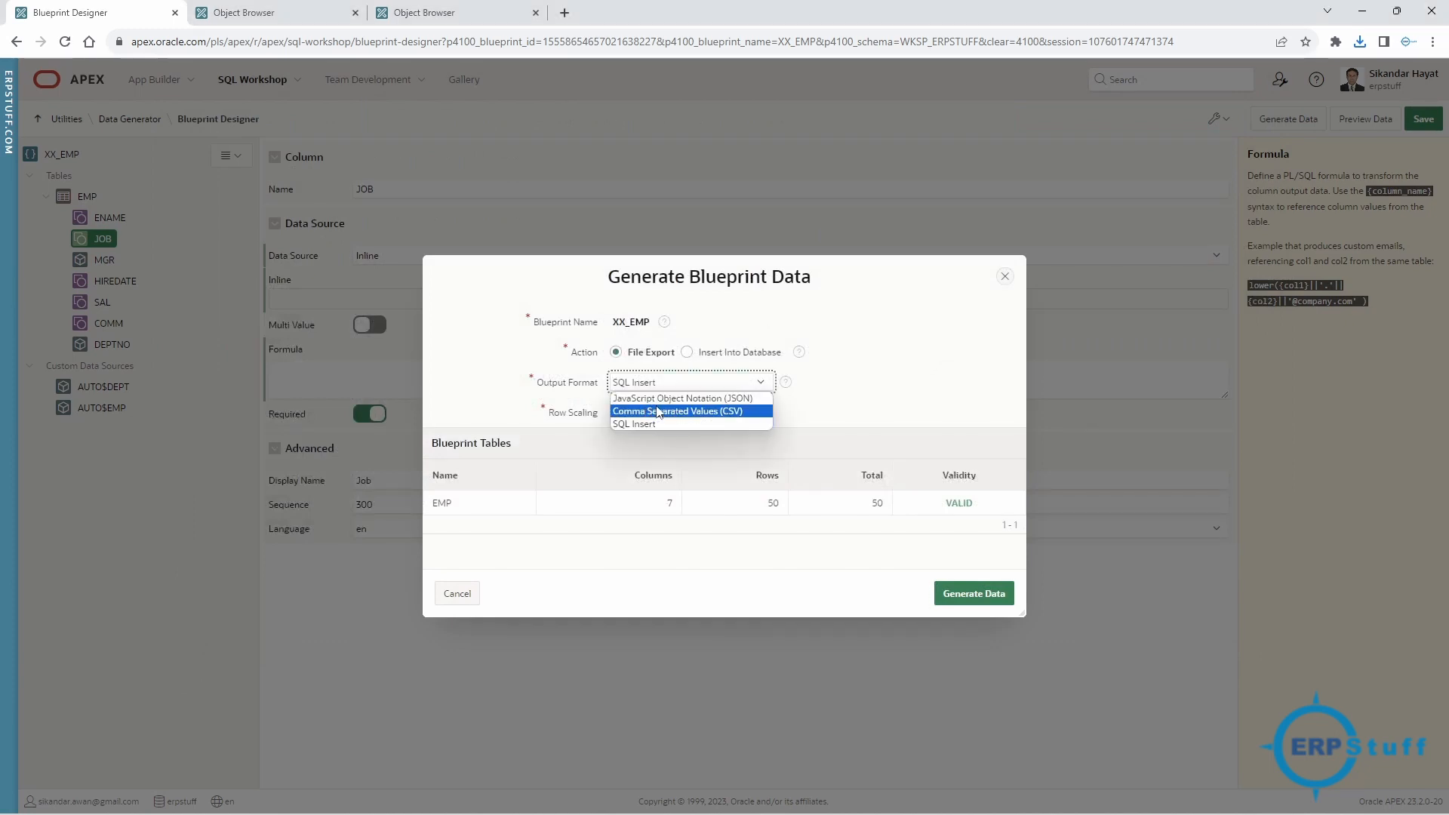
click(669, 398)
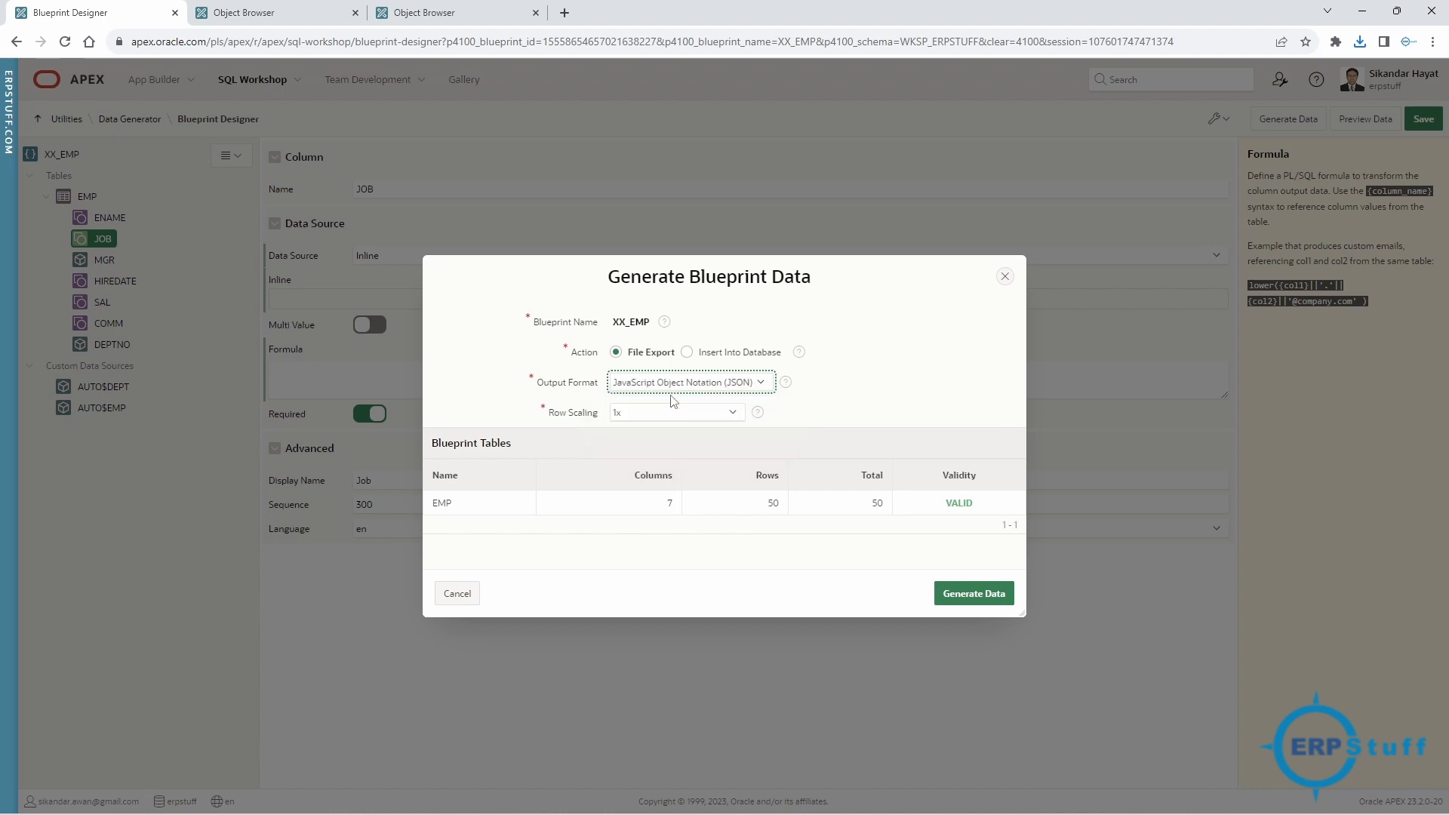
click(727, 357)
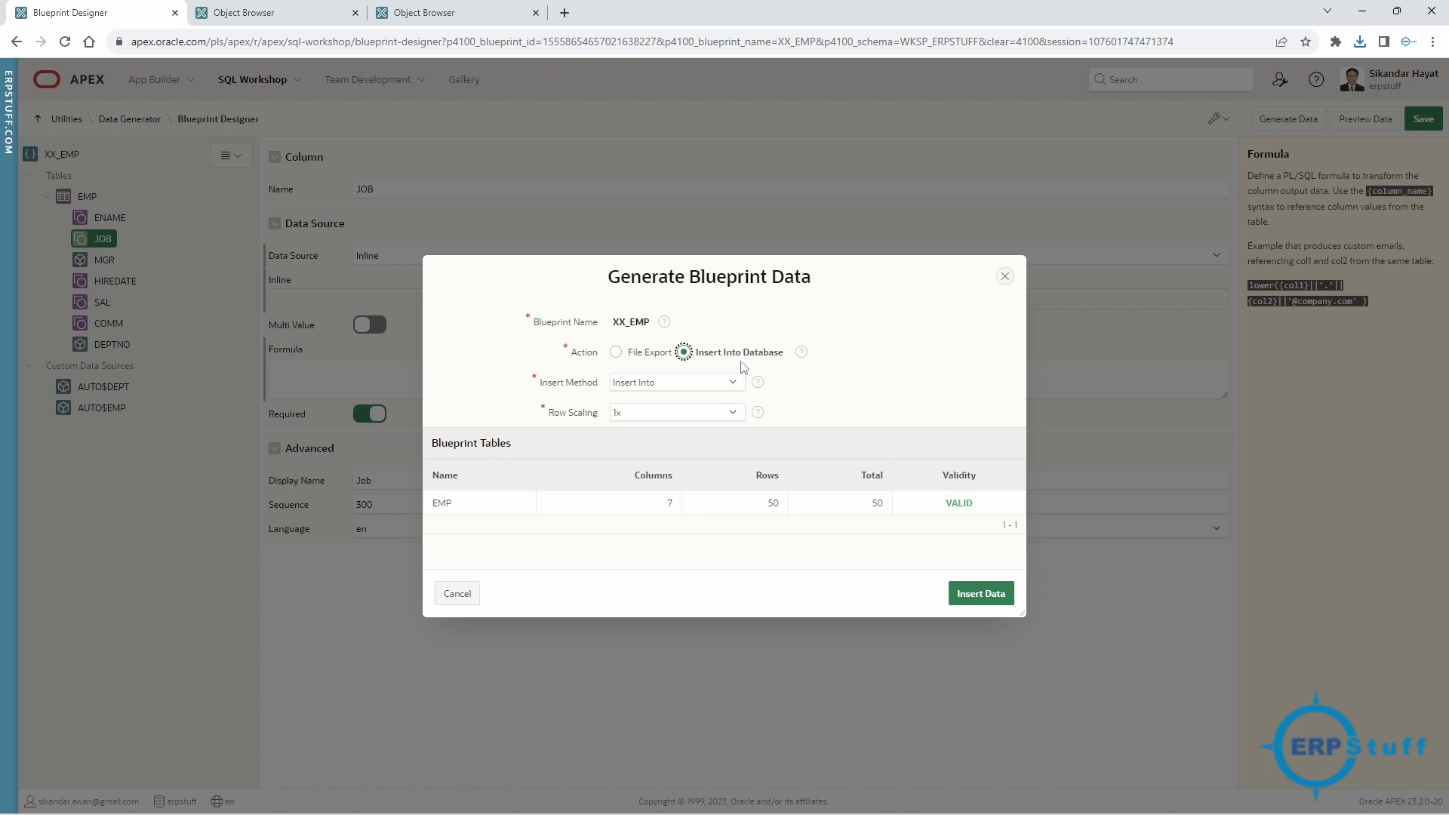
click(653, 385)
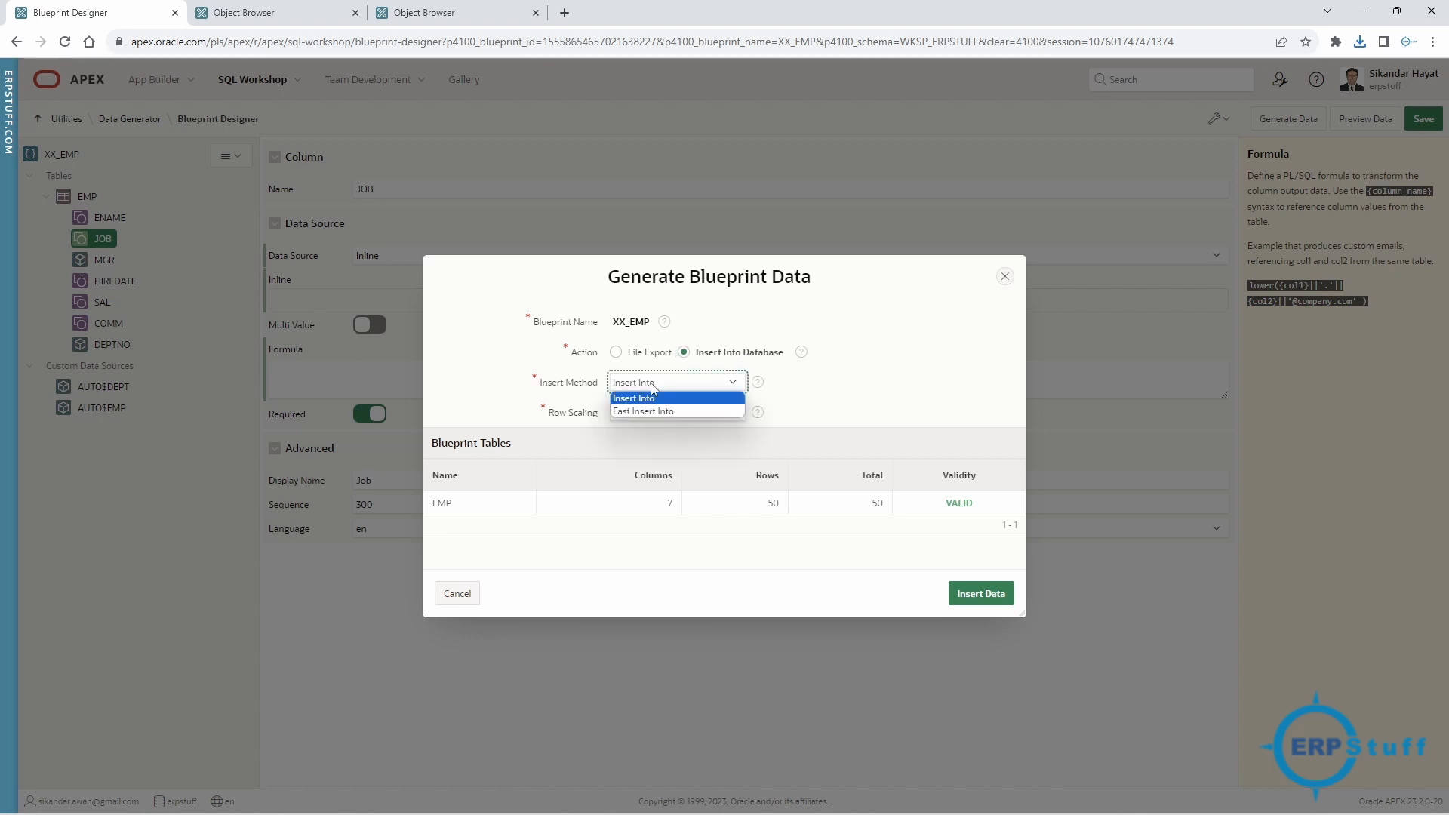
click(652, 388)
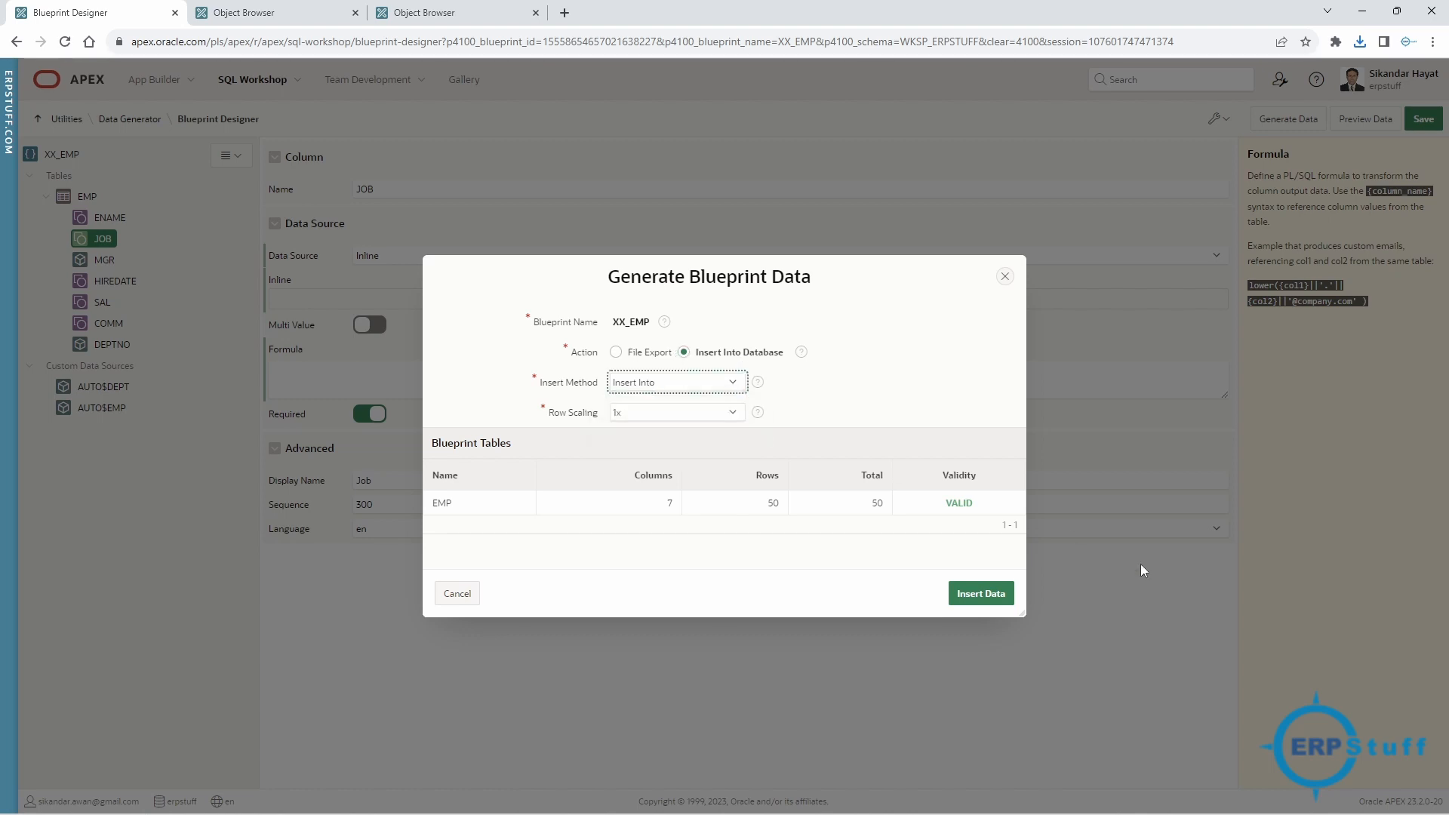
click(983, 594)
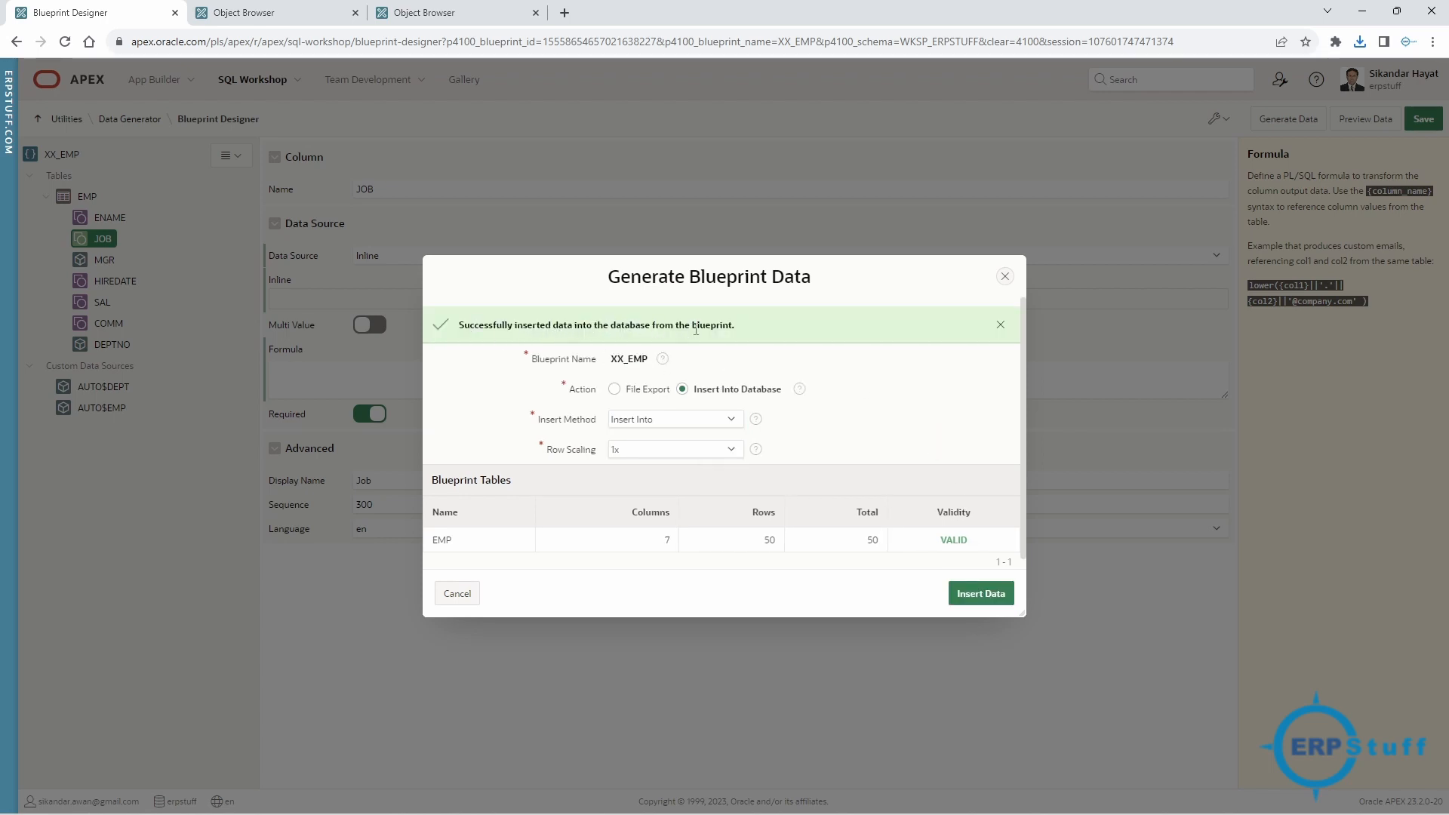
Refresh the EMP table's data in Object Browser and examine the inserted rows.
click(471, 16)
click(515, 225)
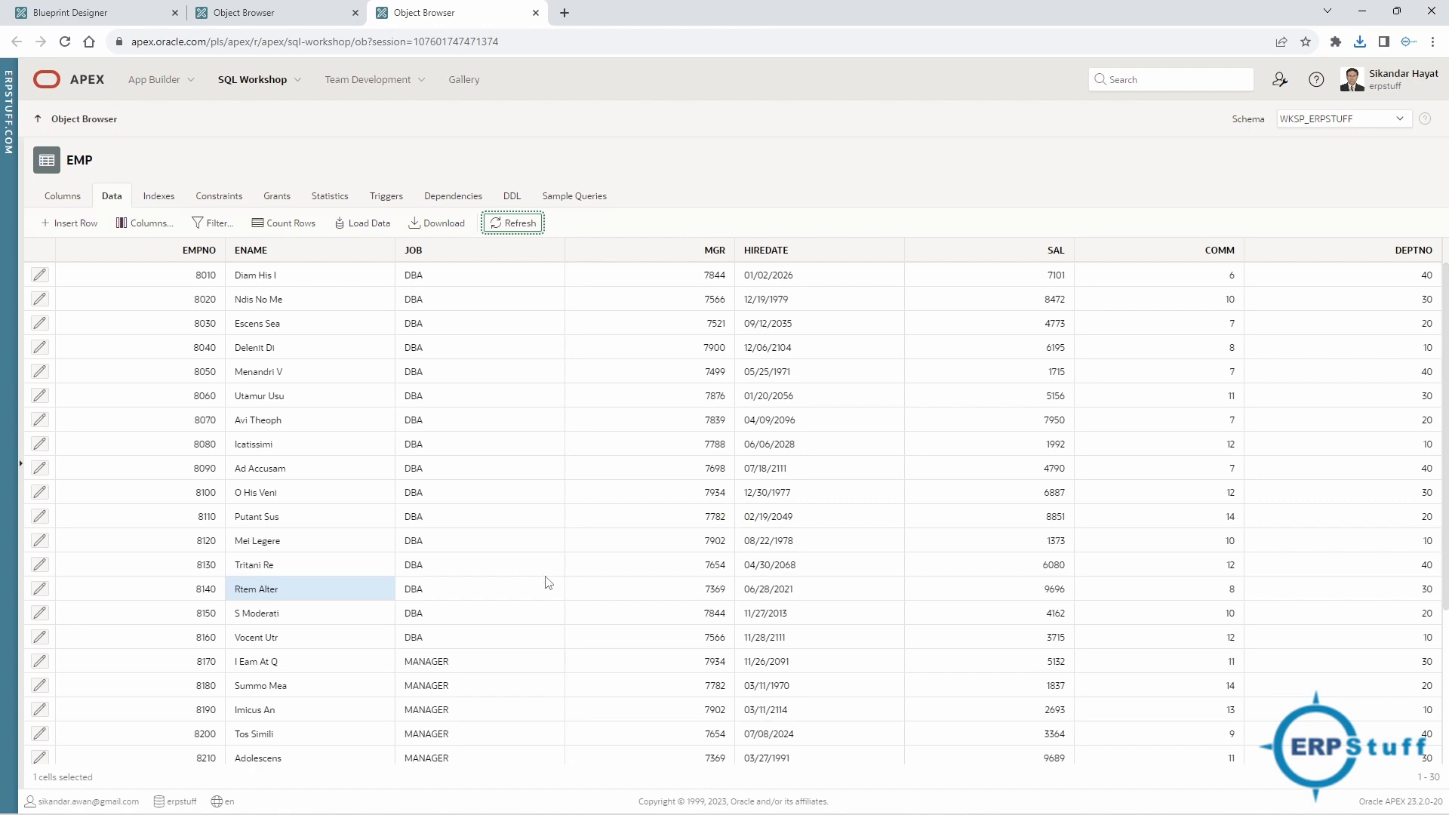
scroll(275, 412, down, 8)
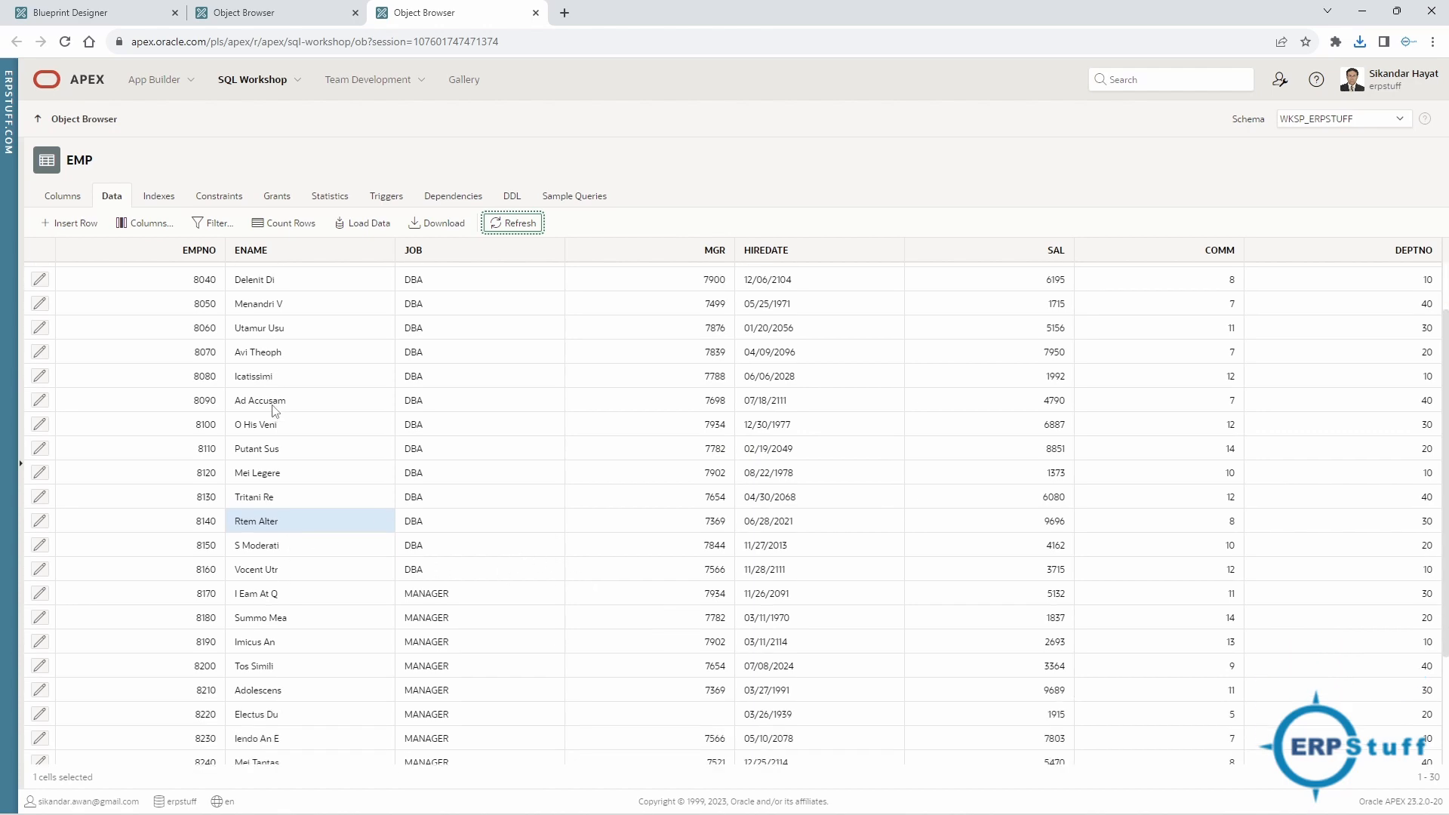
scroll(275, 411, down, 2)
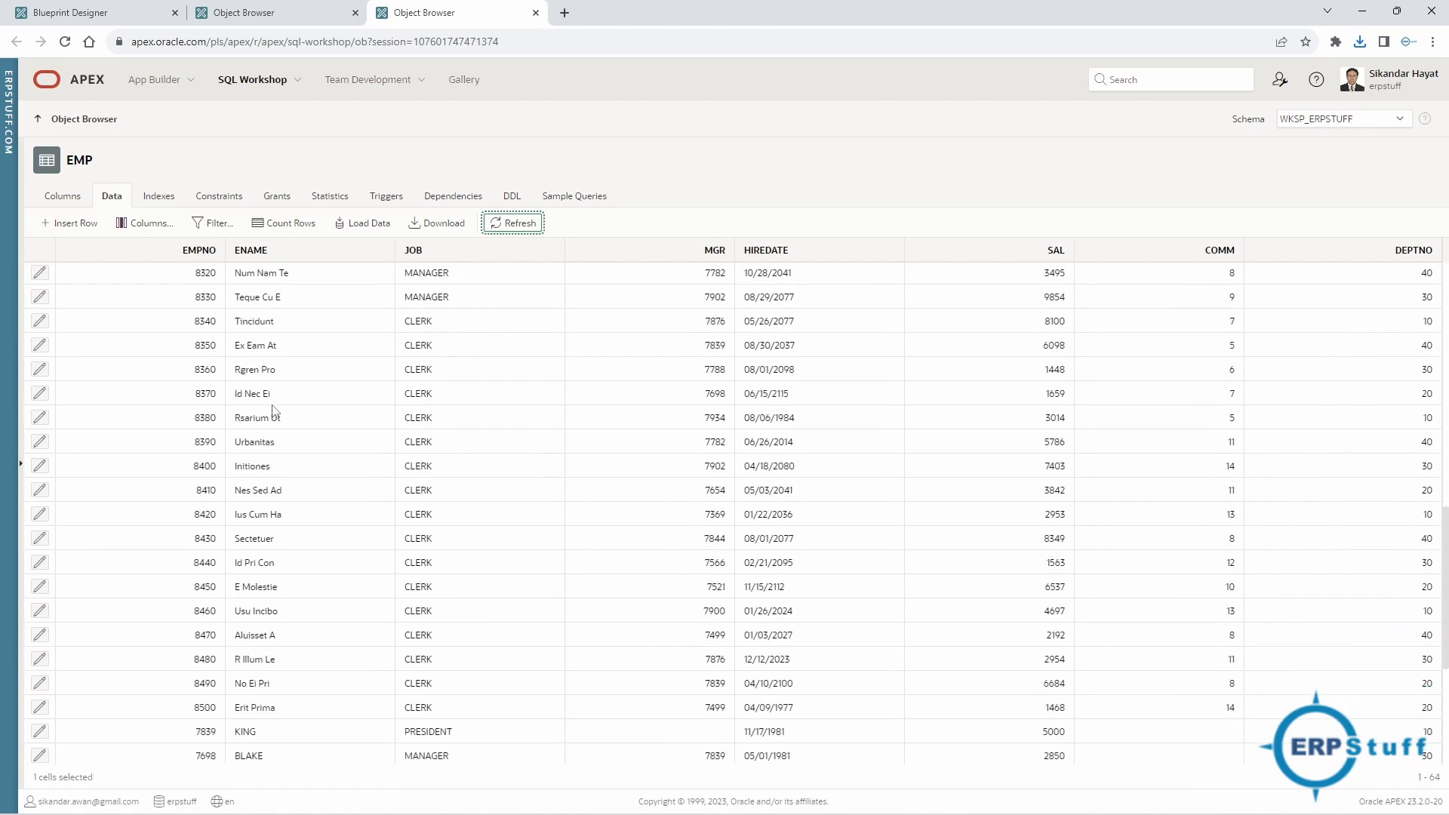
scroll(275, 411, down, 4)
scroll(275, 412, up, 14)
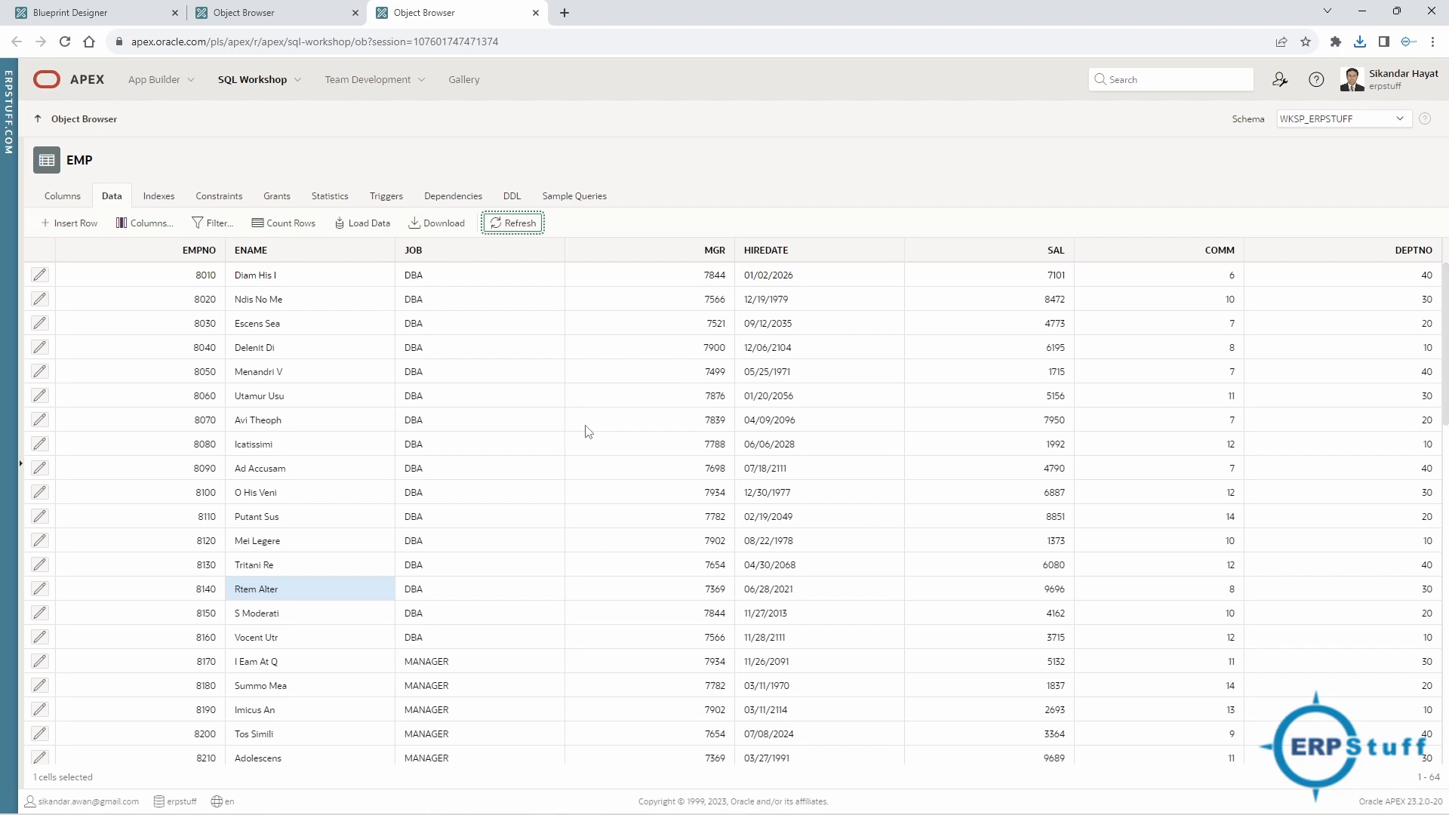
Return to the Blueprint Designer and insert the generated data again with the Fast Insert Into method.
click(125, 15)
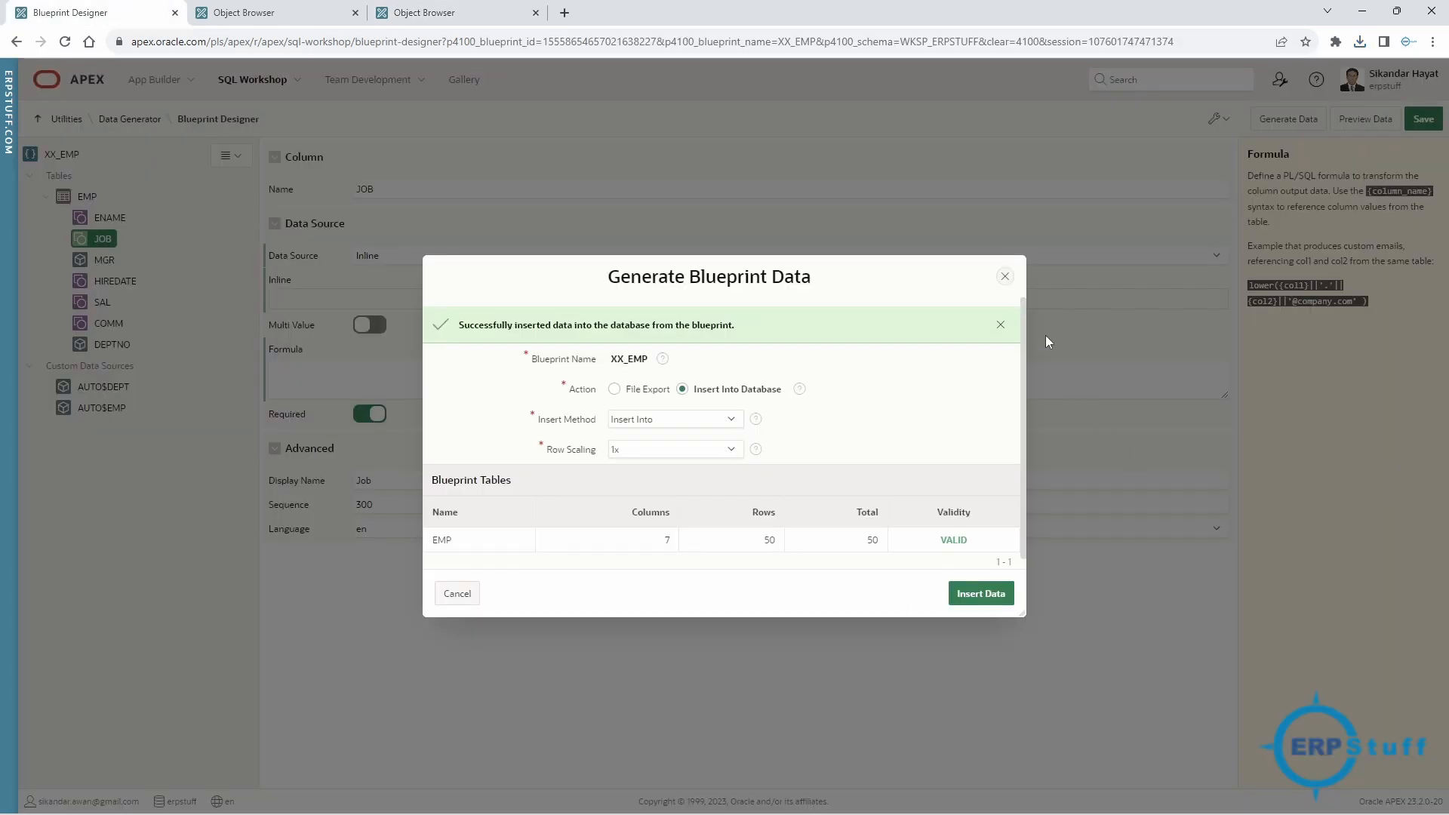
click(1001, 326)
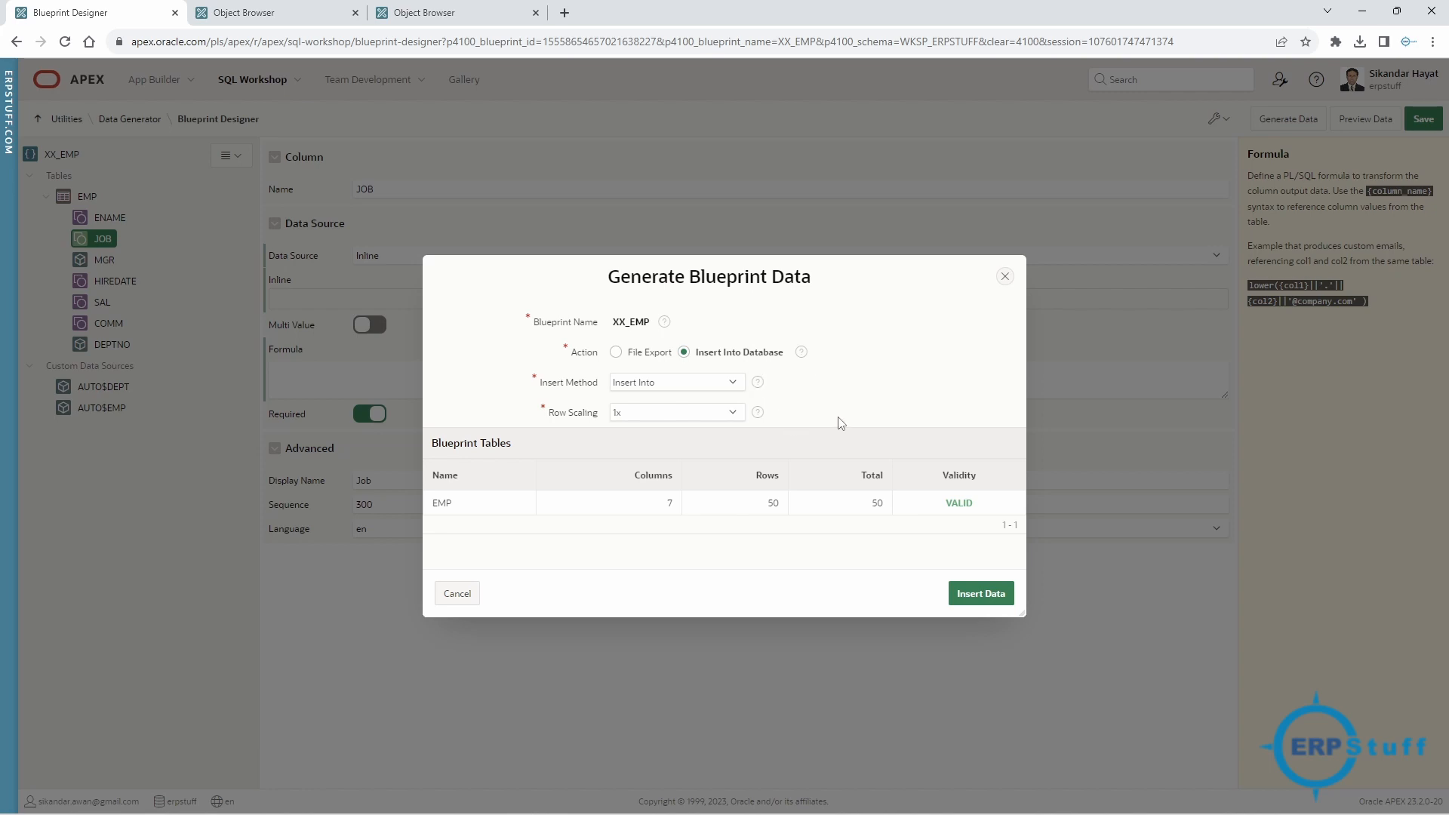
click(739, 385)
click(673, 409)
click(981, 594)
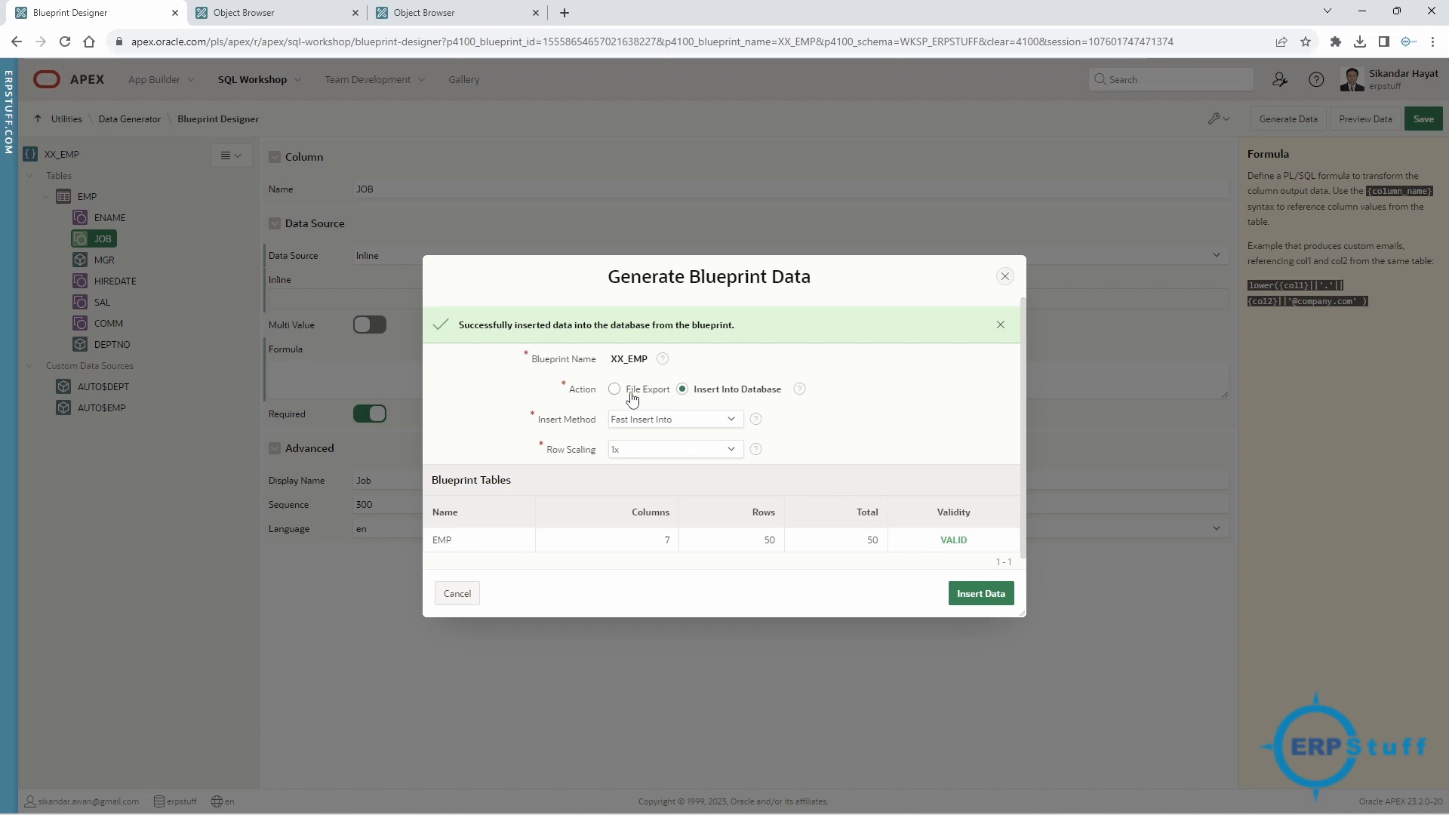
Set row scaling to 100x and try to insert the scaled EMP data into the database.
click(646, 451)
click(633, 593)
drag(767, 540, 795, 547)
click(985, 599)
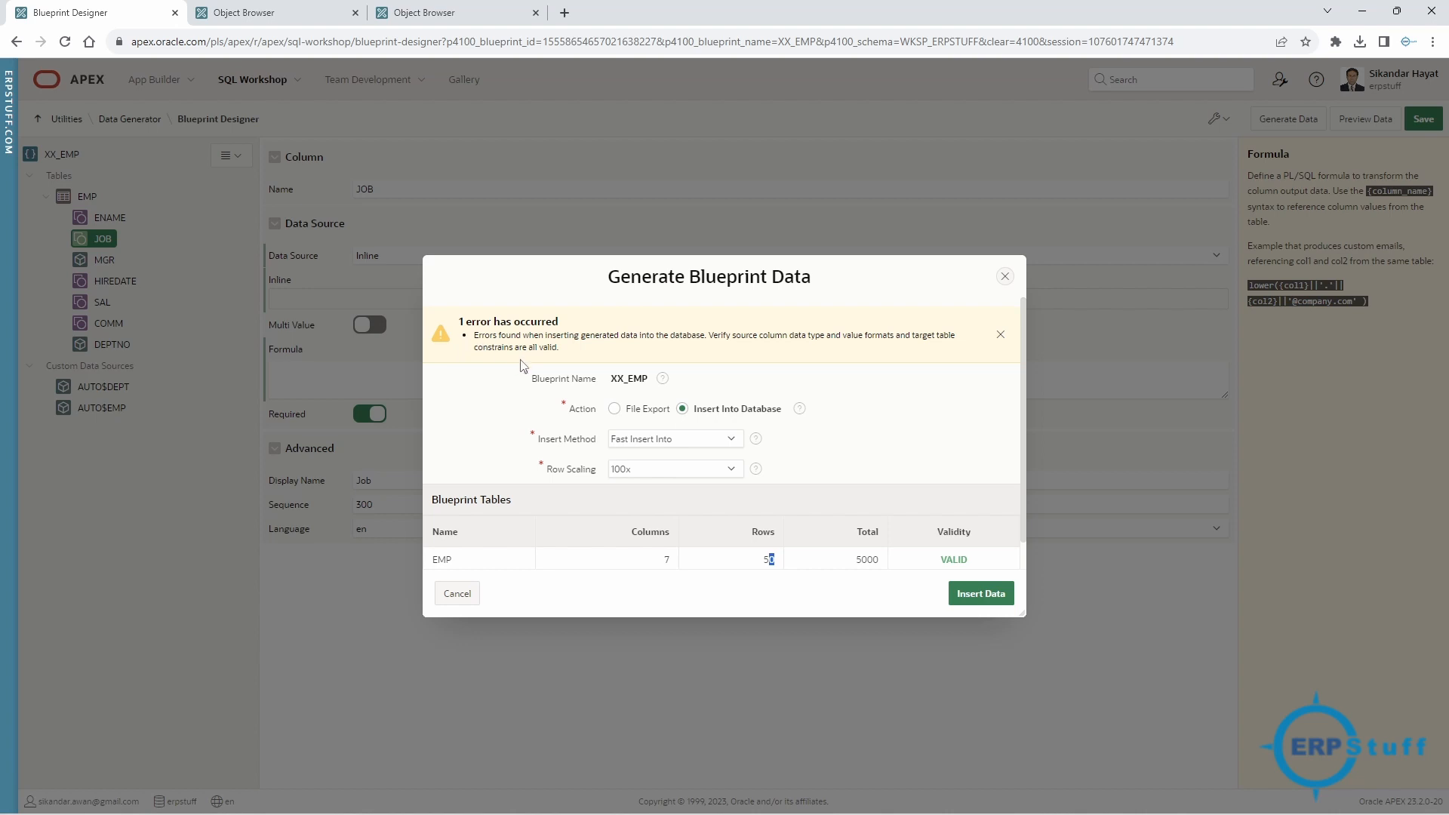
Examine the insertion error details and the current insert settings in the Generate Blueprint Data dialog.
drag(476, 333, 930, 340)
click(594, 350)
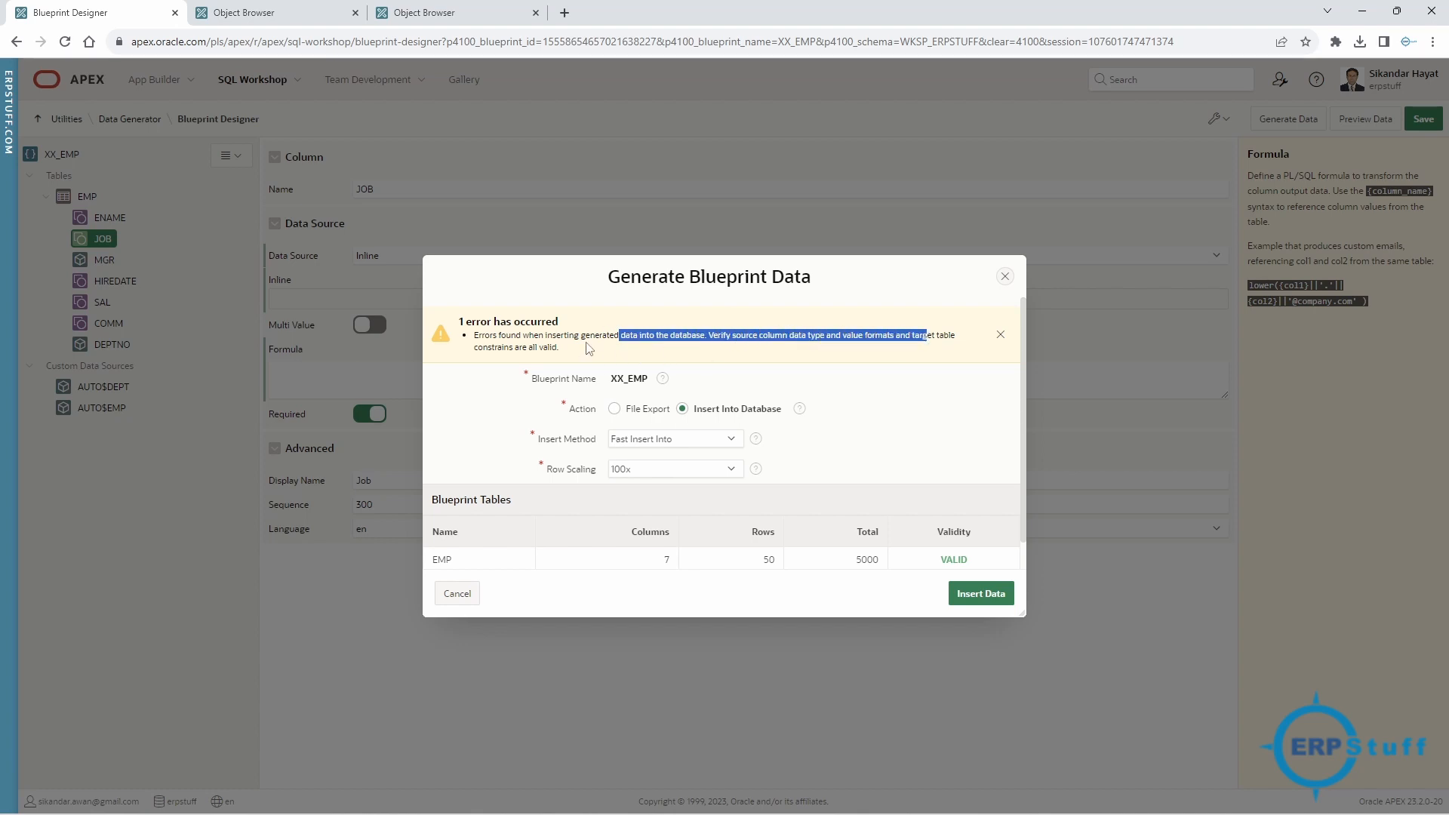
scroll(645, 446, down, 1)
scroll(645, 446, up, 1)
scroll(645, 446, down, 1)
scroll(645, 446, up, 1)
scroll(646, 451, down, 1)
scroll(647, 450, up, 1)
scroll(646, 451, down, 1)
scroll(647, 450, up, 1)
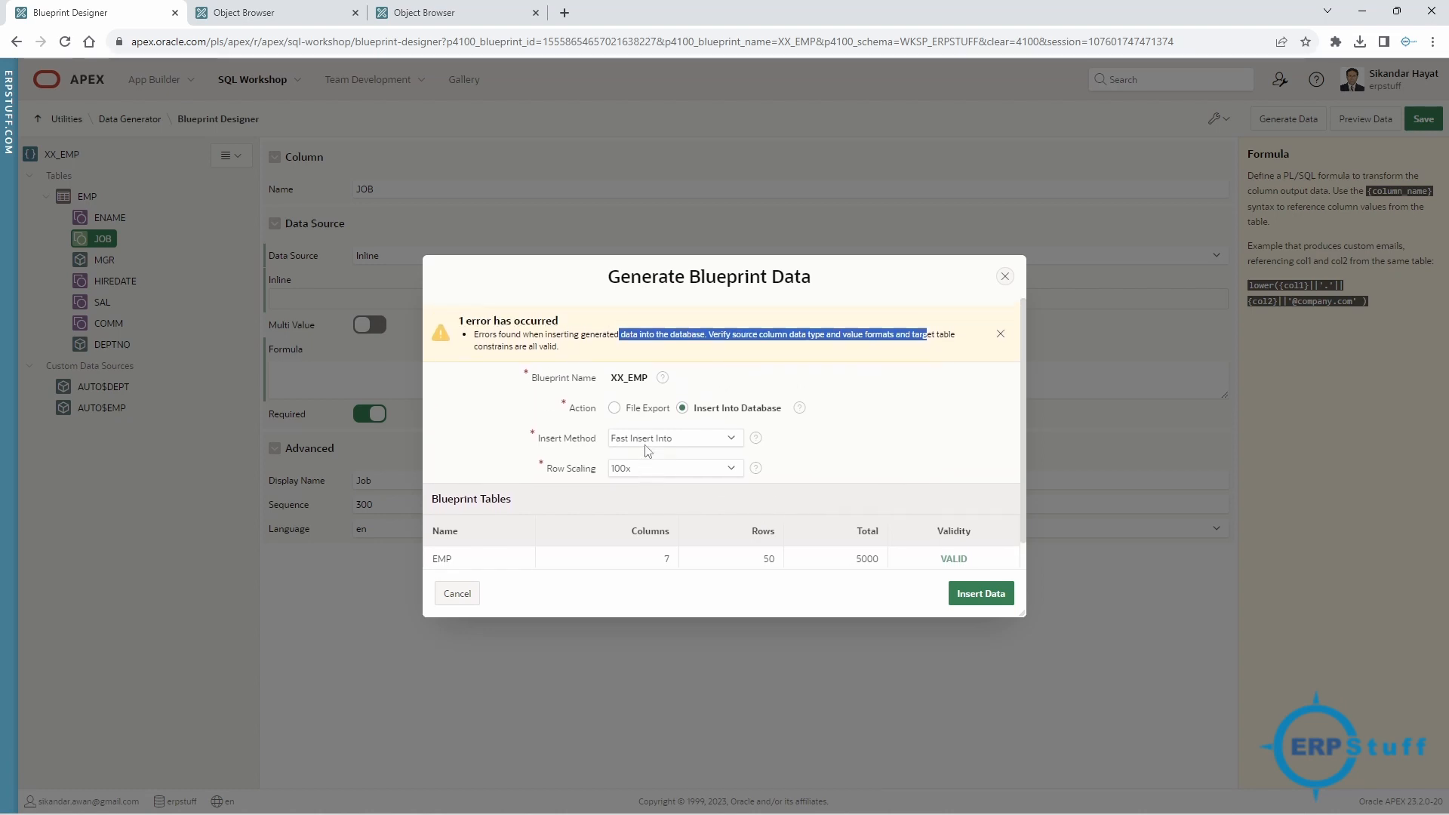
scroll(646, 451, down, 1)
scroll(647, 451, down, 1)
scroll(647, 451, up, 1)
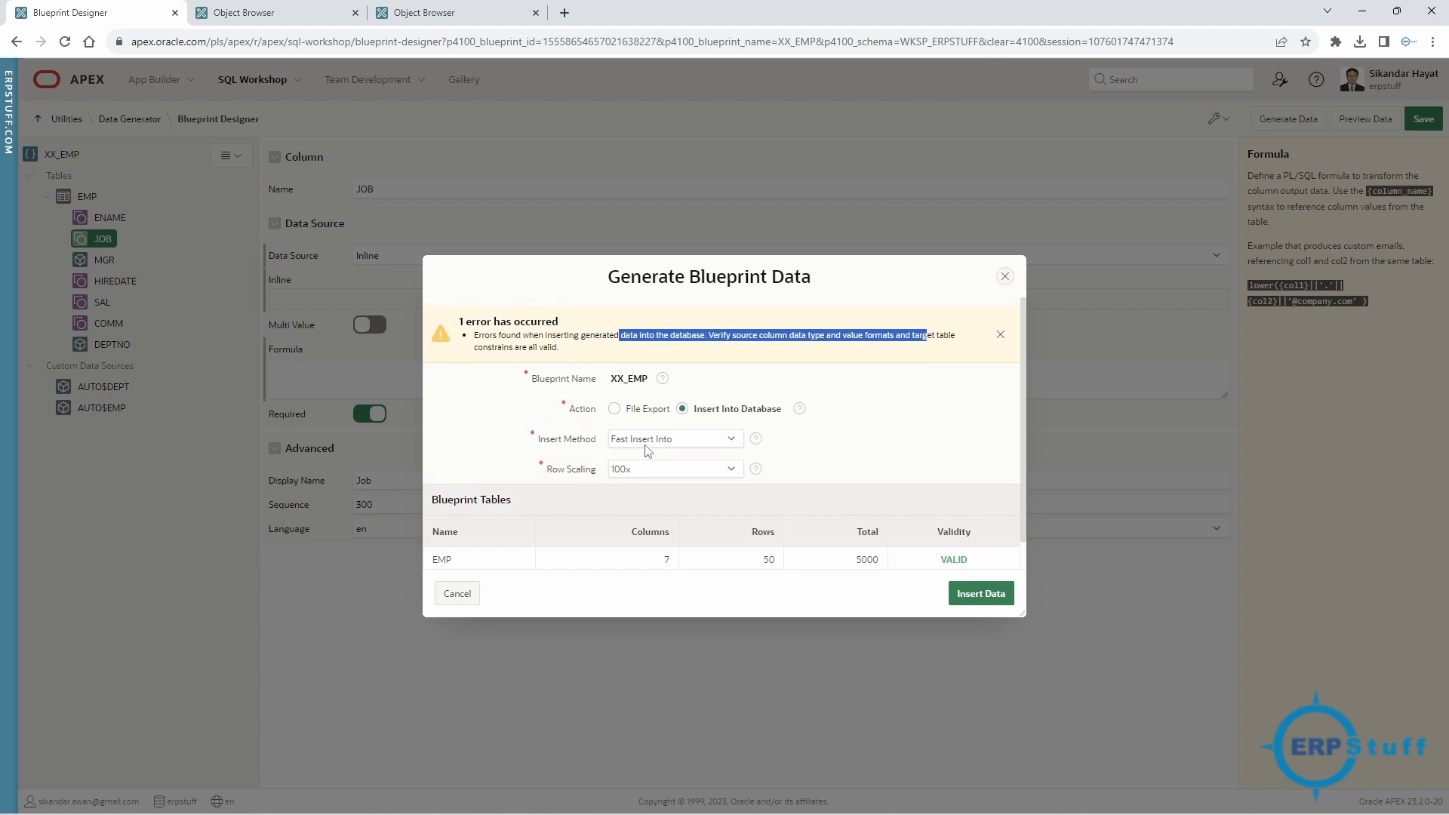
Try to insert the EMP data with the Insert Into method at 1x row scaling, and dismiss the error notices.
click(673, 439)
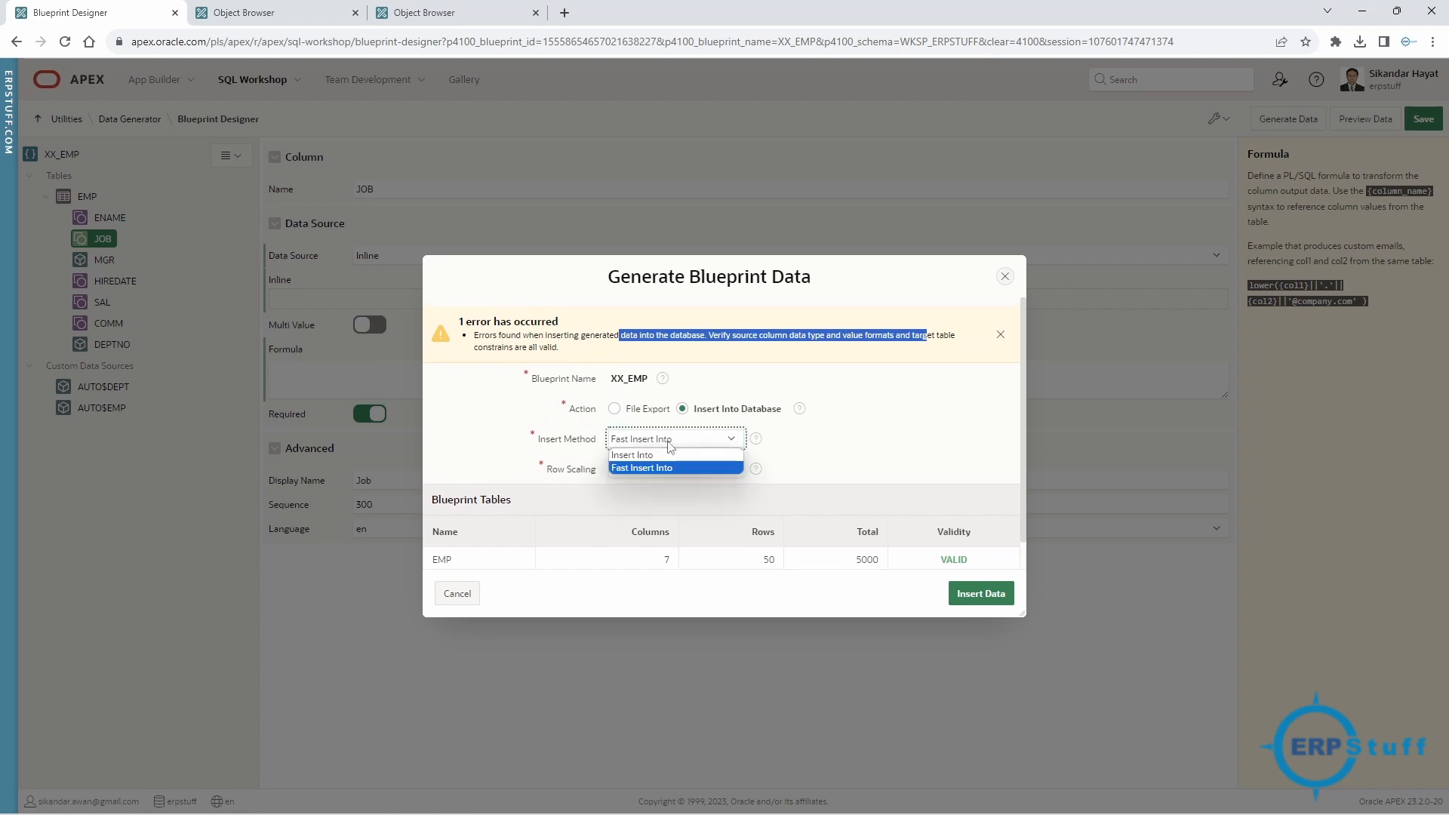
click(660, 456)
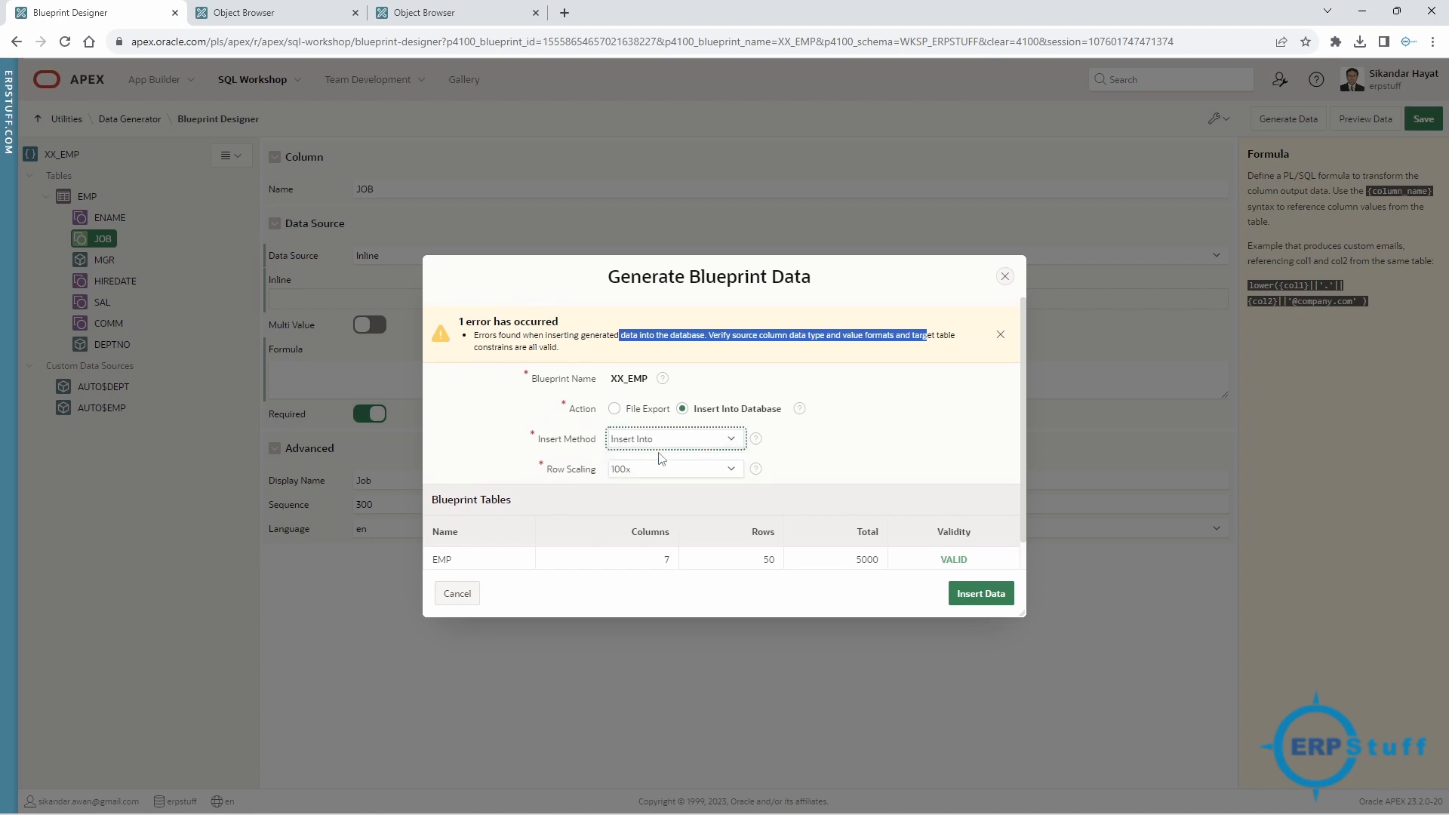
click(873, 404)
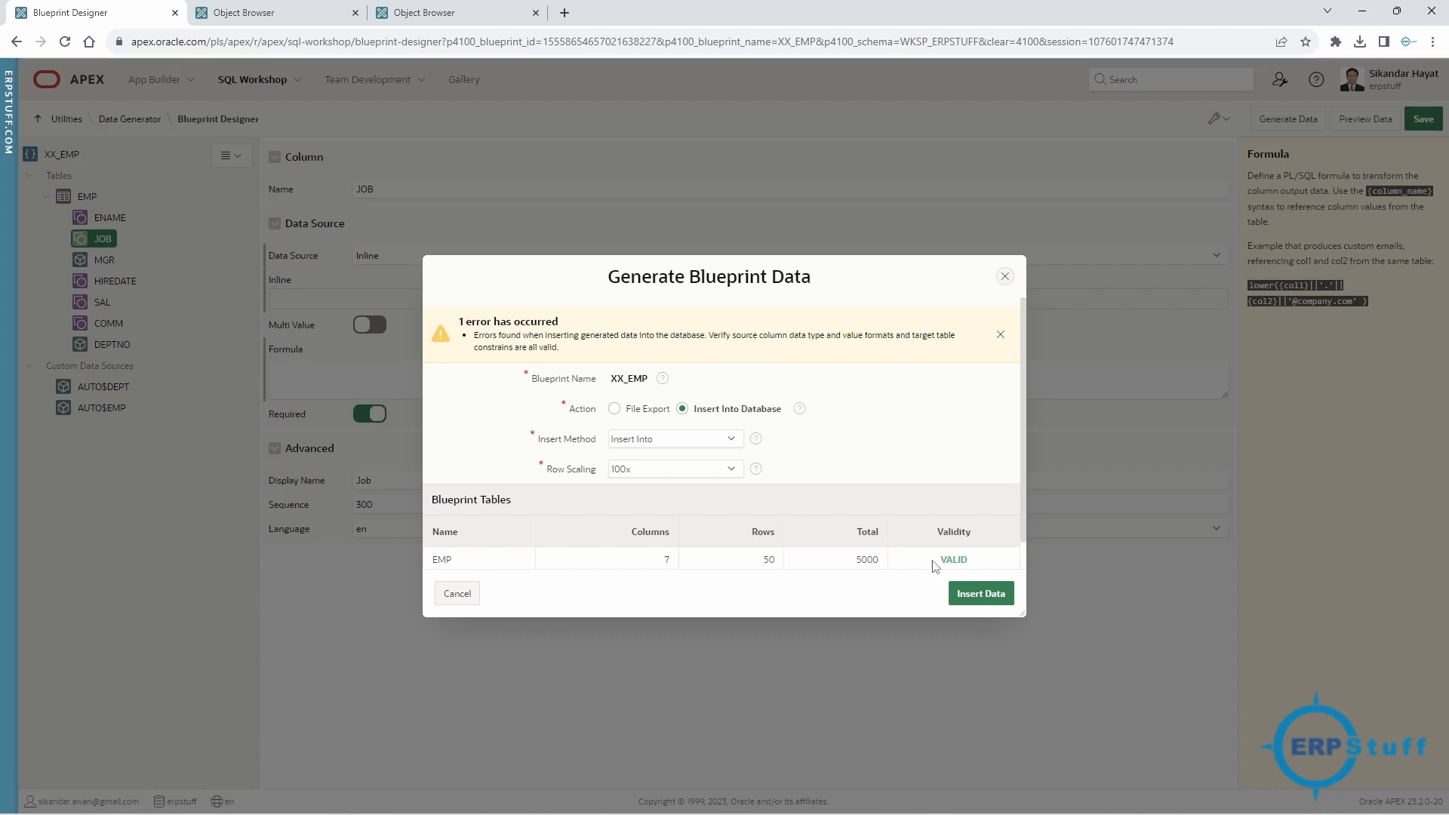
drag(934, 562, 1002, 550)
click(868, 381)
scroll(664, 355, up, 1)
click(626, 469)
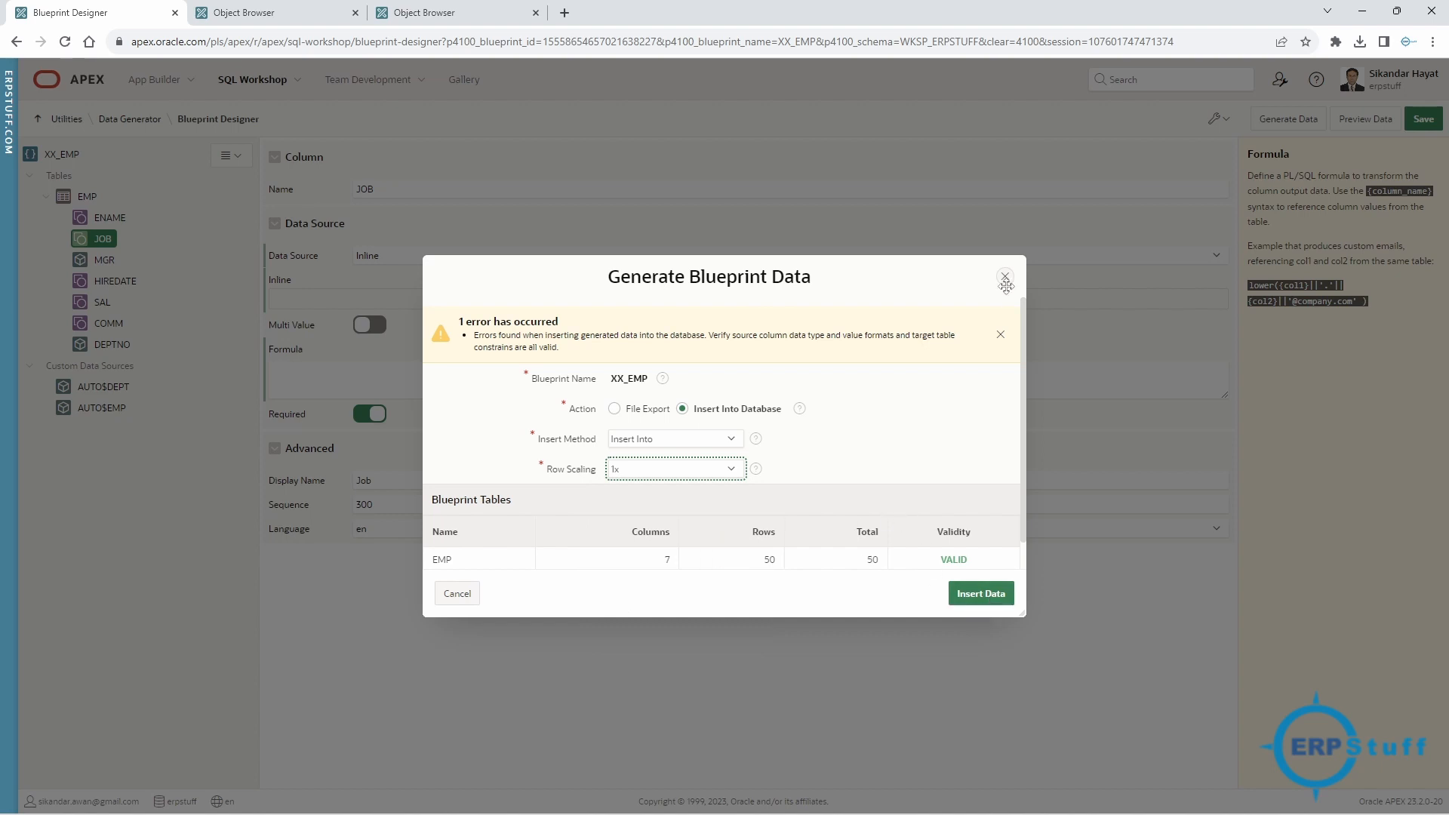
click(1000, 334)
click(969, 596)
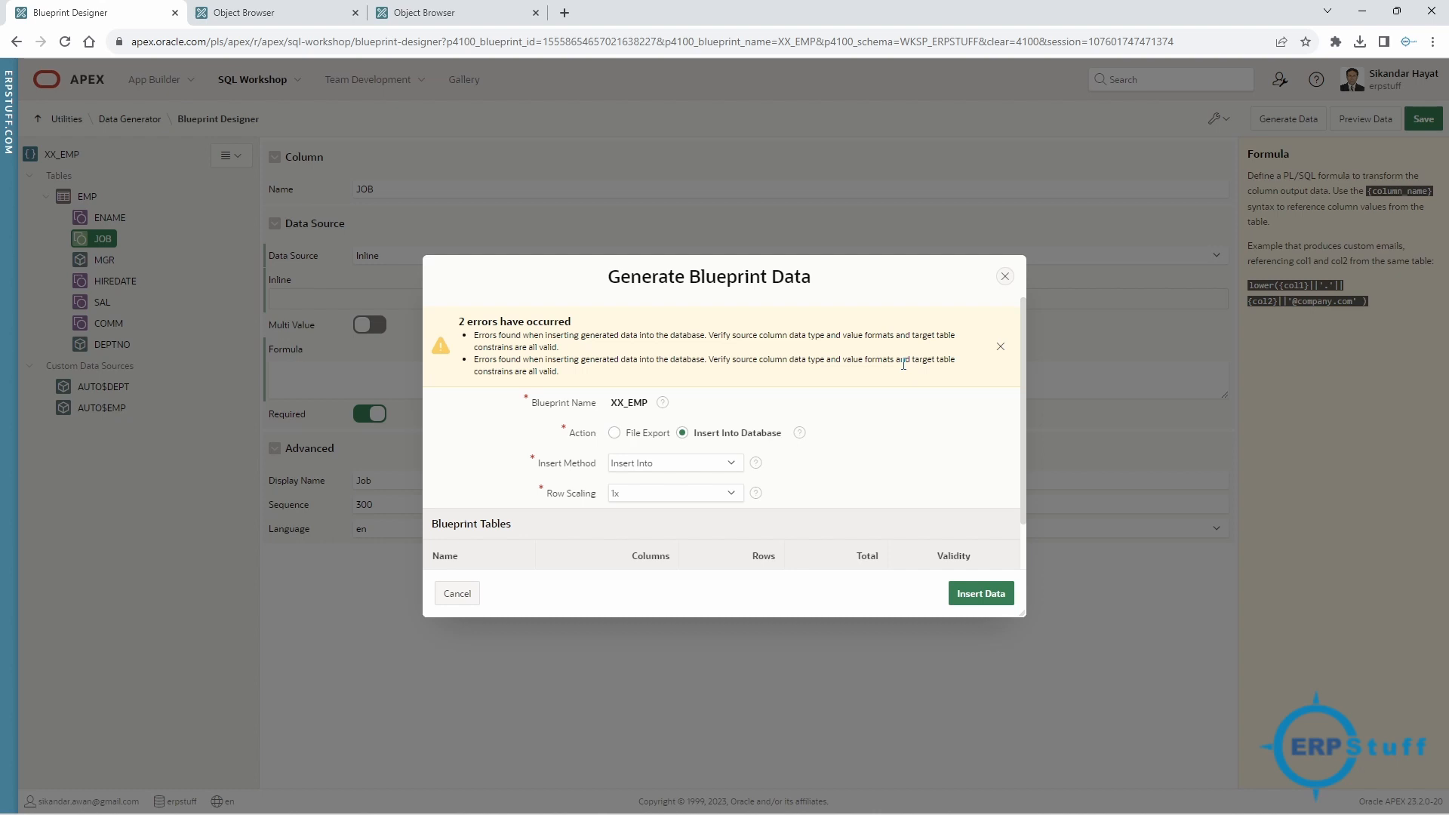
click(1001, 346)
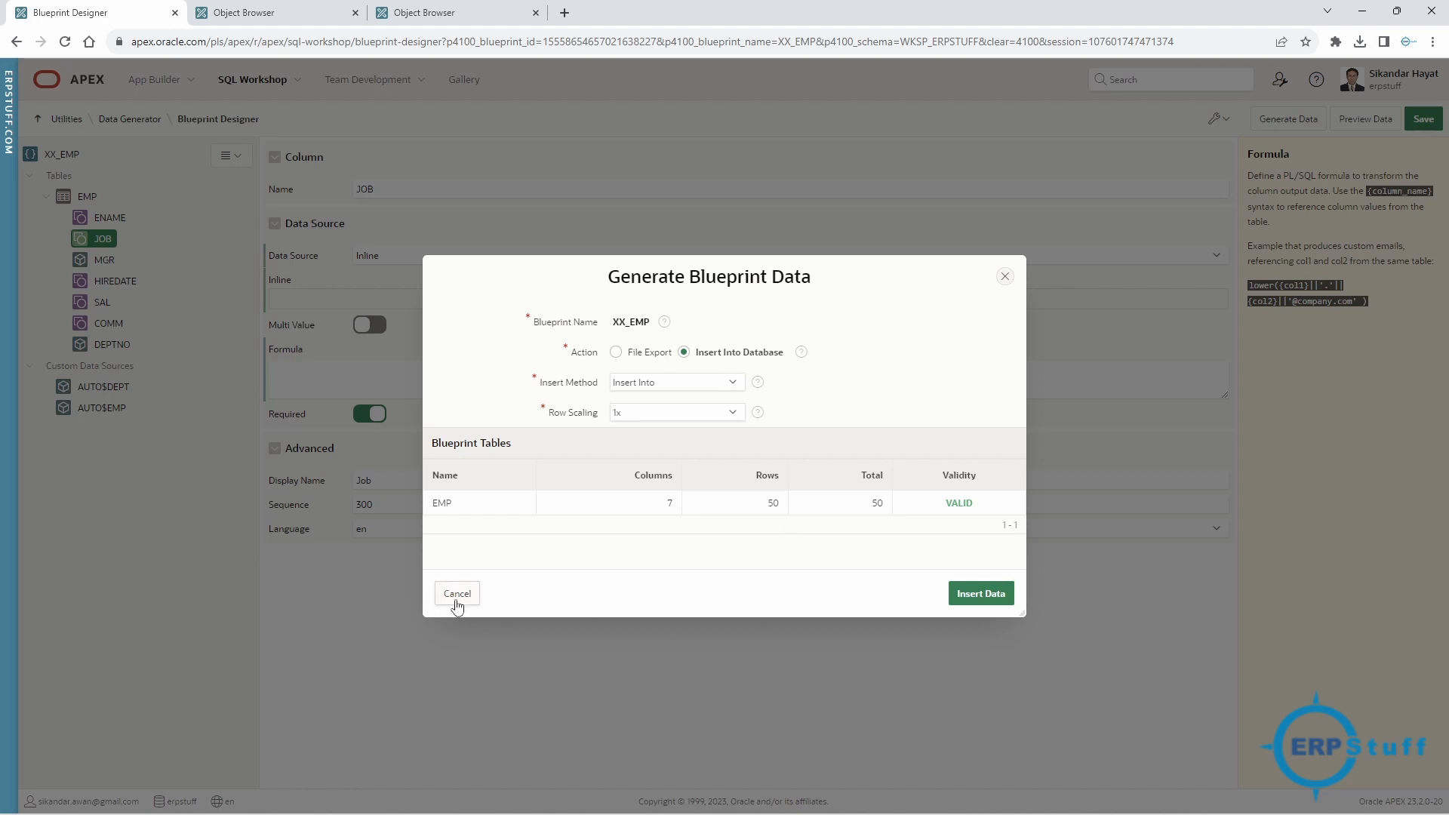
Export the generated data at 1x row scaling in JavaScript Object Notation (JSON) format and save it as xx_emp.json in Downloads.
click(643, 352)
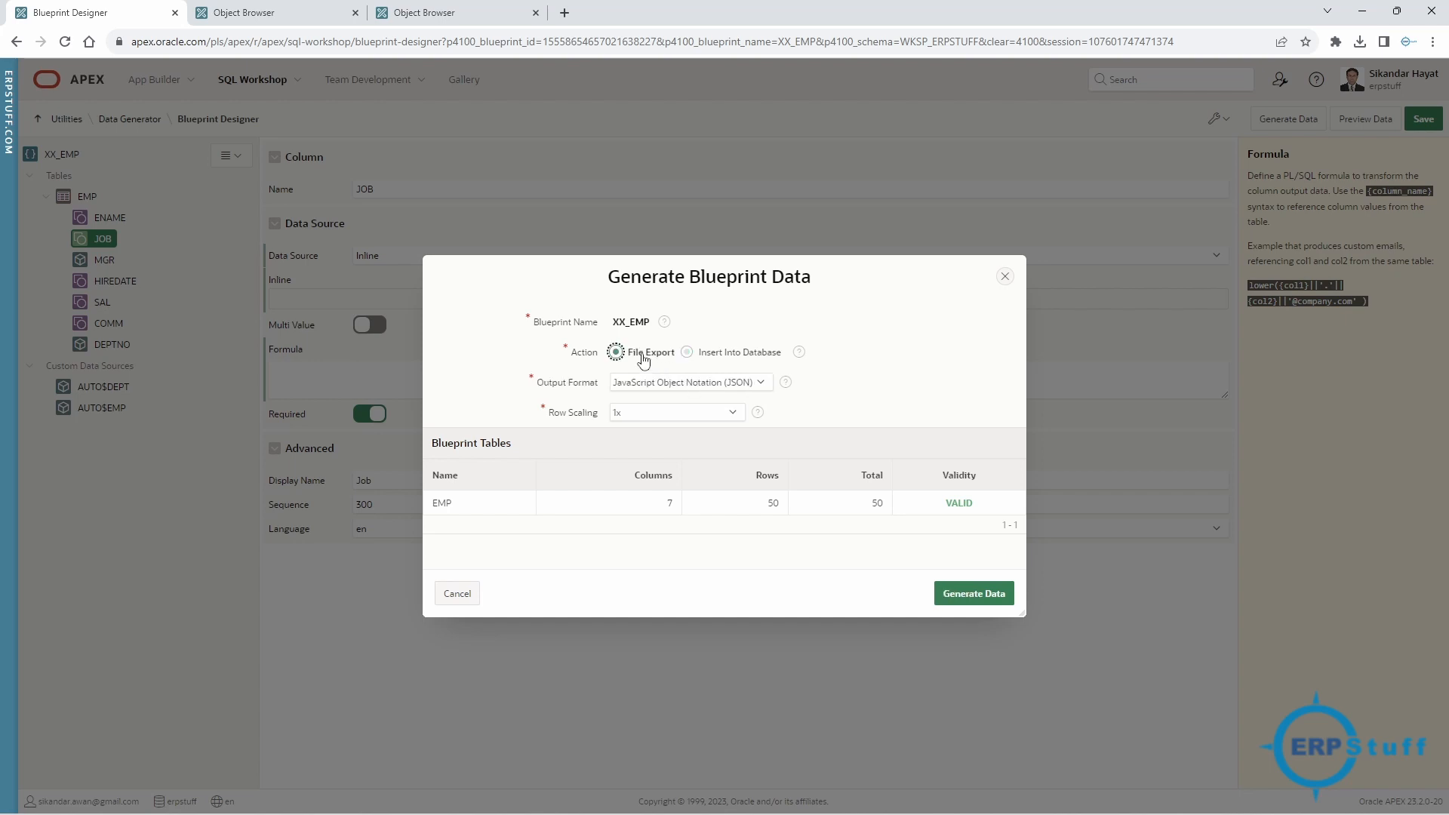
click(654, 385)
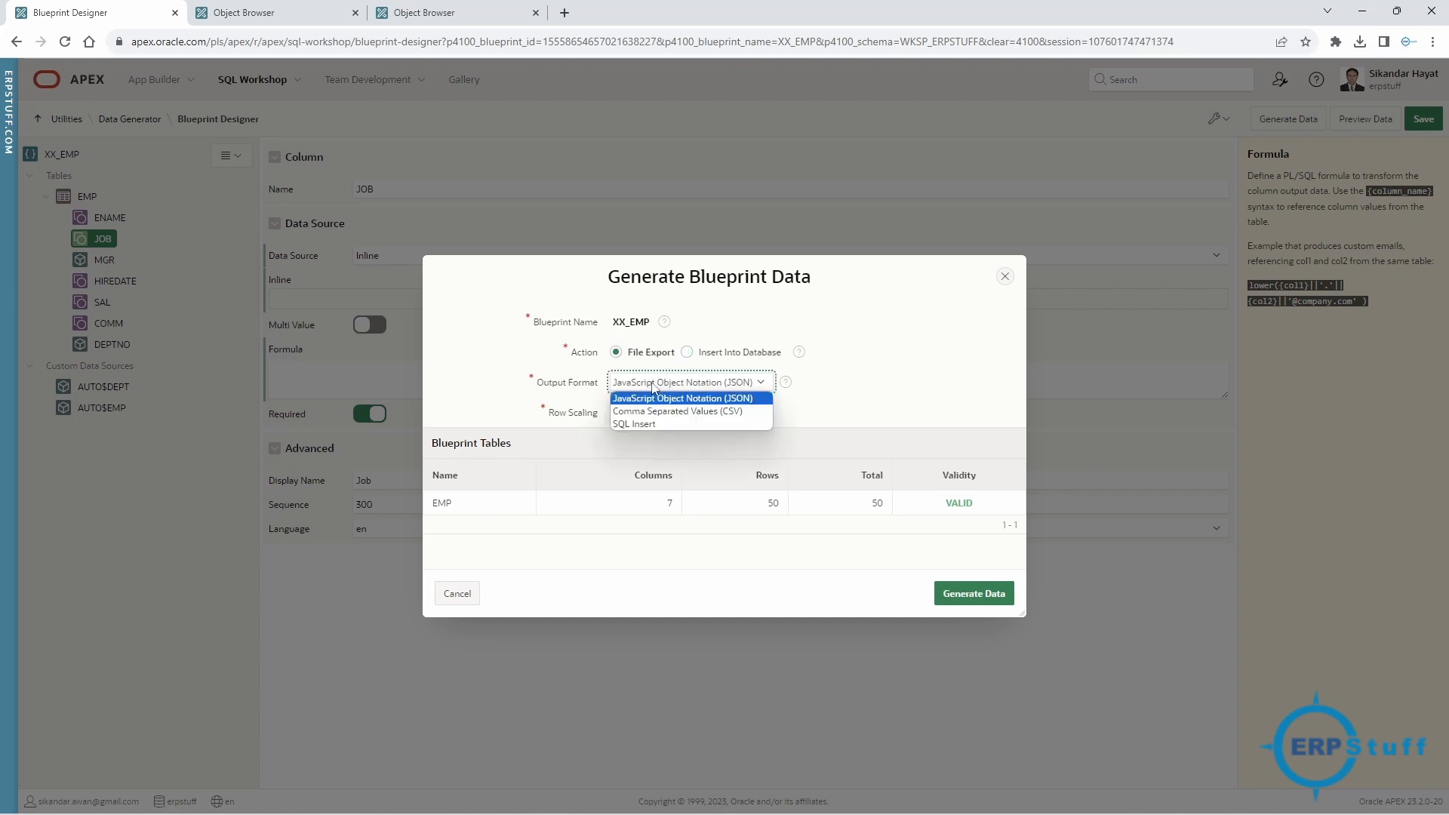
click(654, 385)
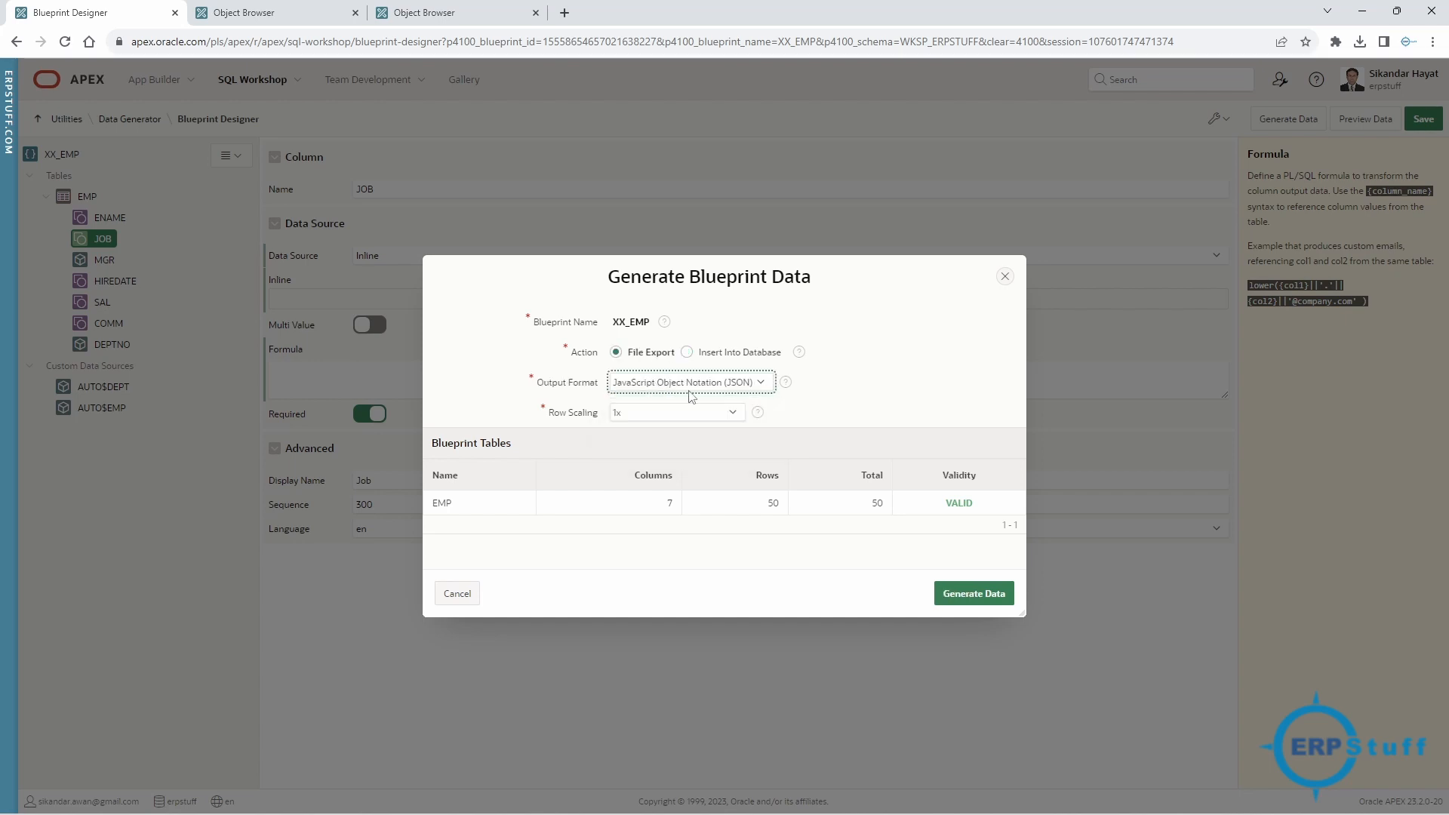
click(959, 596)
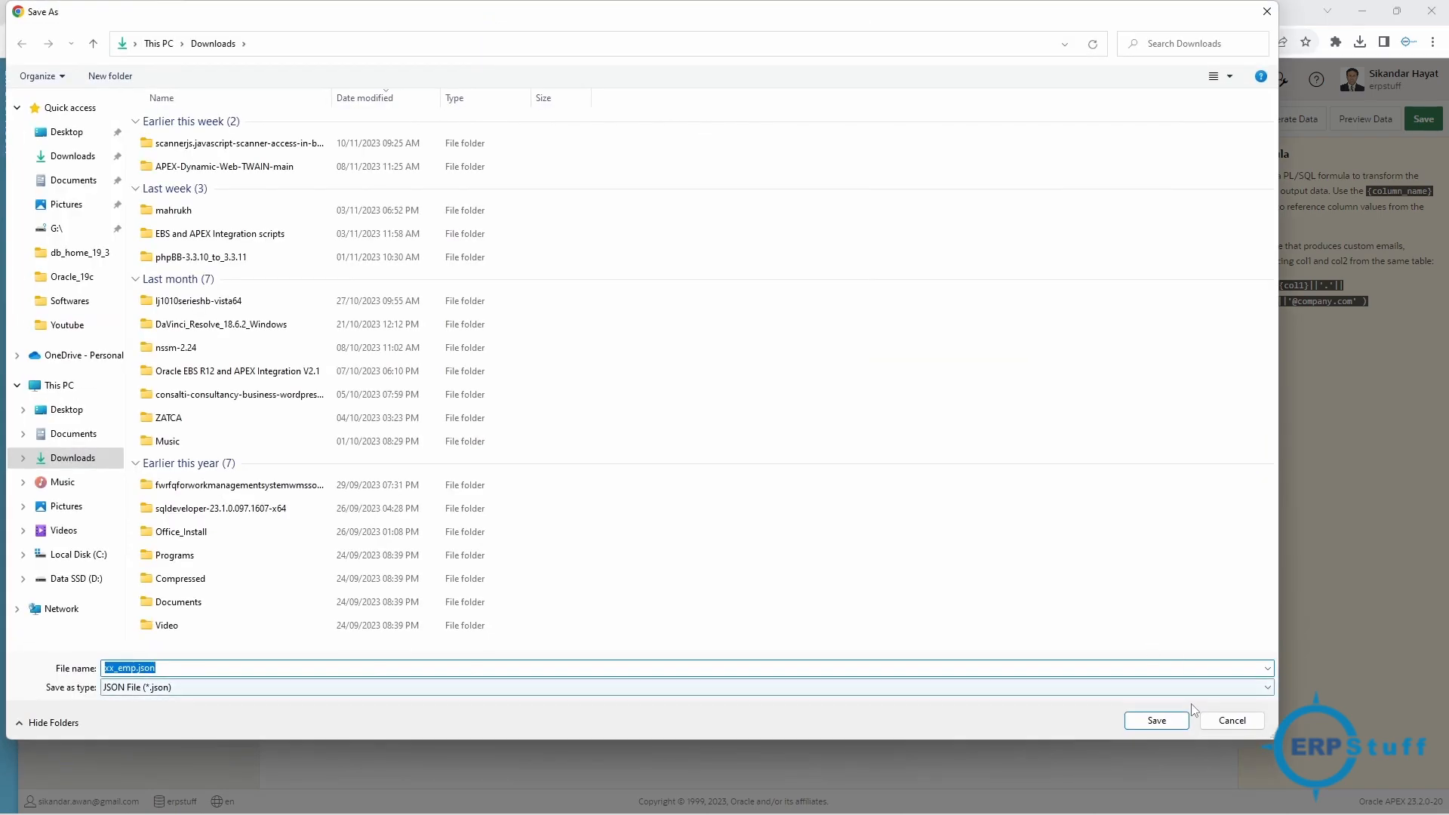
click(1162, 720)
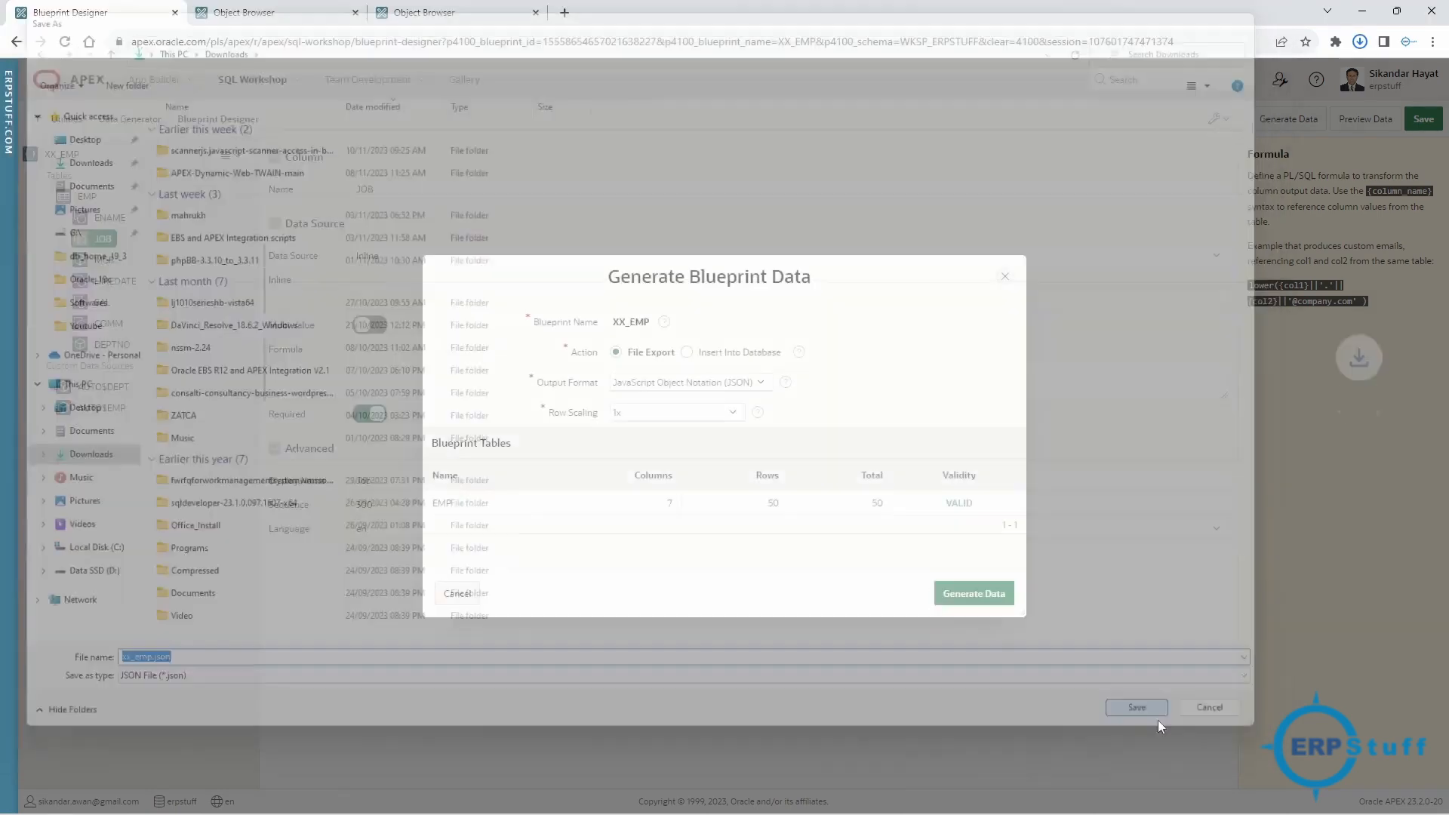
click(666, 388)
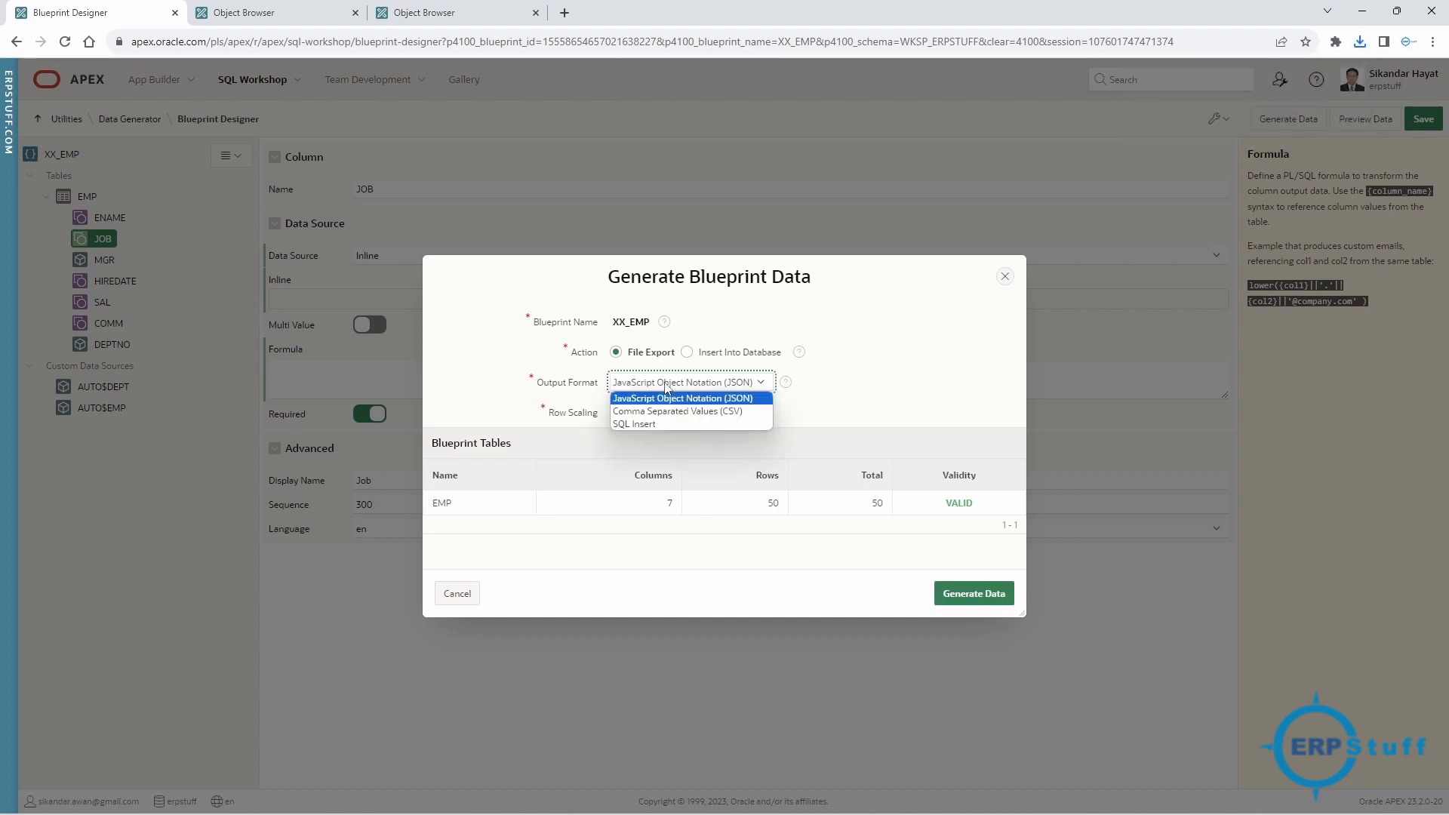
click(641, 424)
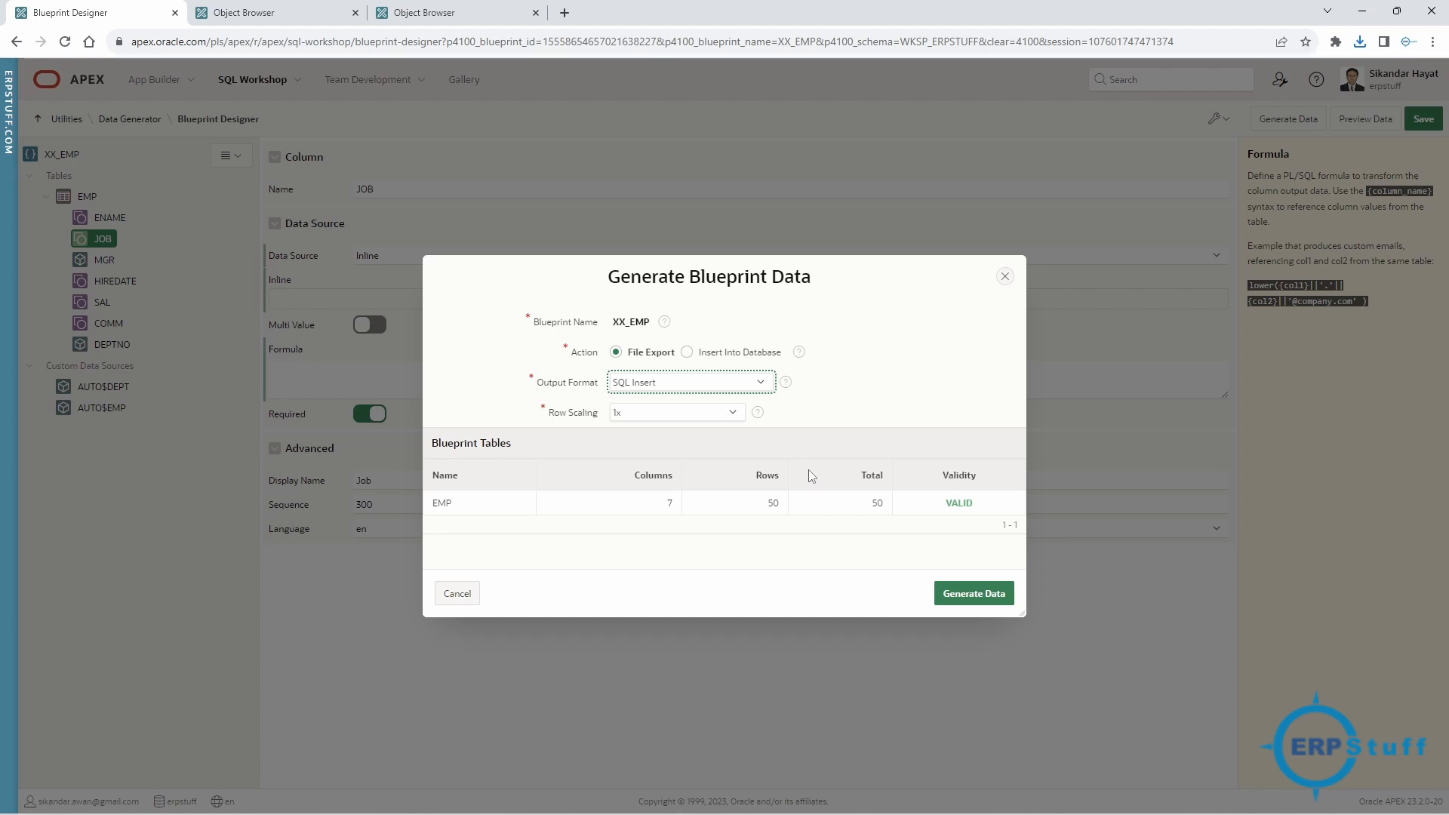
click(457, 593)
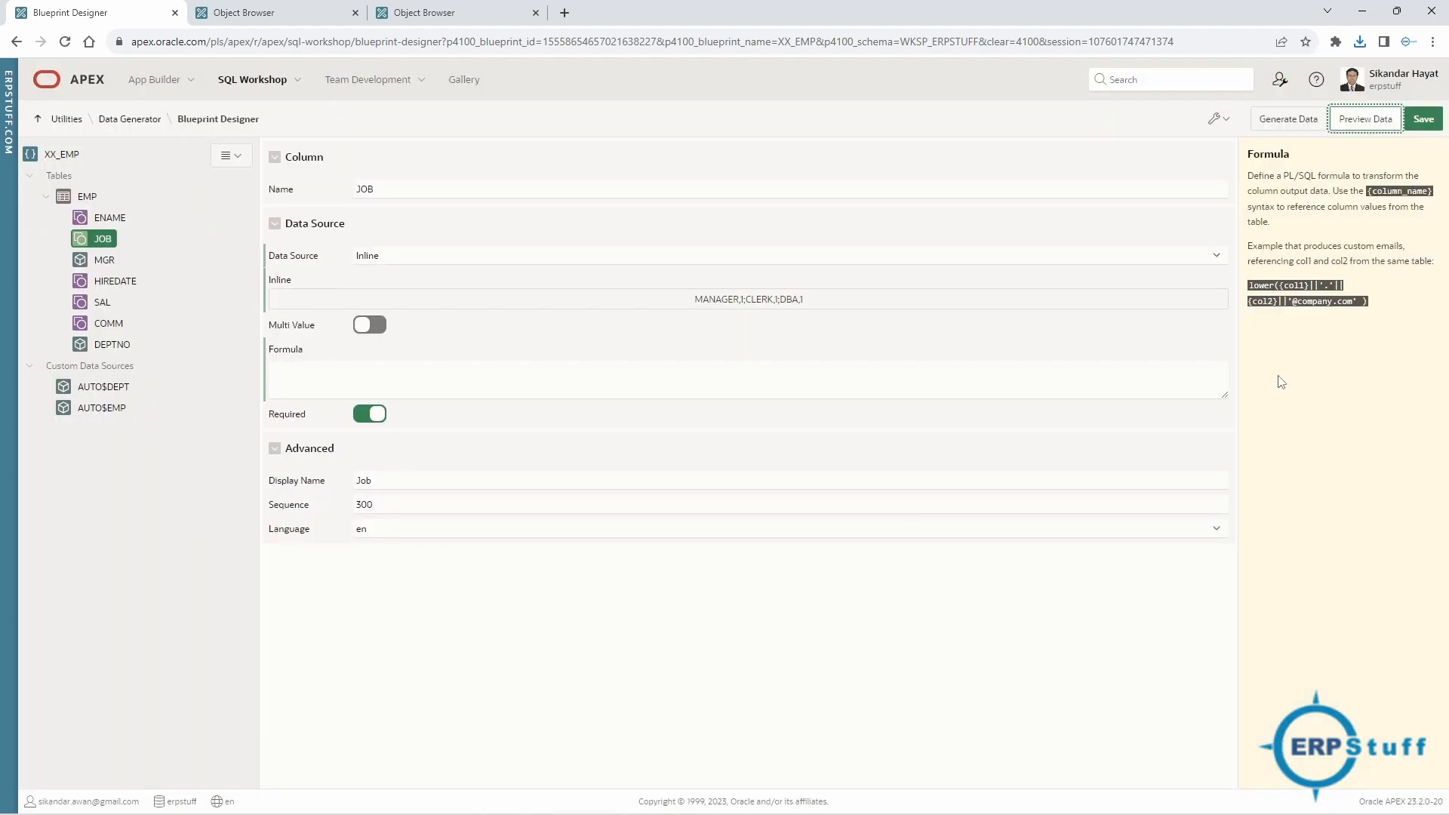
click(1303, 123)
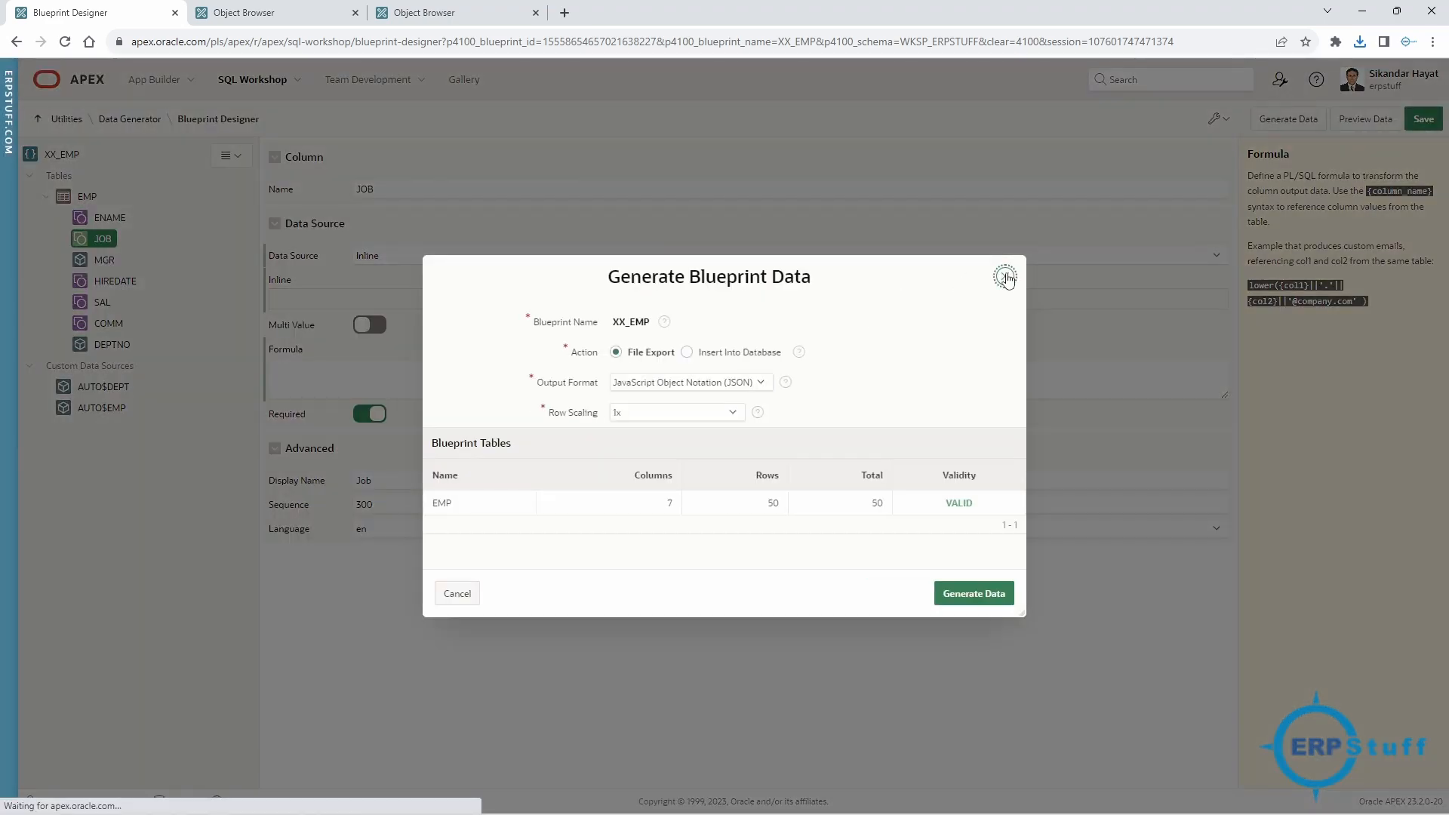
click(1005, 278)
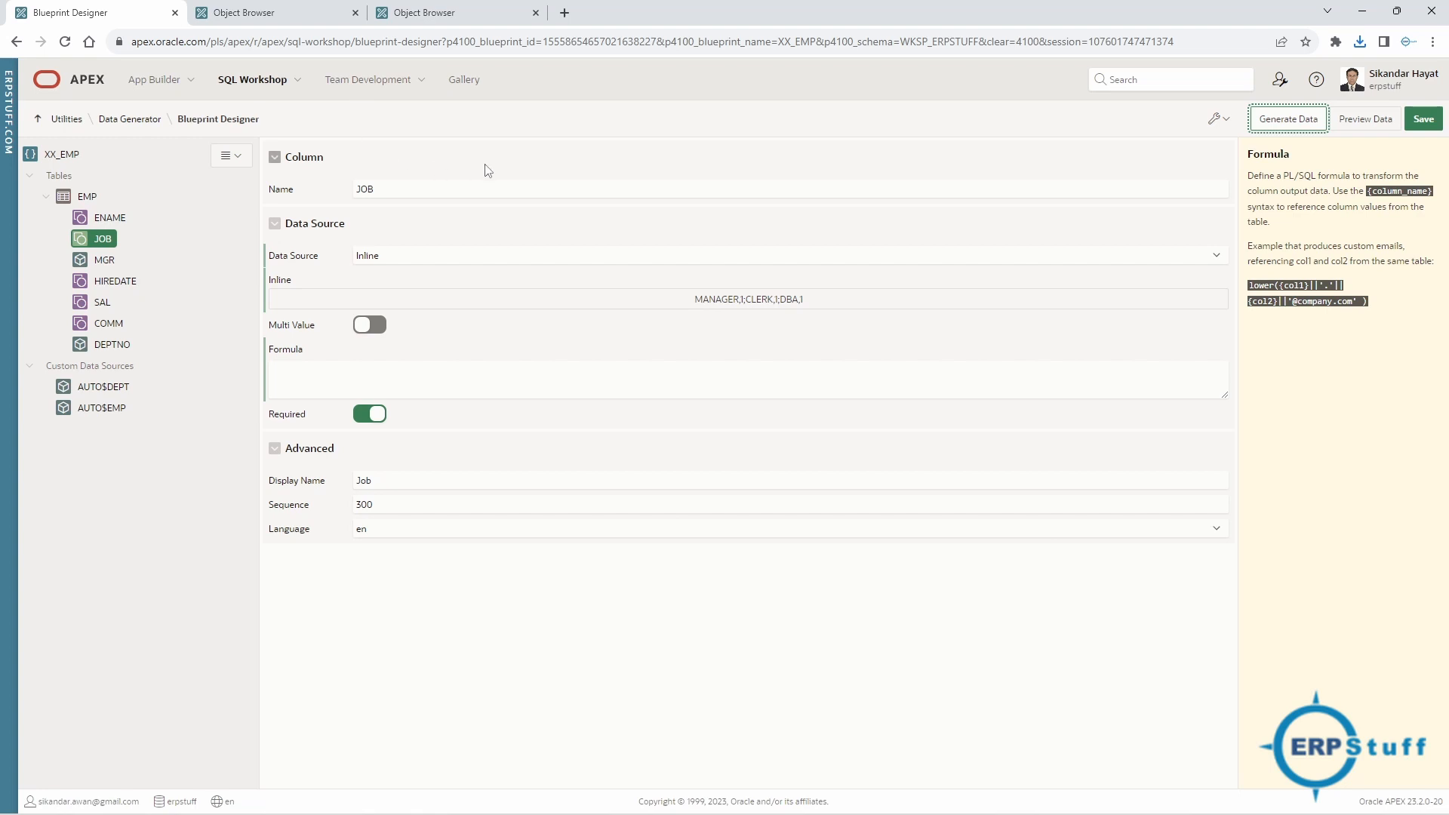
Go to the Data Generator blueprint list and export the EMP blueprint's JSON as emp.json in Downloads.
click(141, 121)
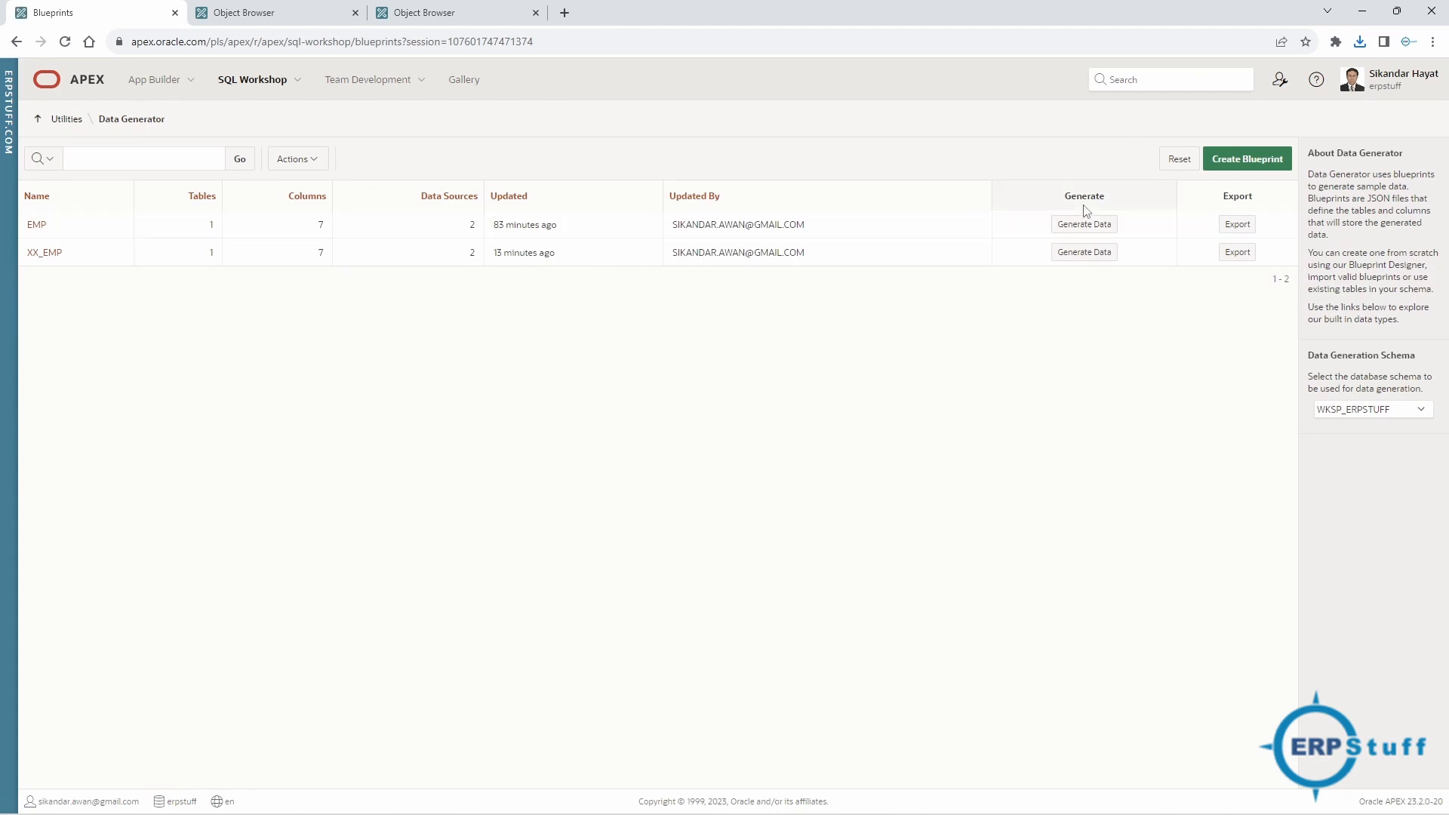
click(1243, 229)
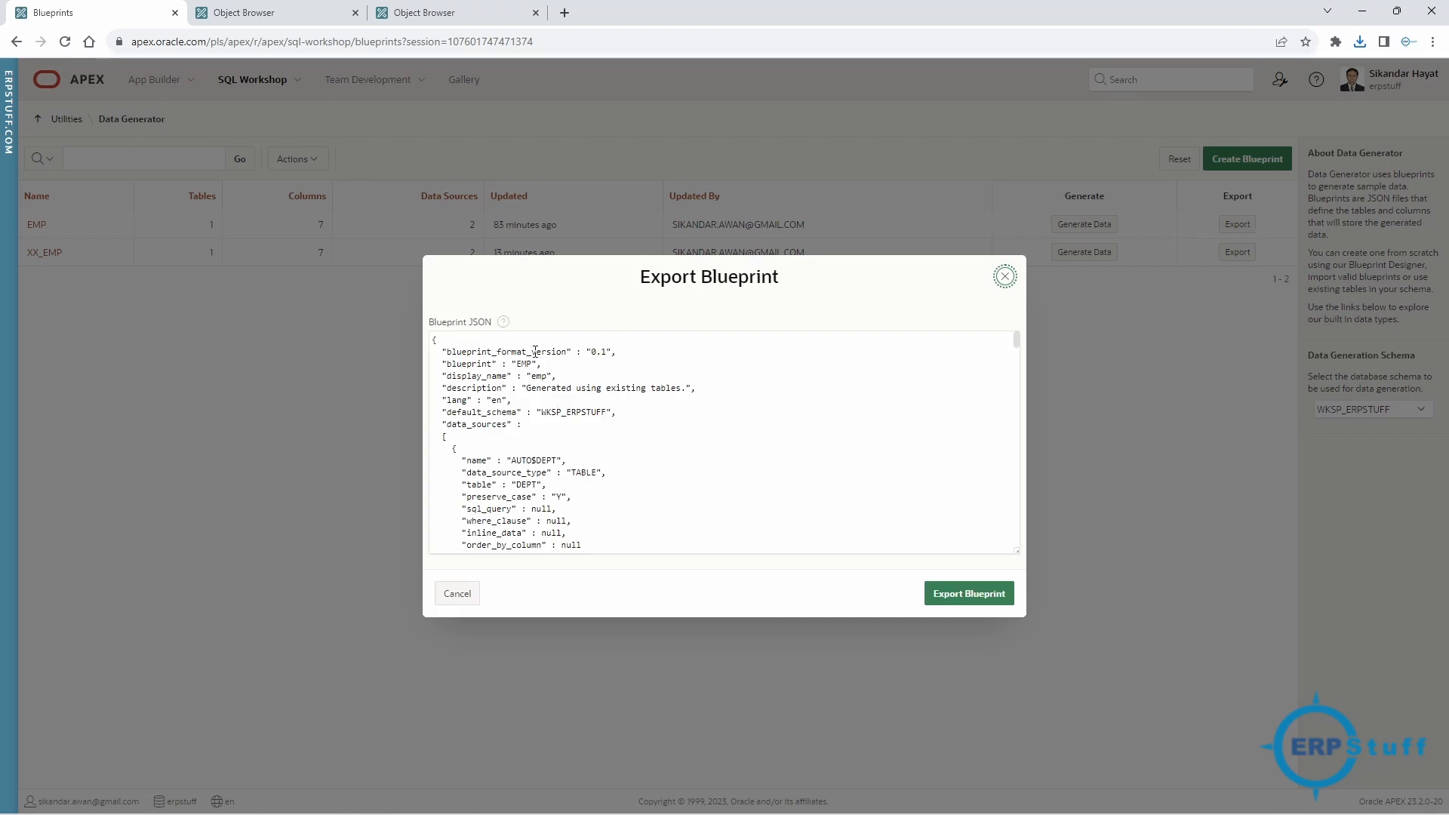
scroll(574, 444, down, 20)
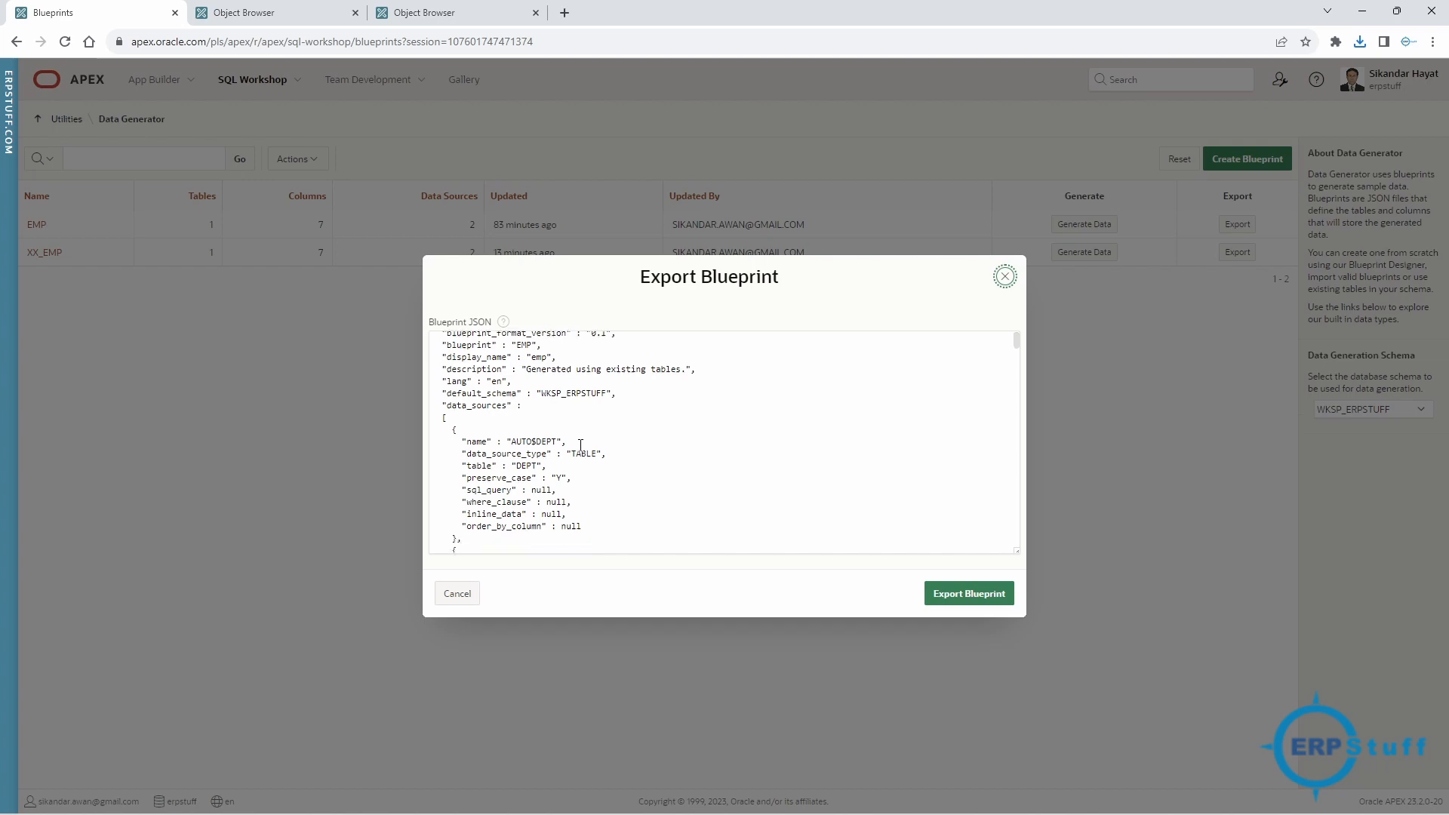
scroll(580, 445, down, 2)
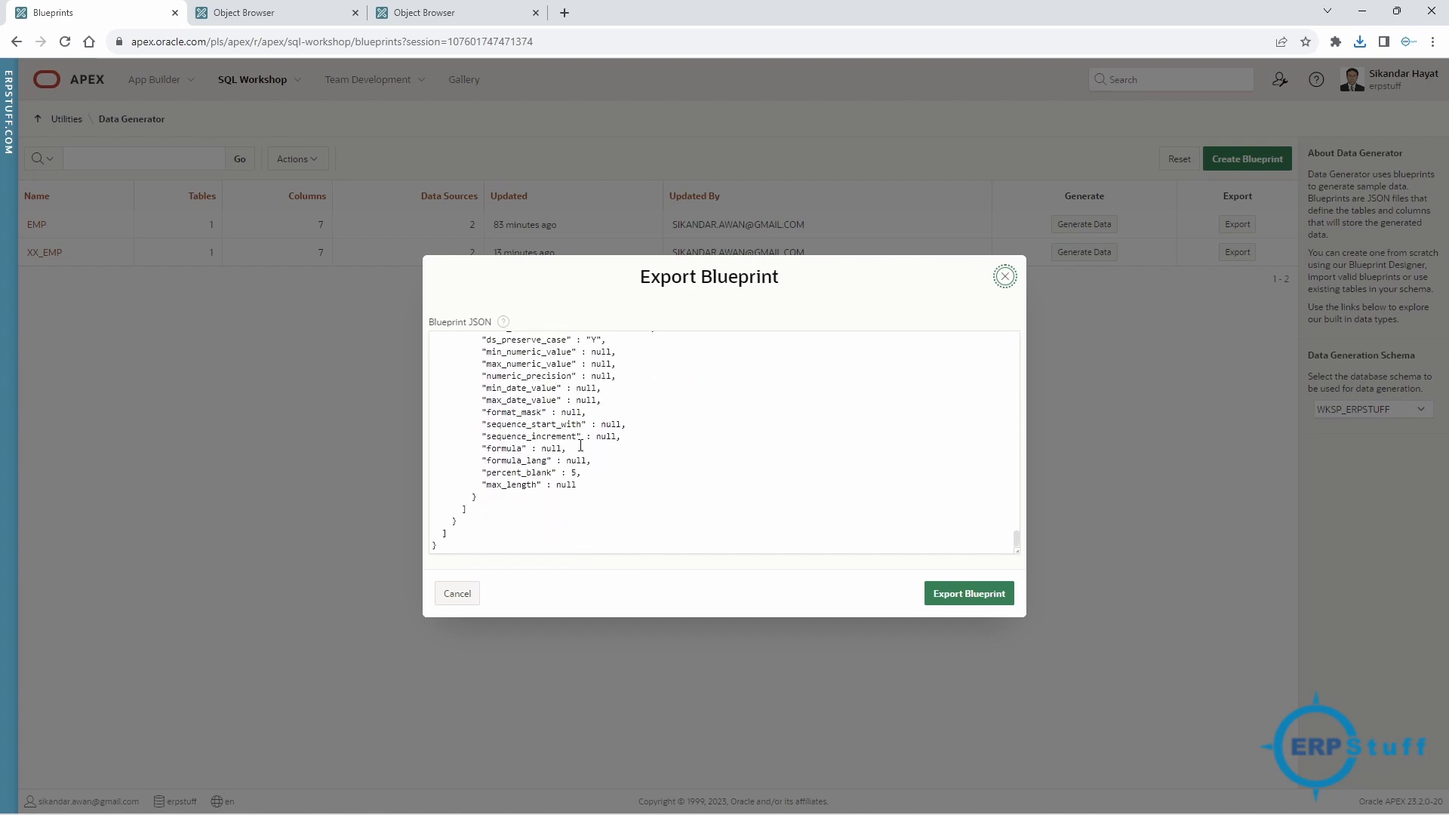
scroll(581, 445, up, 3)
scroll(580, 445, up, 4)
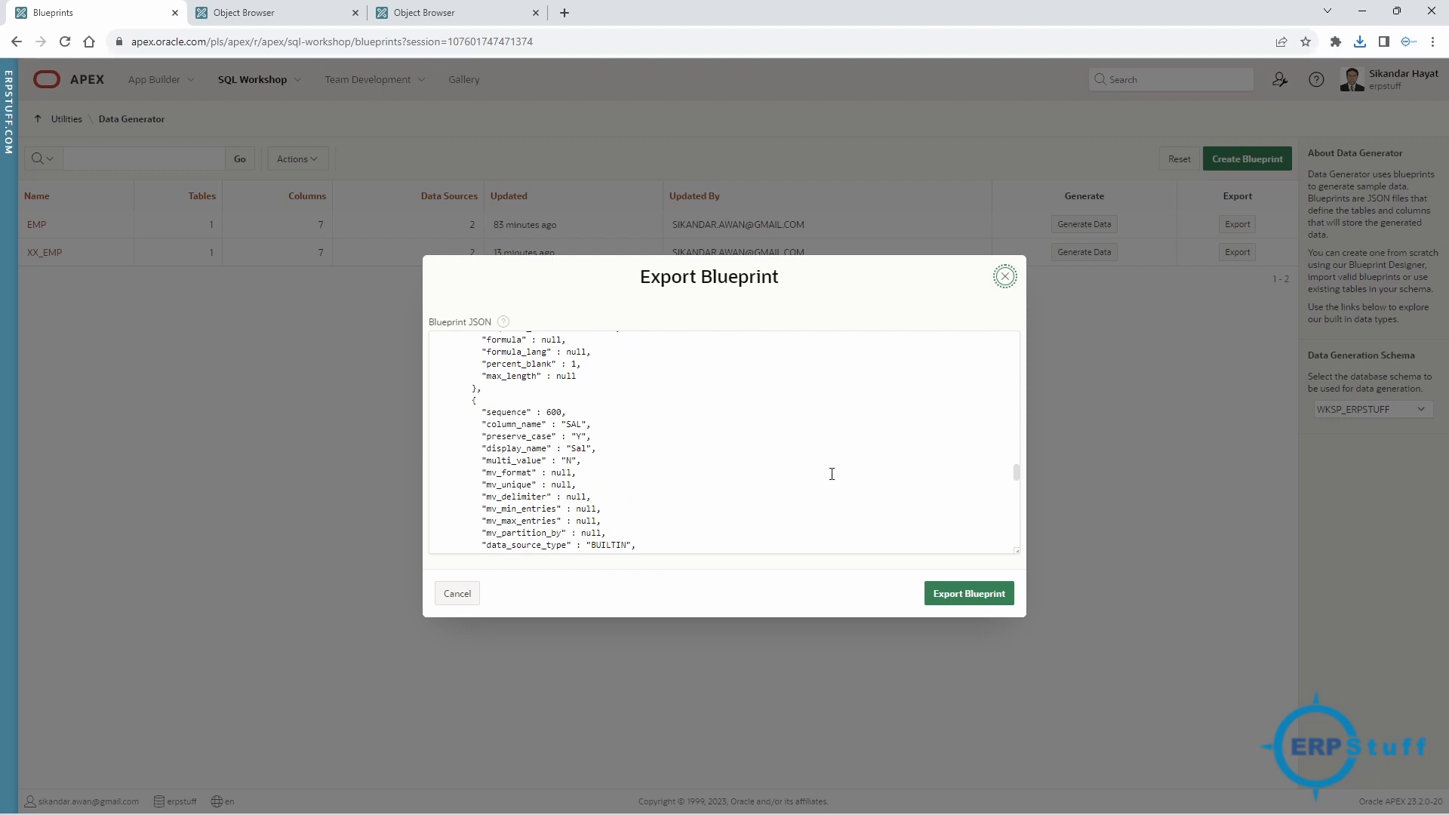
click(969, 594)
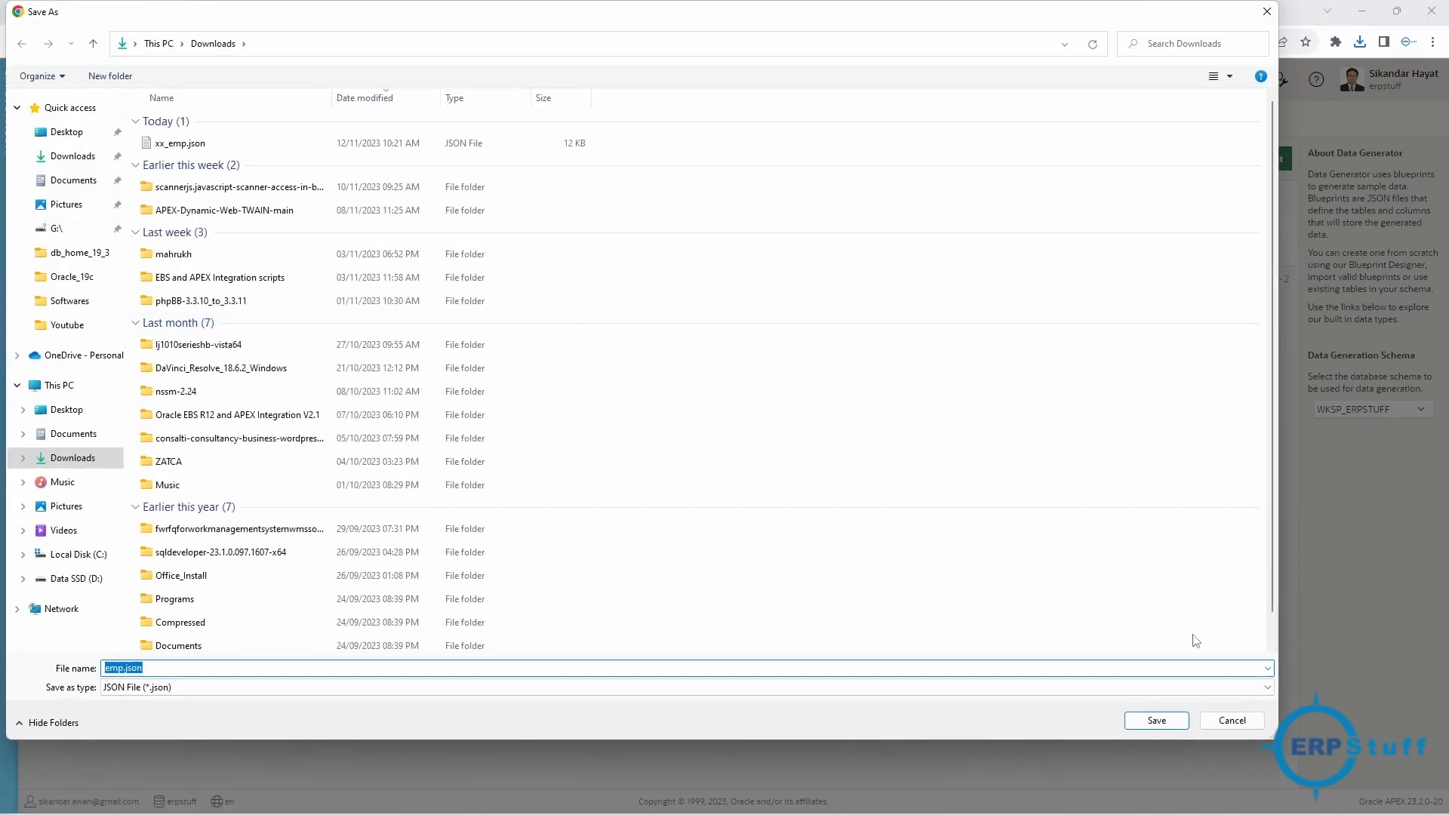
click(1155, 721)
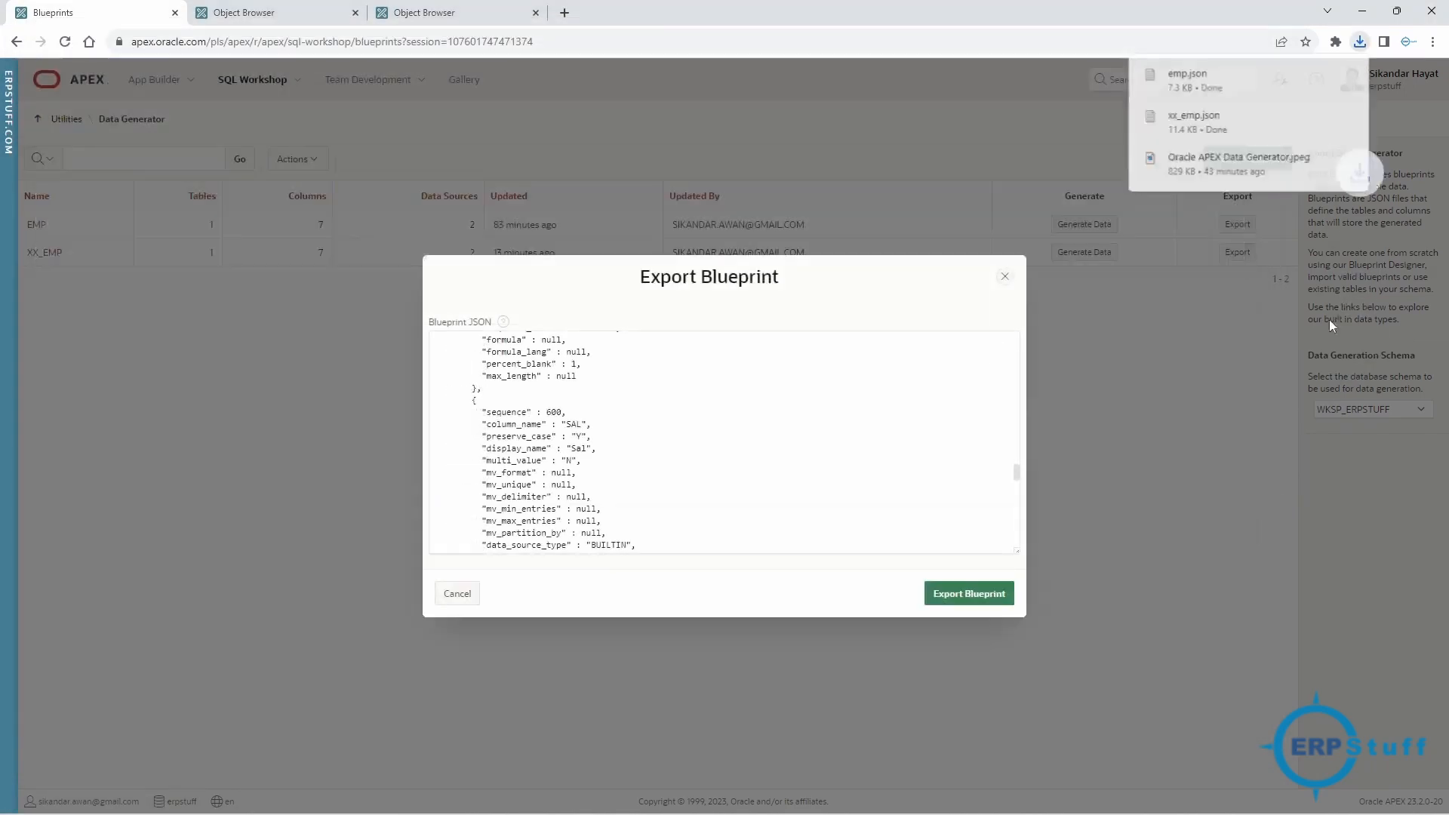
Open the downloaded emp.json to review the blueprint definition, and close both the file and the Export Blueprint dialog.
click(1209, 85)
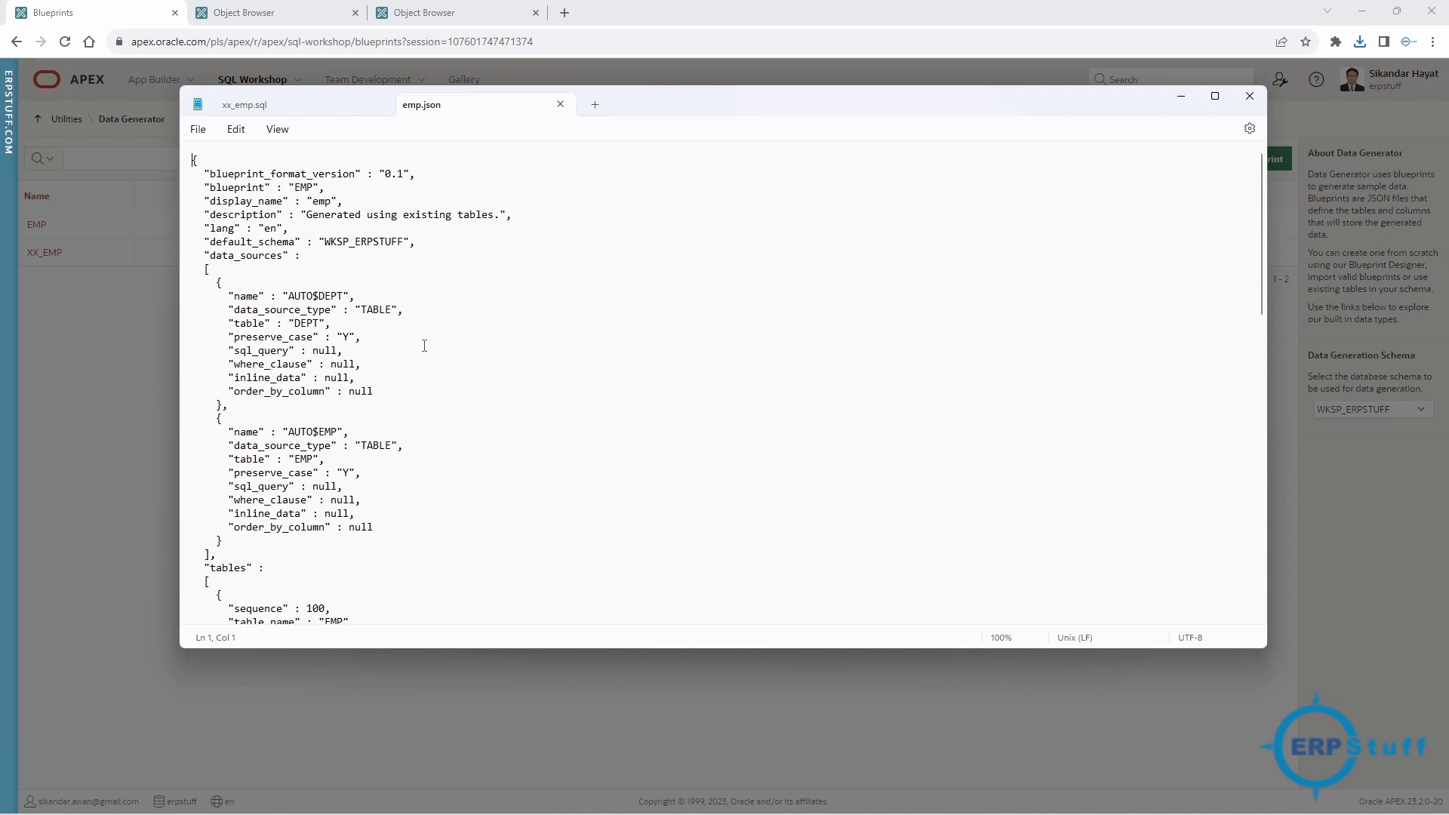
scroll(424, 346, down, 20)
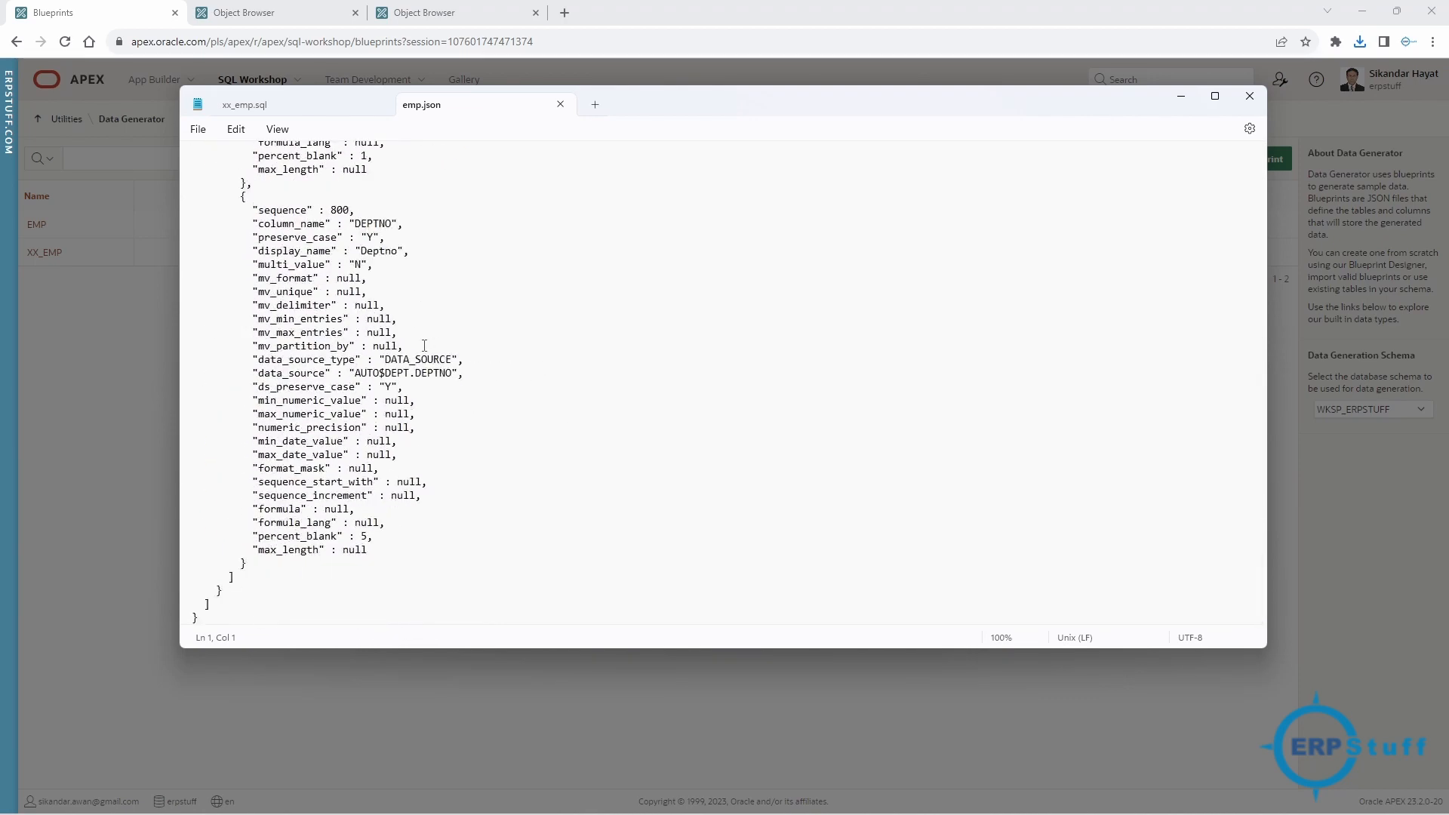
scroll(424, 346, up, 13)
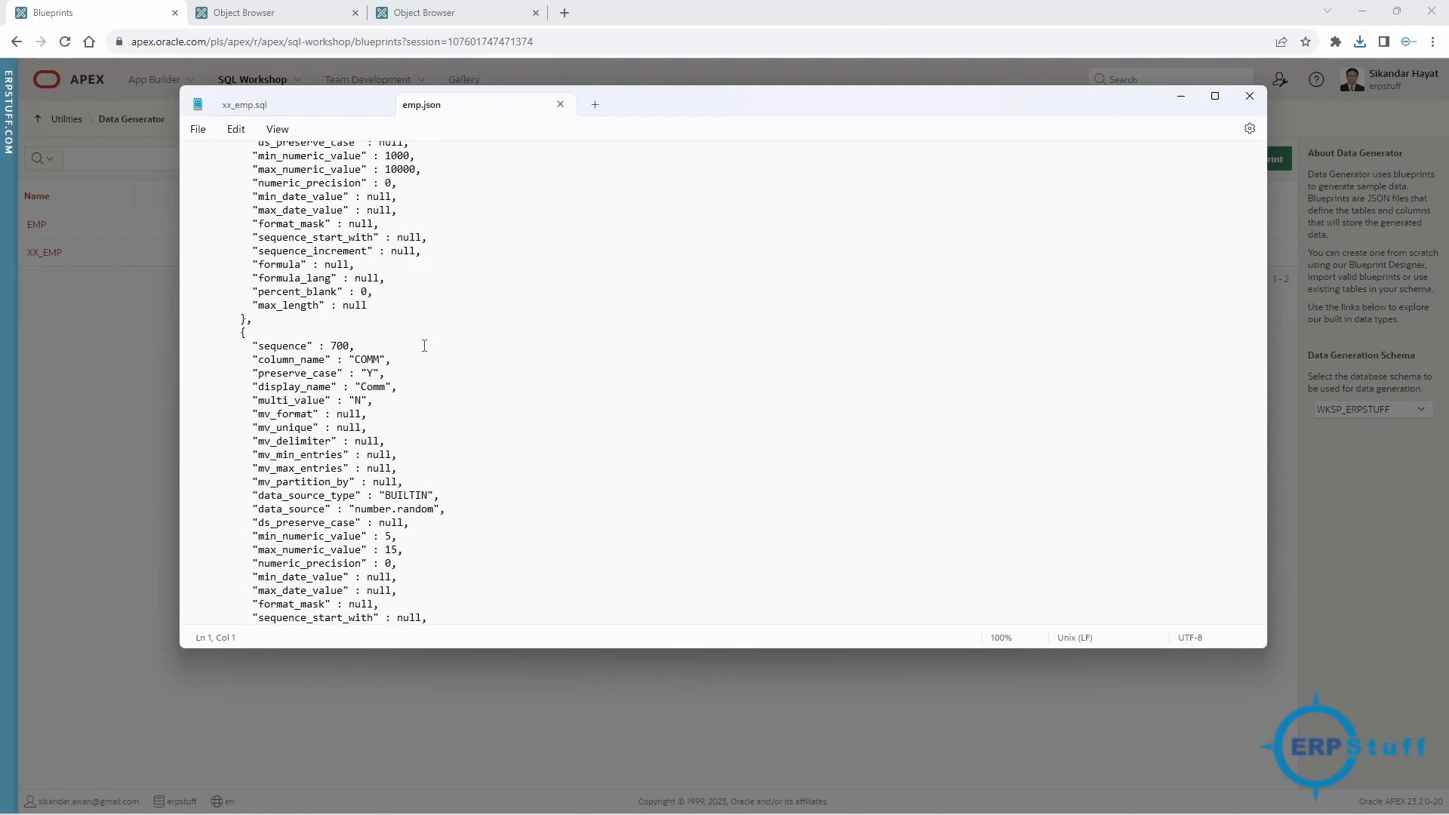
scroll(424, 345, up, 20)
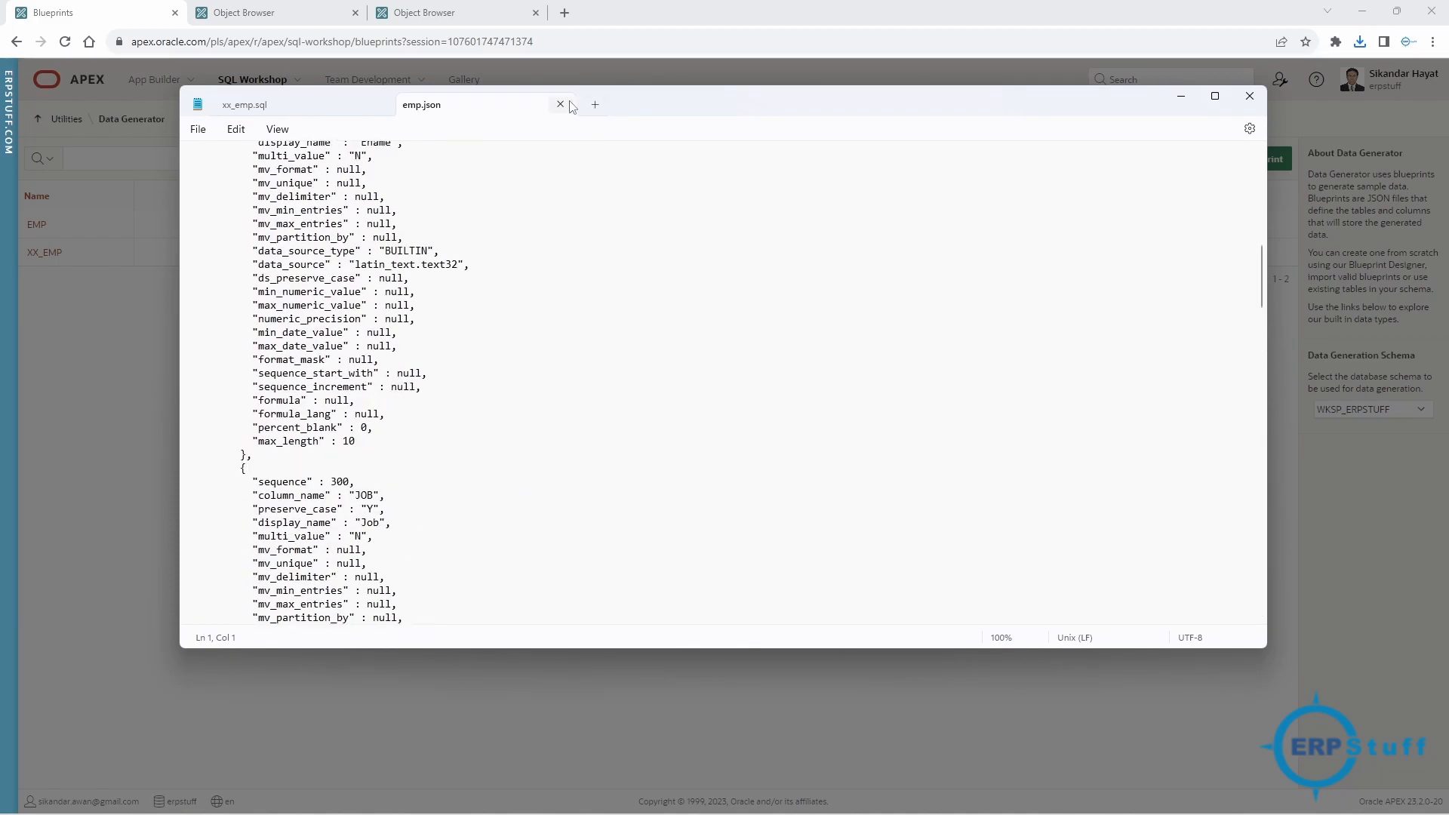
click(560, 104)
click(1181, 96)
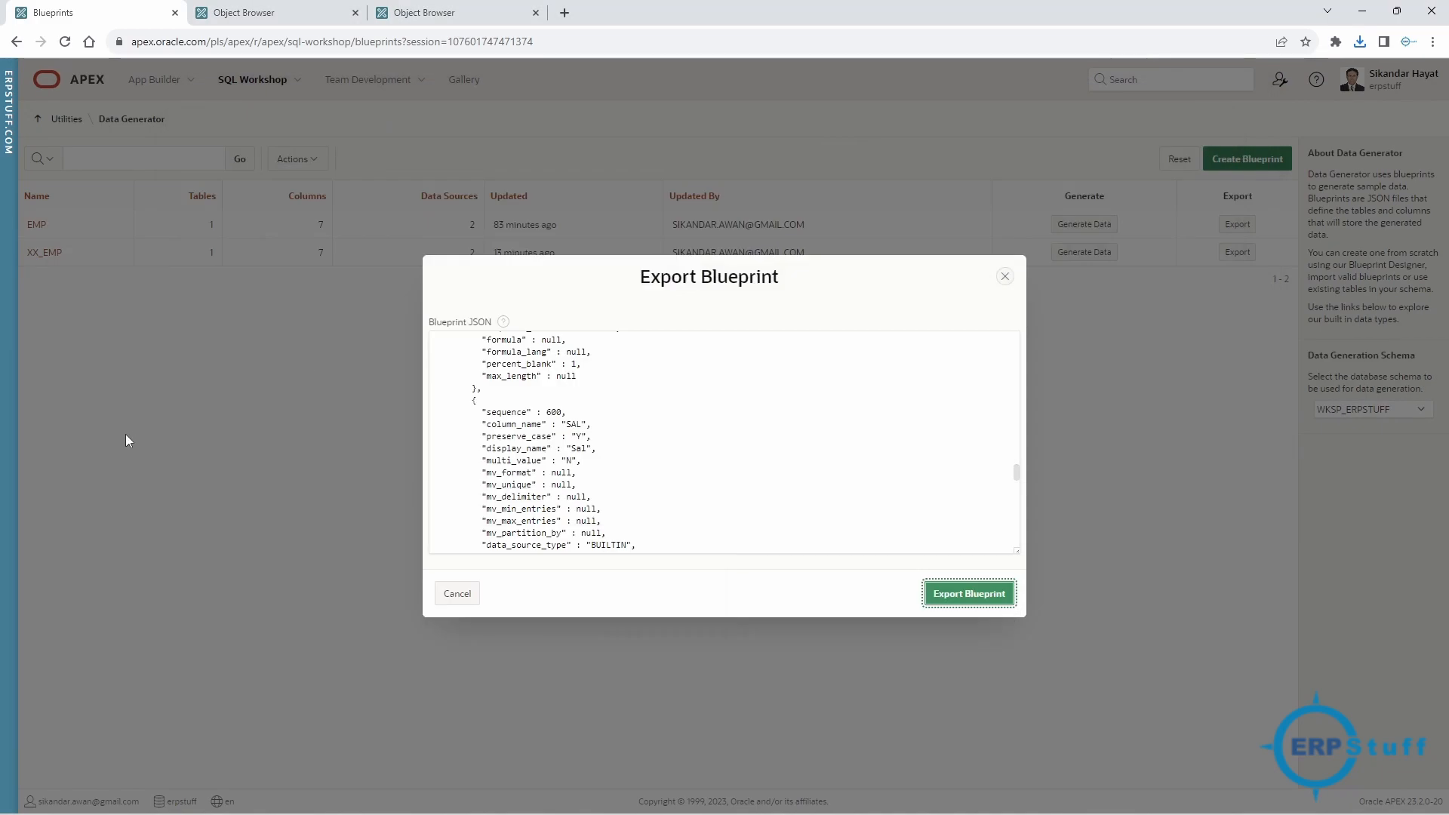
click(465, 596)
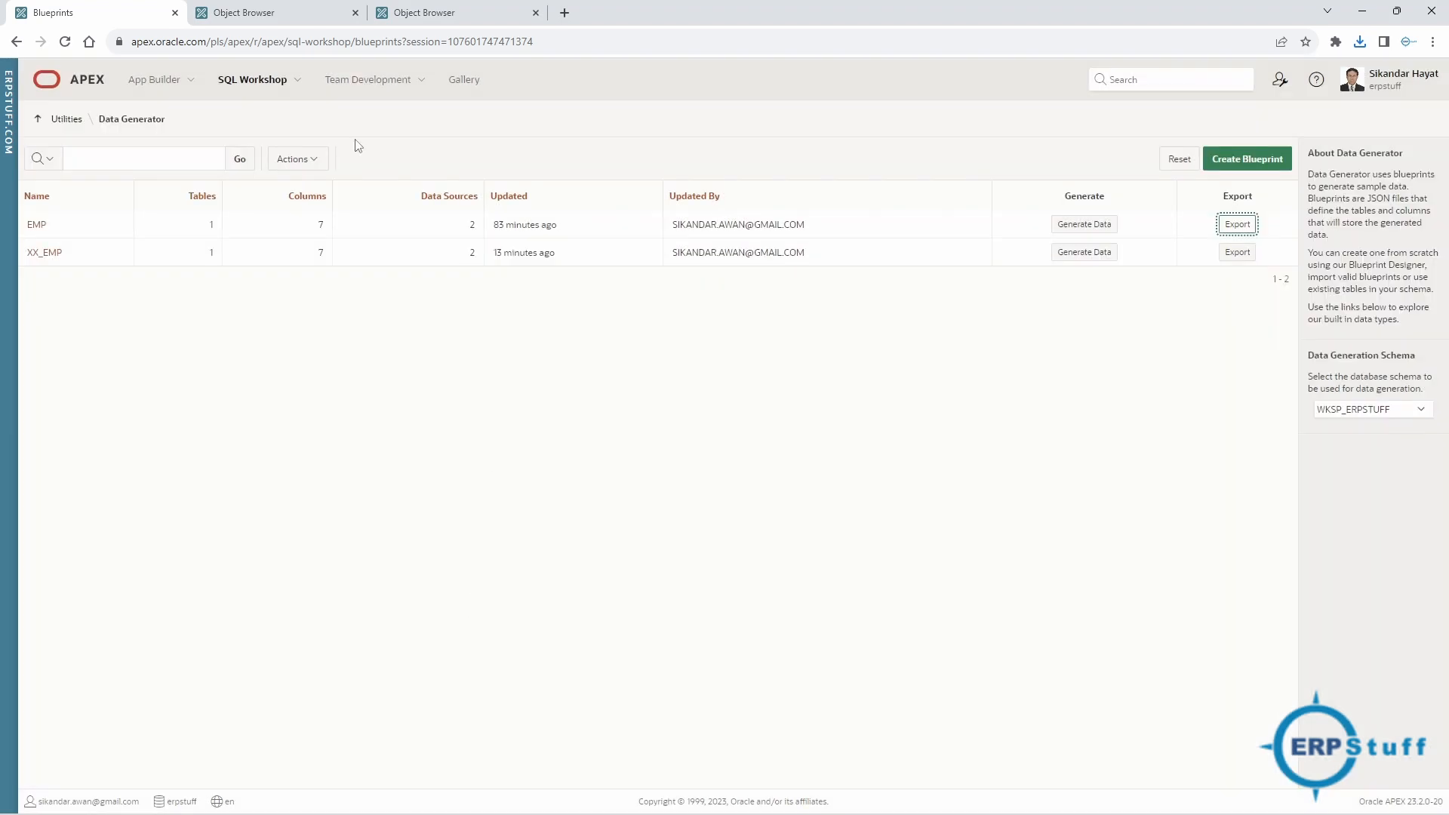
View the EMP blueprint's details in Blueprint Designer, and open the XX_EMP blueprint from the Data Generator list.
click(35, 227)
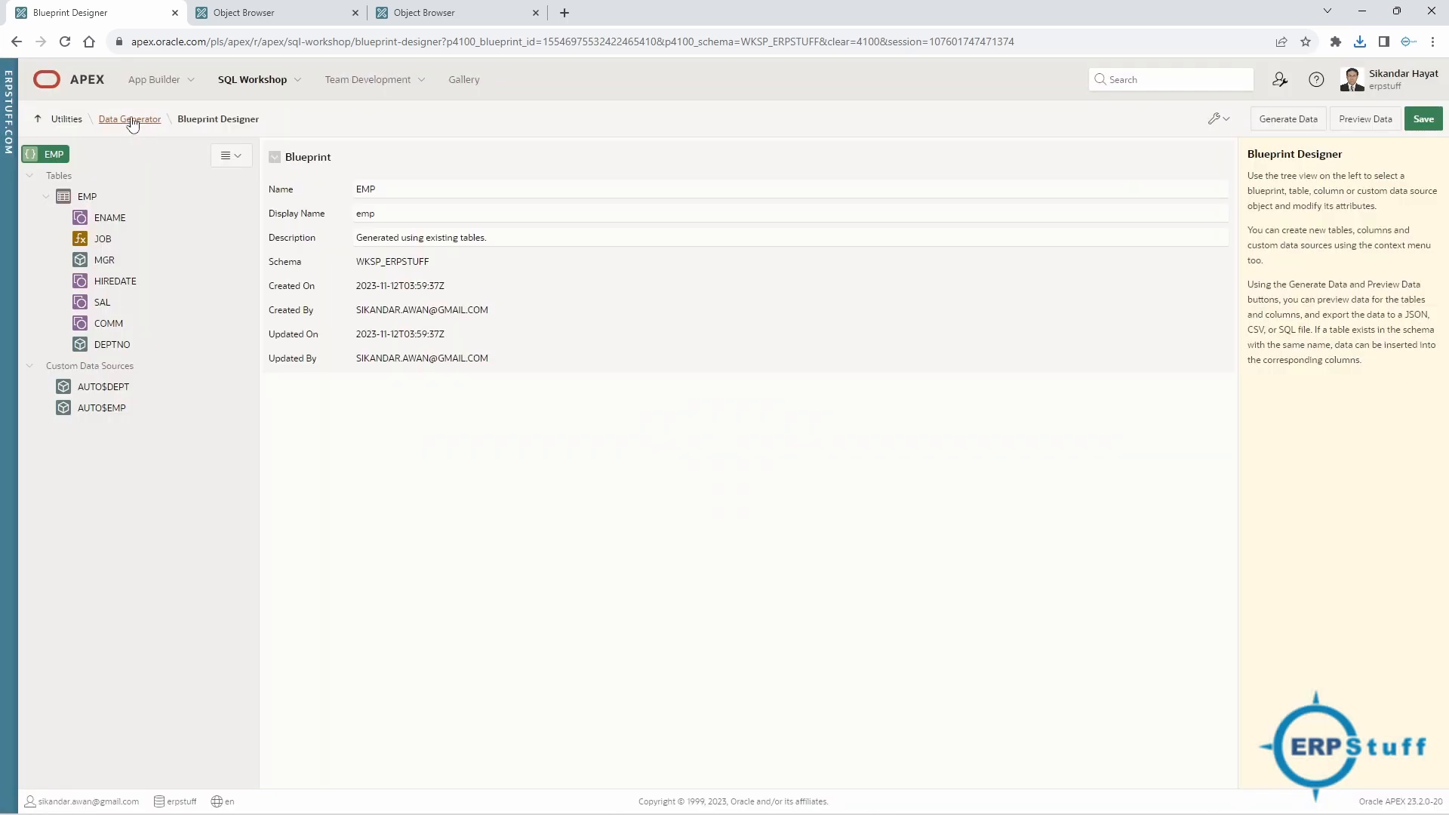
click(124, 123)
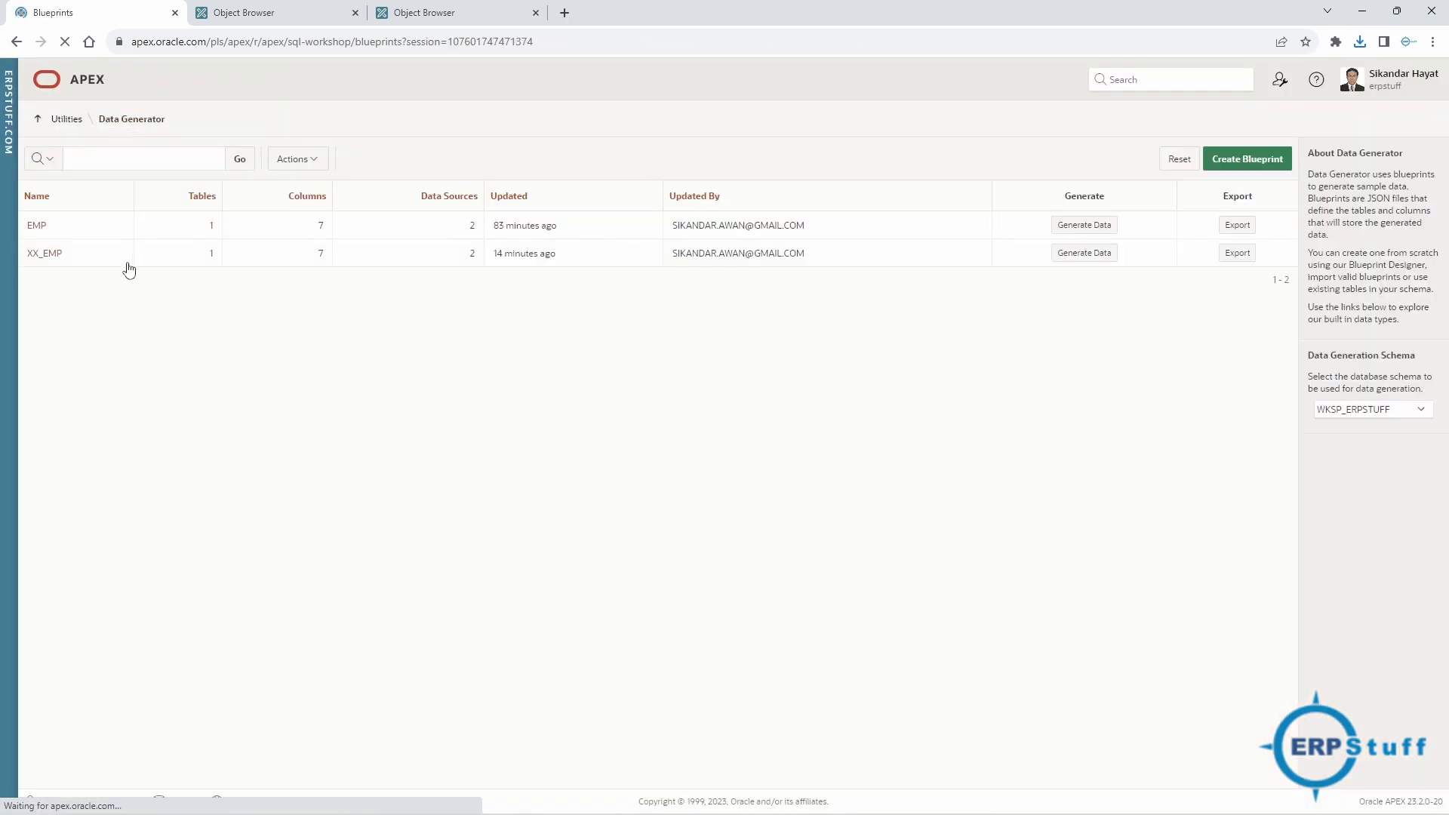
click(56, 255)
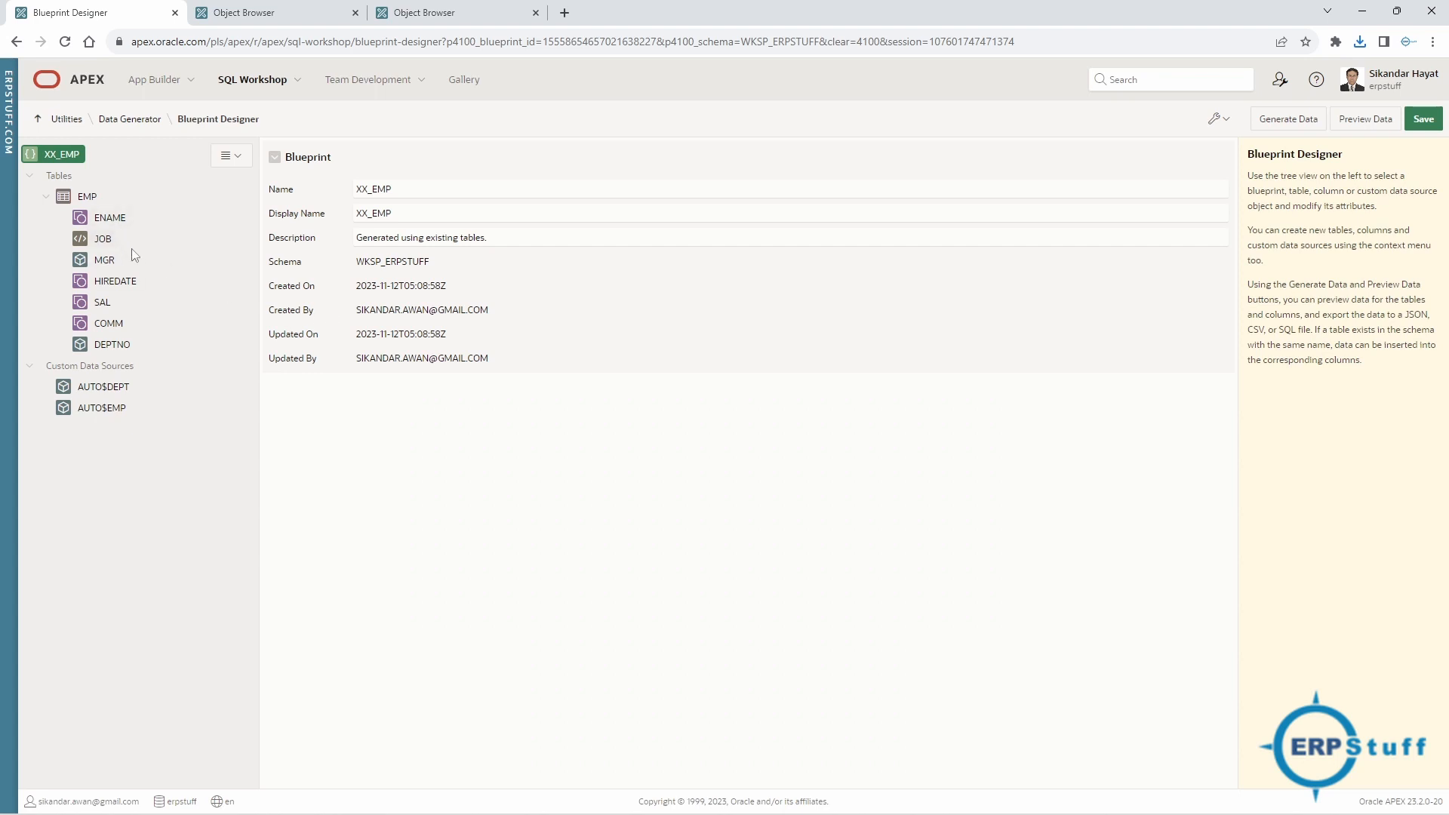
Change the COMM column's data source to Sequence, starting with 10 and incrementing by 5.
click(116, 325)
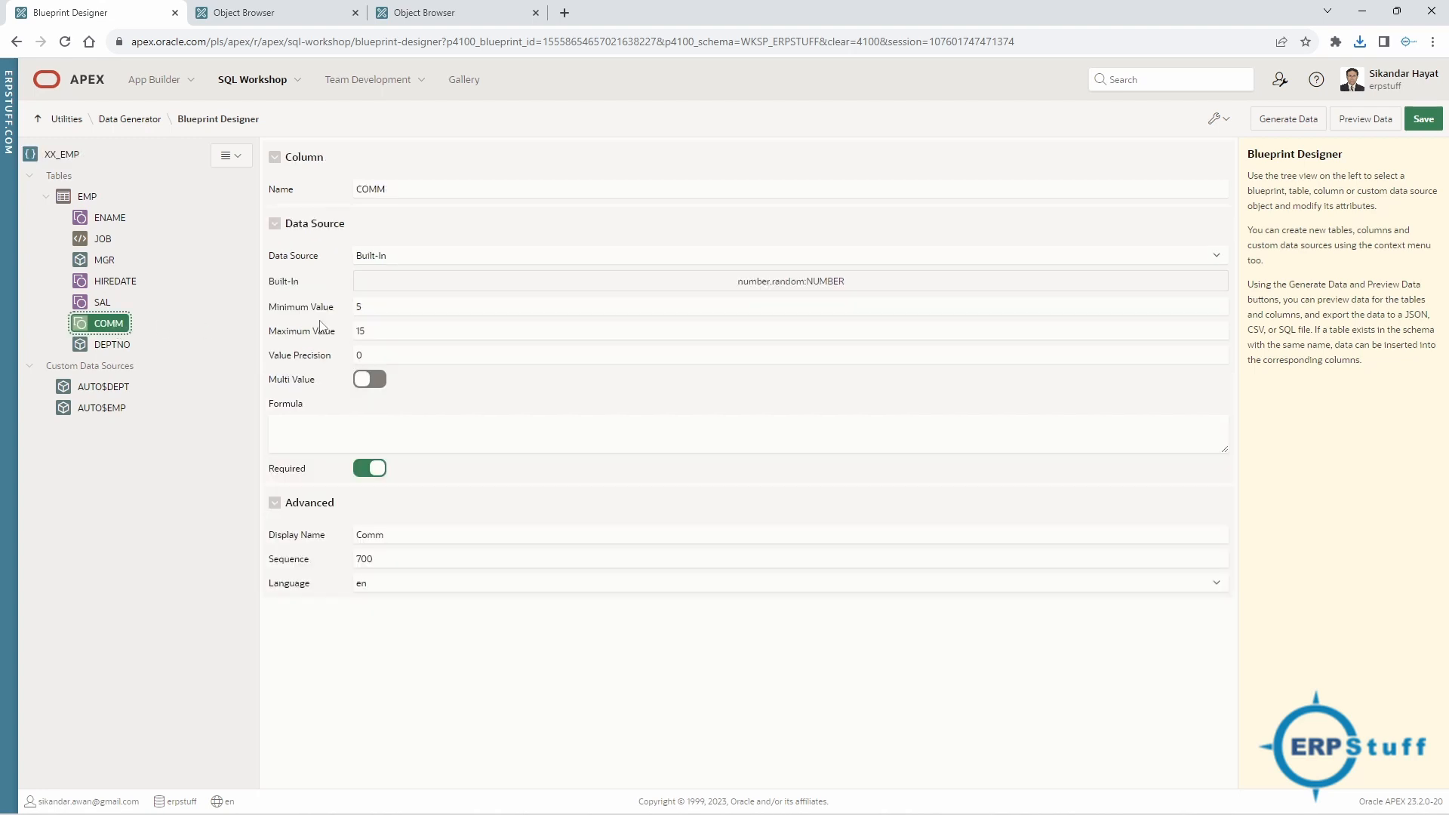
click(438, 258)
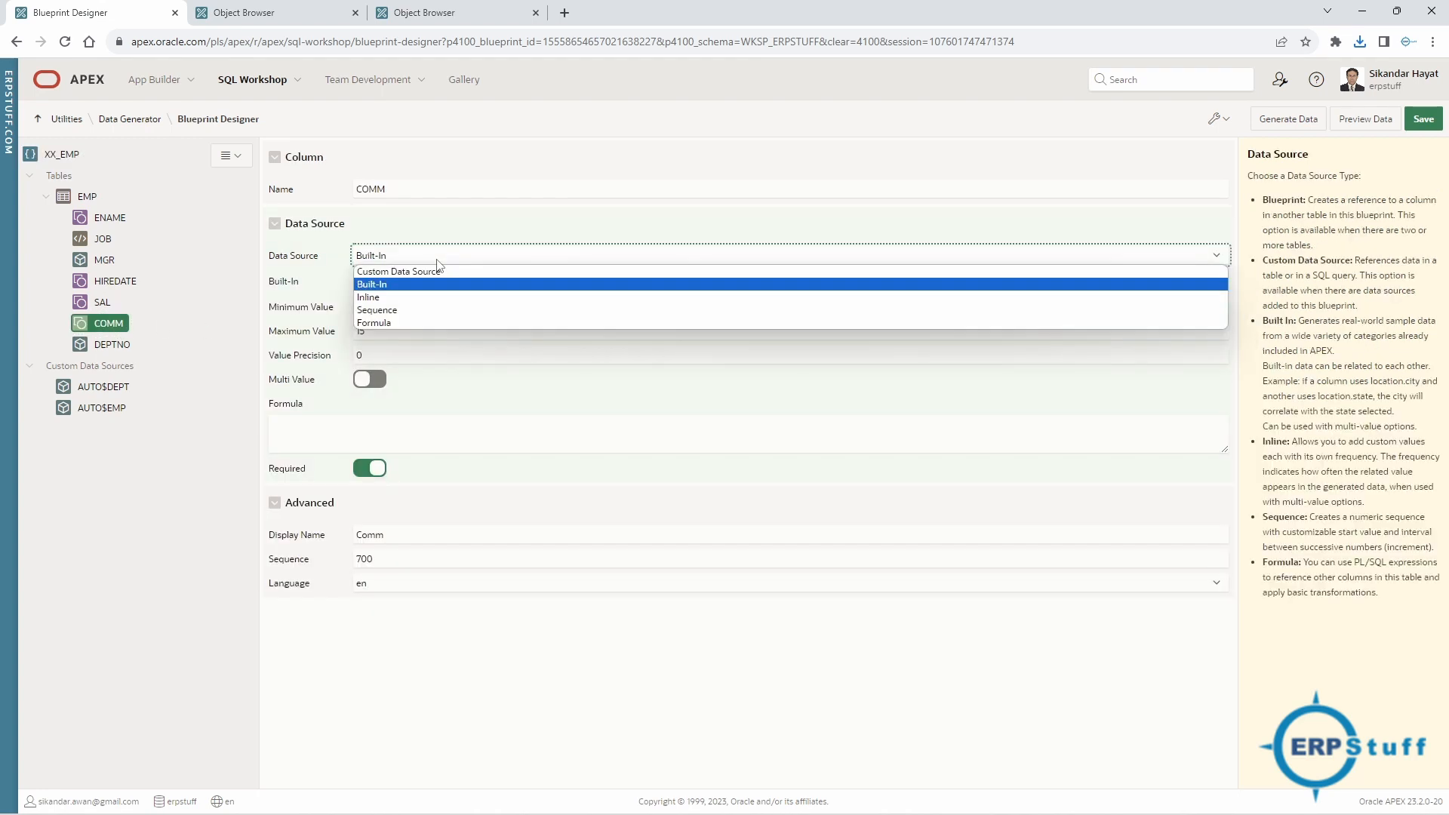
click(400, 310)
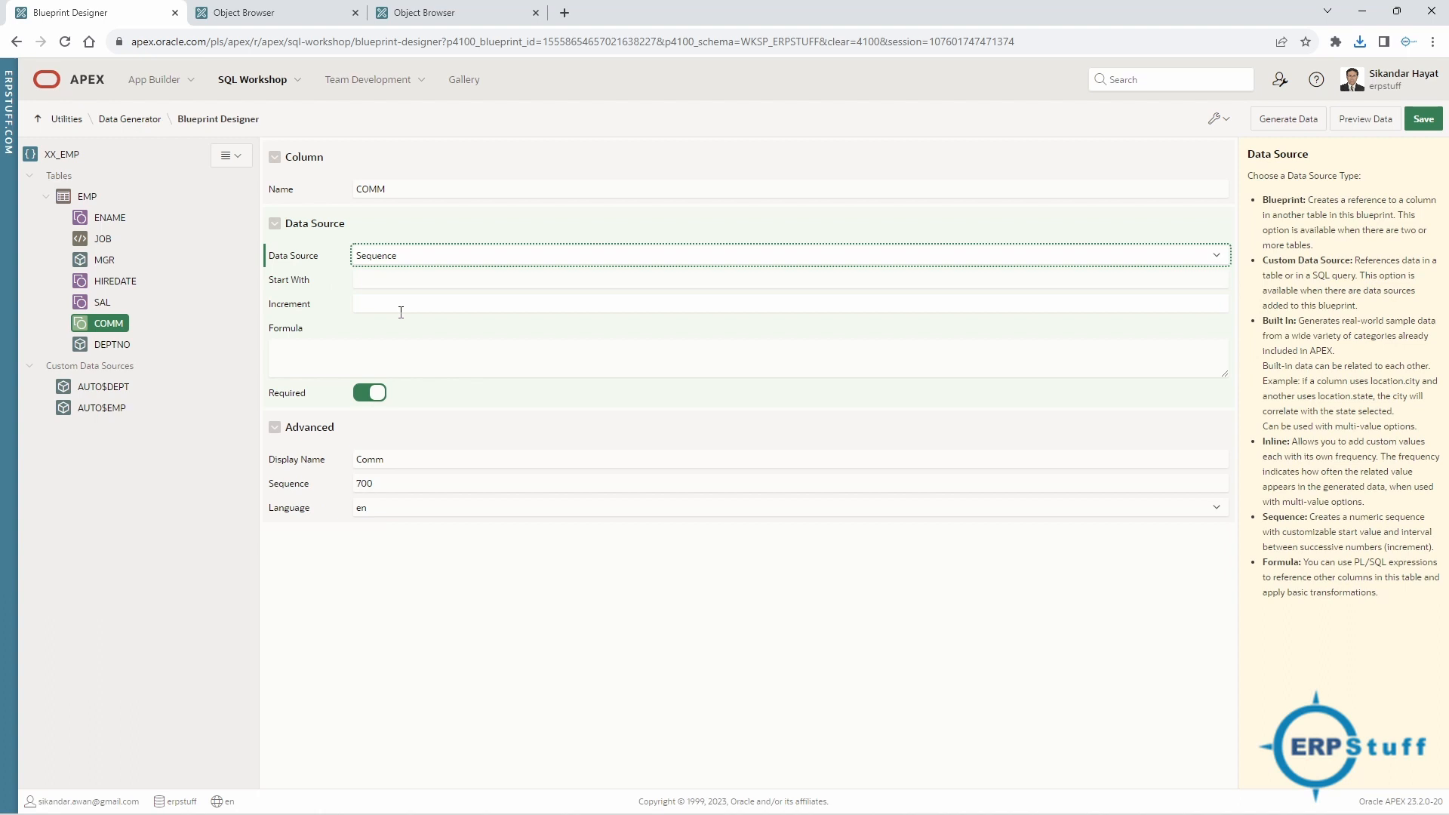
click(381, 283)
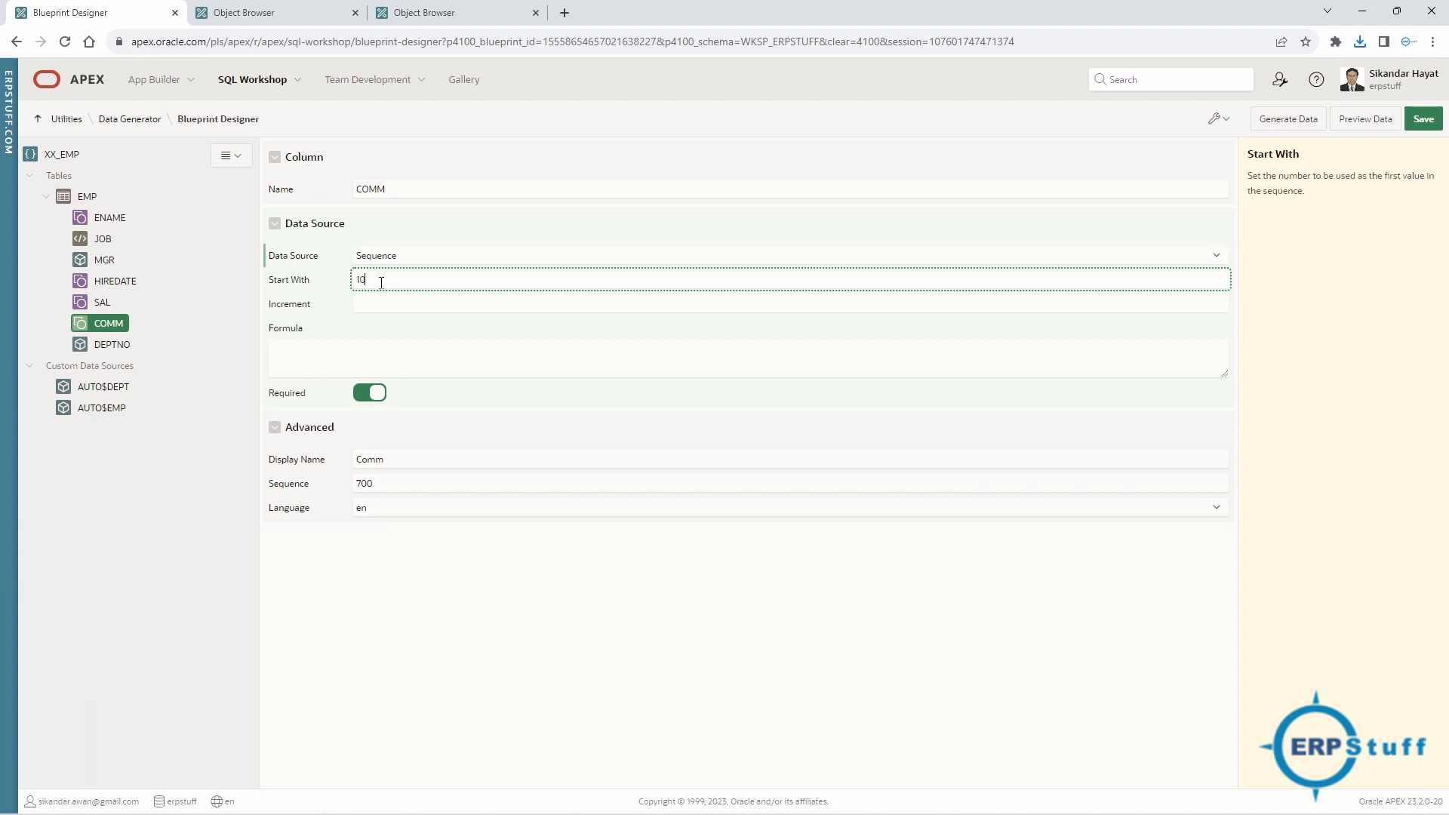
click(382, 304)
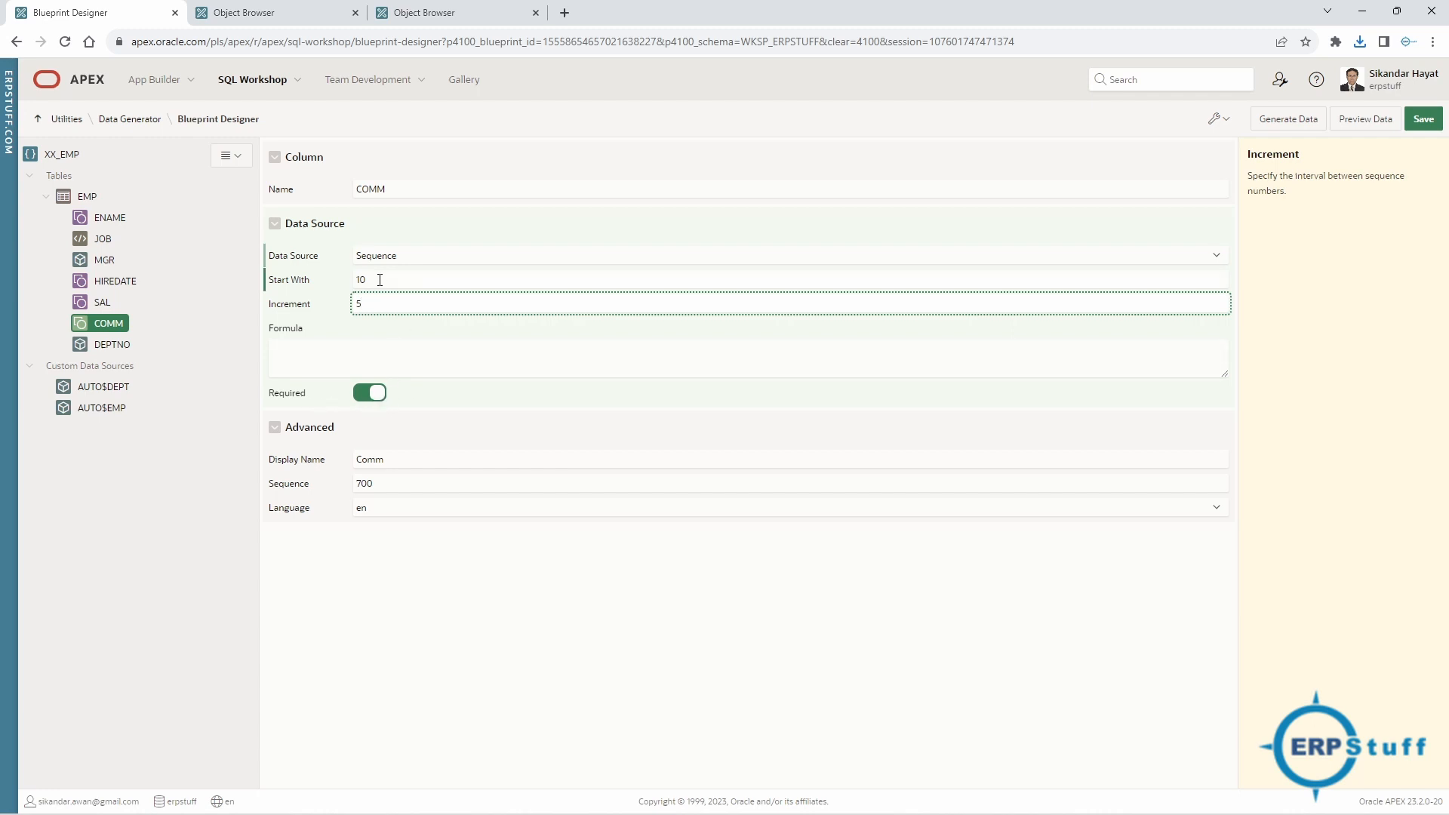
drag(399, 275, 231, 326)
Preview the EMP table's generated data, check the COMM sequence values, and close the preview.
click(1364, 121)
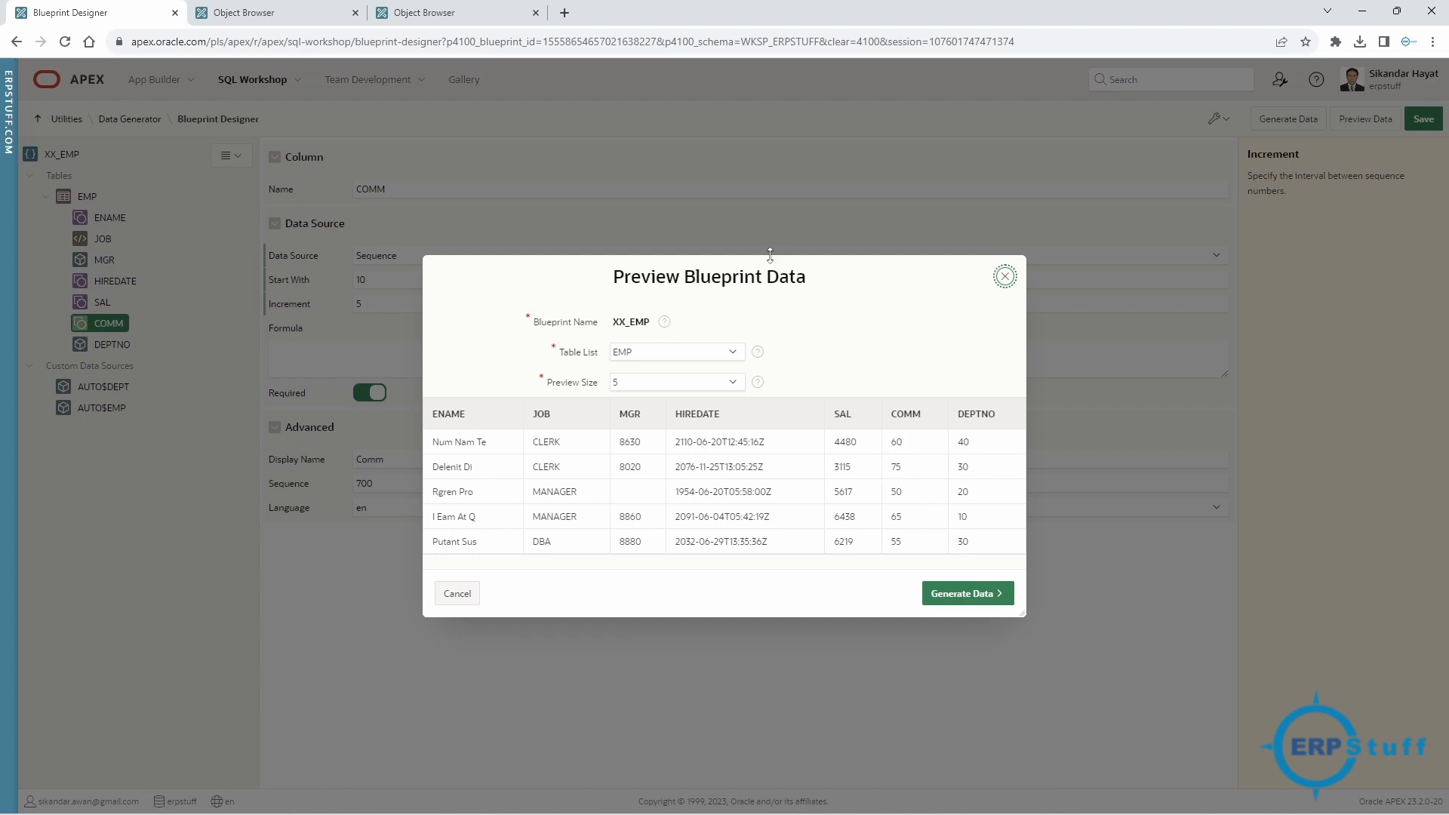
drag(766, 275, 939, 230)
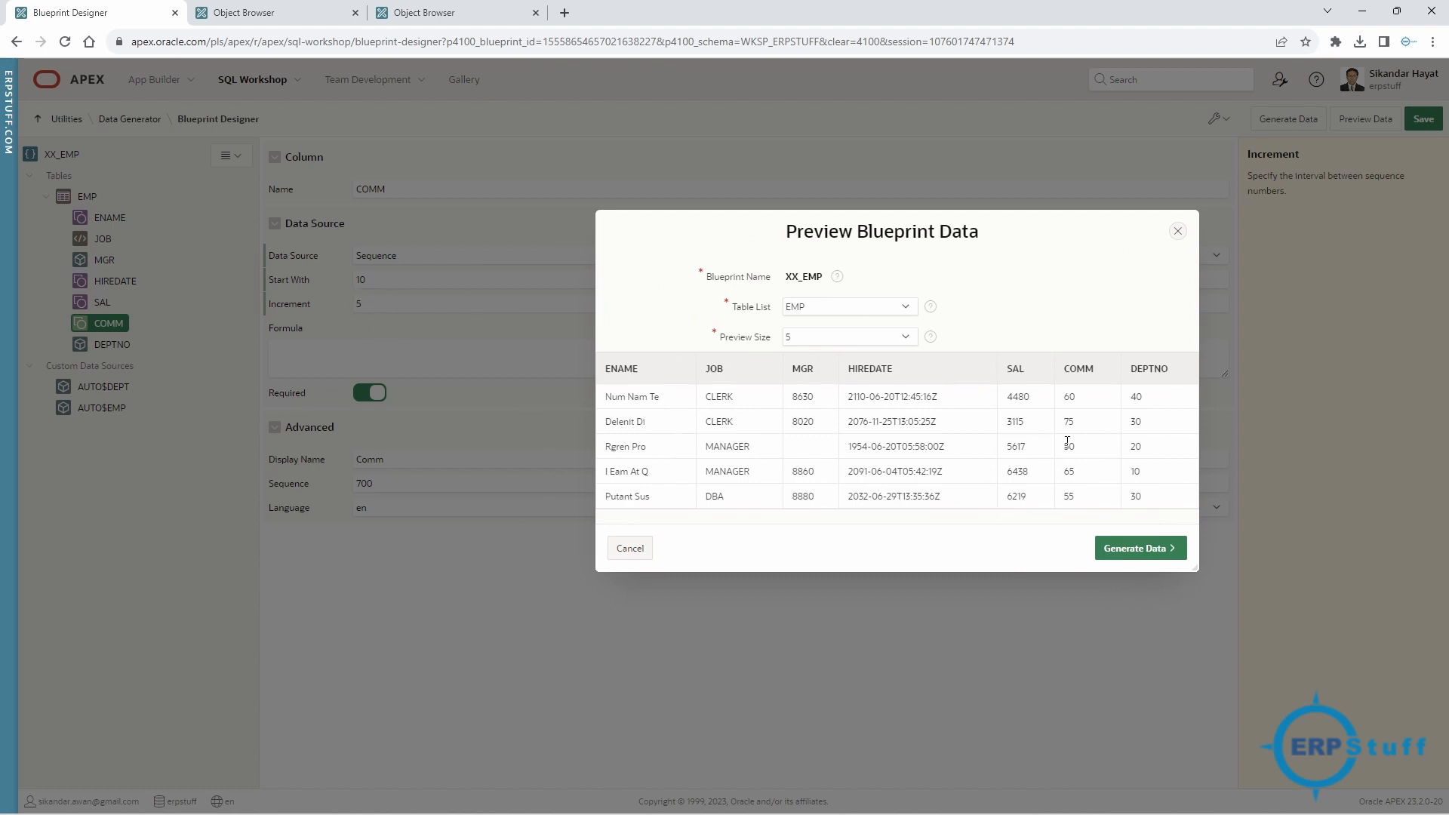
click(843, 341)
click(844, 344)
double_click(1070, 446)
click(637, 550)
Set the COMM sequence's increment to 1 and its starting value to 1.
double_click(407, 308)
text(1)
double_click(451, 293)
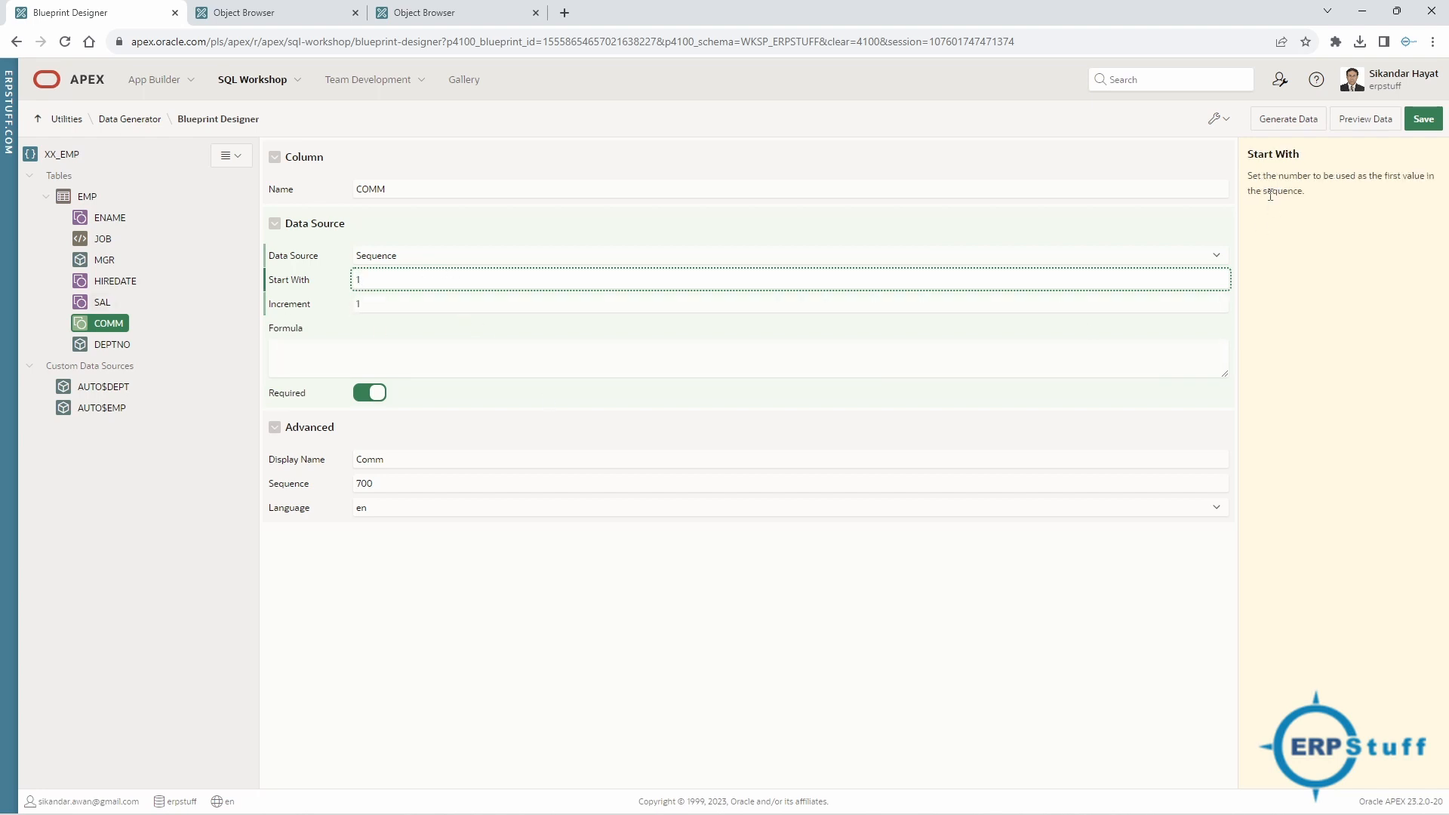
Preview the EMP data with a preview size of 15, examine the COMM values across all rows, and close the preview.
click(1369, 118)
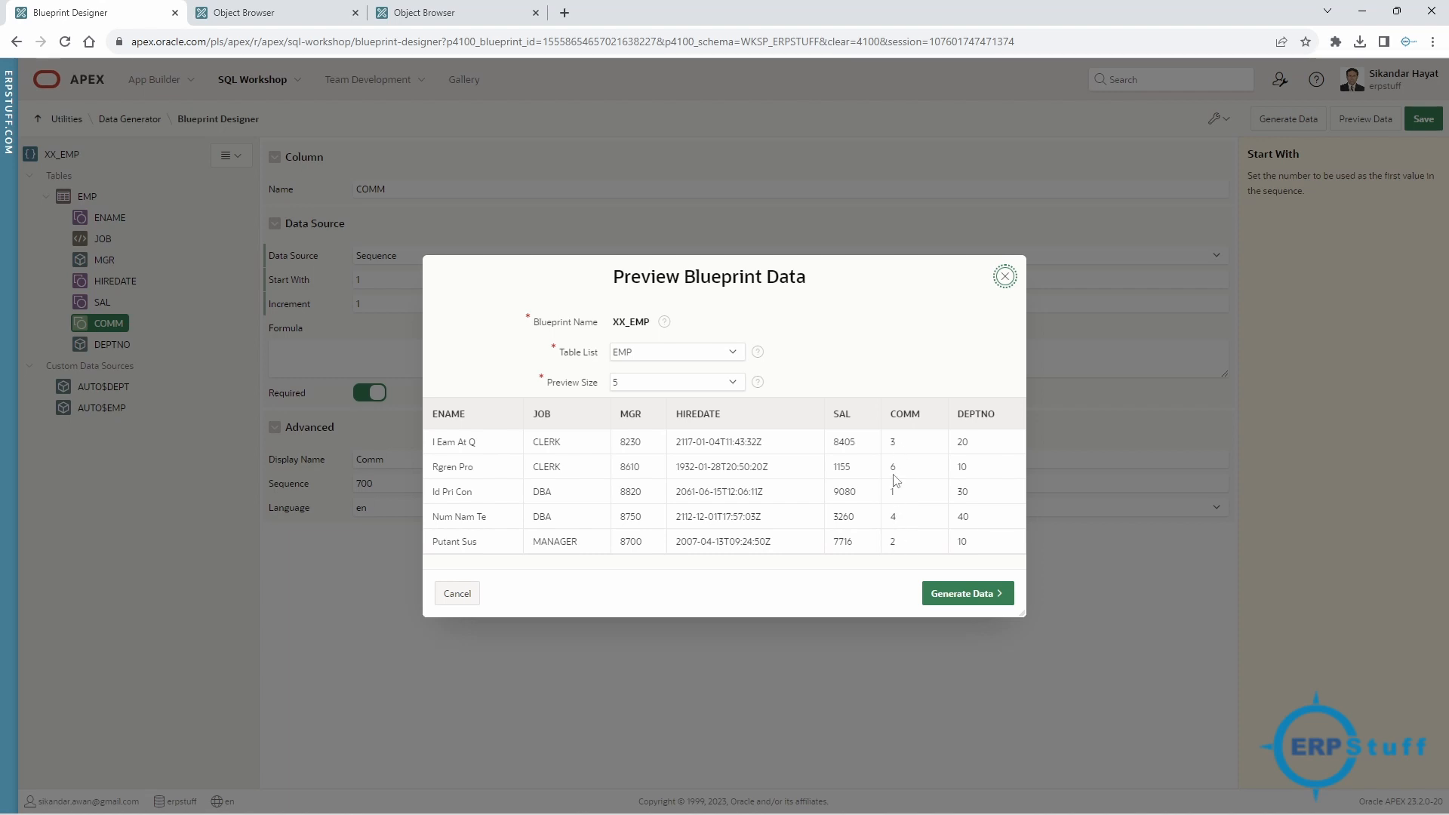
click(685, 381)
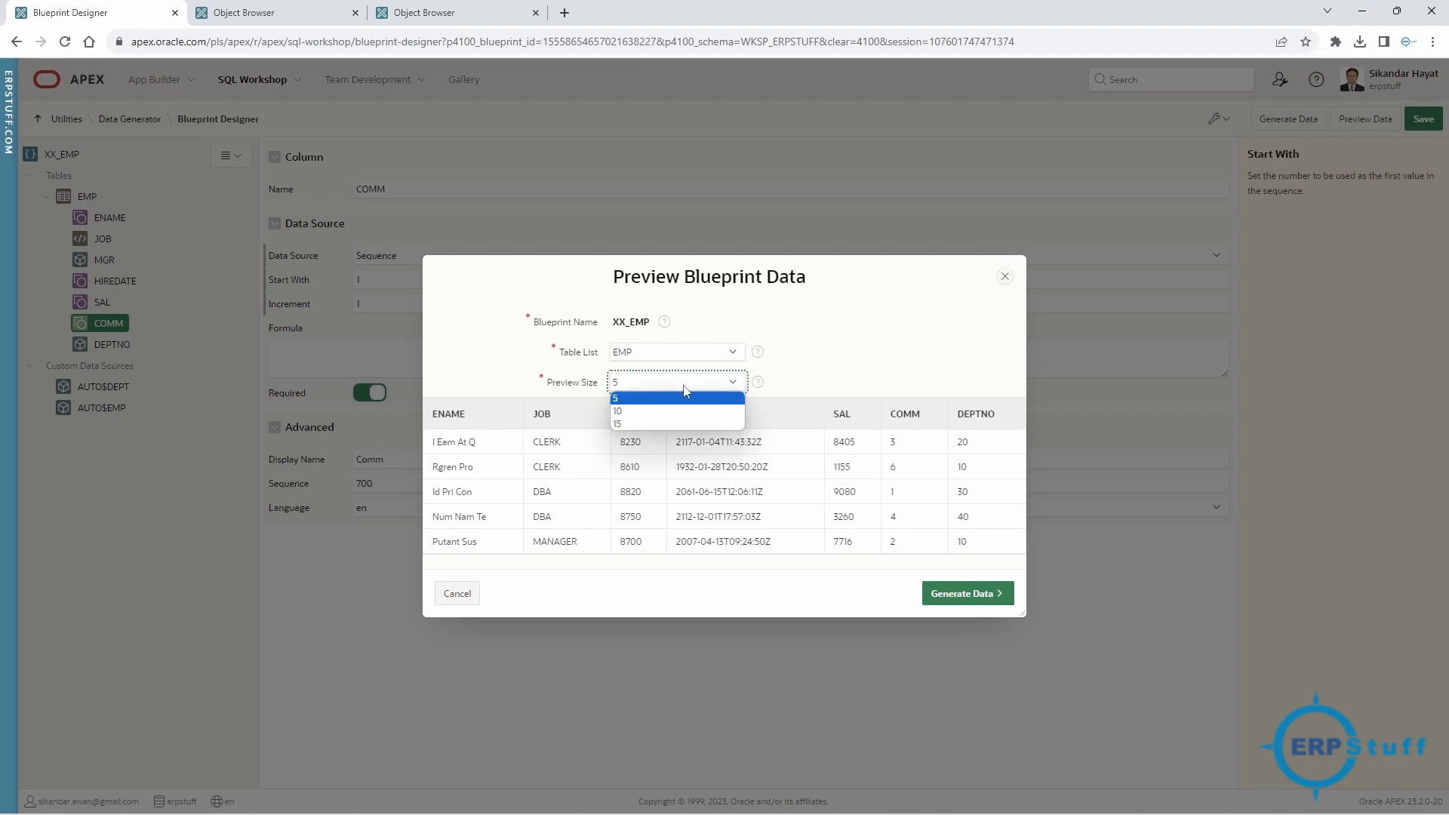
click(659, 425)
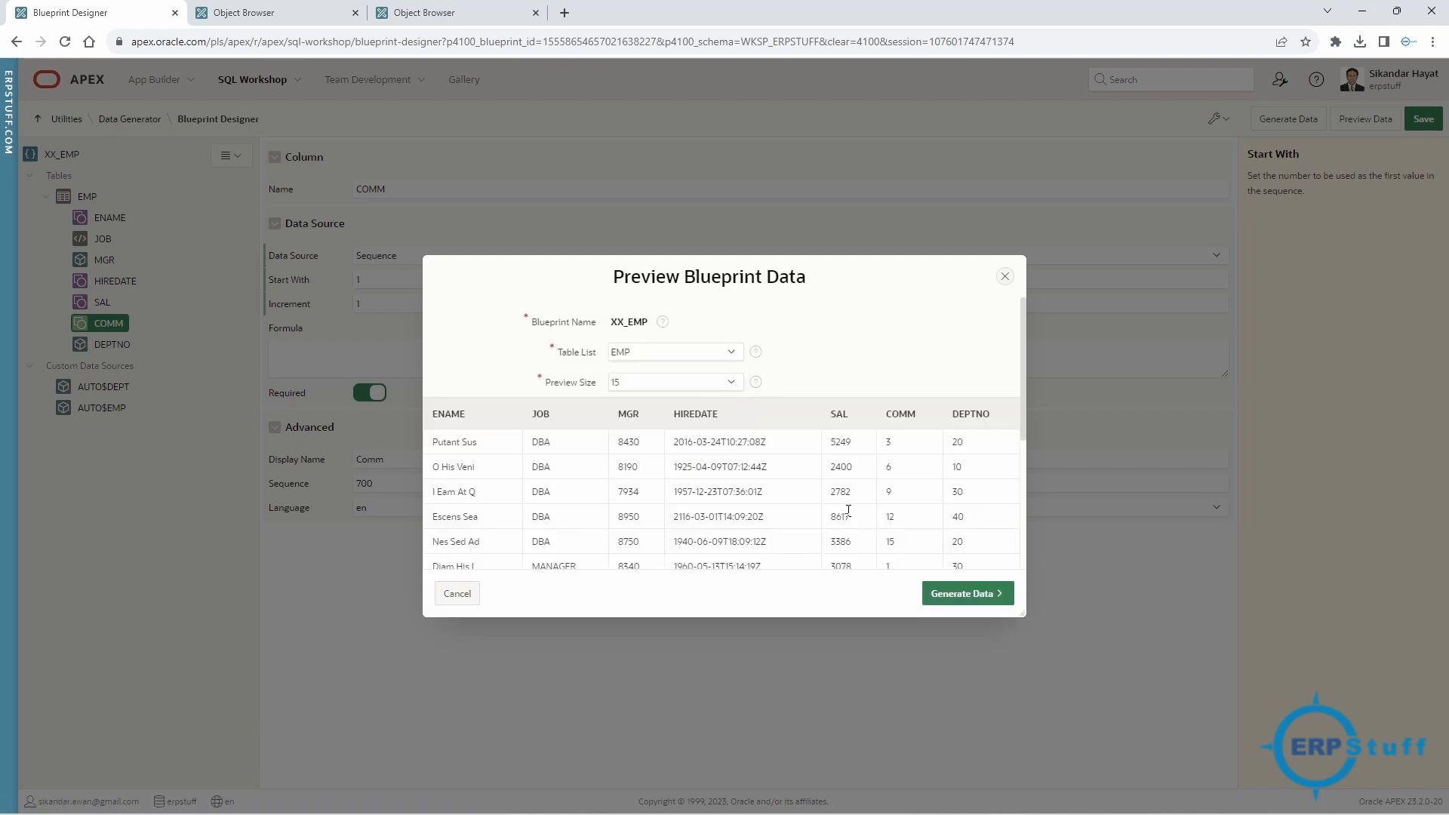
scroll(848, 510, down, 3)
scroll(848, 511, up, 3)
scroll(848, 511, down, 3)
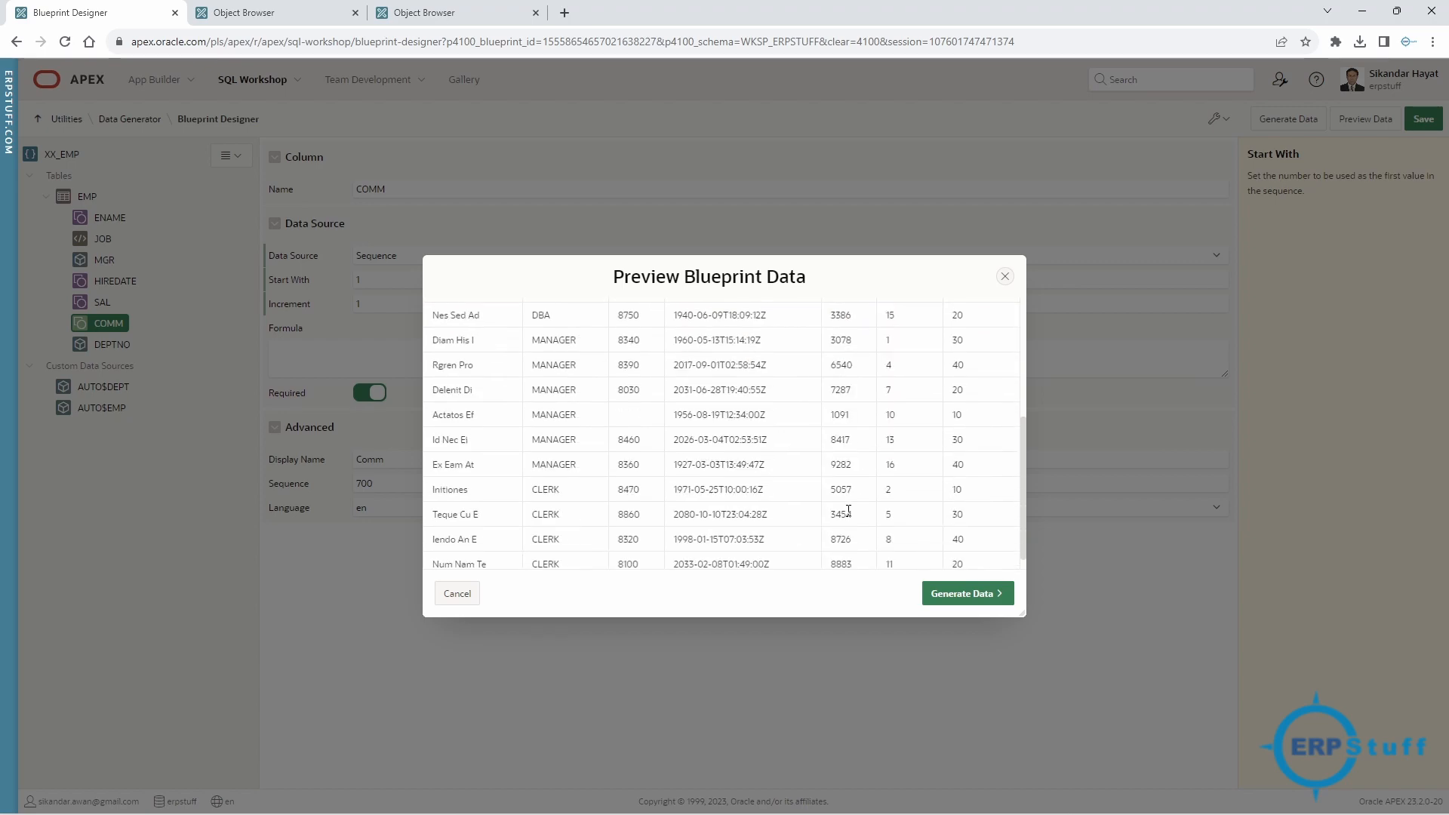
scroll(848, 511, up, 3)
scroll(848, 510, up, 5)
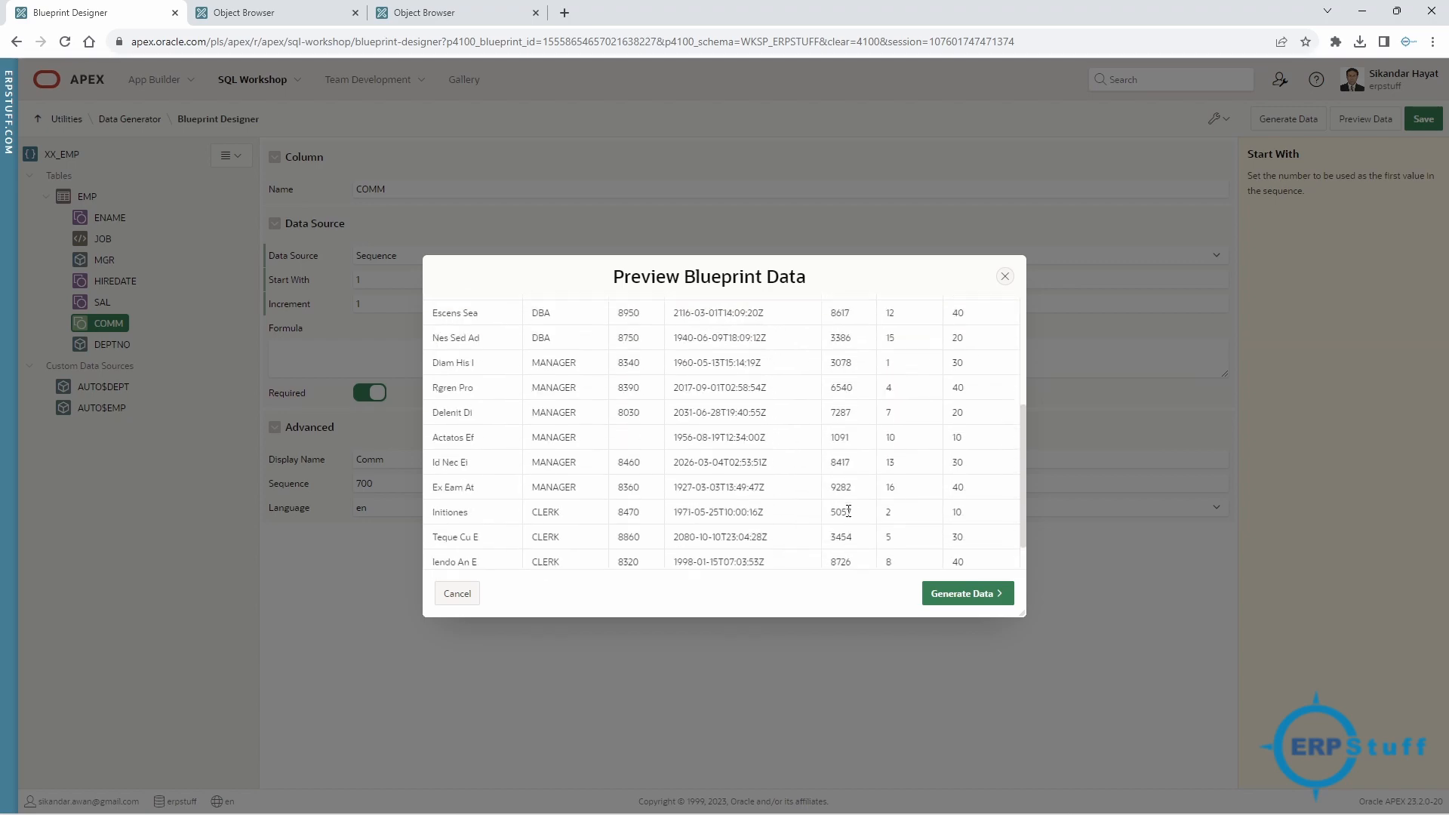
scroll(848, 511, down, 5)
scroll(867, 498, up, 5)
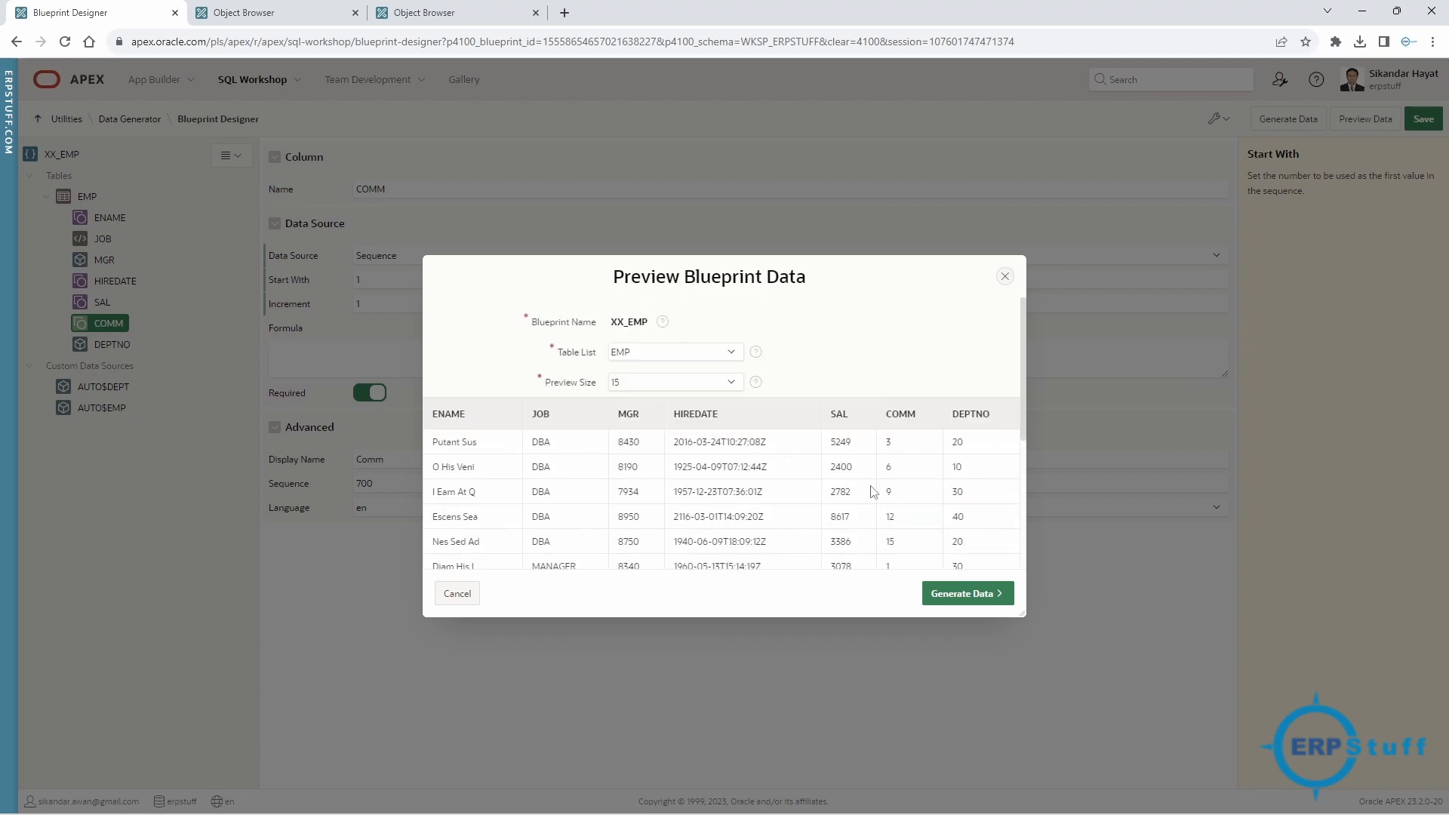
click(1004, 276)
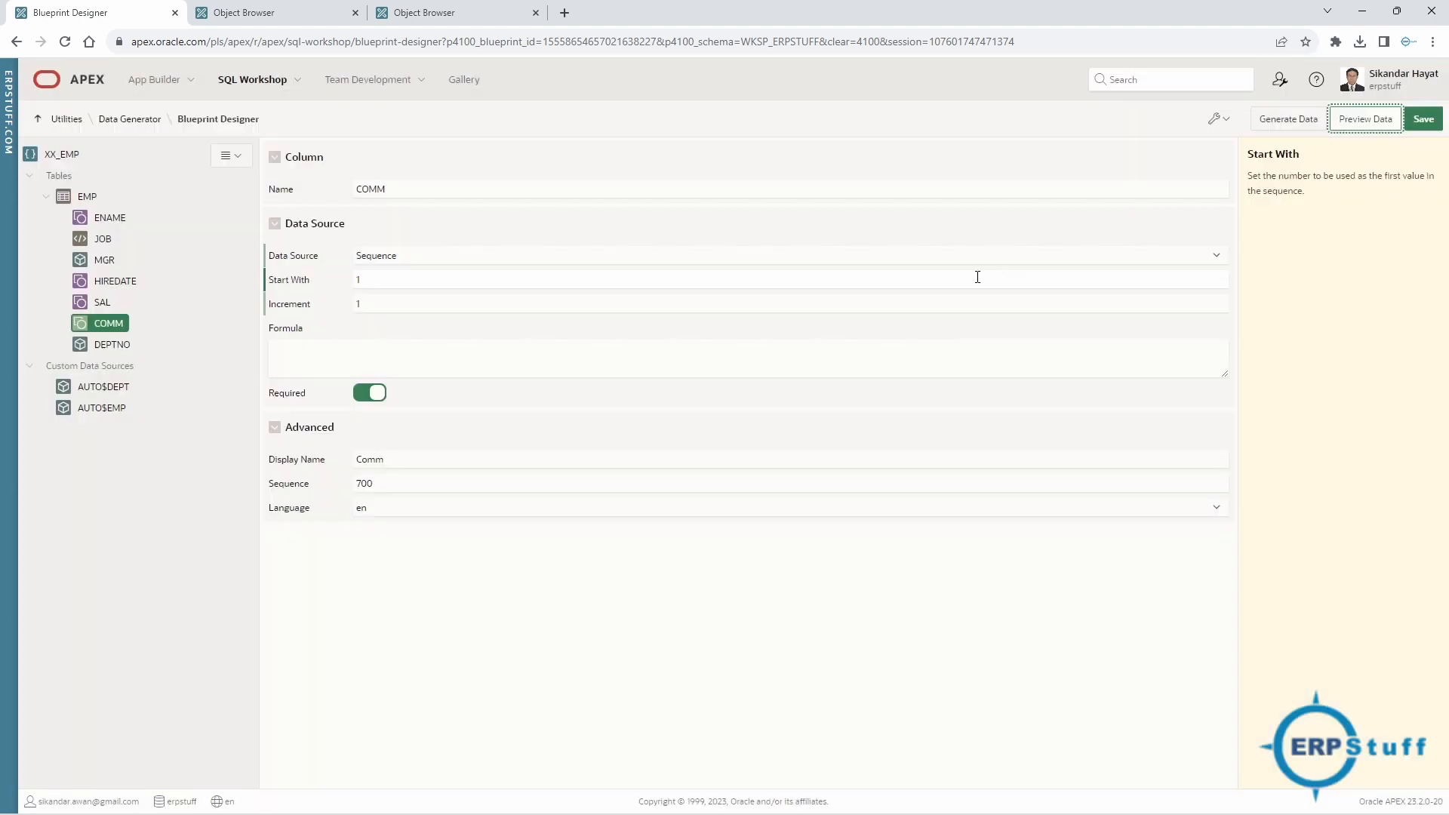
Add a custom data source to the blueprint, check its available source types, and delete it again.
click(113, 366)
right_click(124, 377)
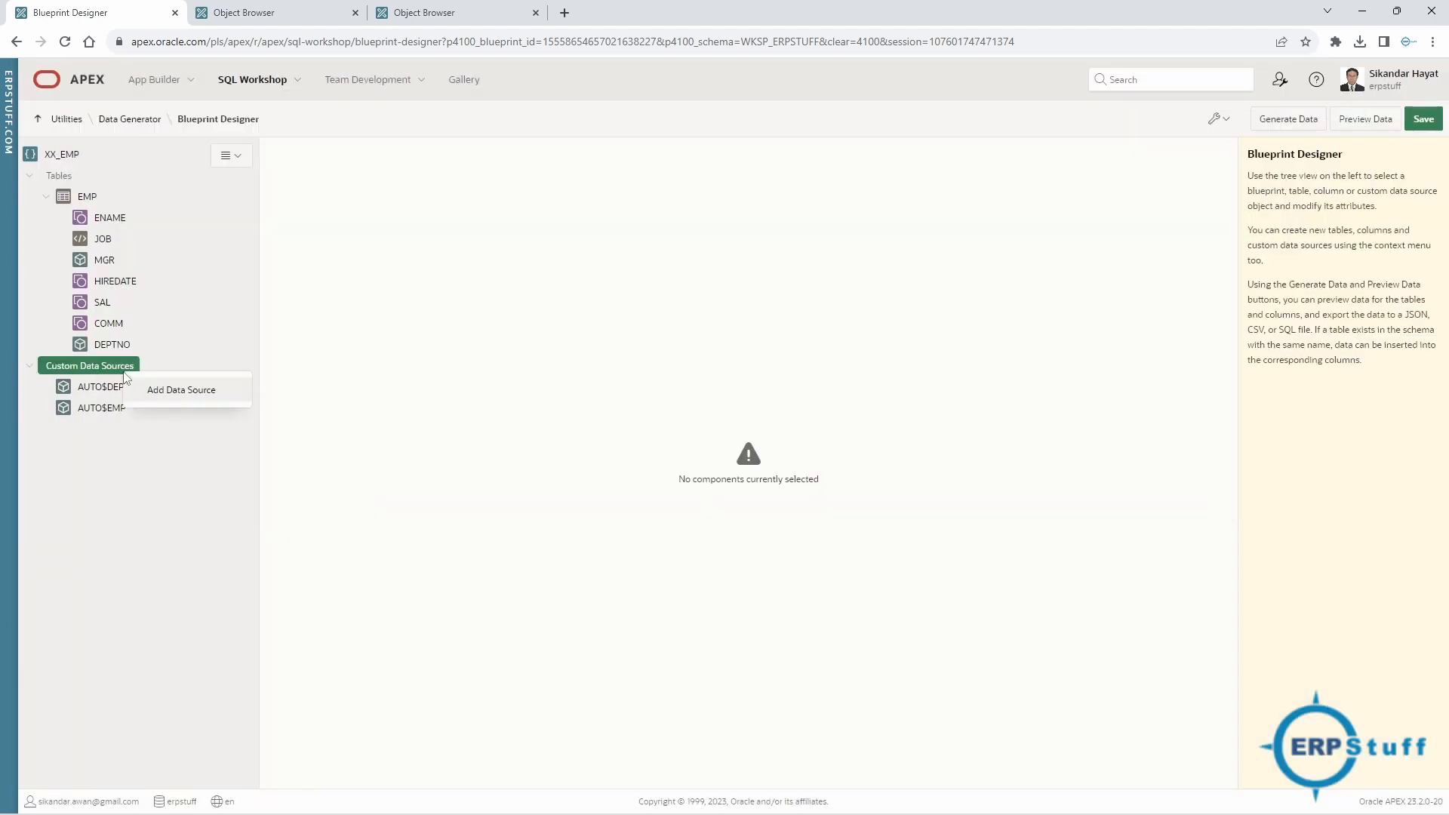
click(172, 394)
click(417, 215)
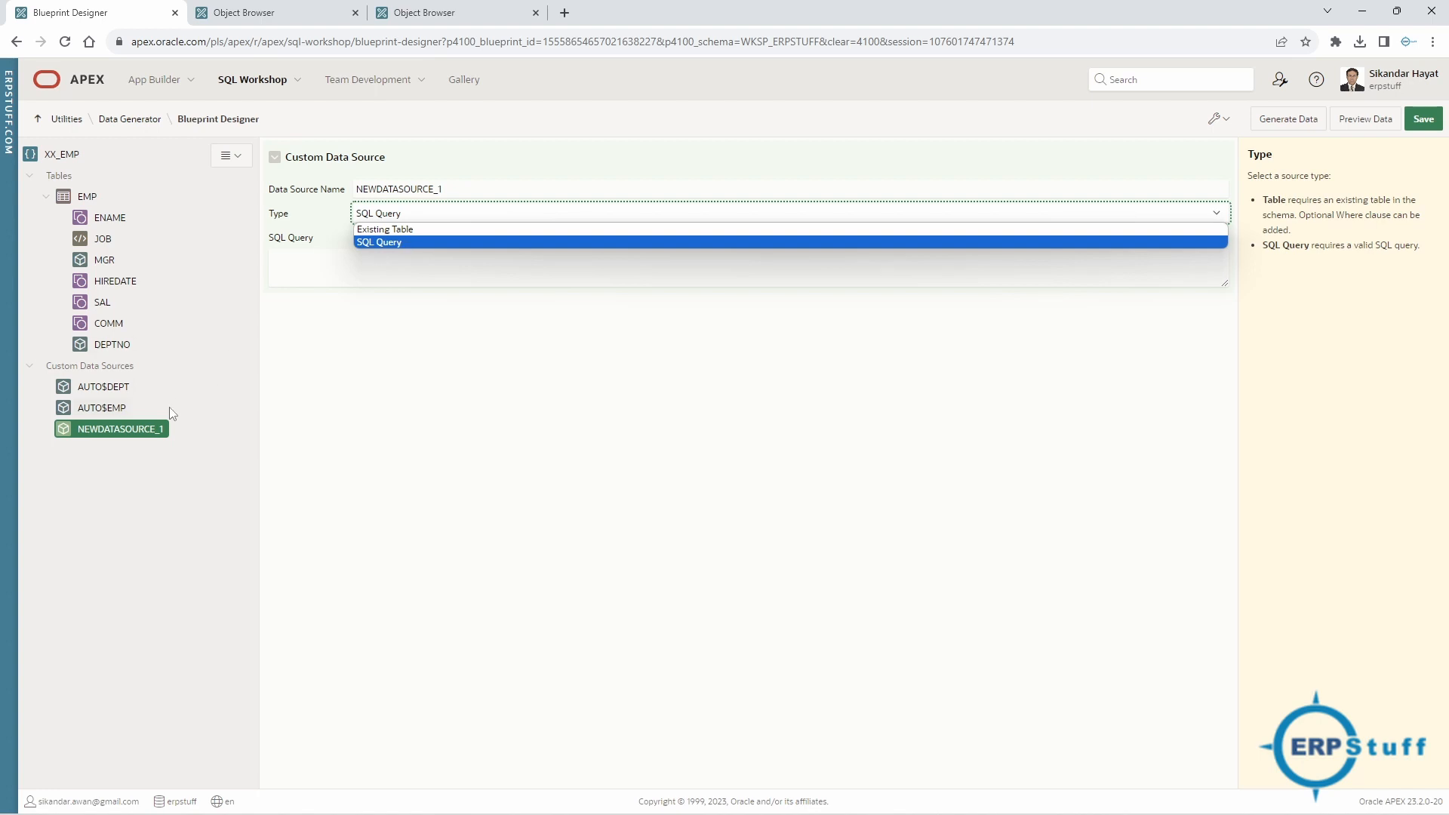
click(161, 427)
click(161, 428)
click(193, 446)
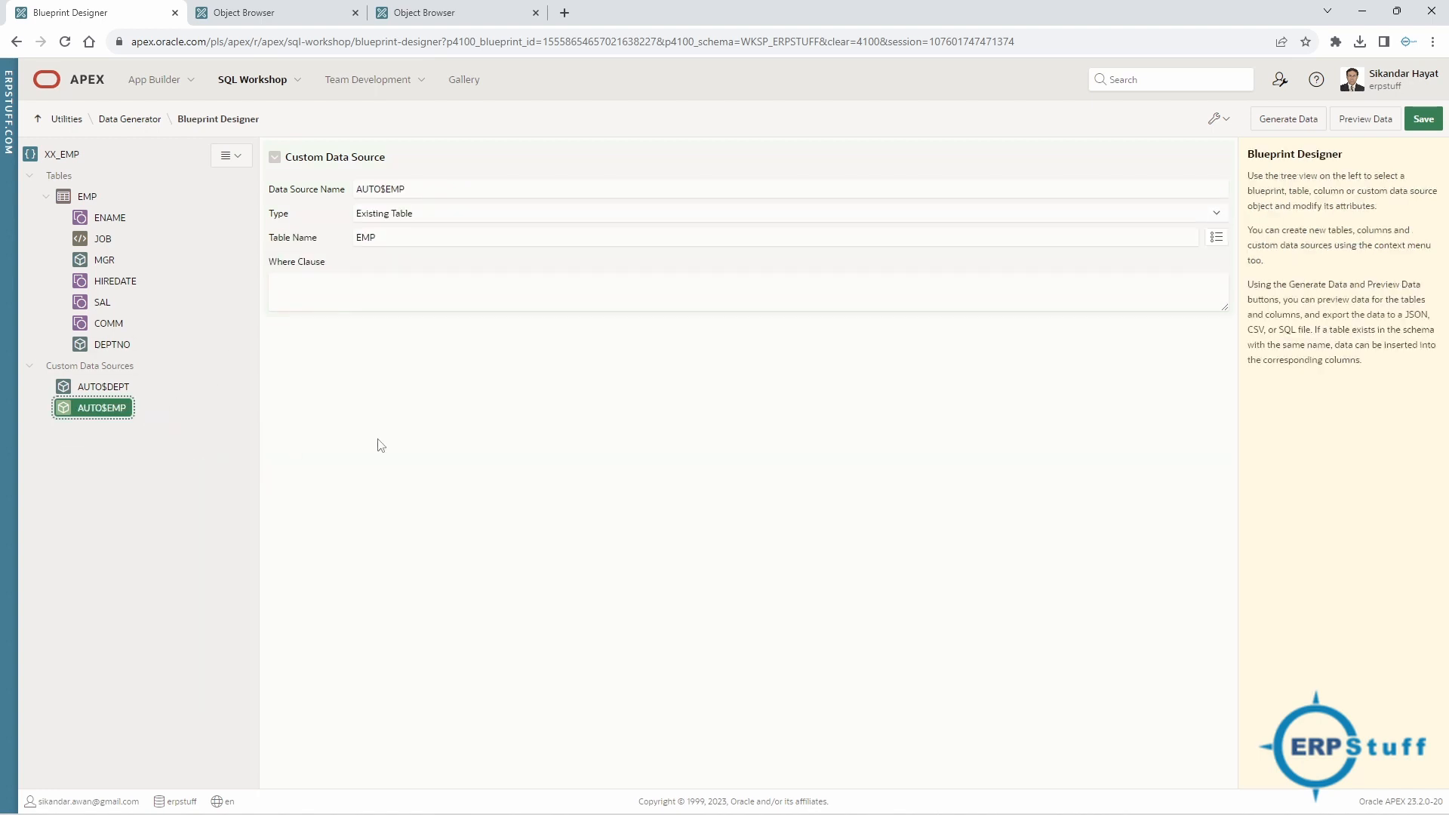
View the EMP table's properties and read the Blueprint Designer help text.
click(88, 198)
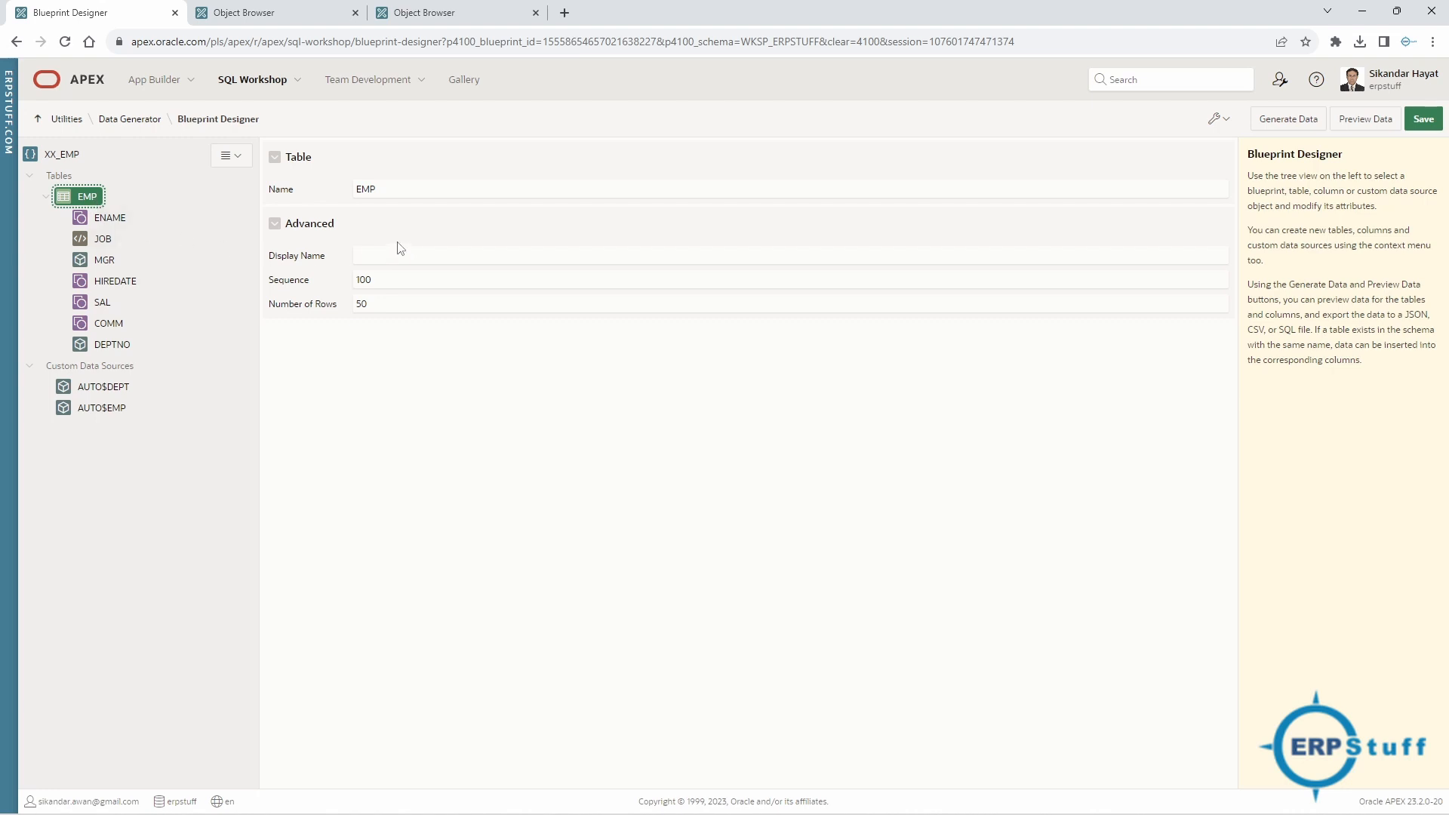
click(1277, 180)
drag(1276, 179, 1365, 364)
click(1397, 383)
Try Multi Value on the ENAME column, examine its format options and help text, and switch it back off.
click(118, 223)
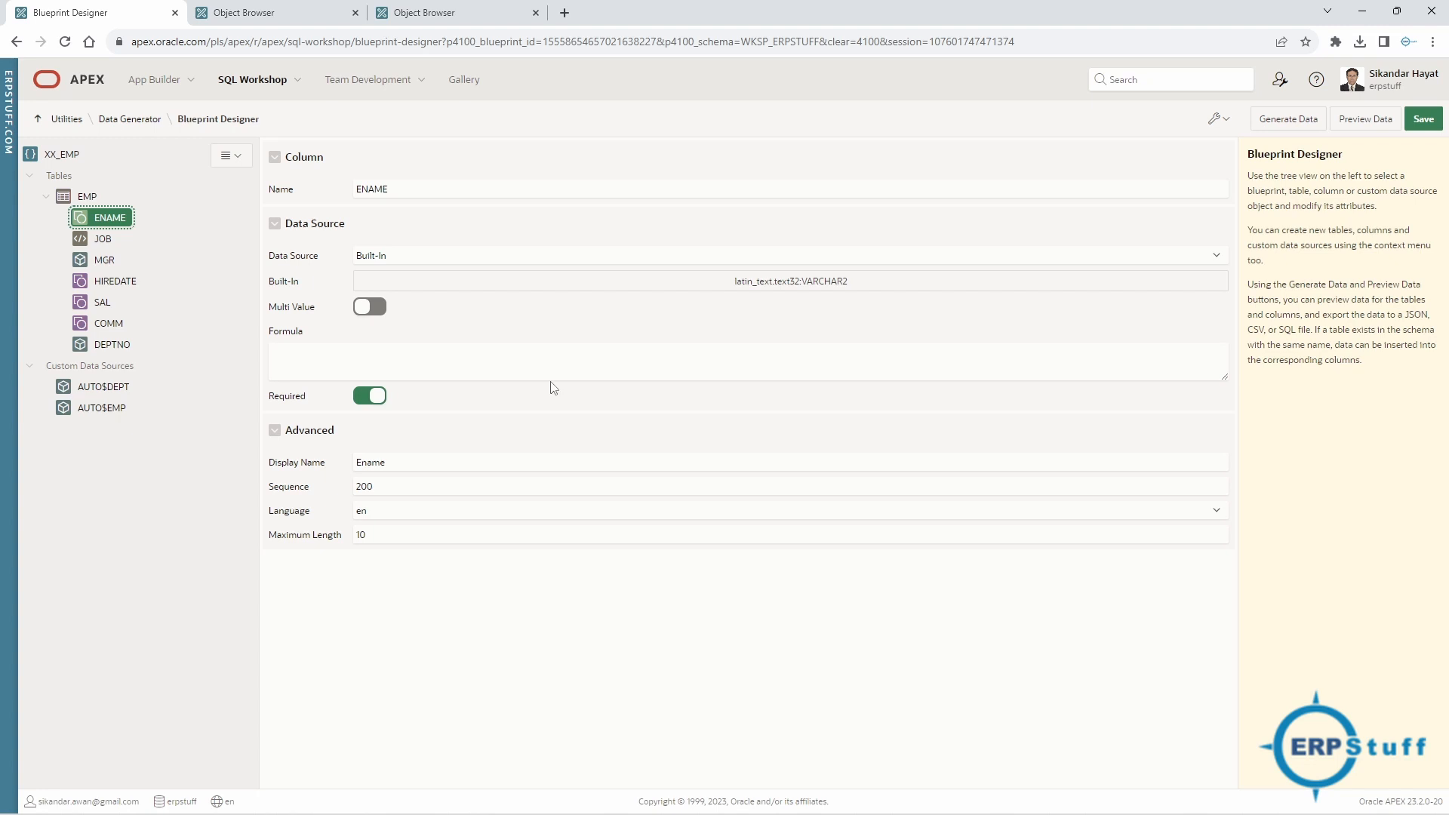
click(379, 311)
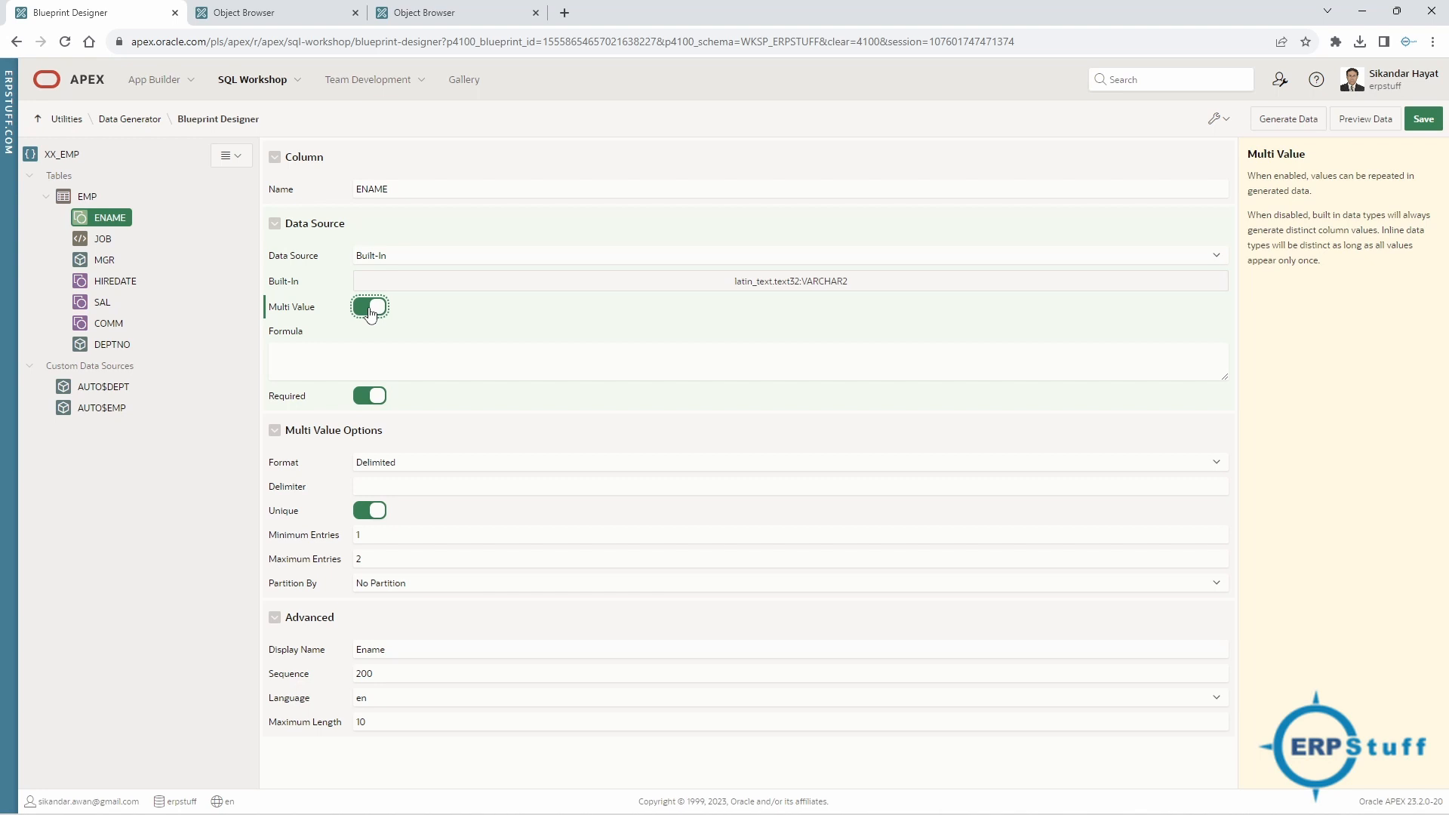
click(369, 308)
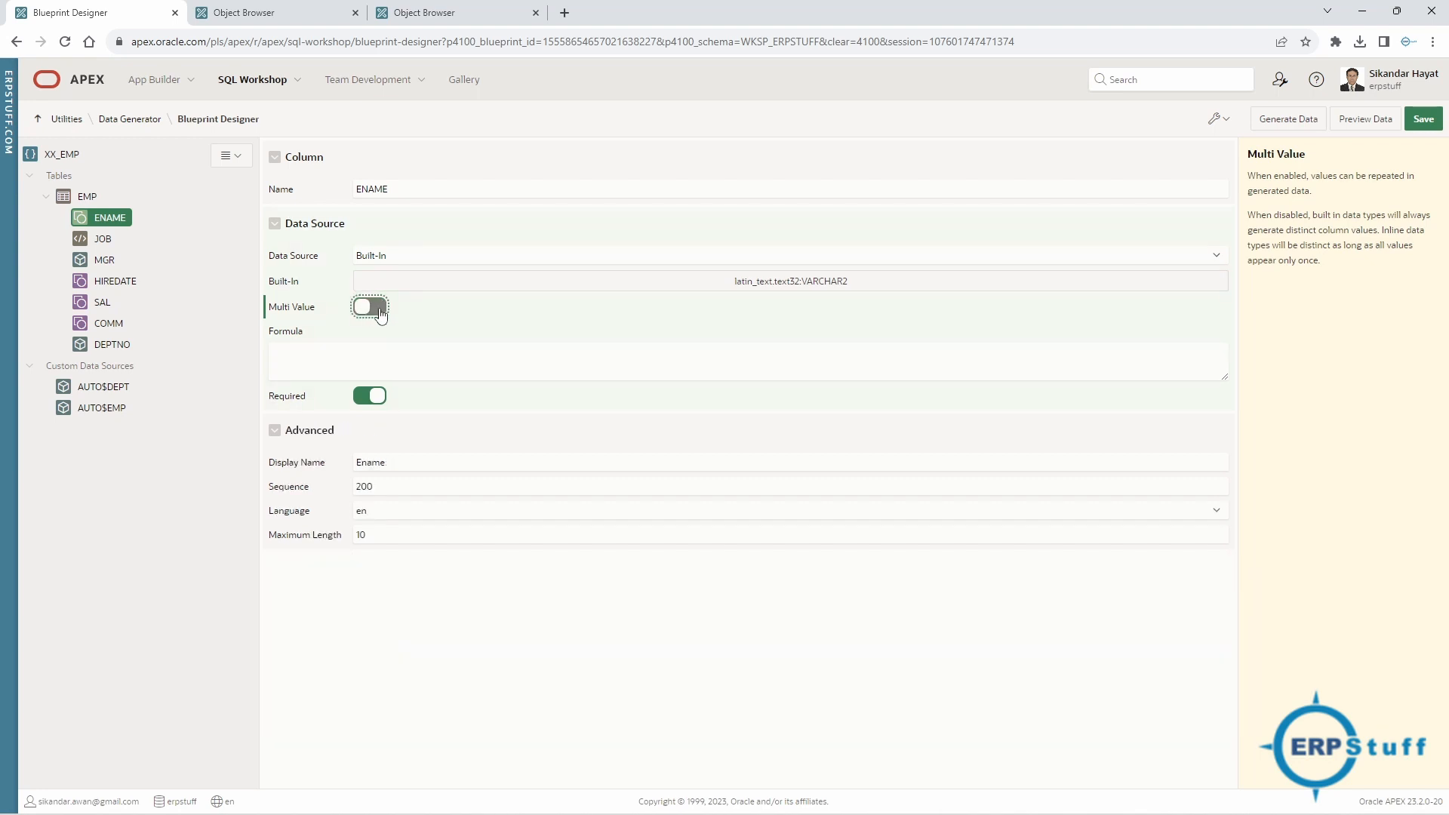
click(369, 310)
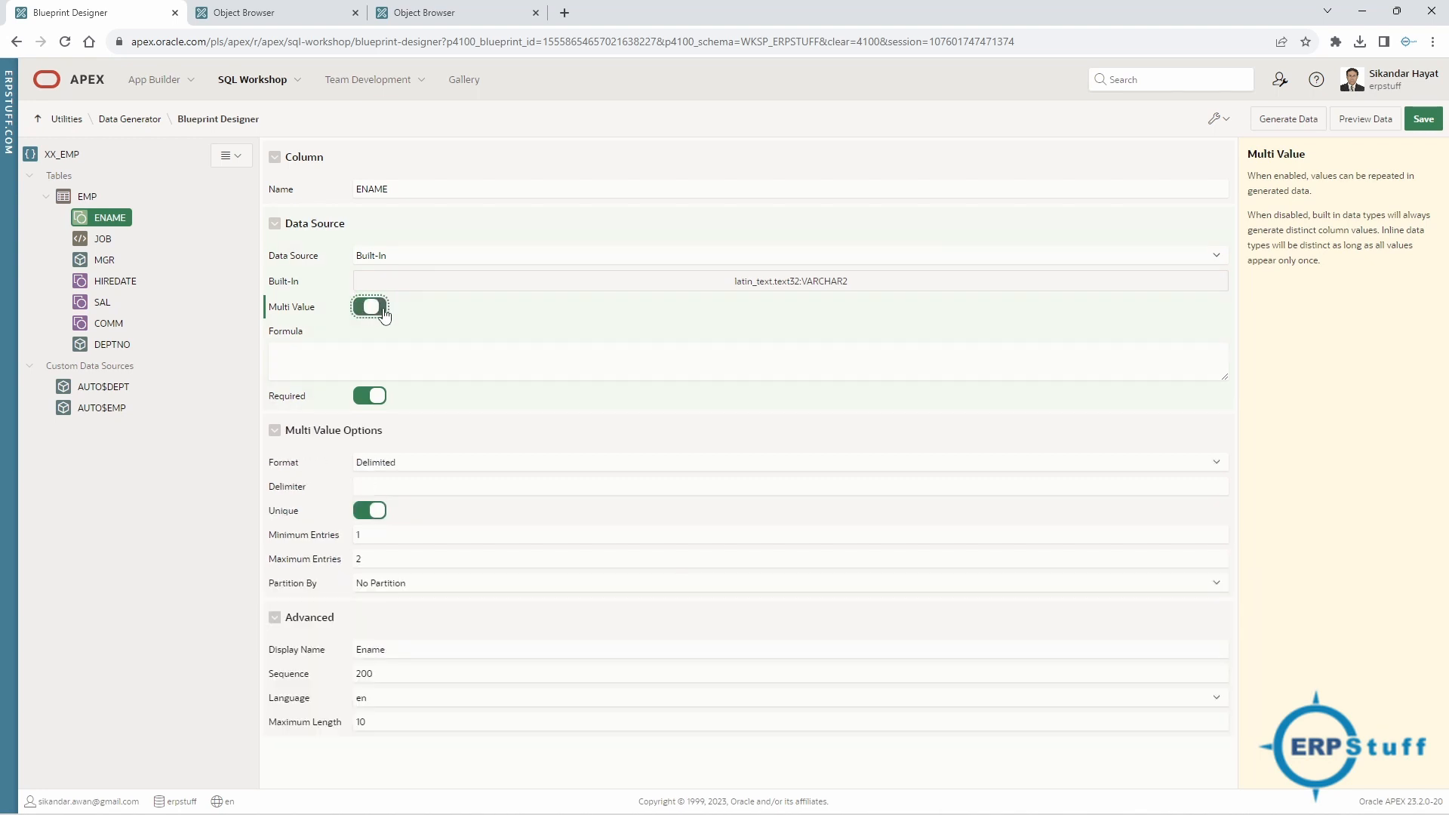
click(393, 464)
click(393, 464)
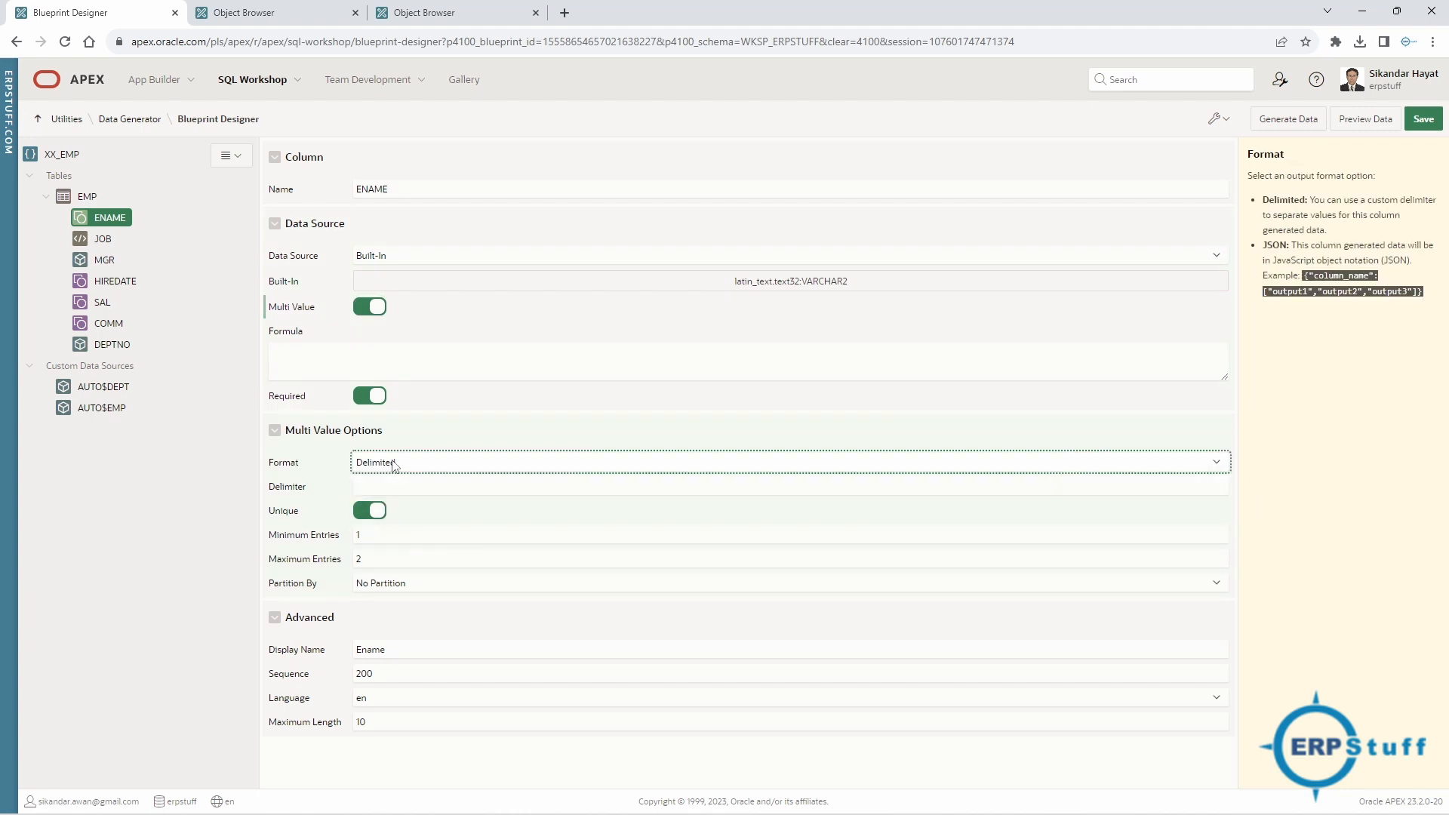
click(368, 309)
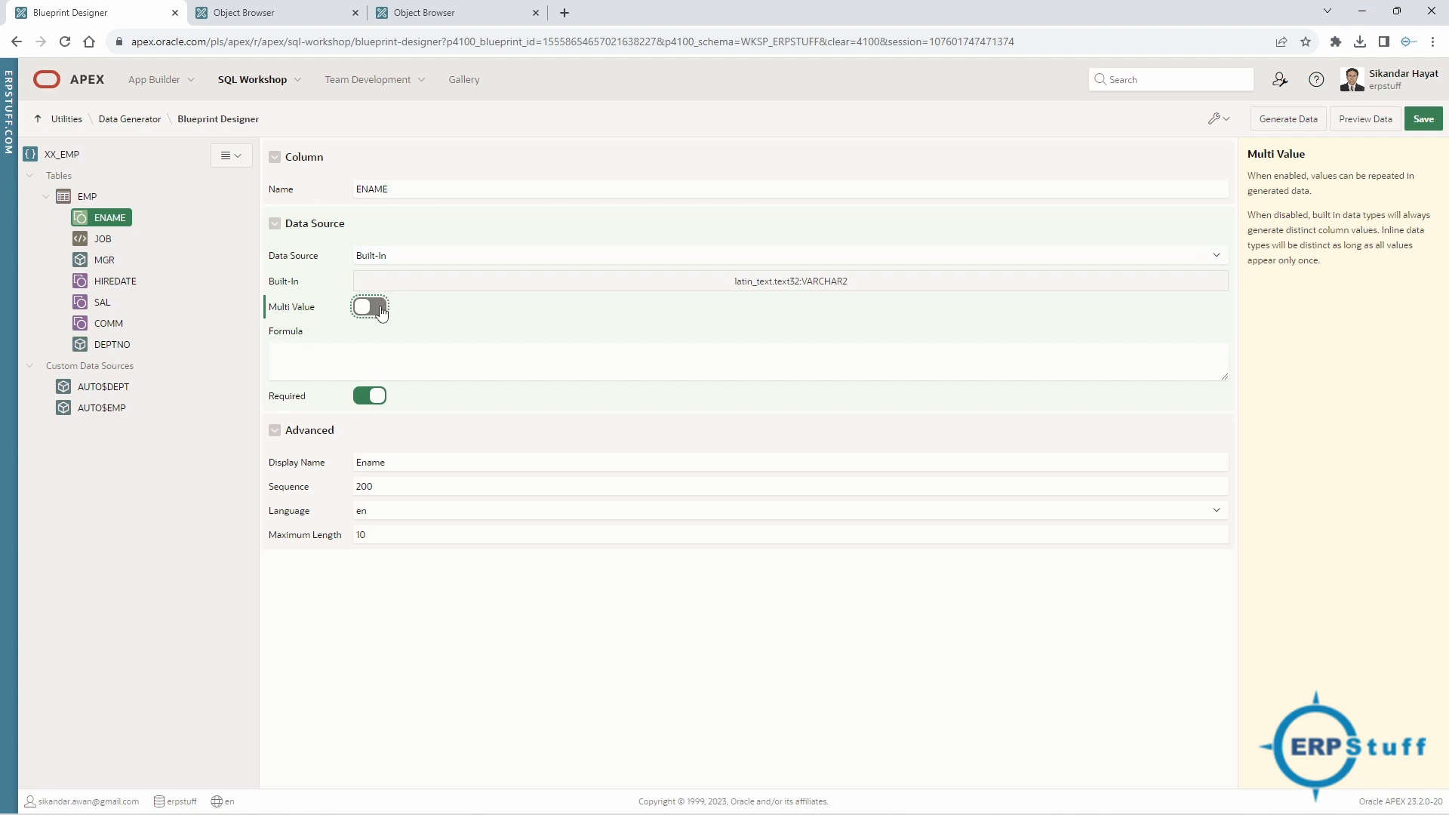
click(381, 310)
drag(1254, 175, 1321, 260)
click(636, 311)
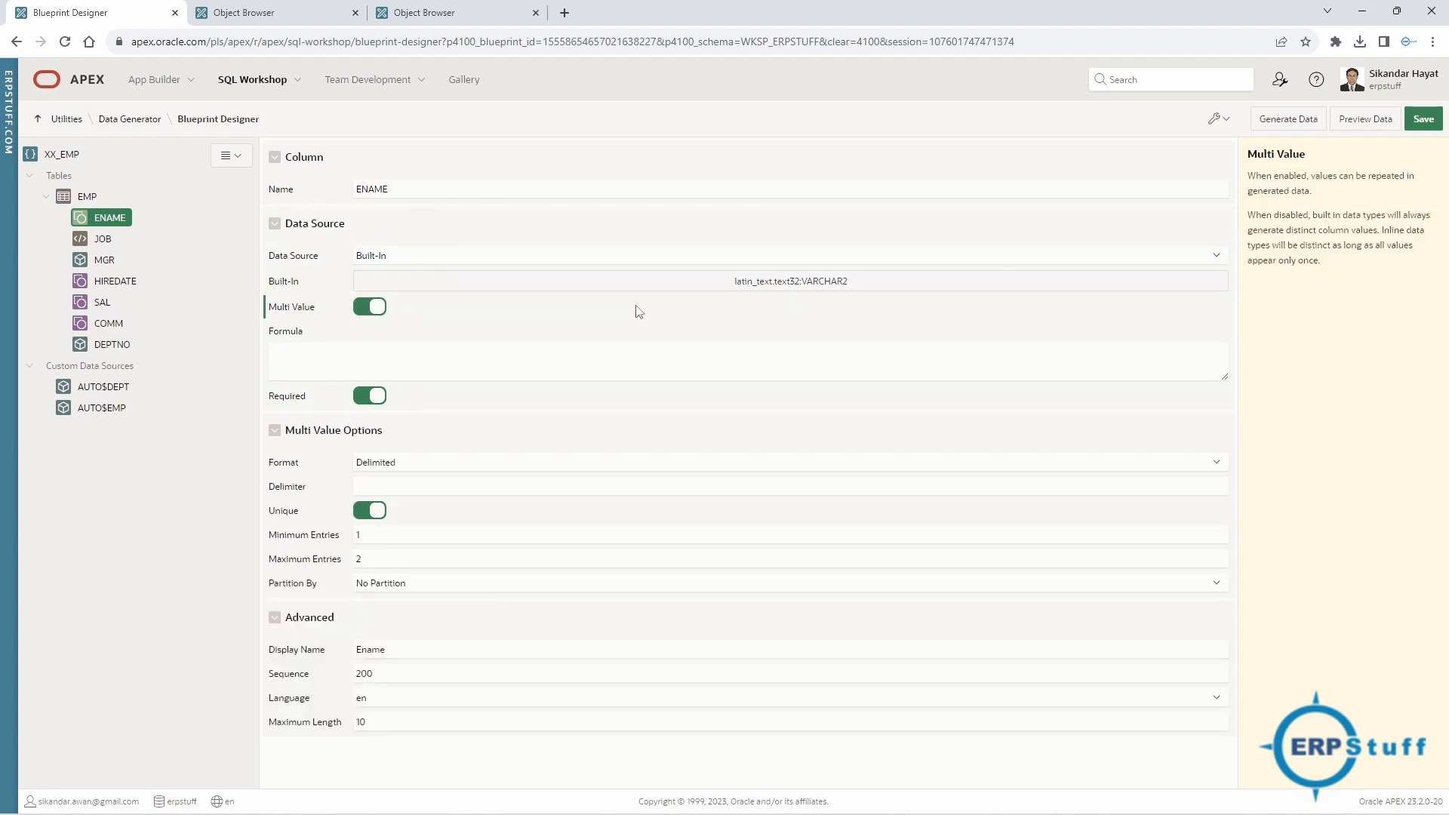
click(366, 307)
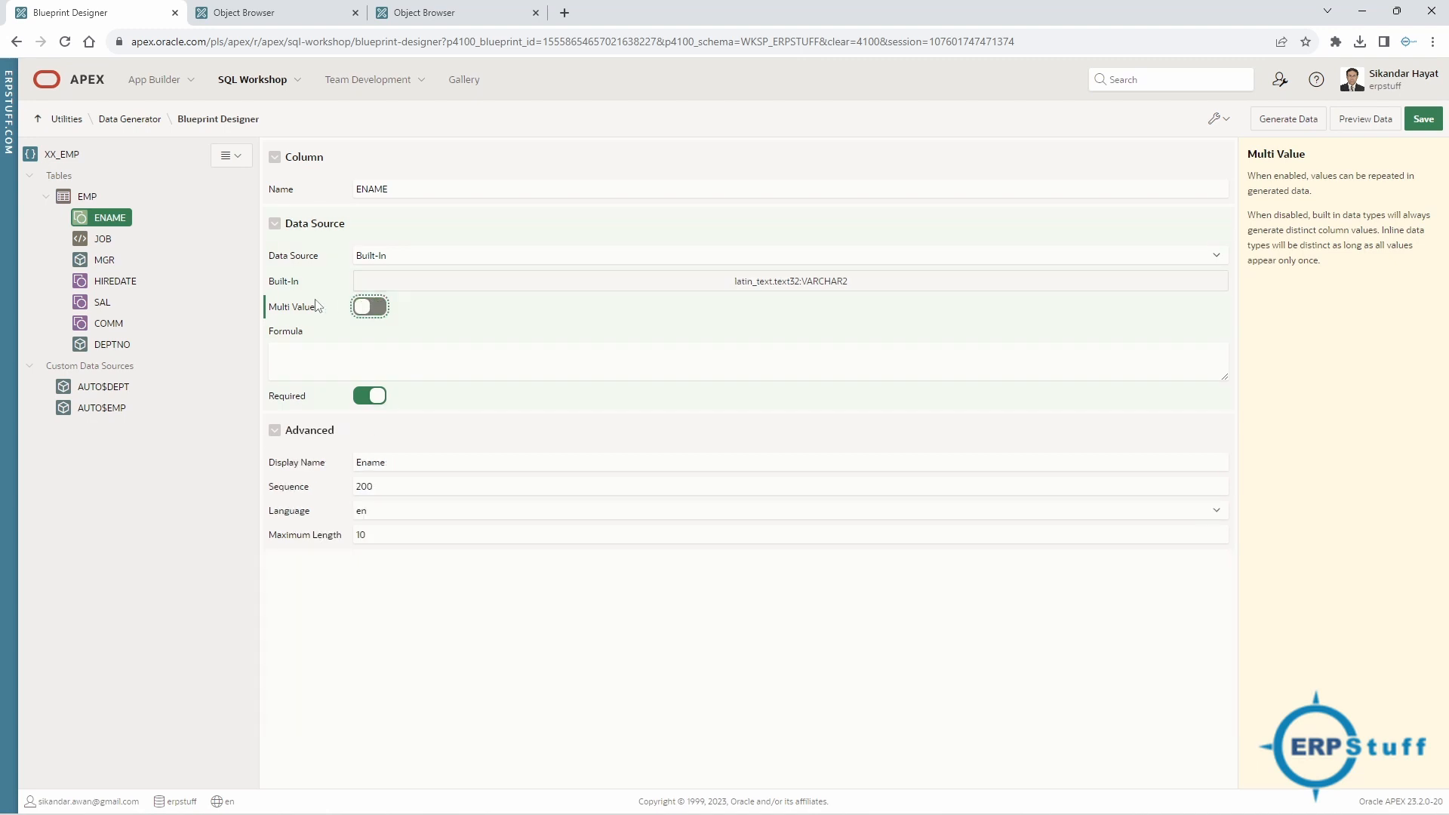
Review the HIREDATE column's date settings and read the Minimum Date help about the date format mask.
click(123, 287)
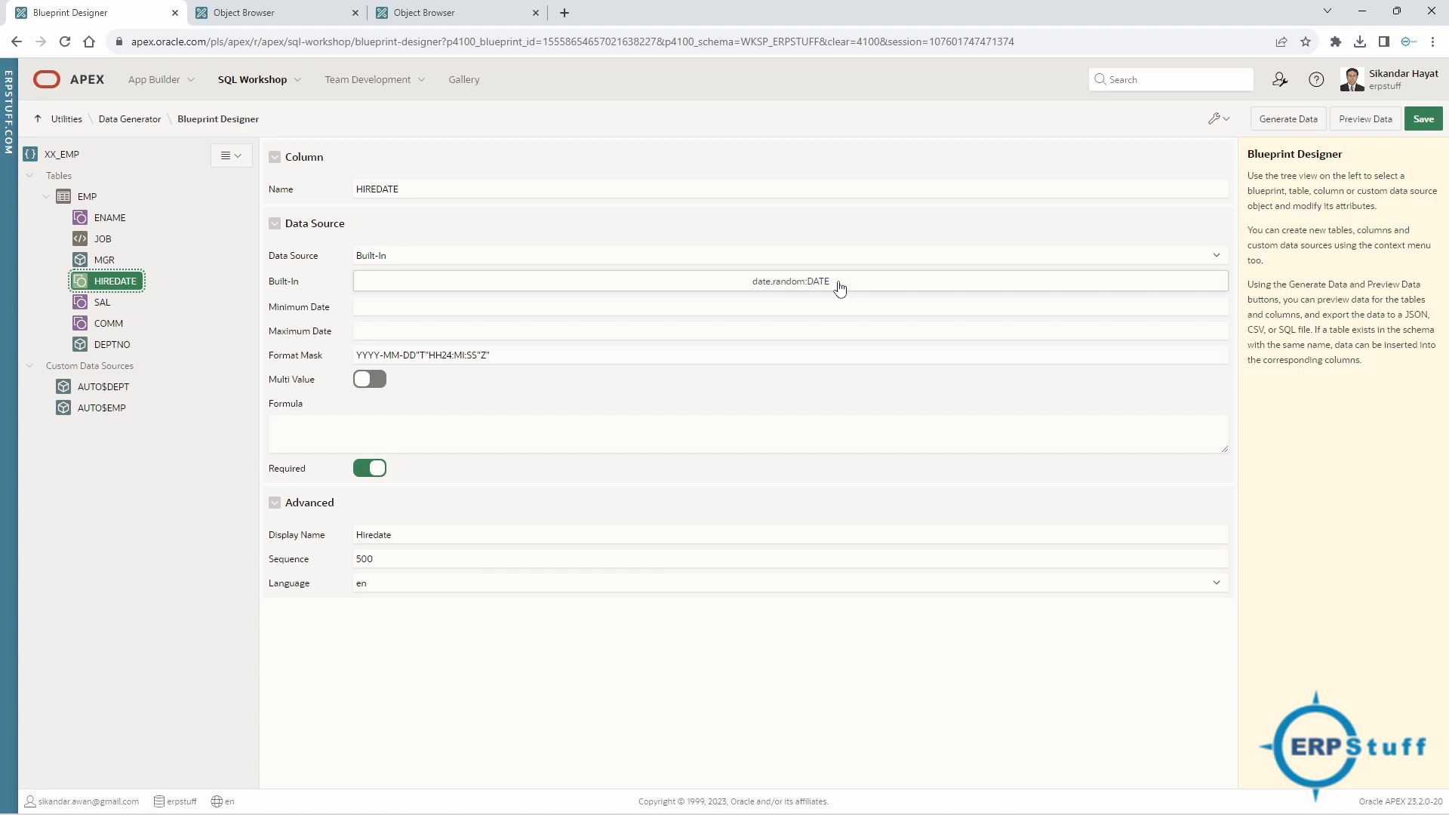
click(377, 331)
click(383, 309)
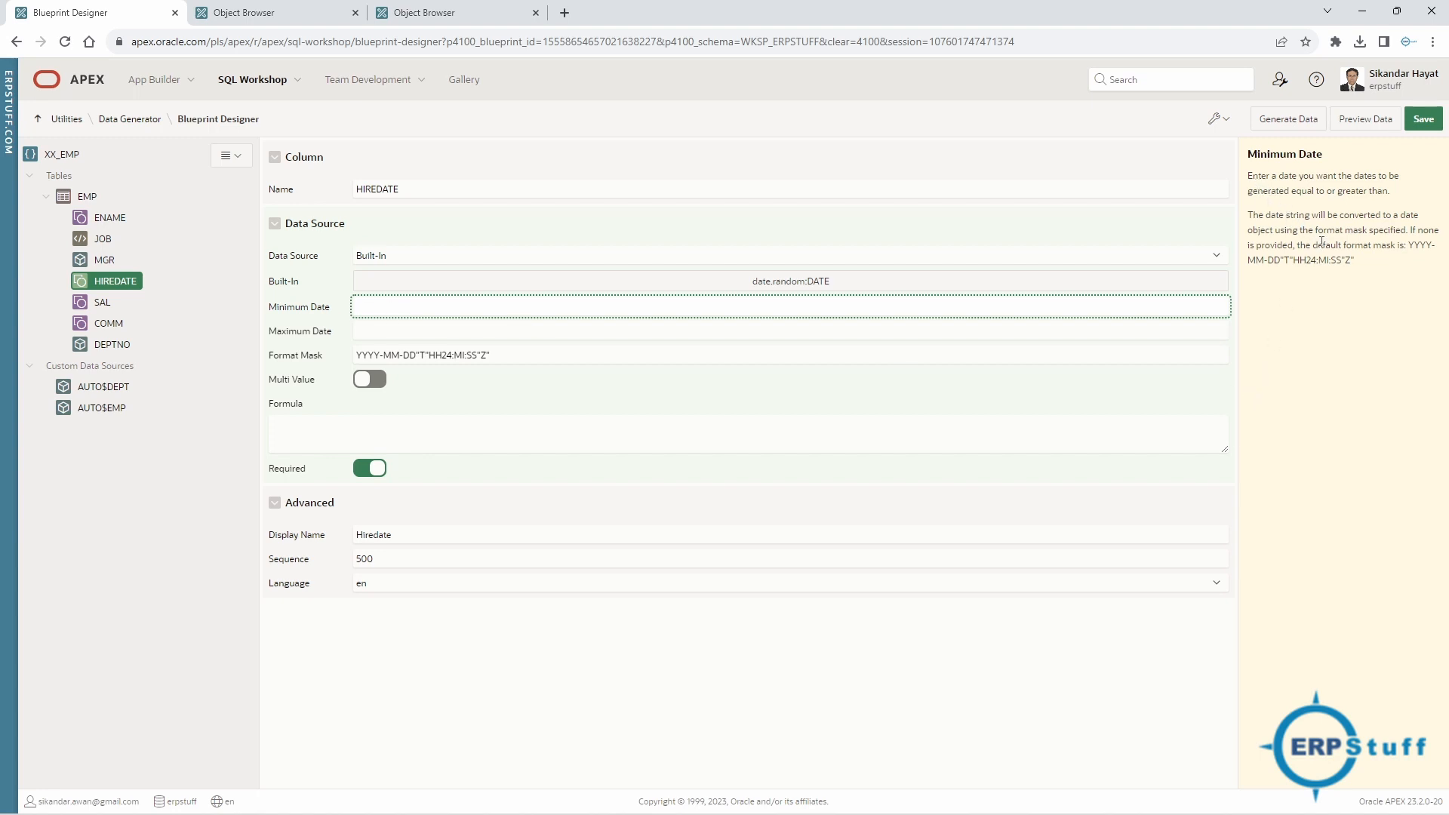
drag(1251, 187, 1318, 227)
click(1319, 226)
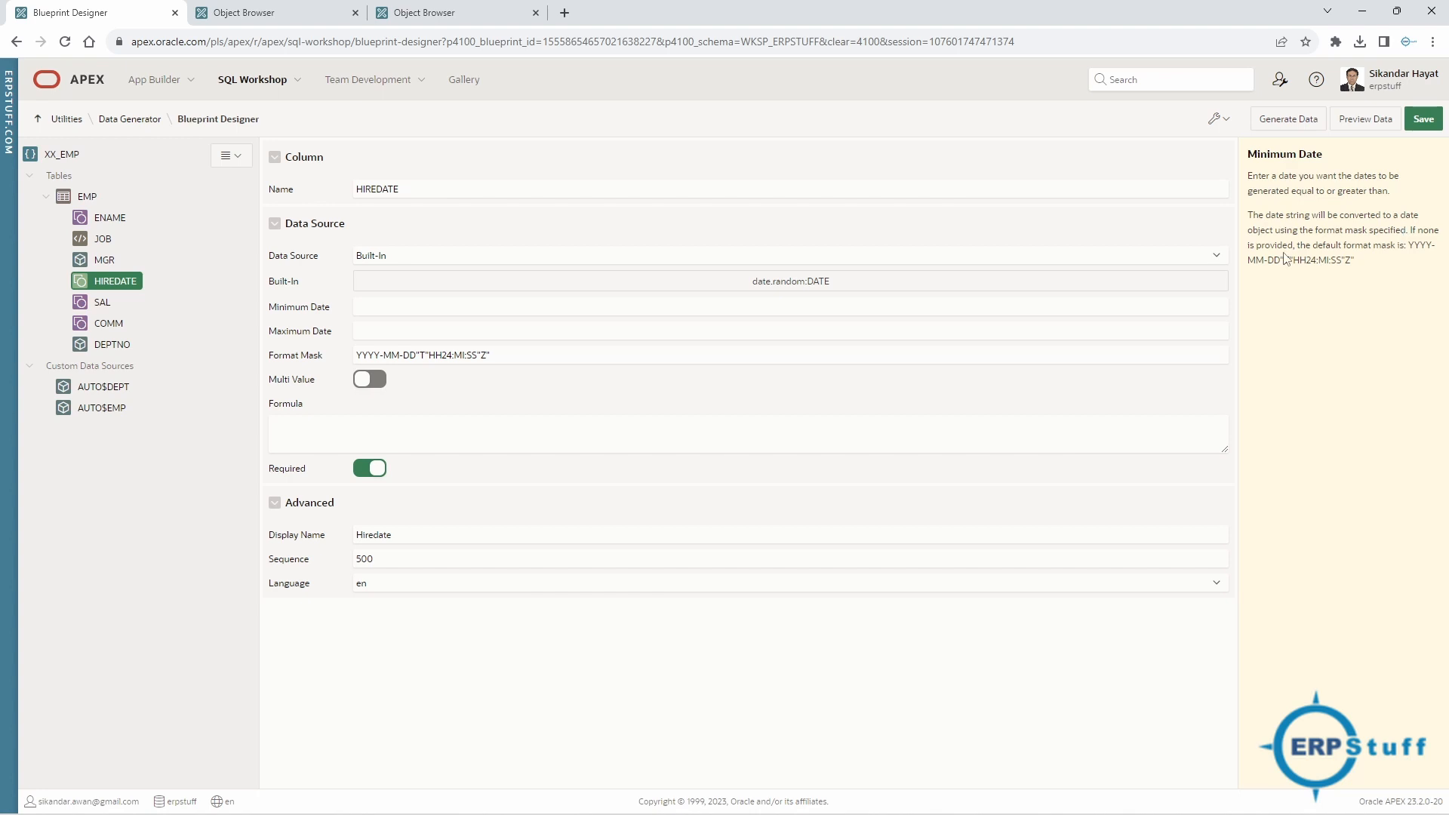
drag(1252, 216, 1376, 259)
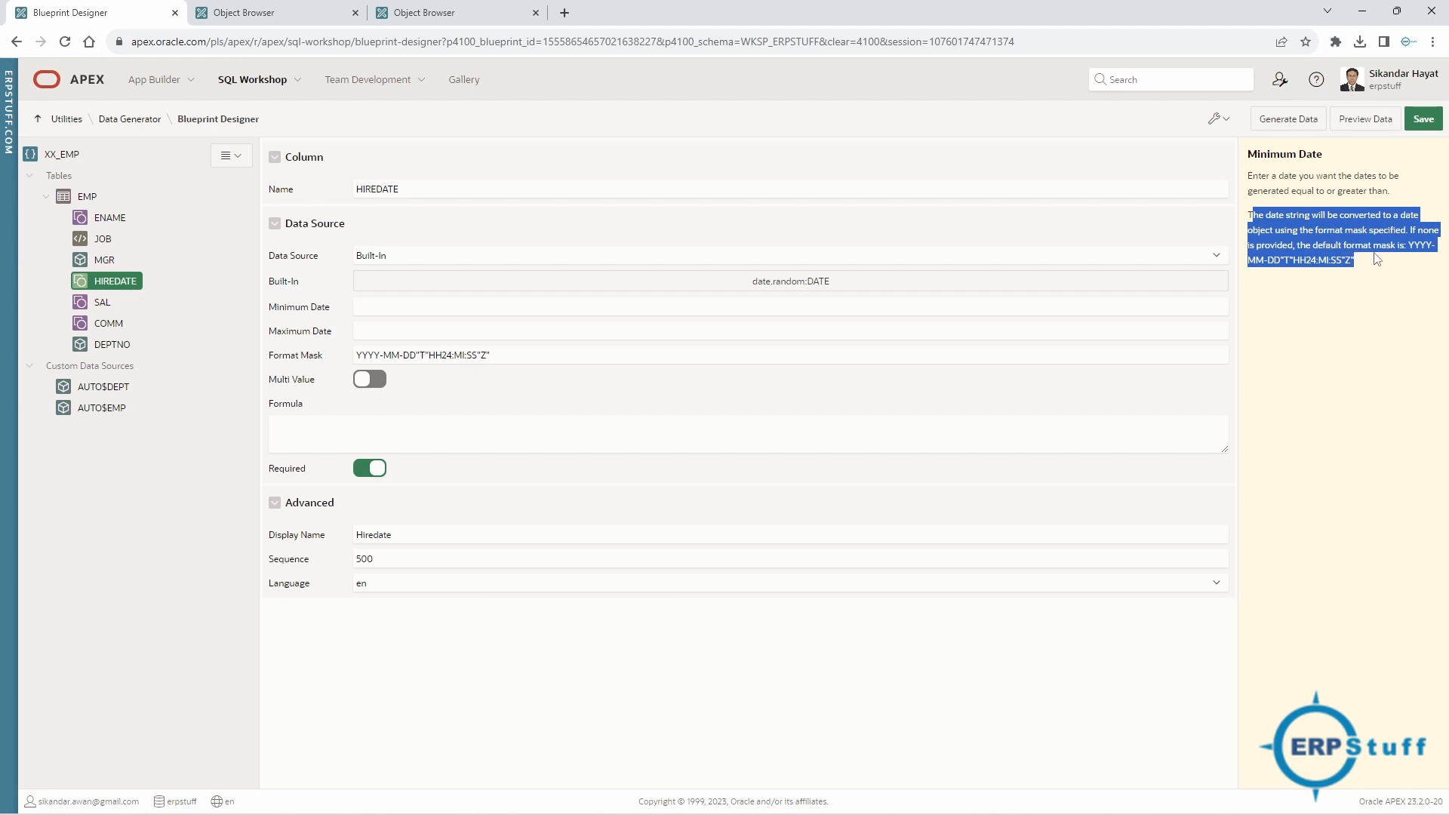
click(1379, 267)
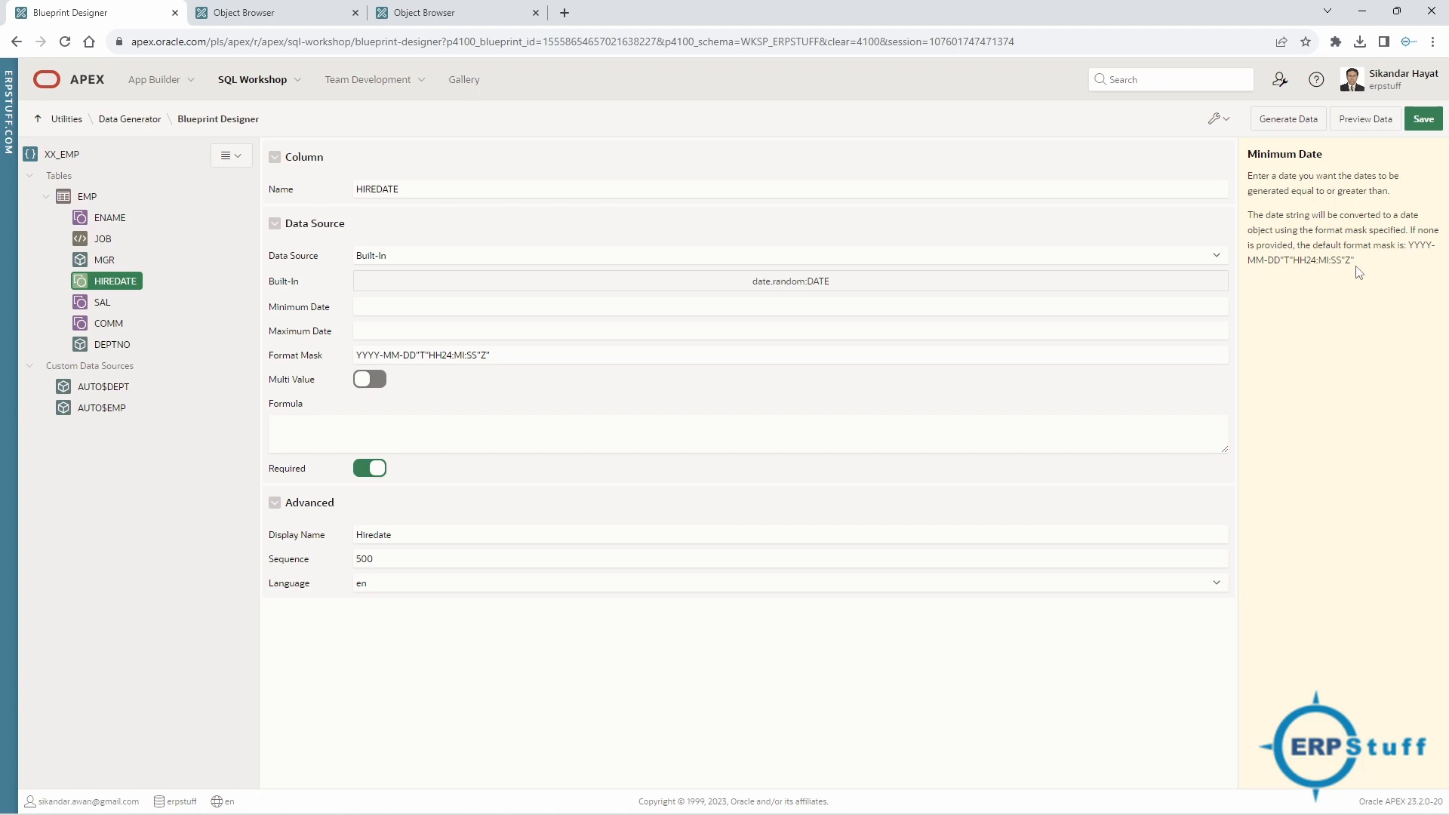
click(432, 308)
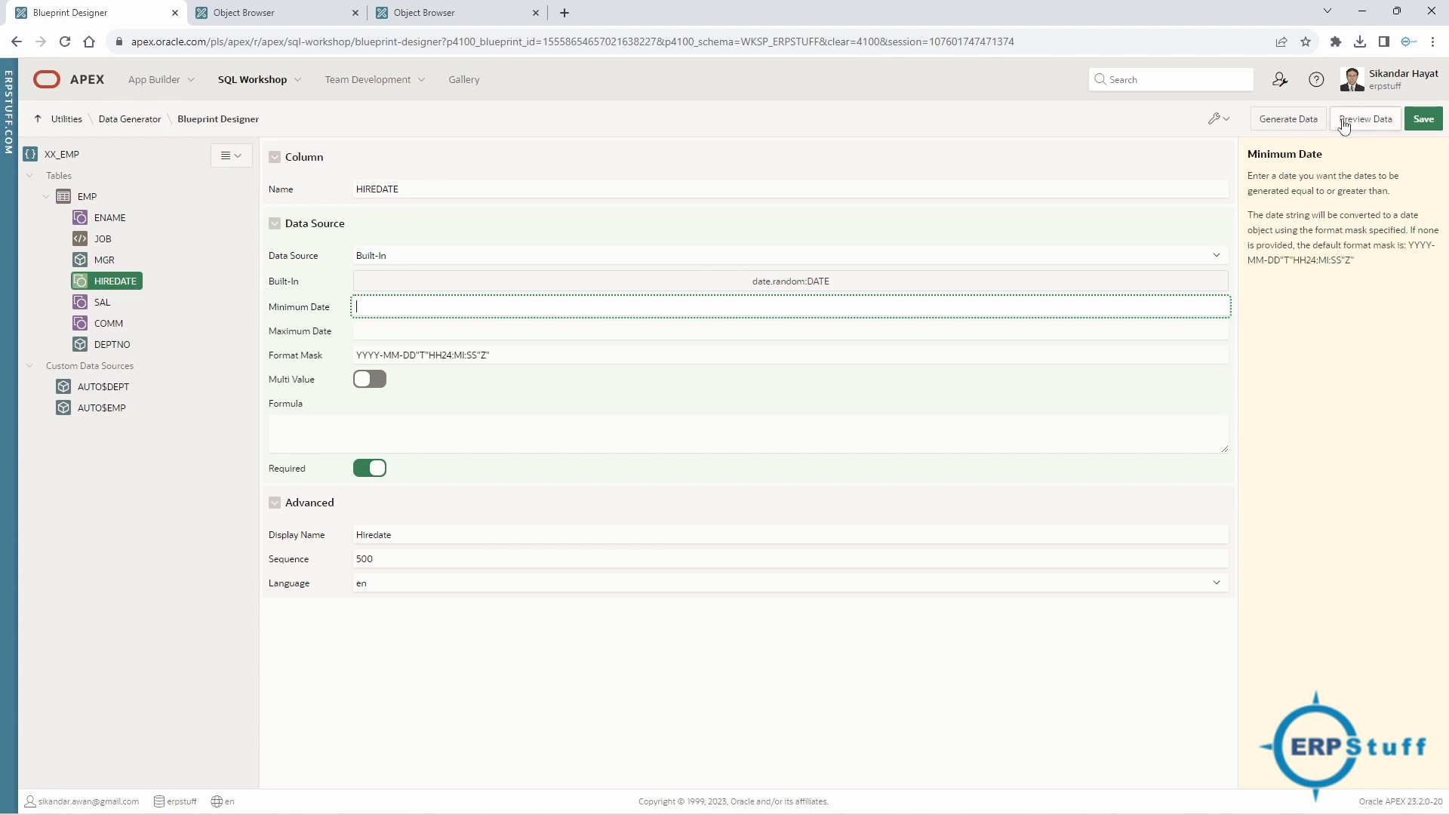
Delete the XX_EMP blueprint and confirm the deletion.
click(1230, 125)
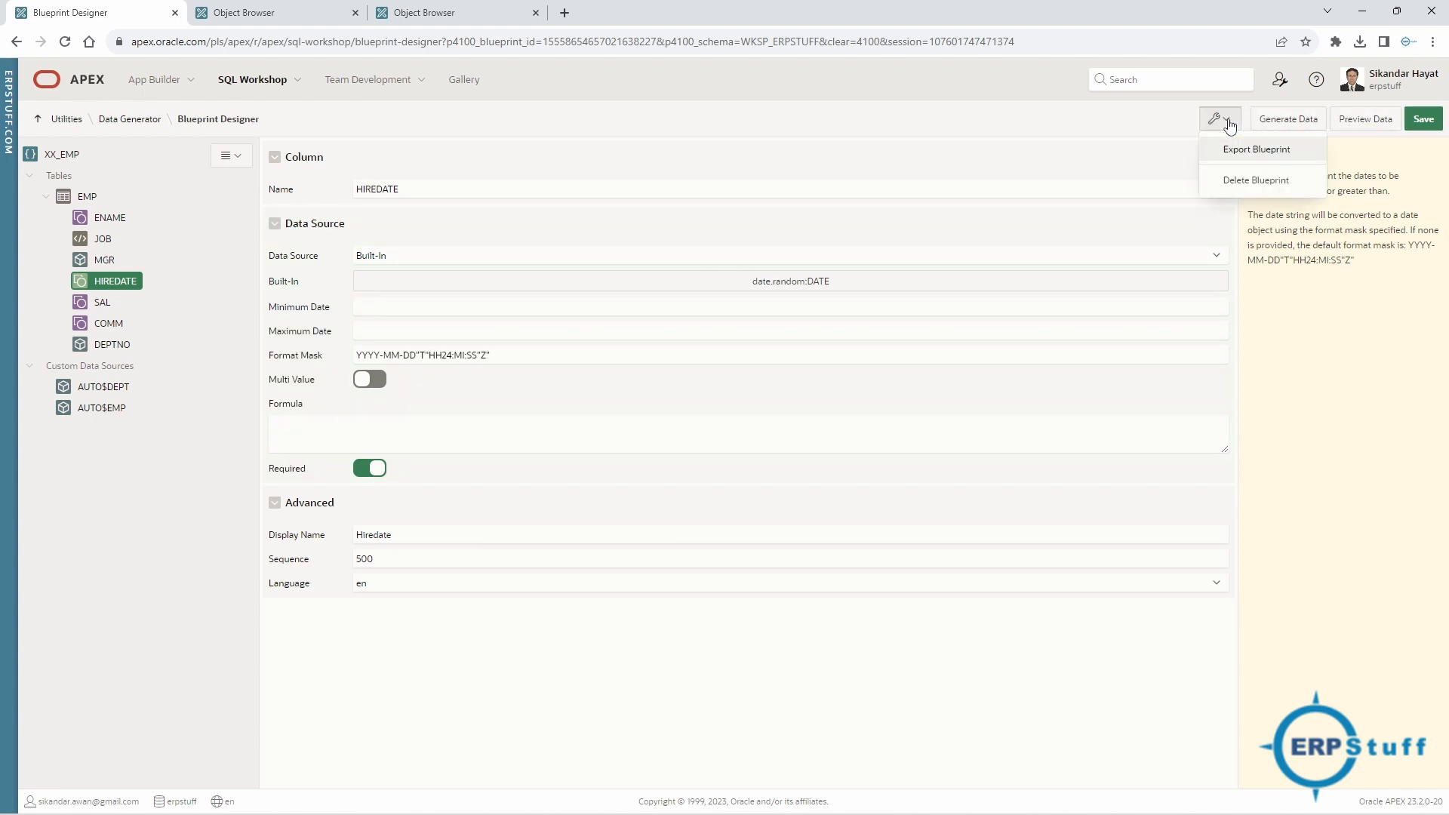
click(1239, 181)
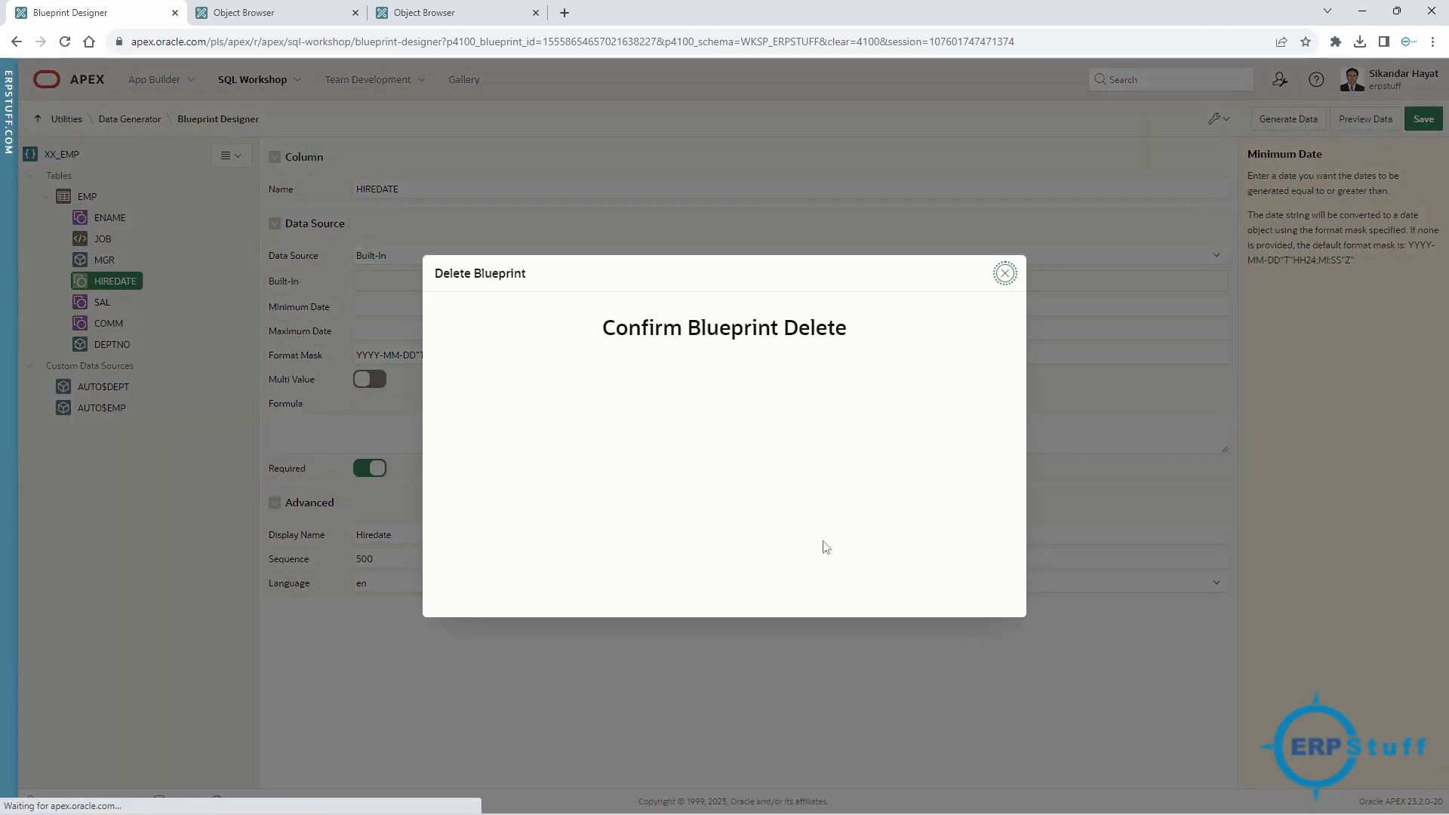
click(986, 594)
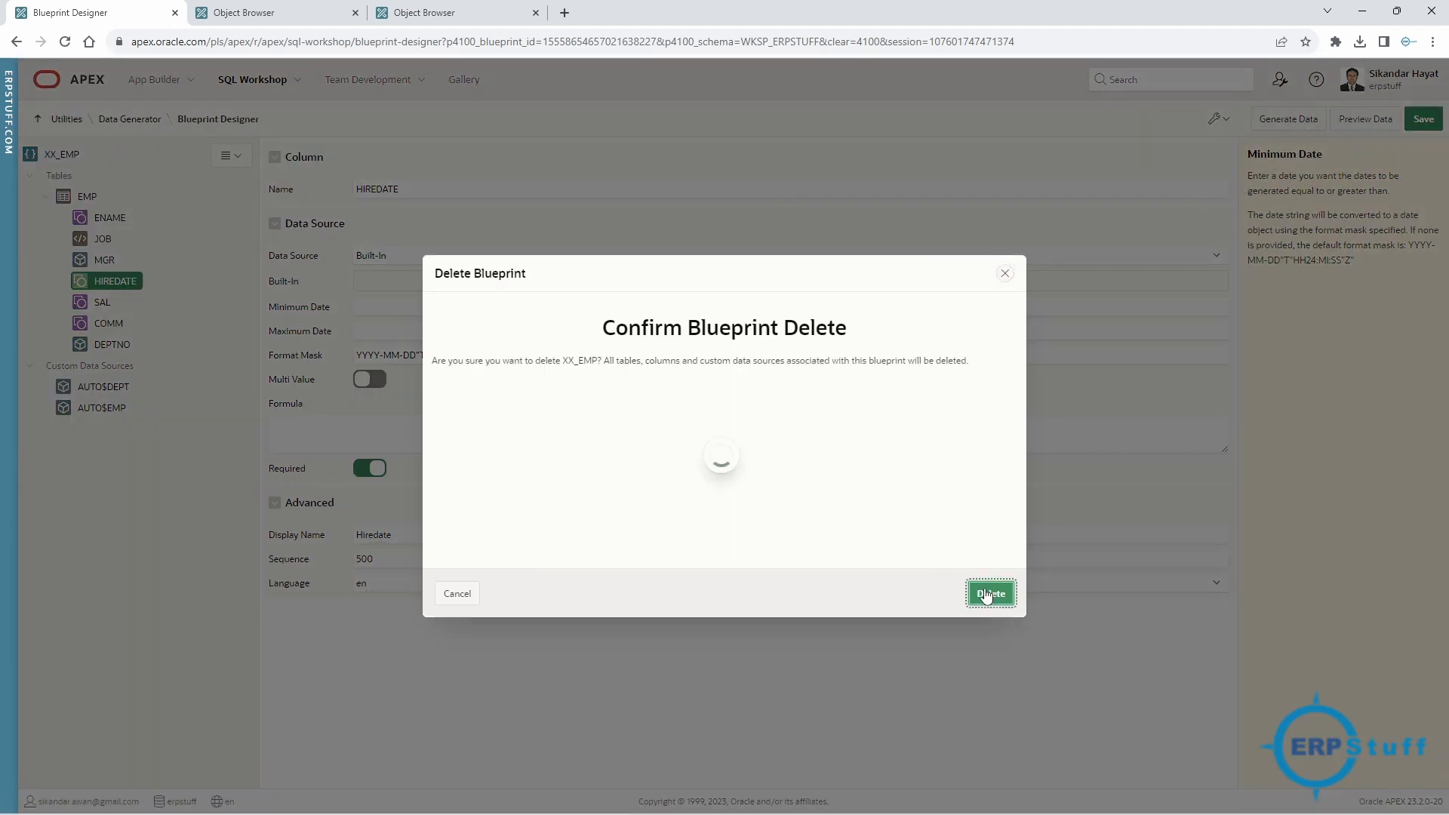
click(806, 129)
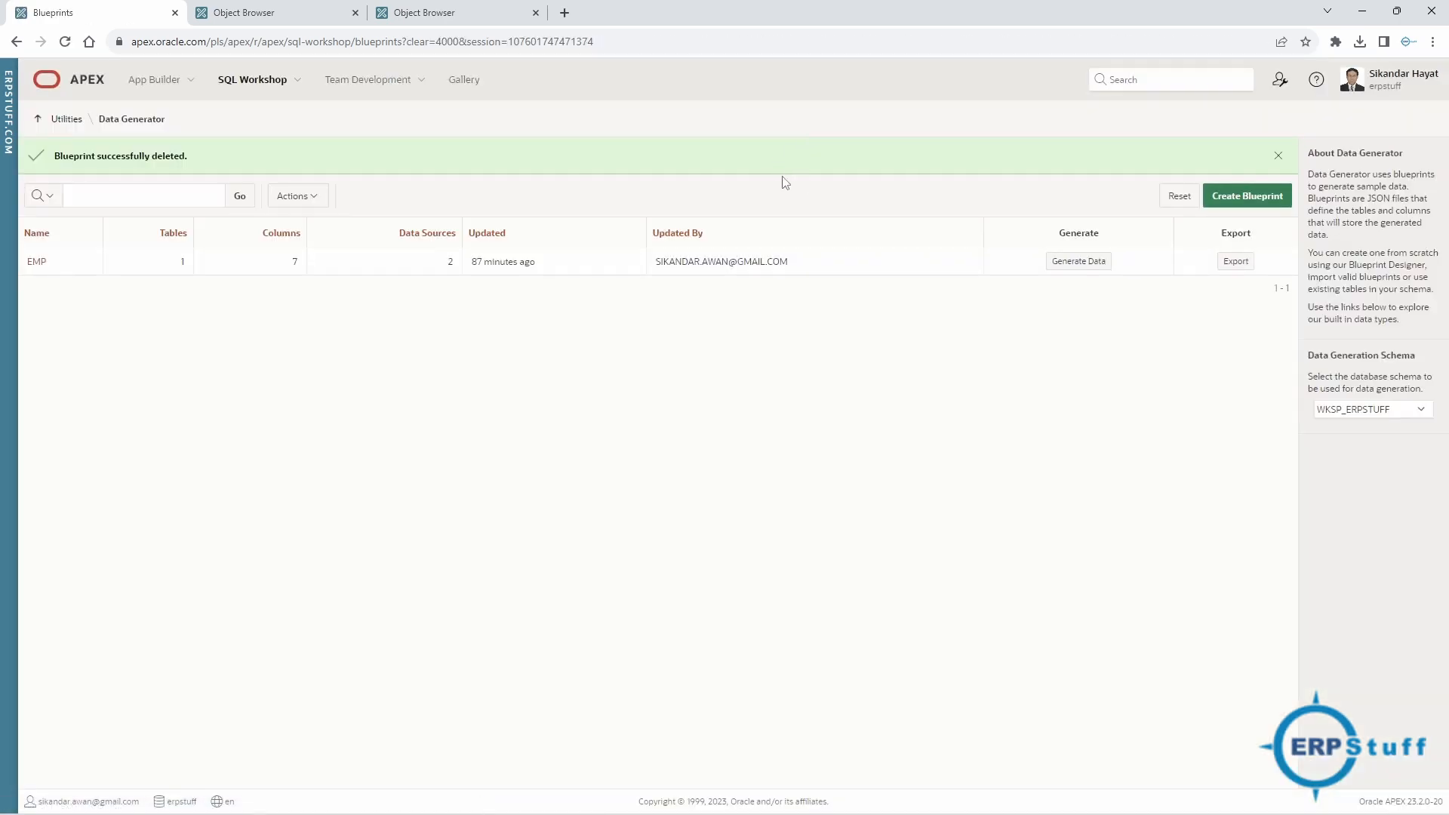
Truncate the EMP table in Object Browser and check its data.
click(441, 23)
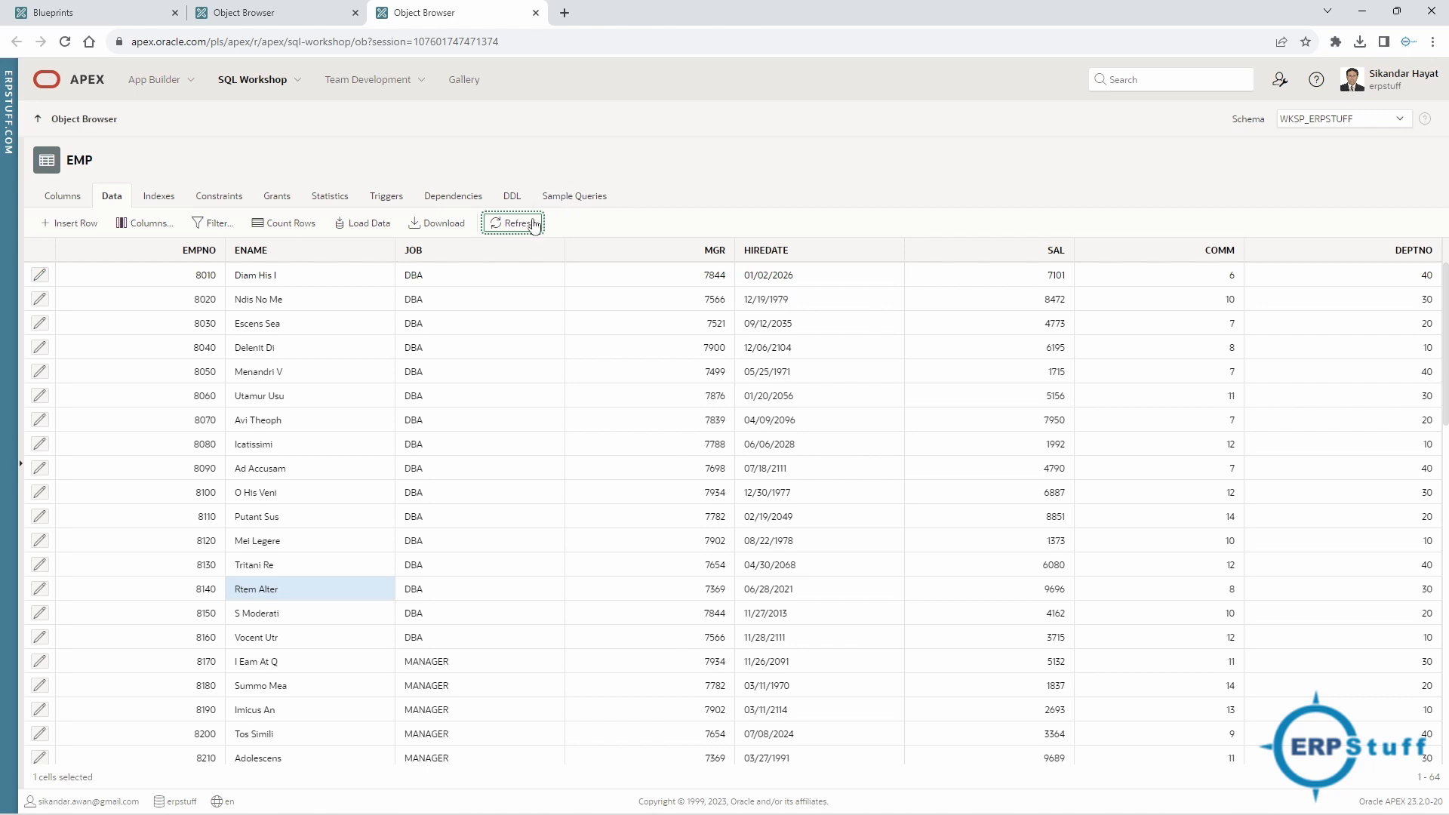
click(63, 197)
click(513, 226)
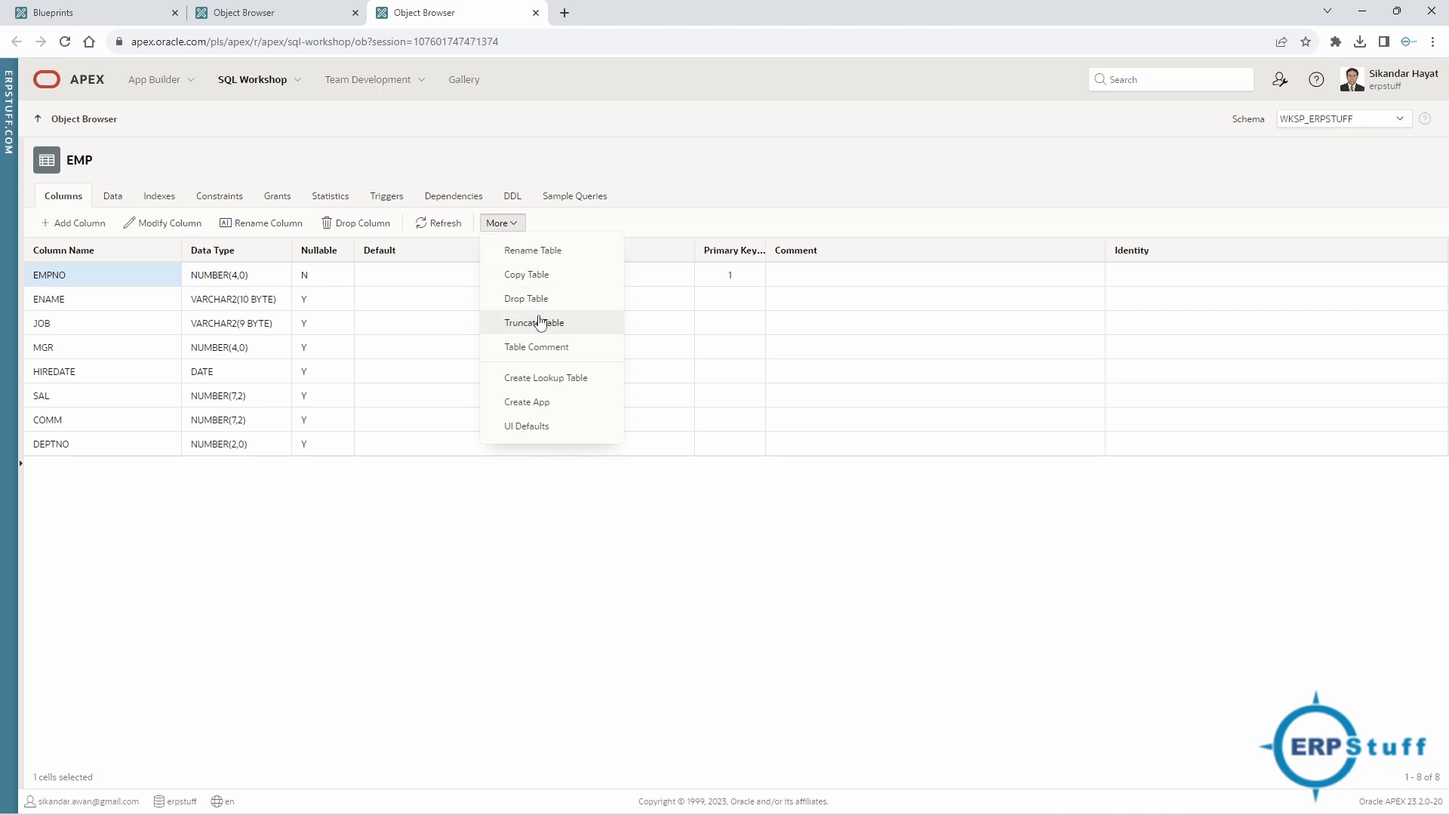
click(594, 332)
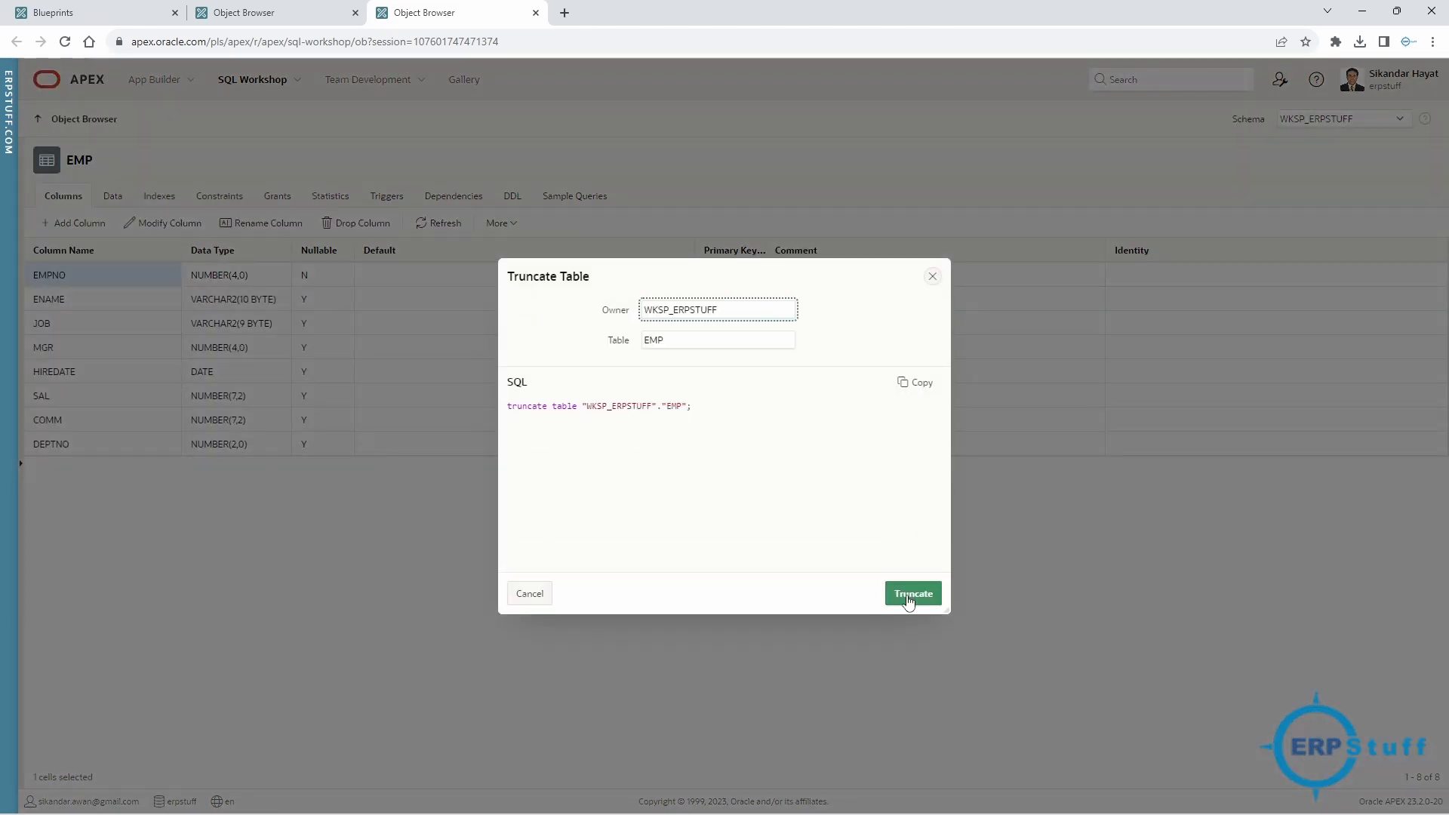
click(910, 595)
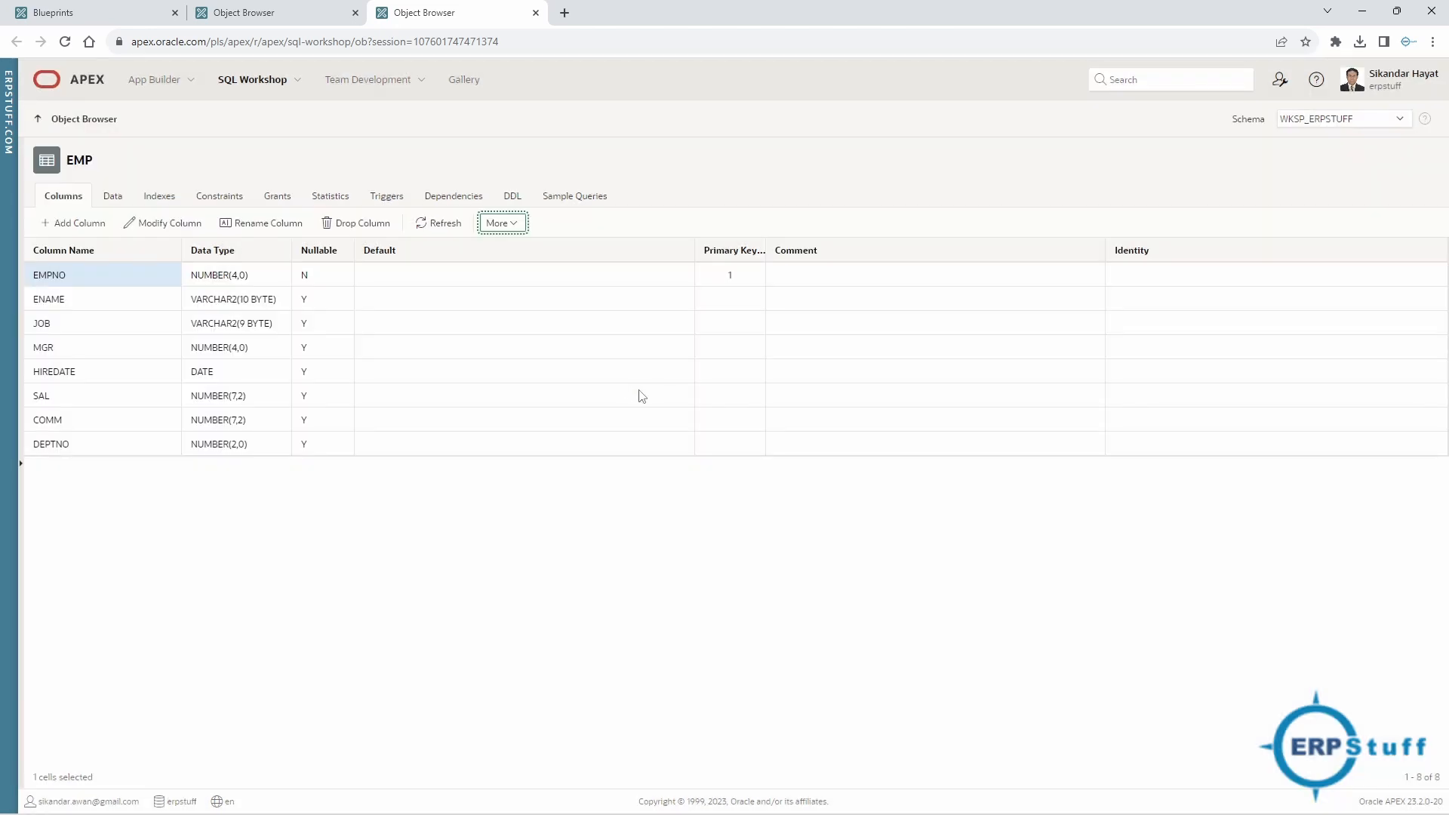
click(119, 200)
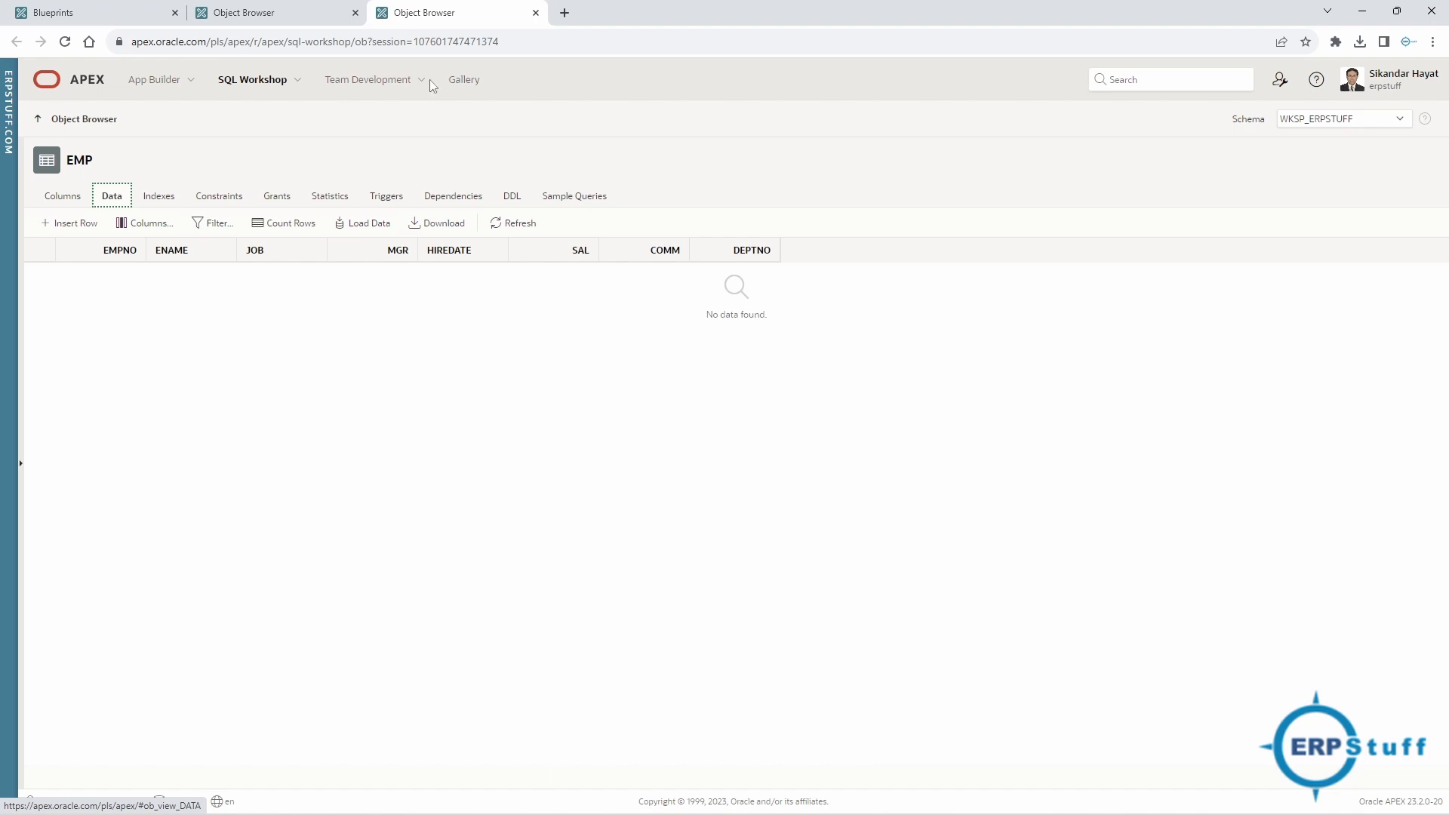
Examine the EMP table's DDL: the EMPNO and ENAME columns, the MGR and DEPTNO foreign keys, and the EMP_TRG1 trigger's sequence logic.
click(300, 12)
click(302, 476)
click(224, 343)
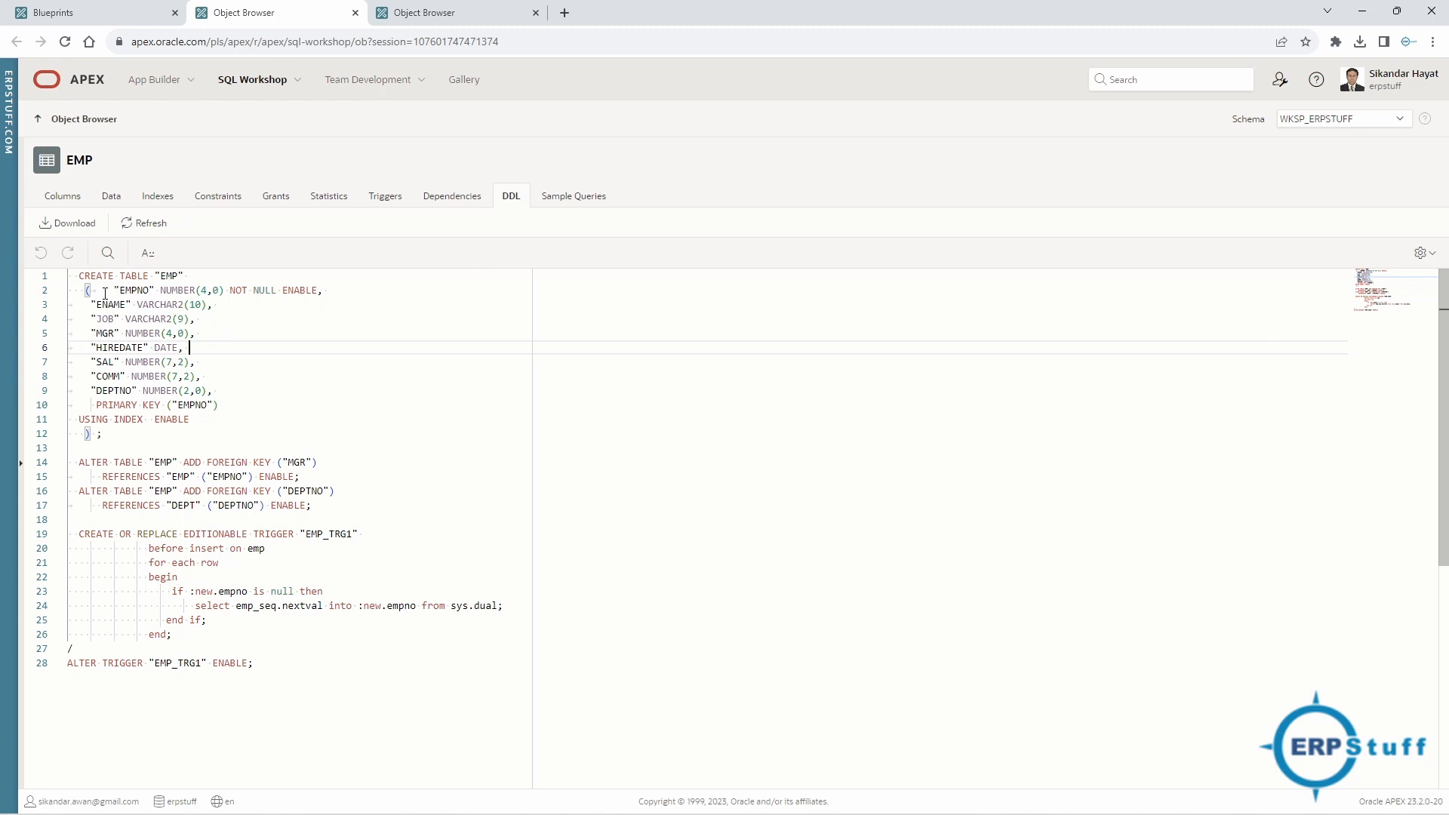
drag(88, 293, 332, 293)
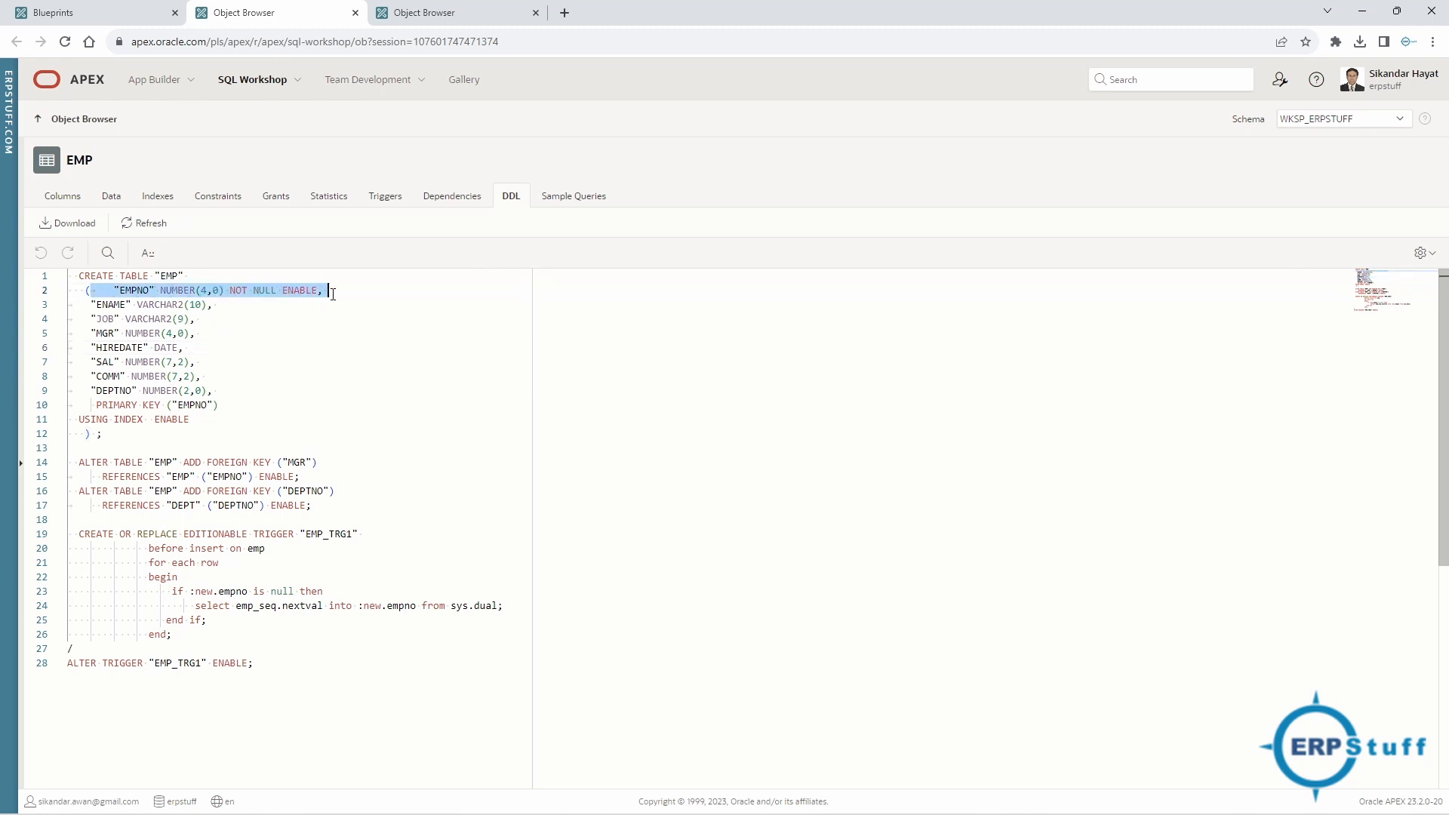
drag(91, 304, 234, 305)
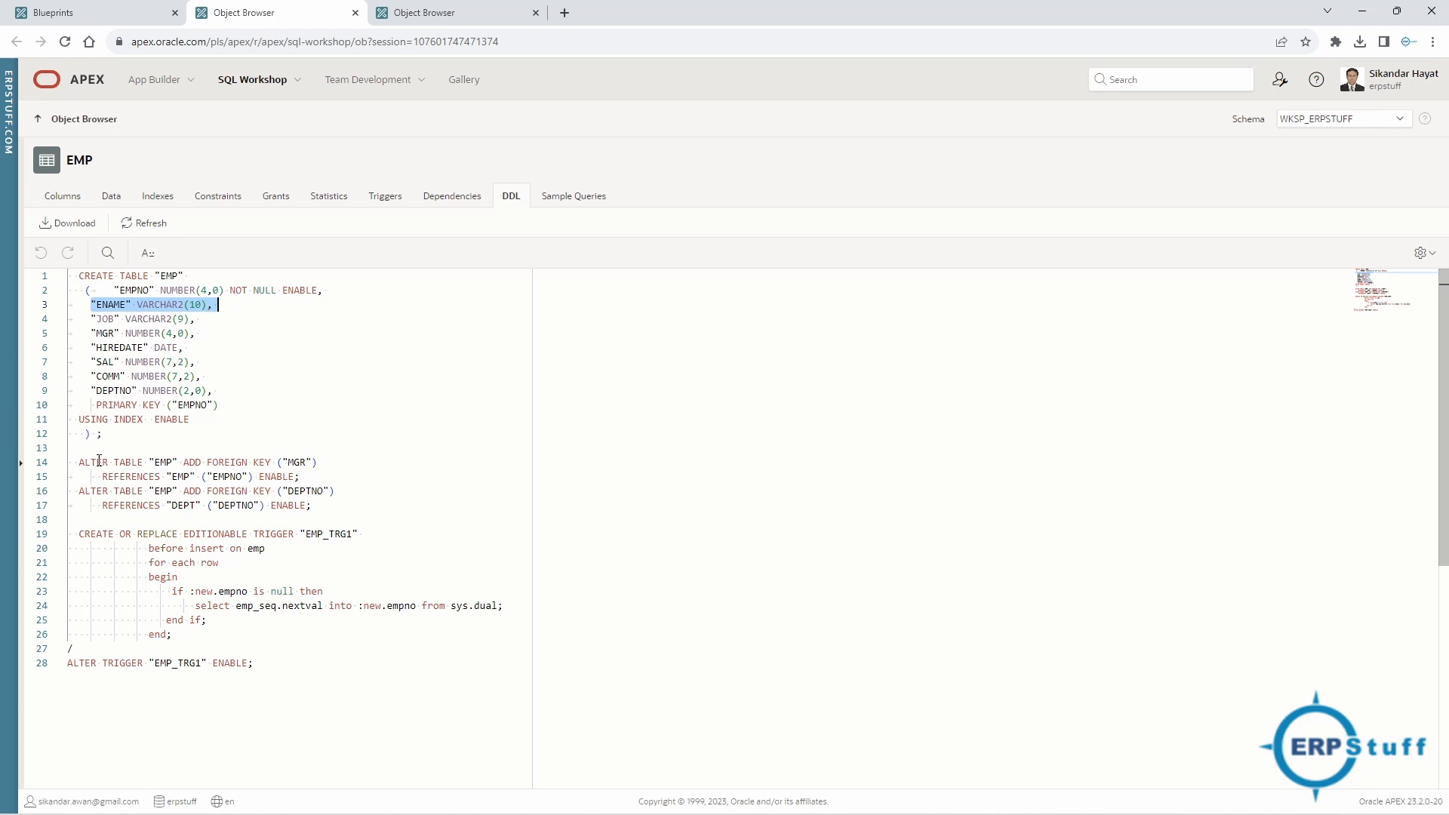
drag(302, 478, 66, 463)
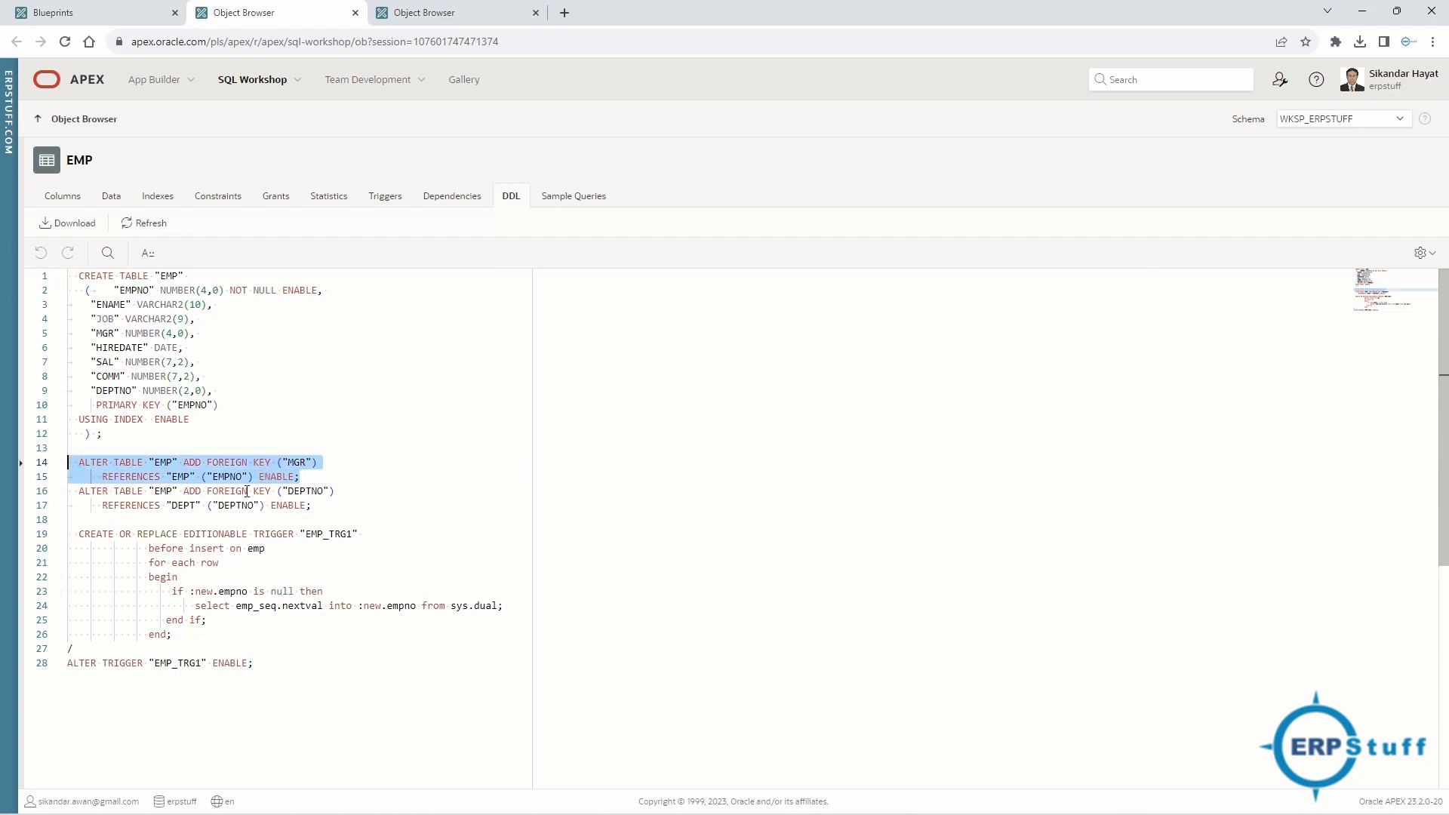
drag(344, 506, 67, 491)
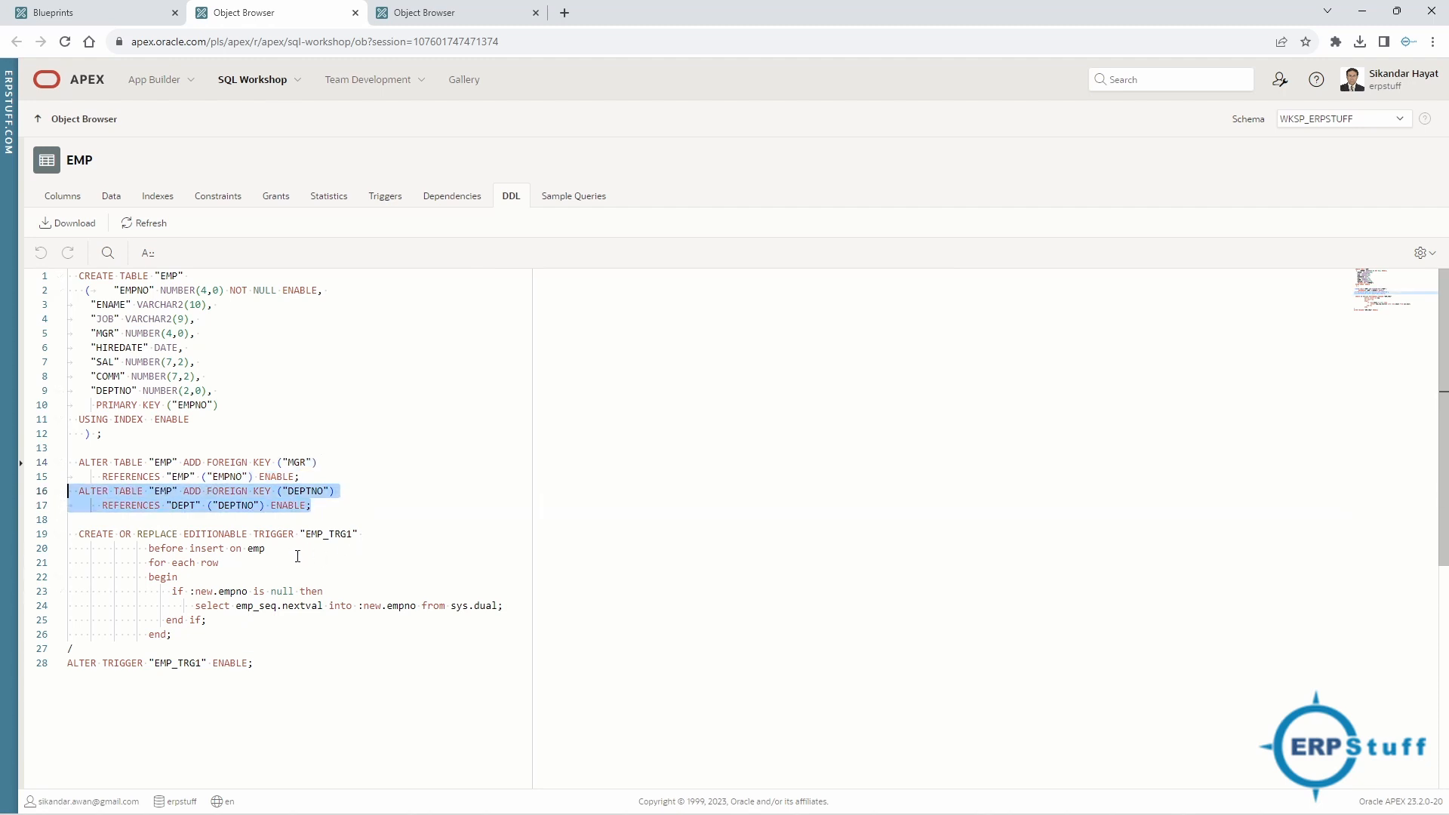
click(293, 551)
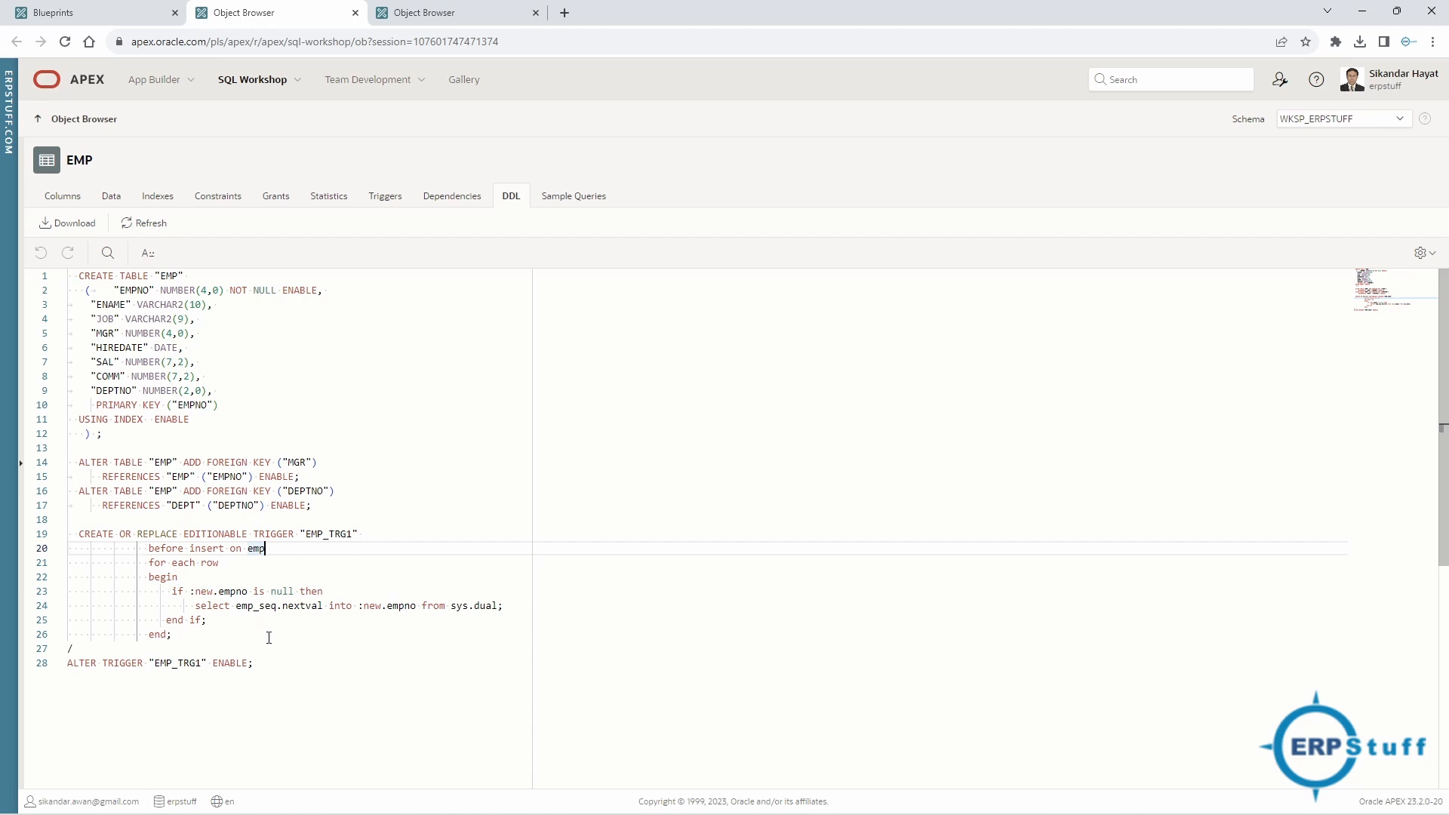
drag(195, 606, 506, 604)
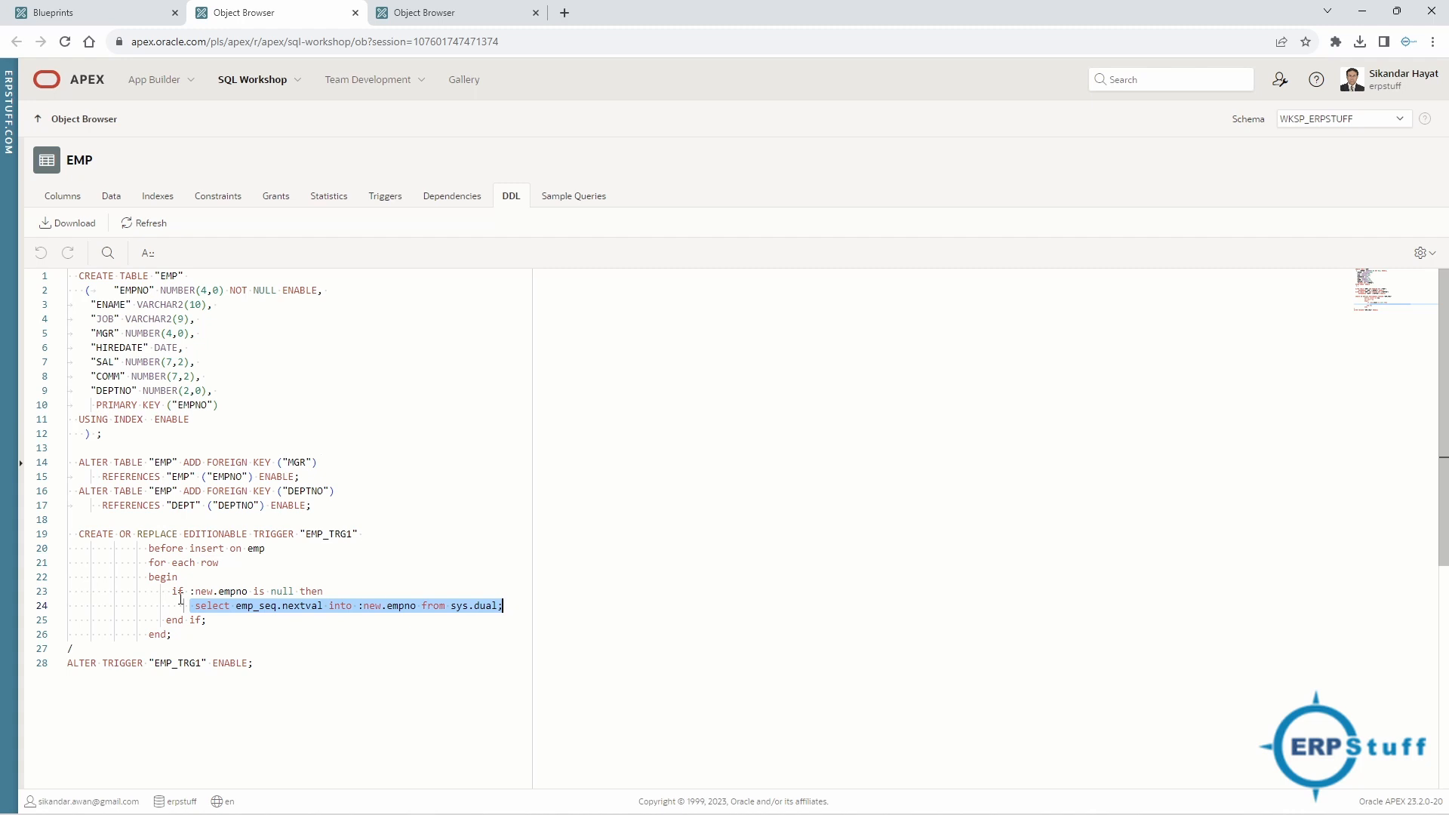
click(288, 590)
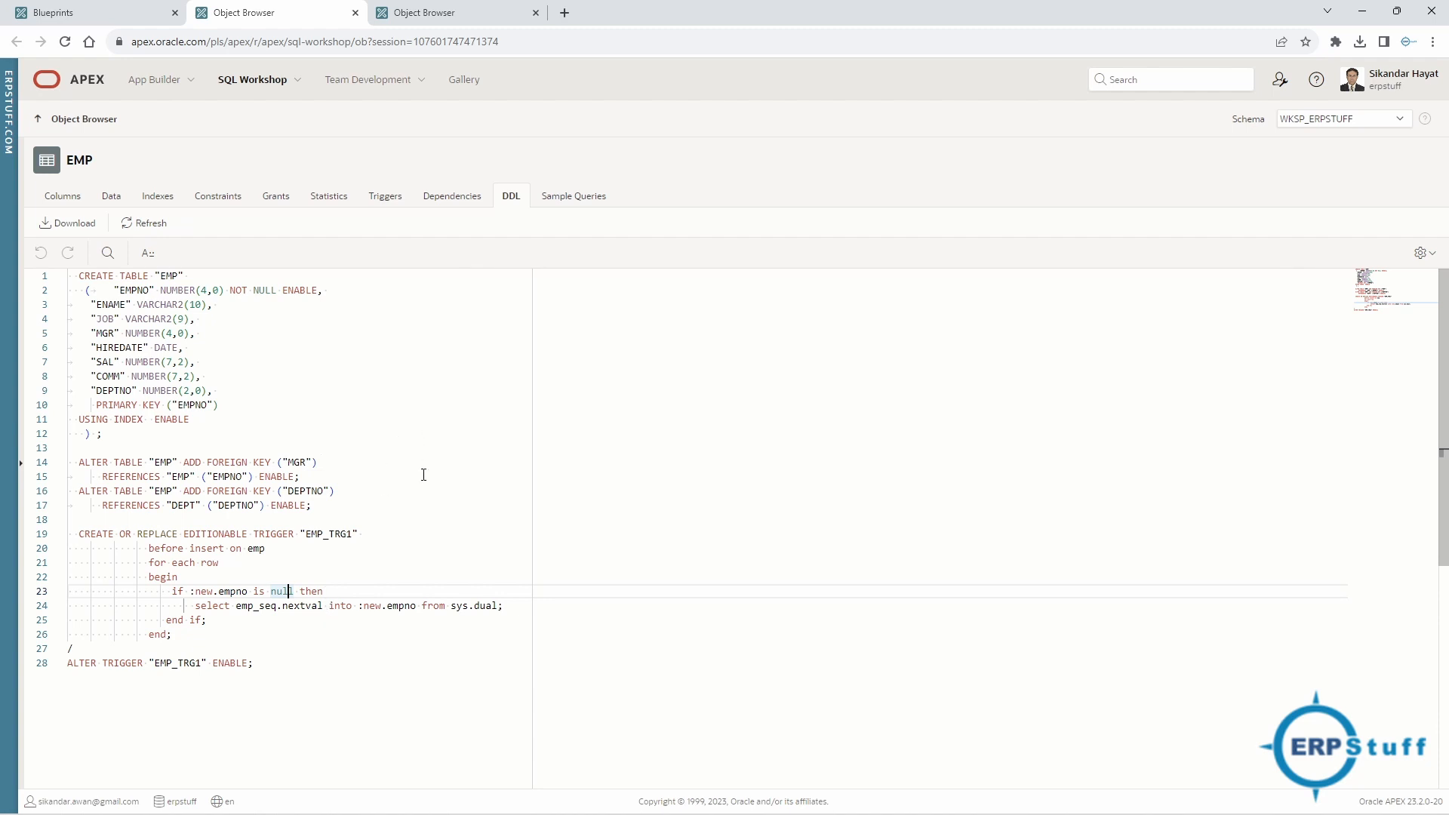
View the columns of the existing EMP blueprint in Data Generator and return to the blueprint list.
click(53, 12)
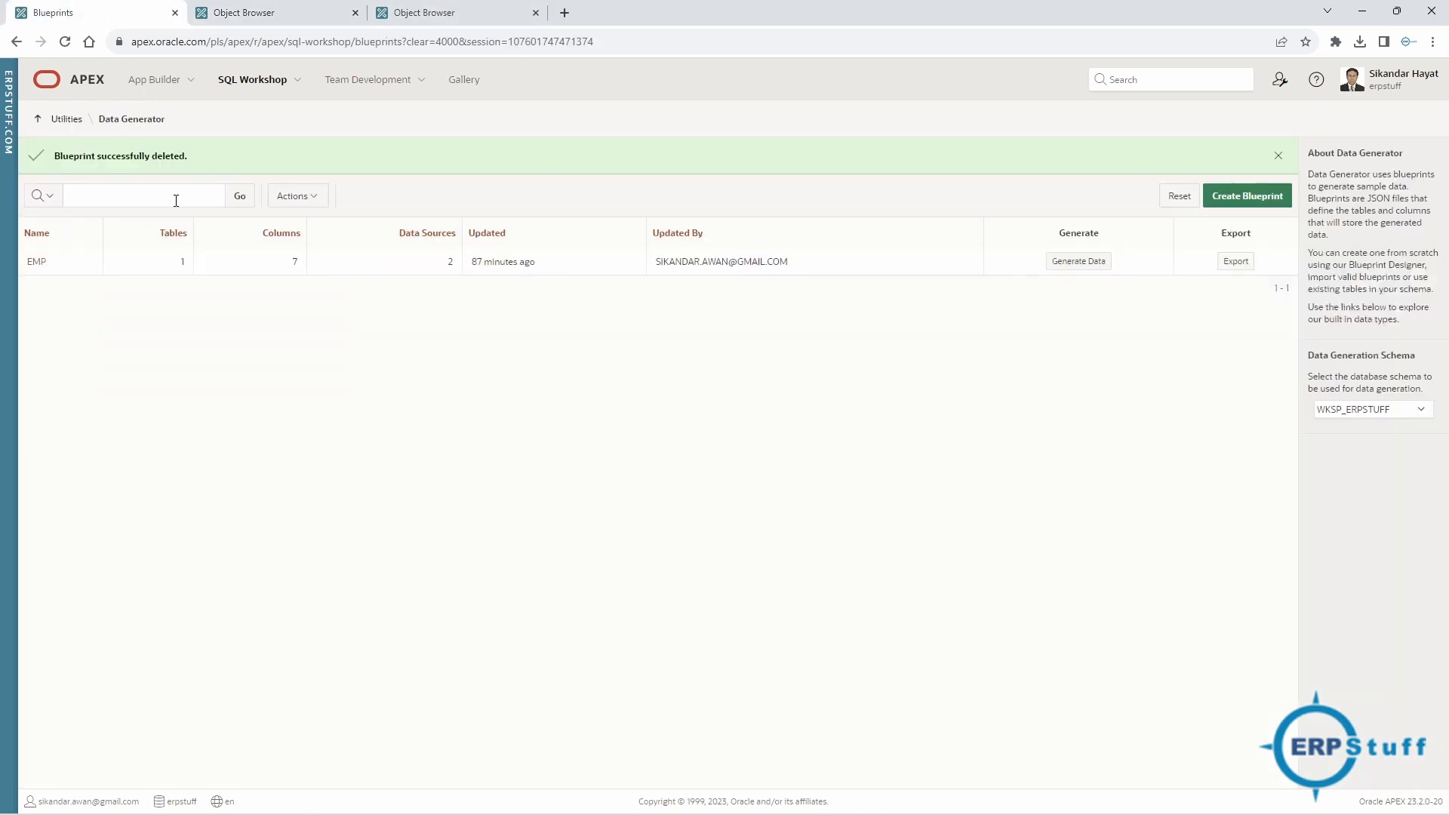
click(37, 262)
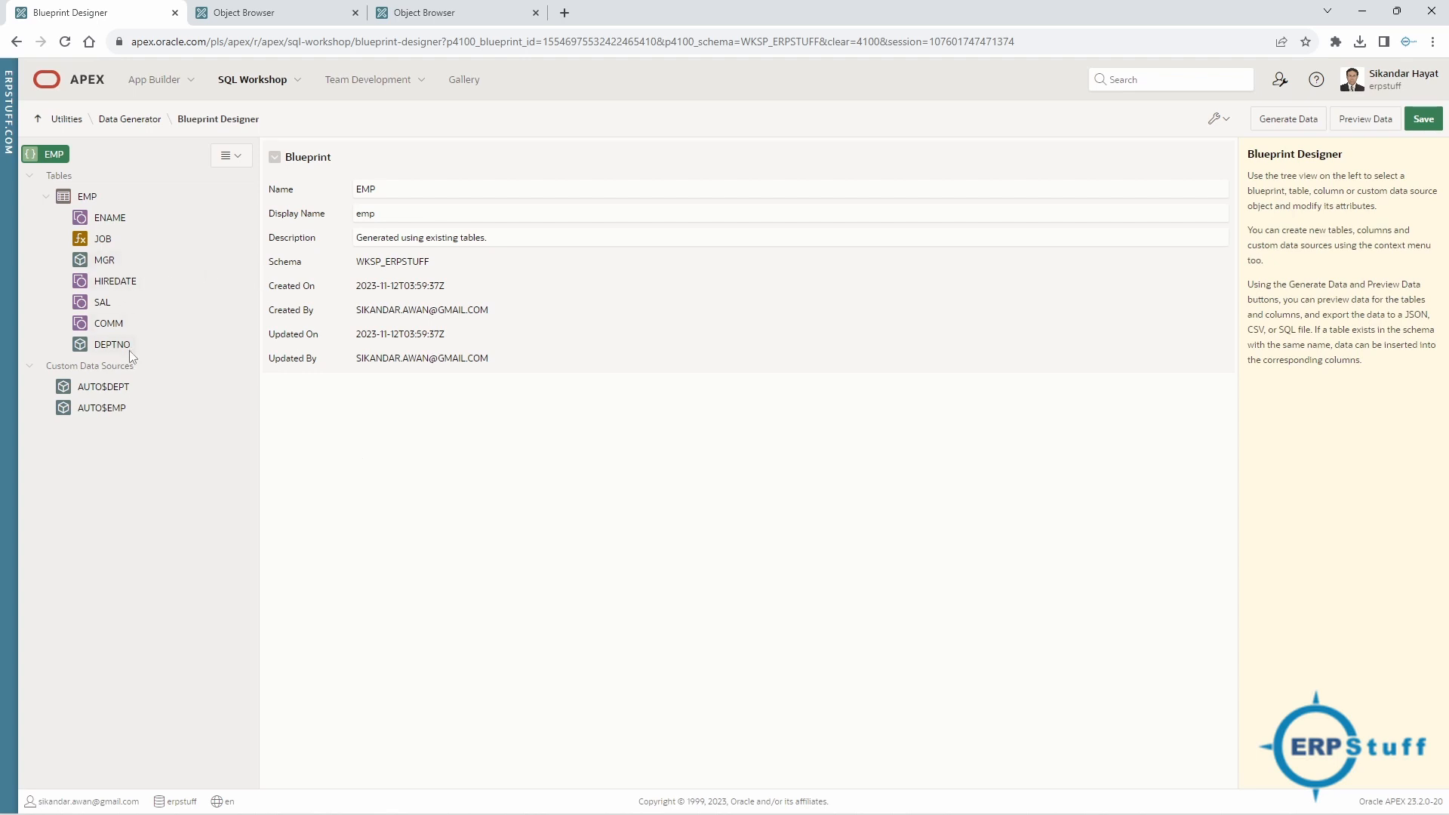
click(136, 126)
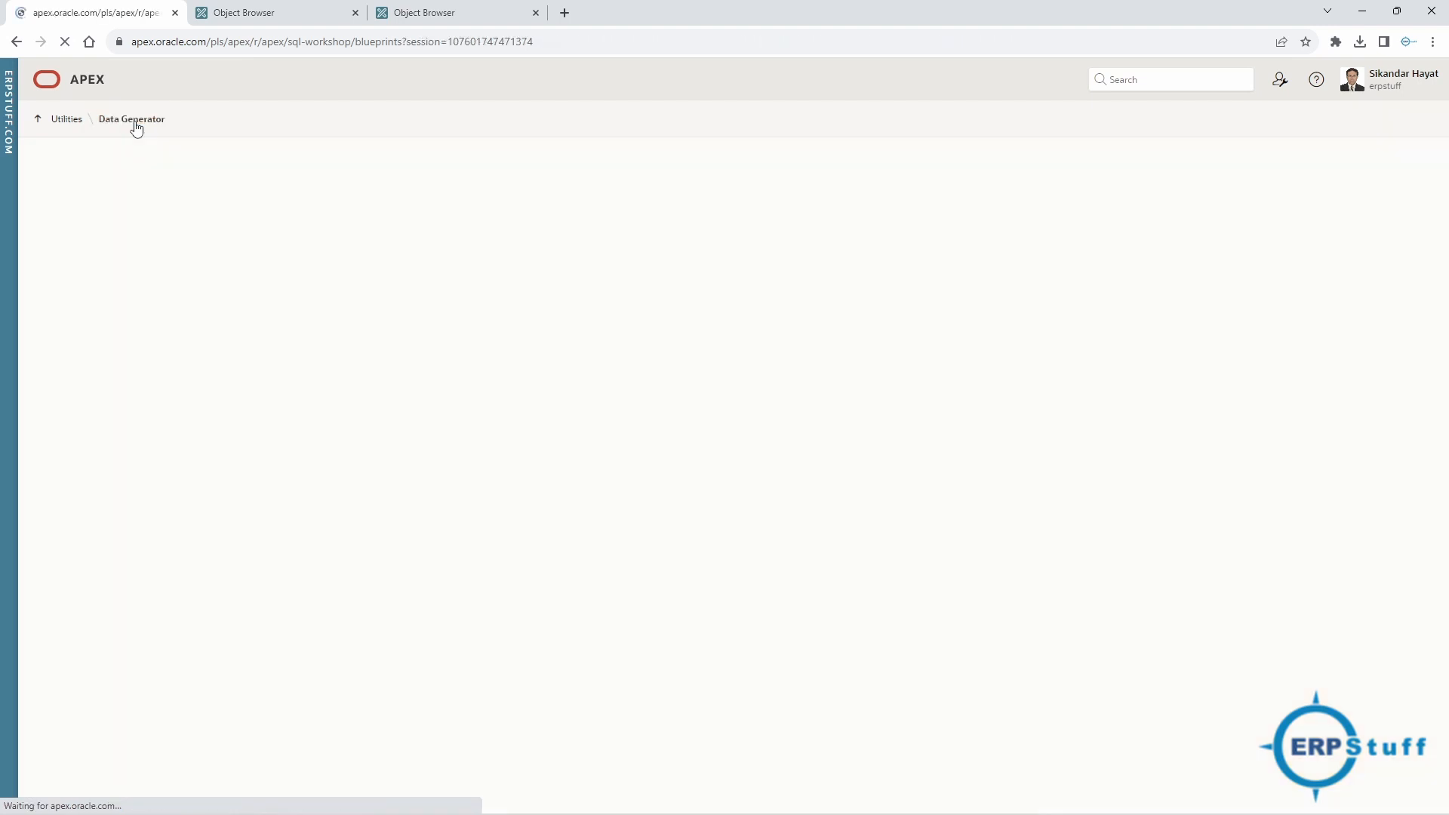
Create a blueprint named MY_EMP from the existing EMP table.
click(1235, 166)
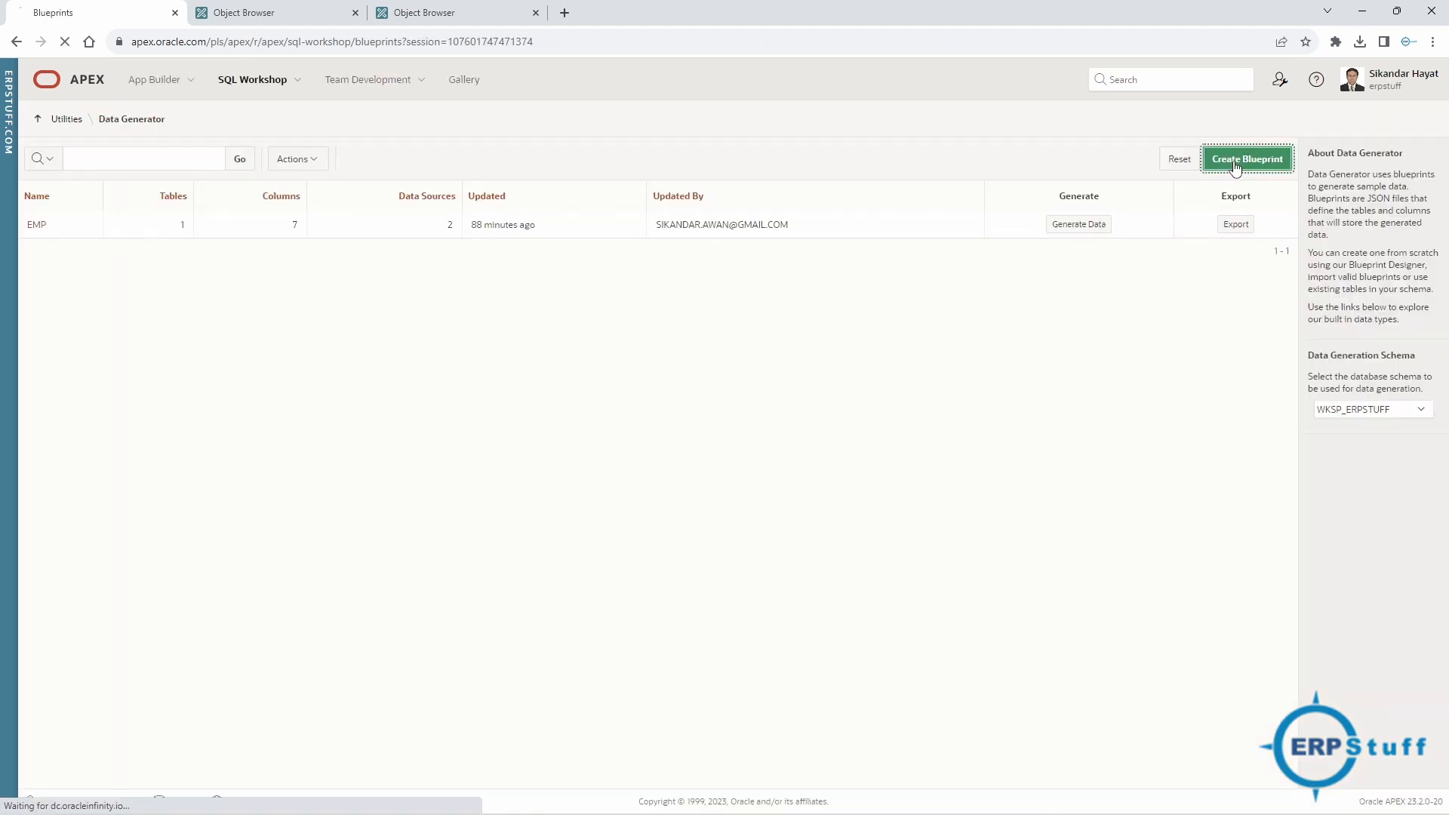
click(550, 427)
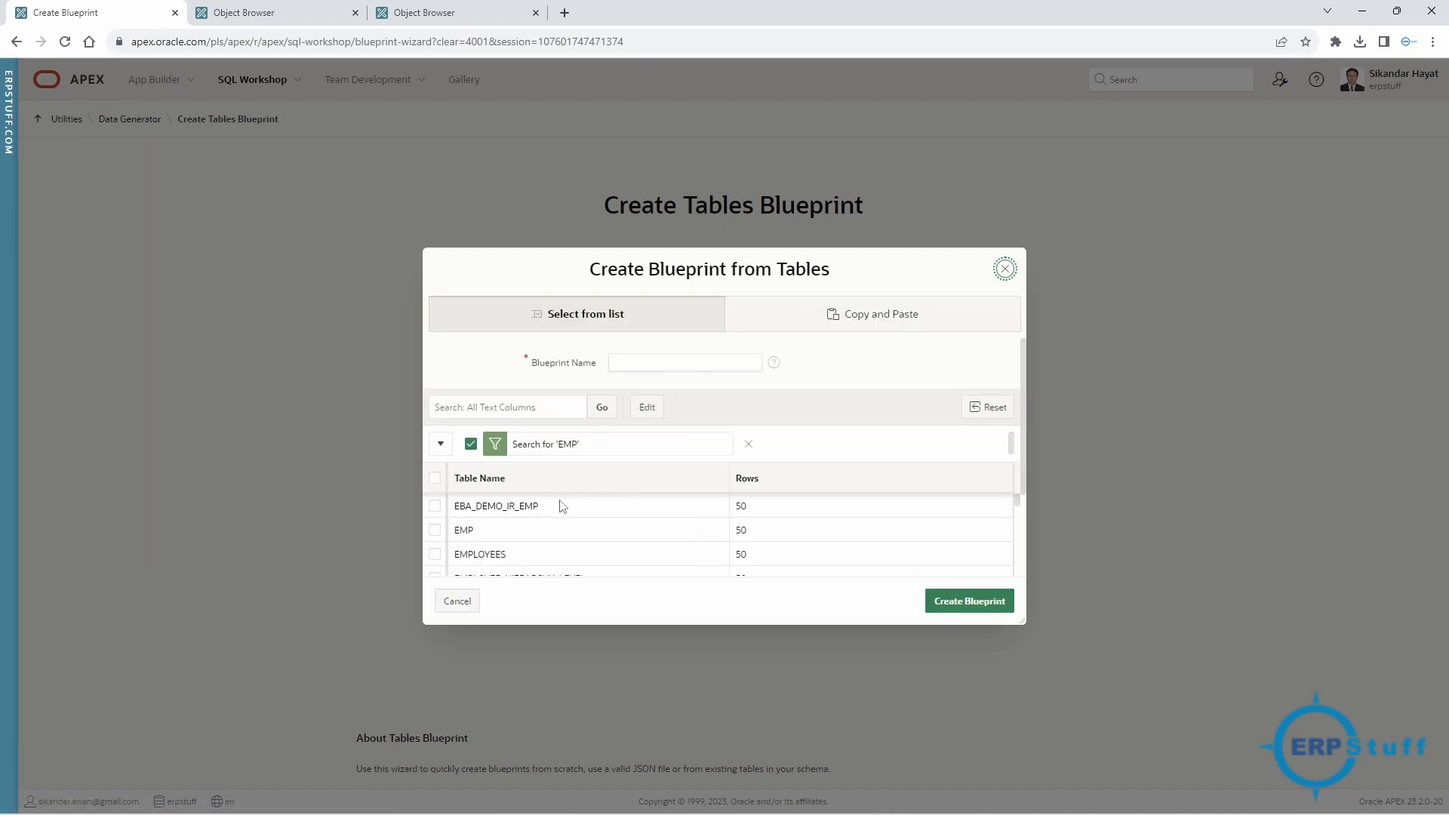
click(434, 530)
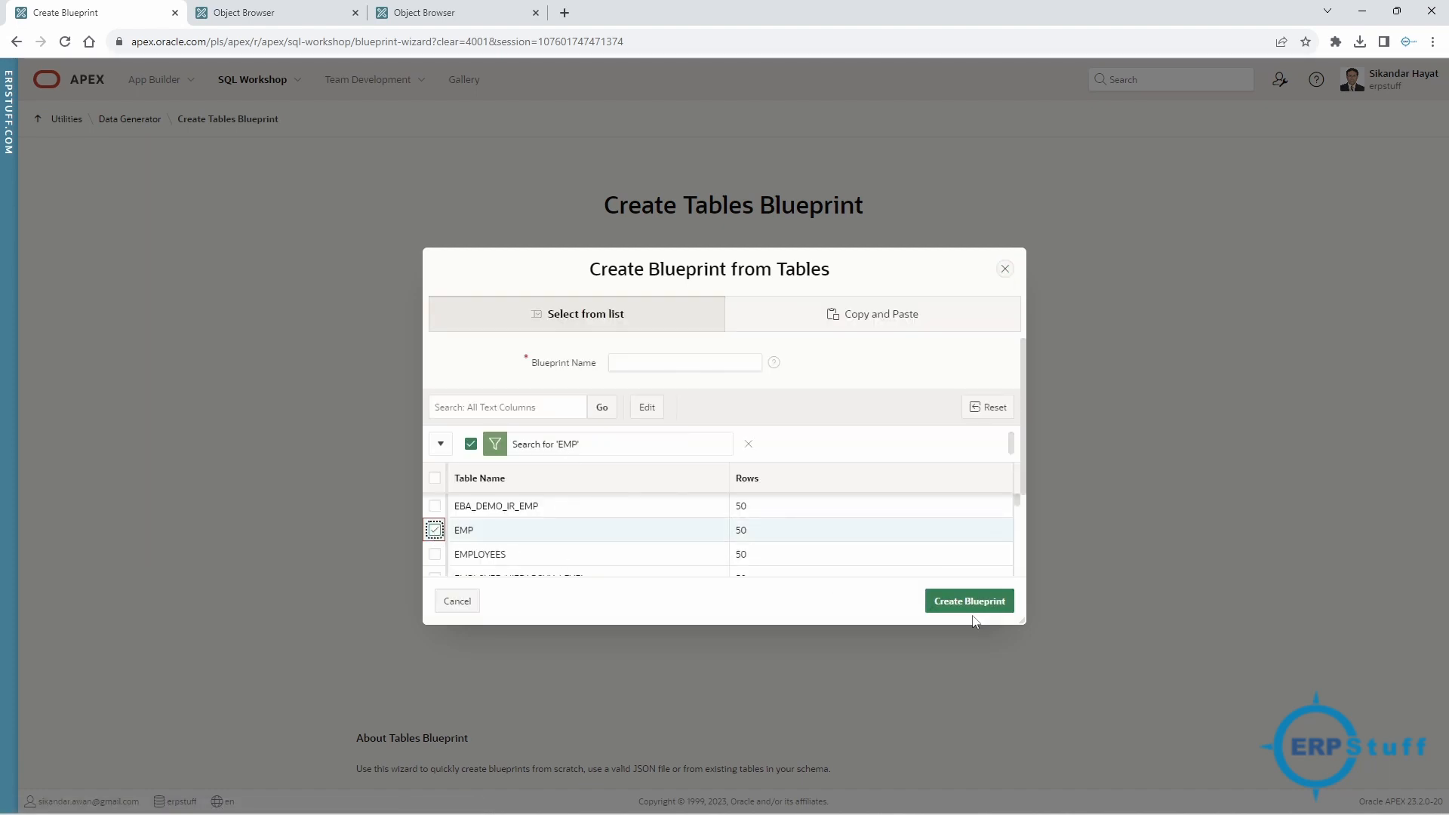
click(700, 364)
text(m)
key(BackSpace)
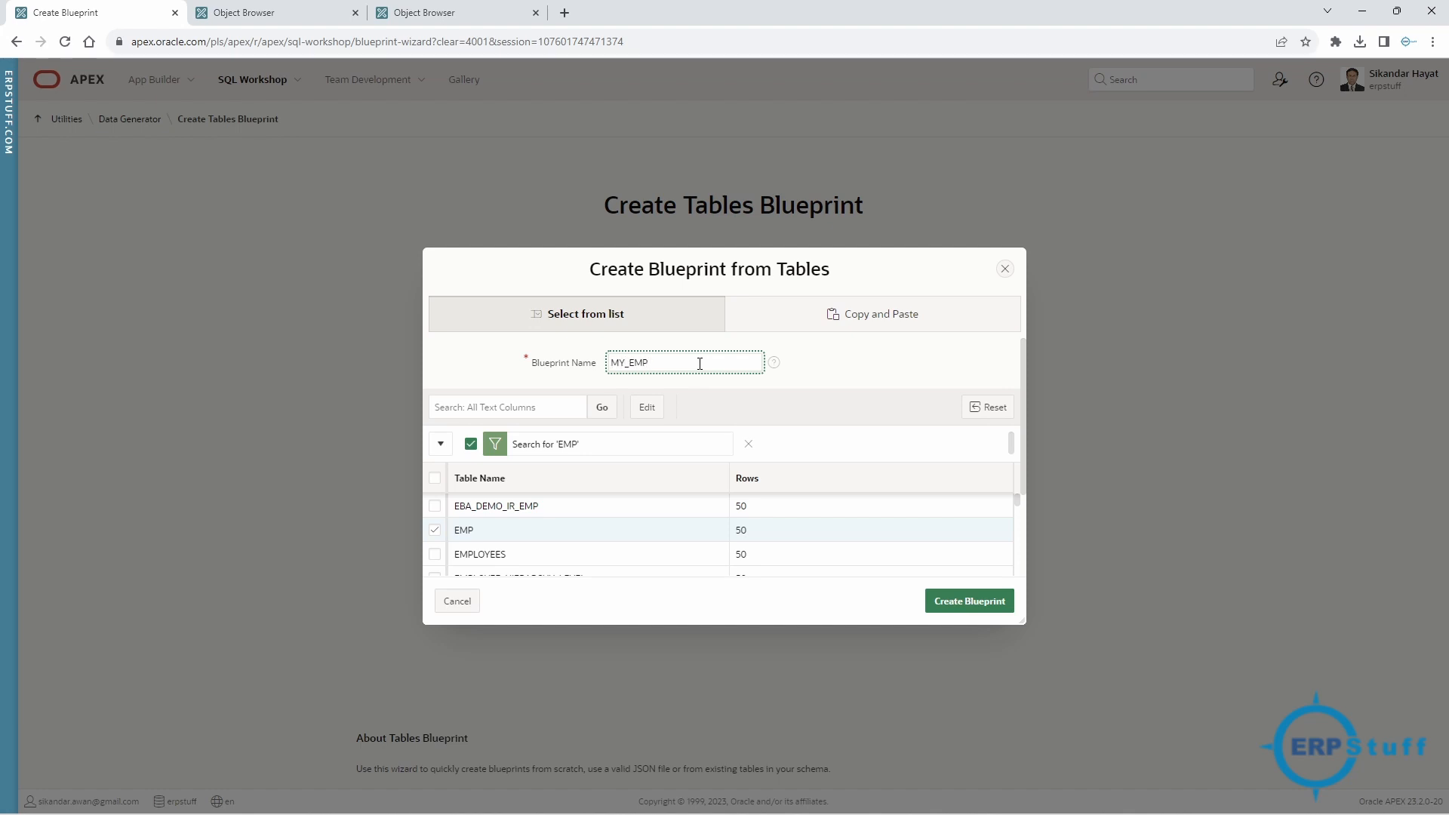
click(969, 602)
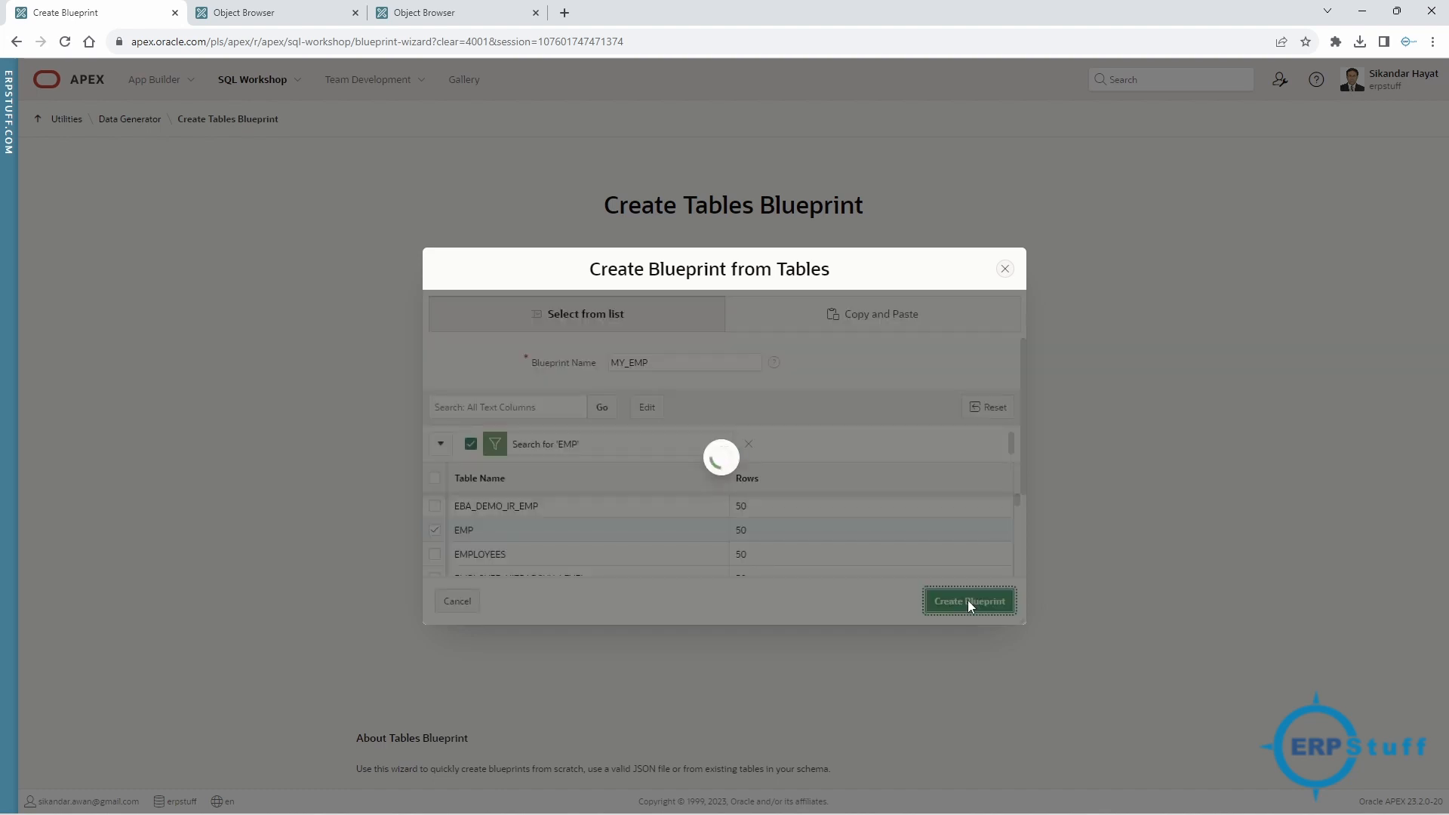
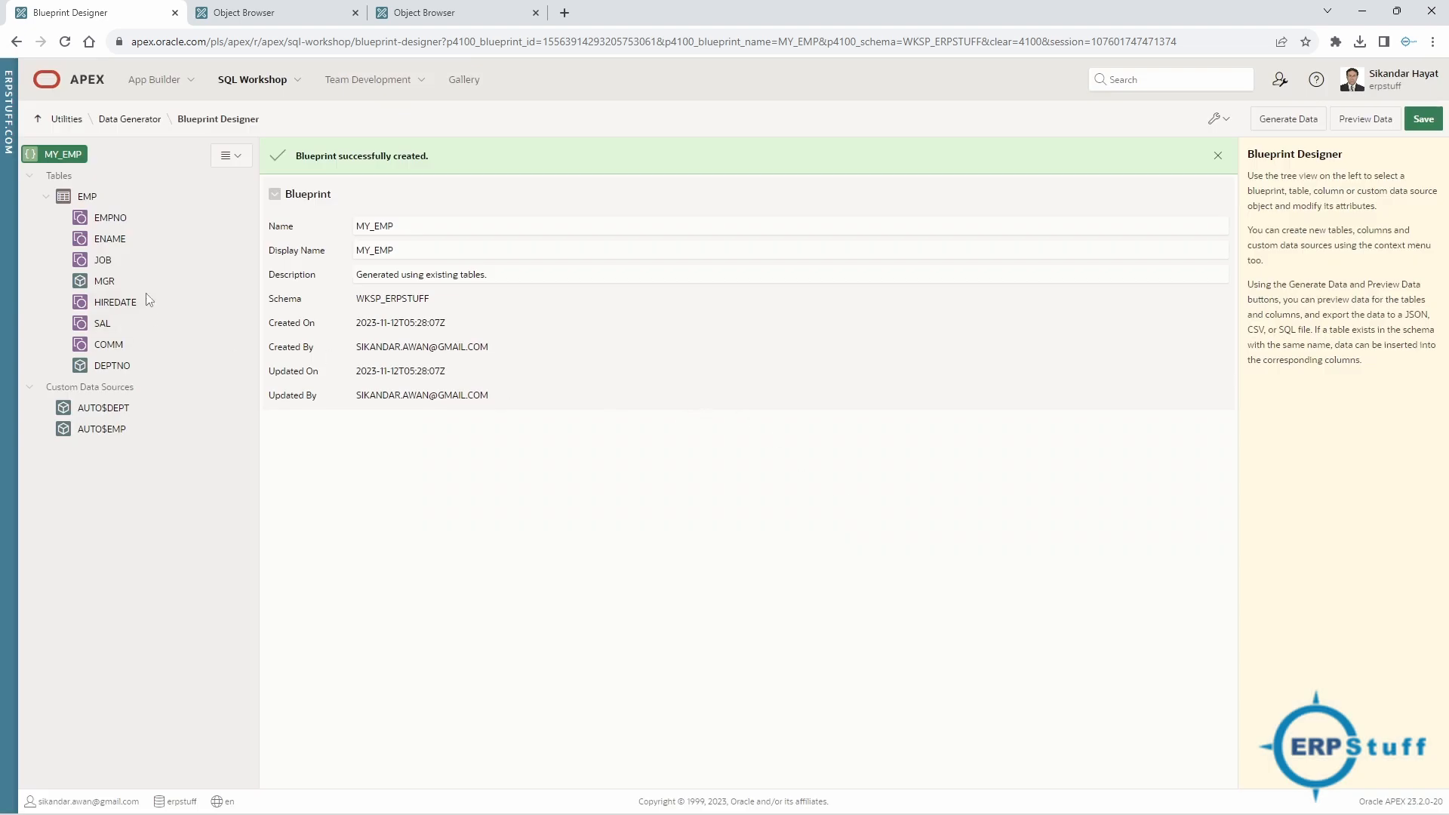
Open the EMPNO column of MY_EMP and search the built-in data types available for it.
click(105, 217)
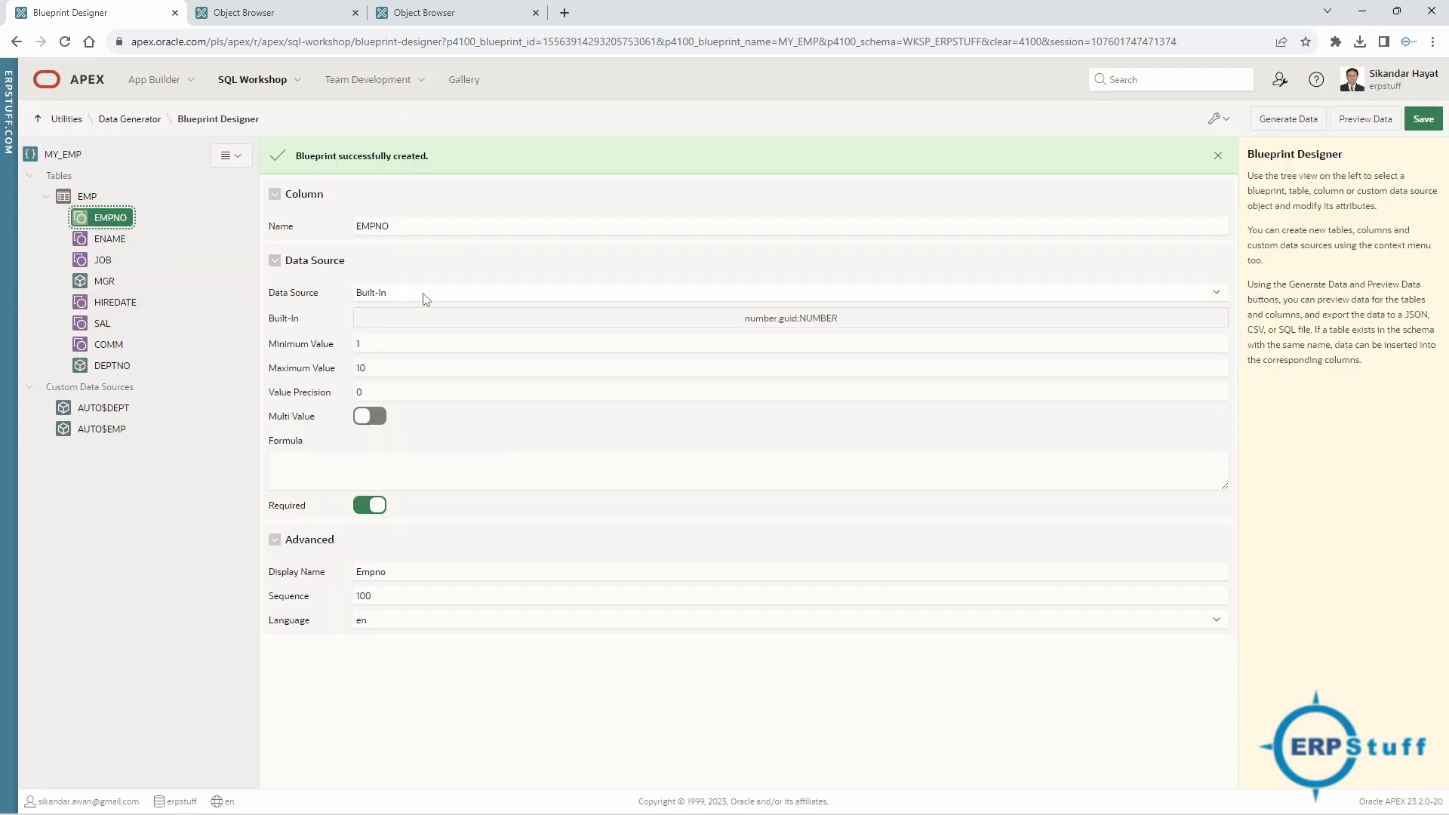
click(807, 326)
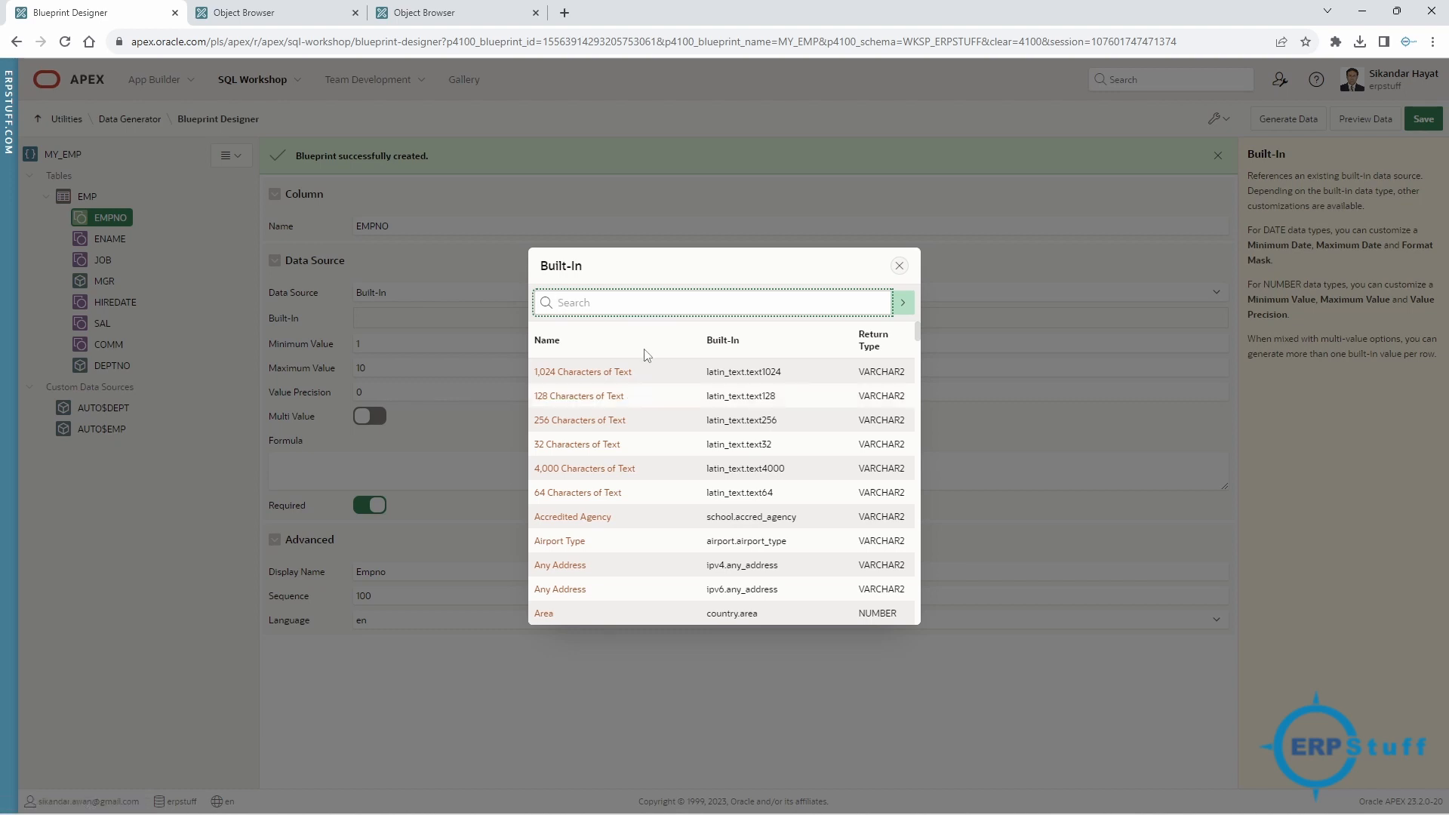
text(RAN)
key(BackSpace)
key(BackSpace)
key(Escape)
Set the EMPNO column's data source to Sequence, starting with 1 and incrementing by 1.
click(398, 296)
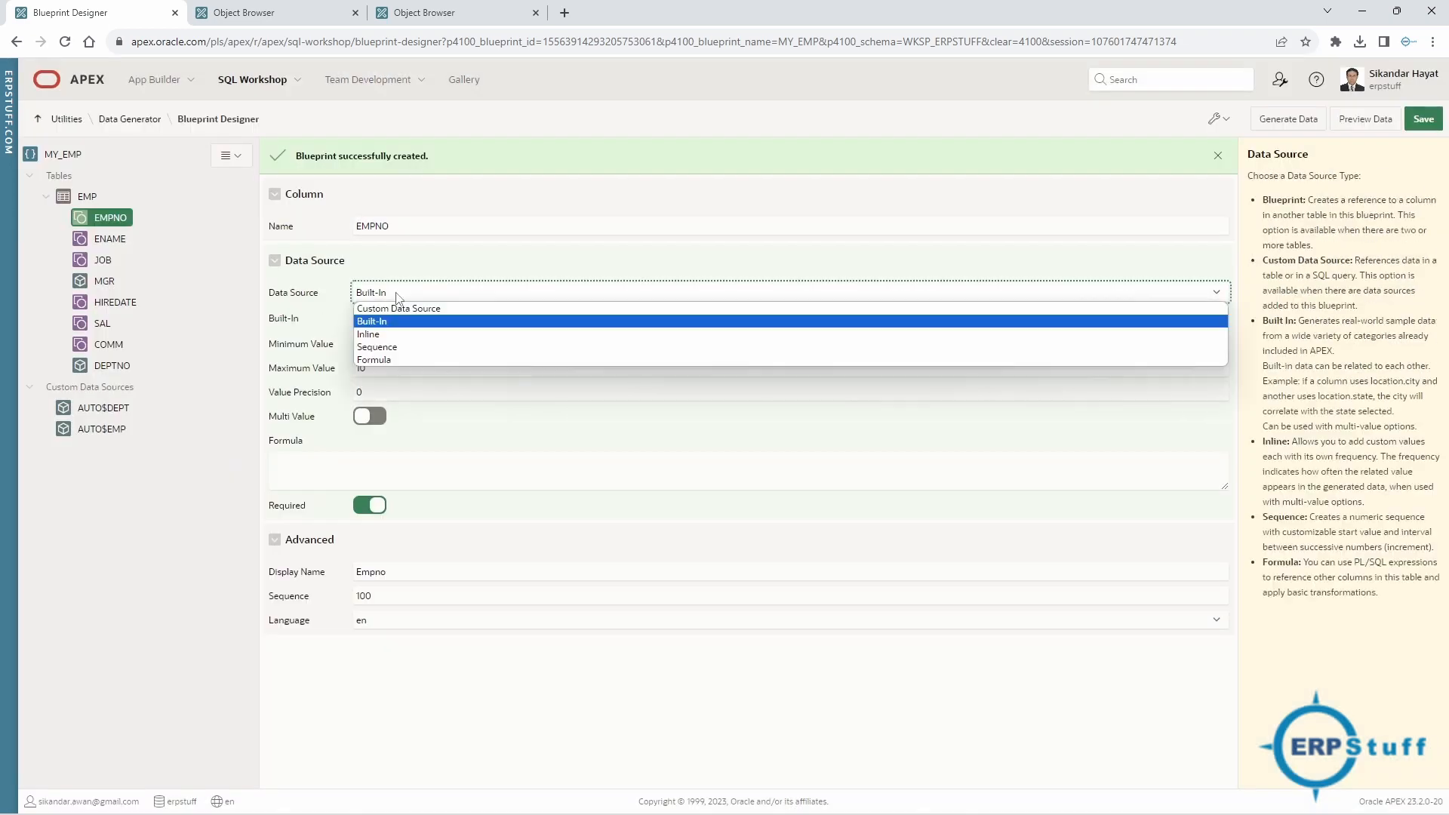
click(387, 347)
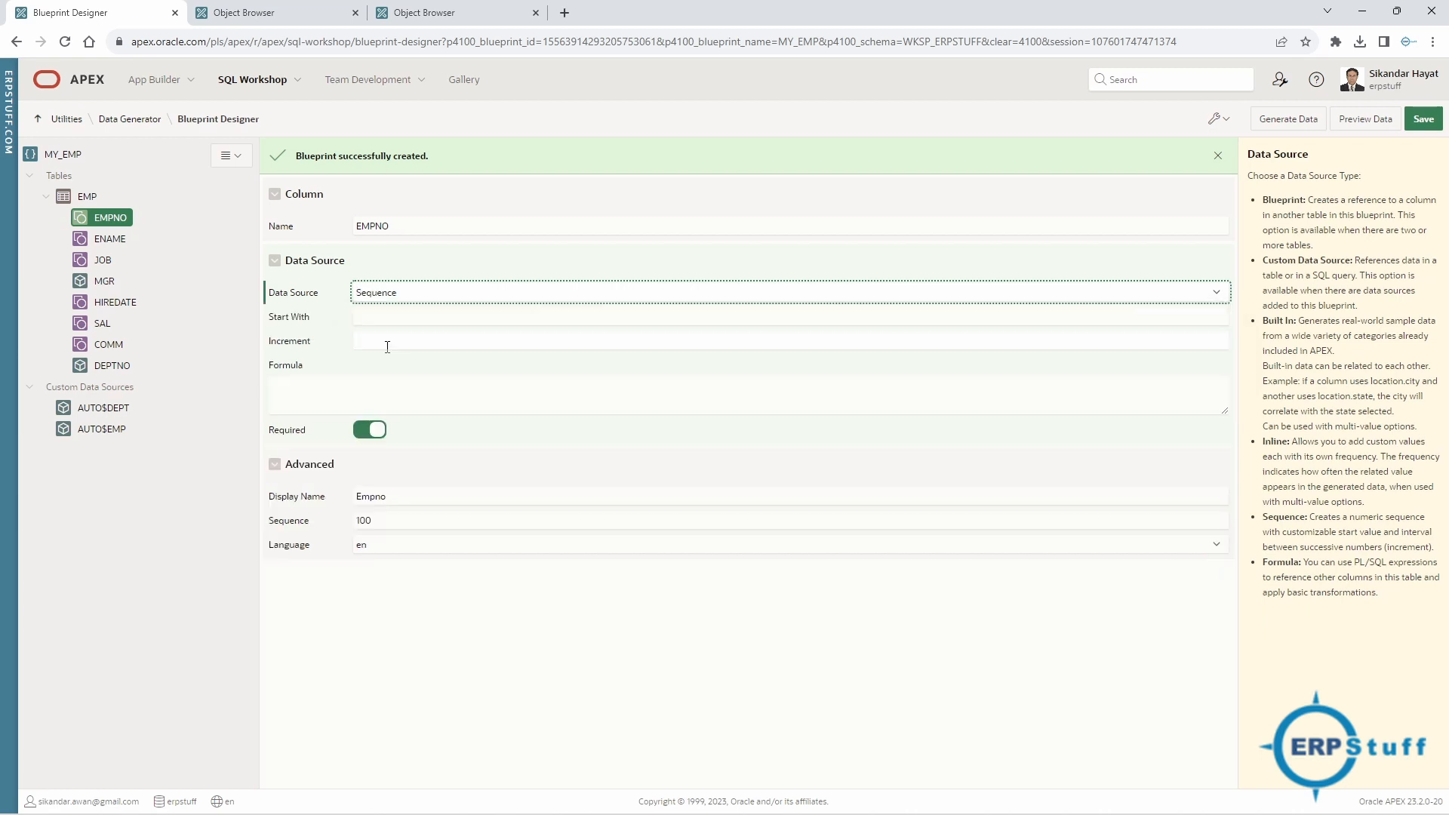
click(370, 320)
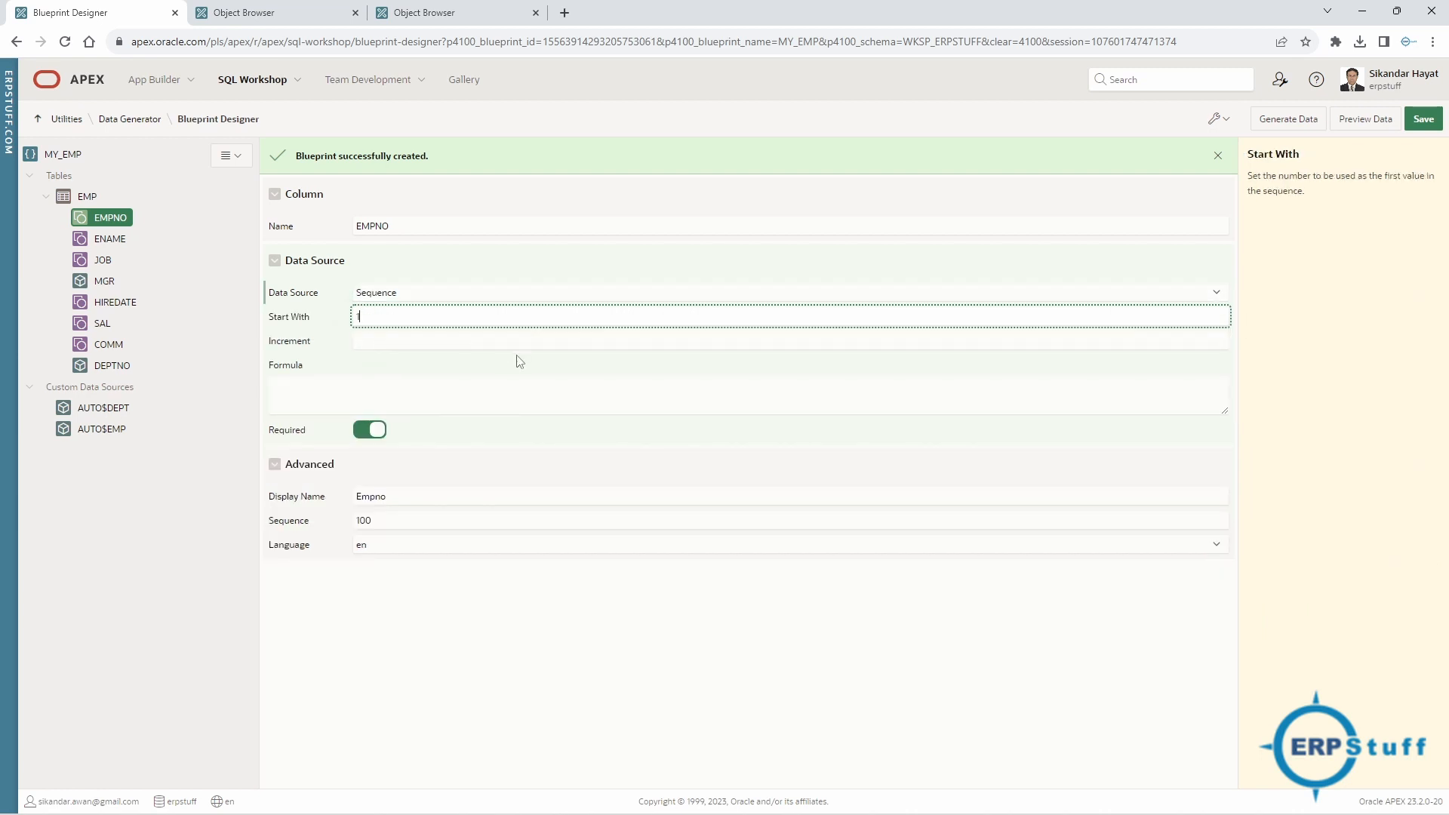
click(379, 345)
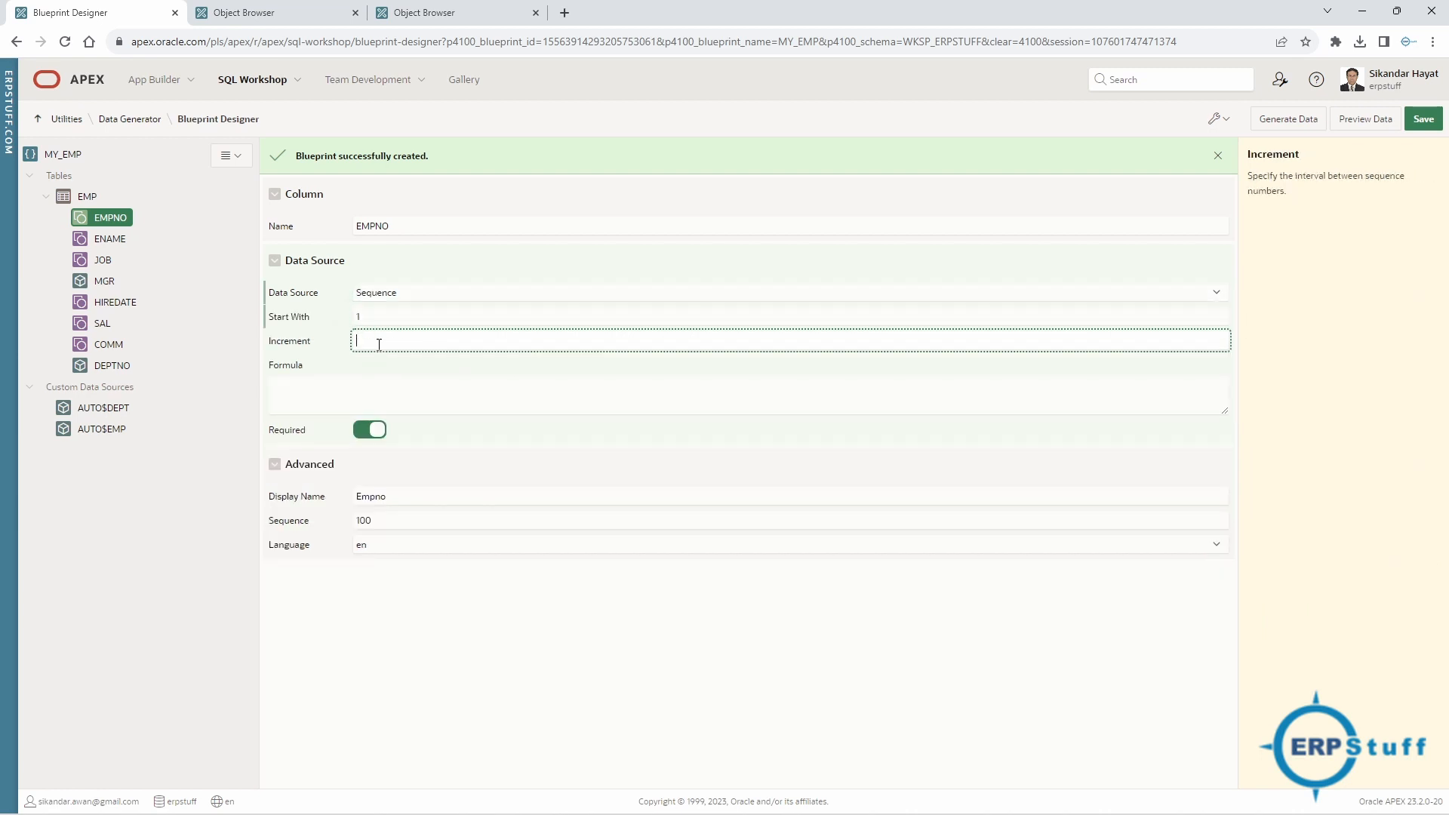
click(534, 378)
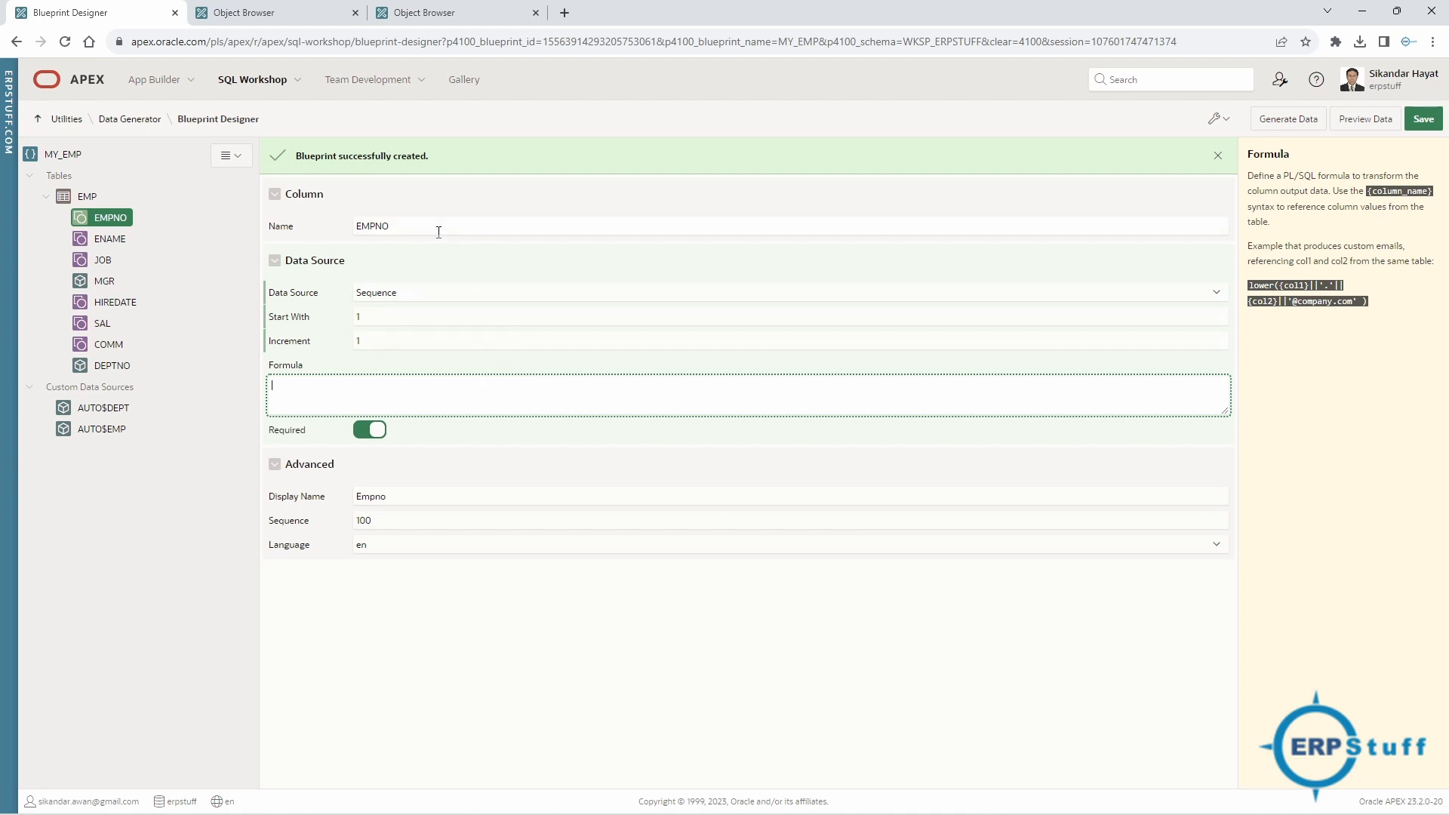
click(419, 297)
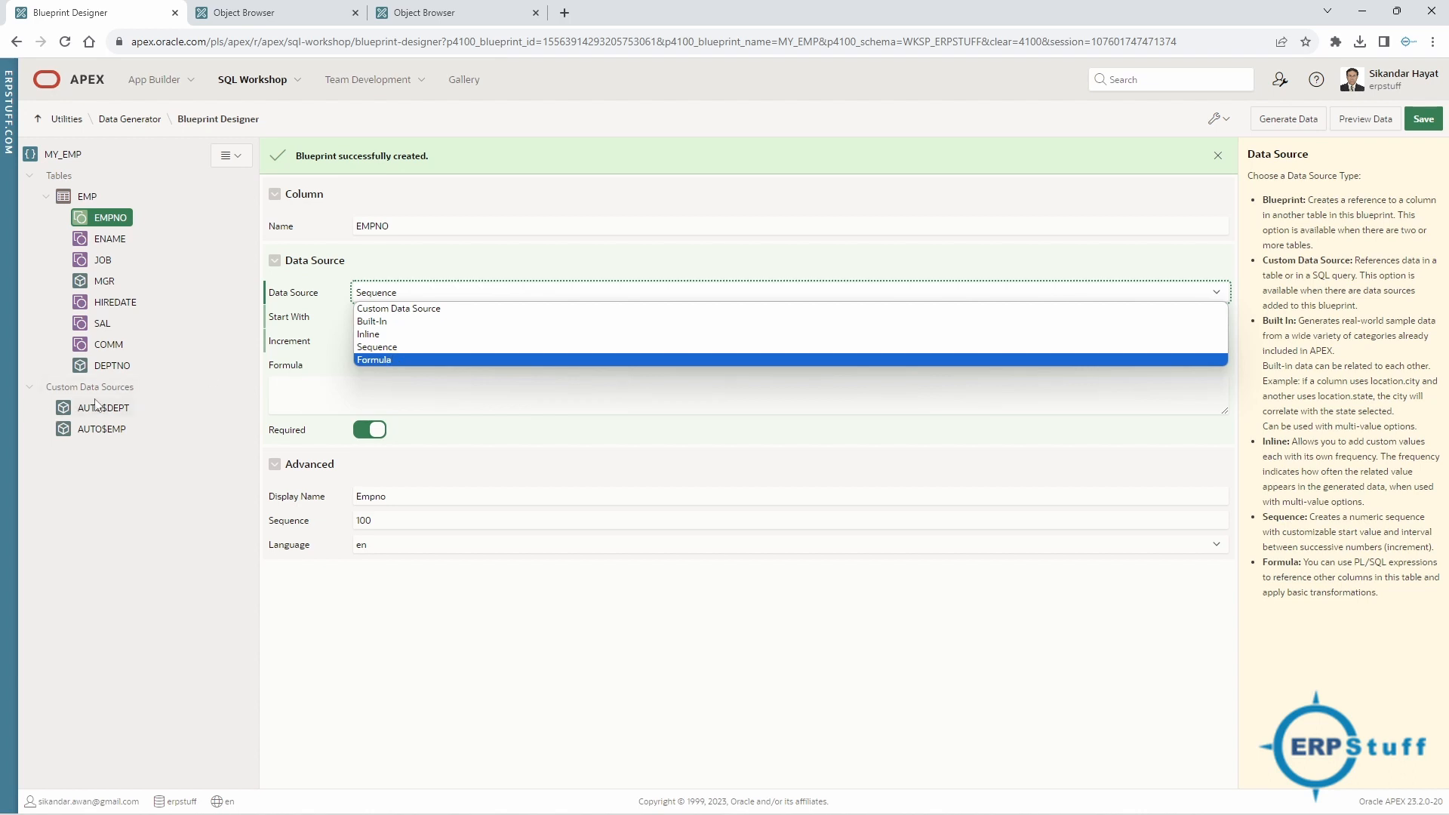
Try to delete the AUTO$EMP custom data source from the MY_EMP blueprint.
click(115, 431)
right_click(115, 432)
click(167, 447)
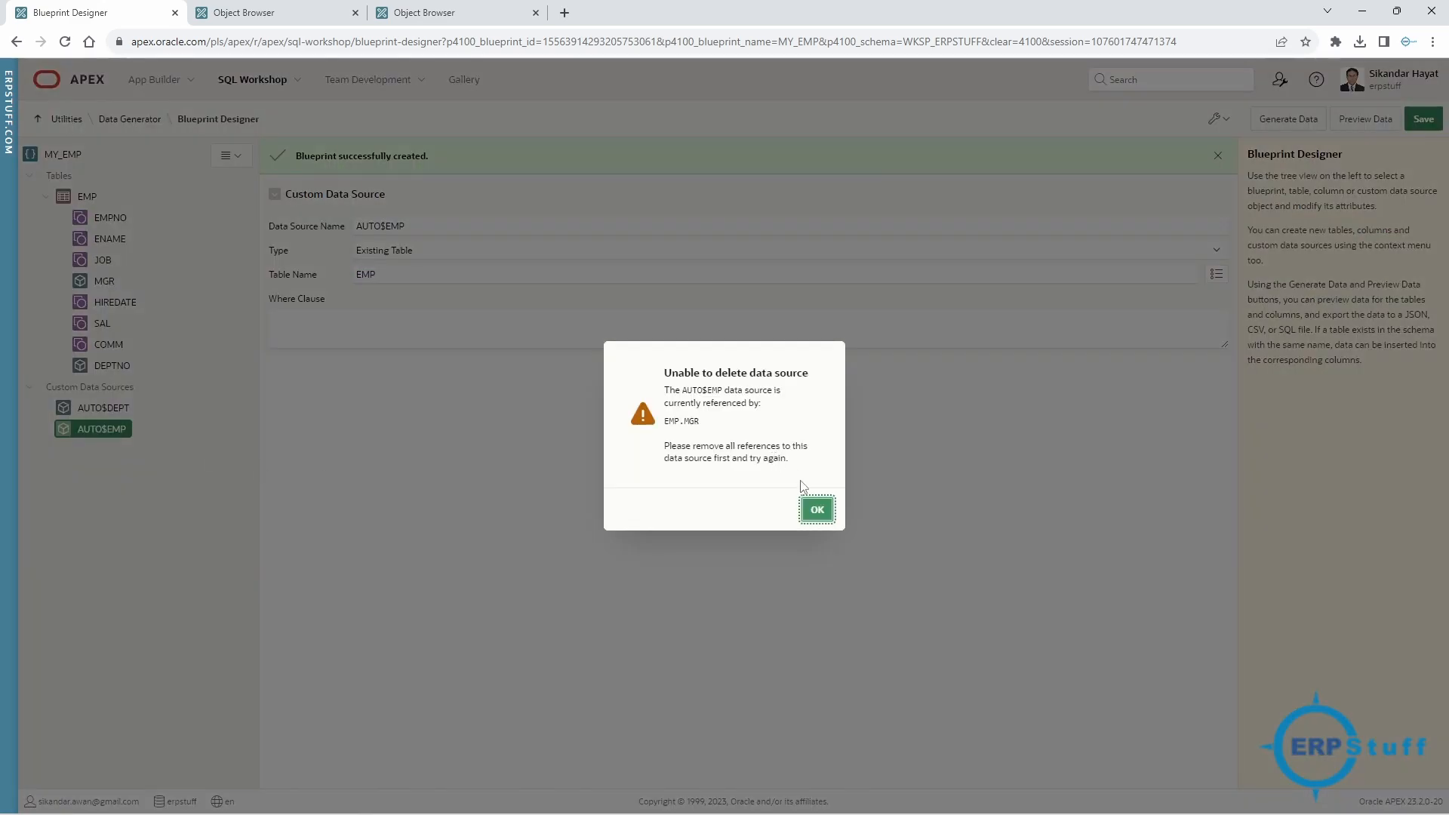
click(818, 510)
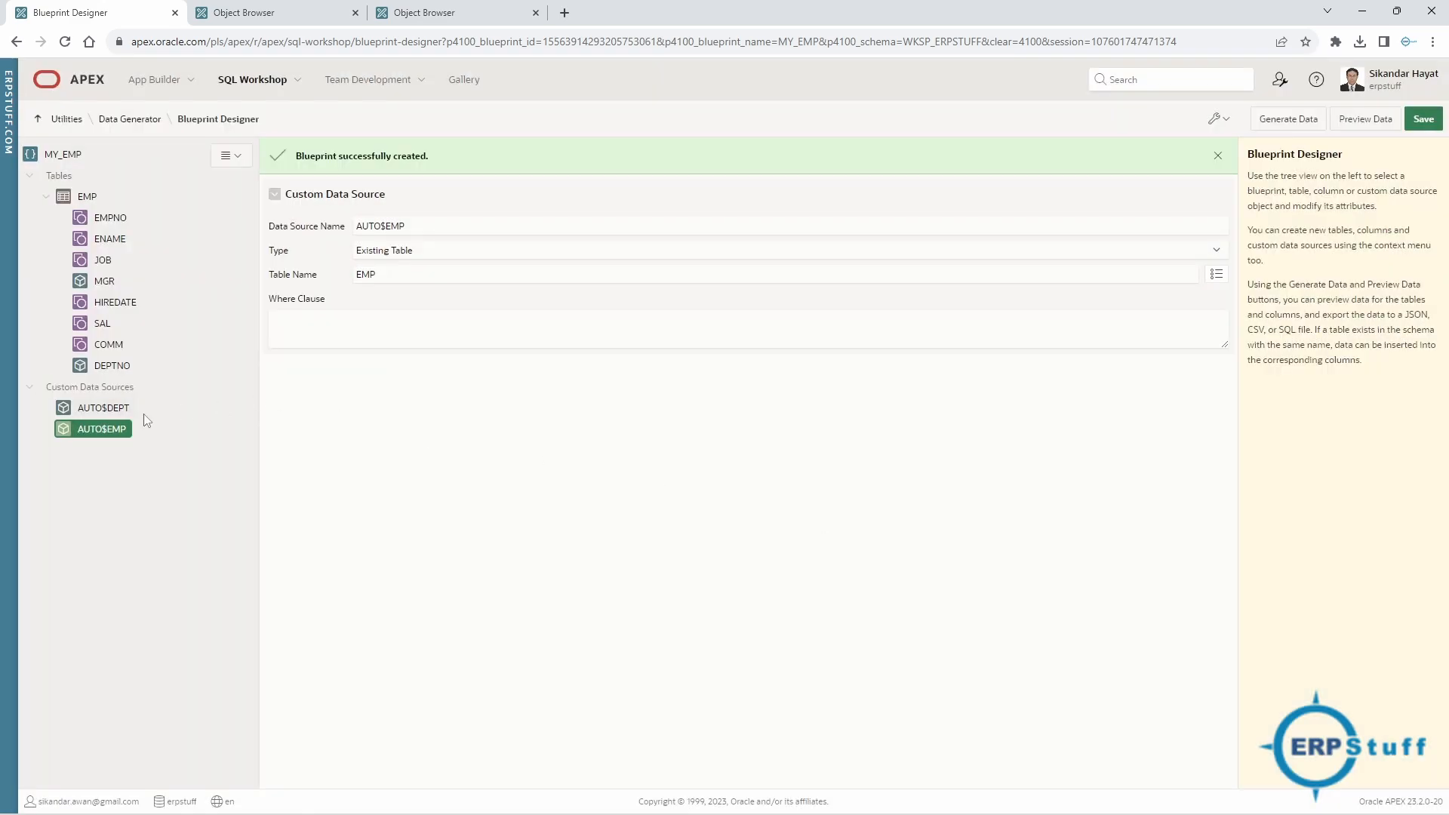
Check the AUTO$DEPT custom data source and the data source types offered for the MGR column.
click(105, 408)
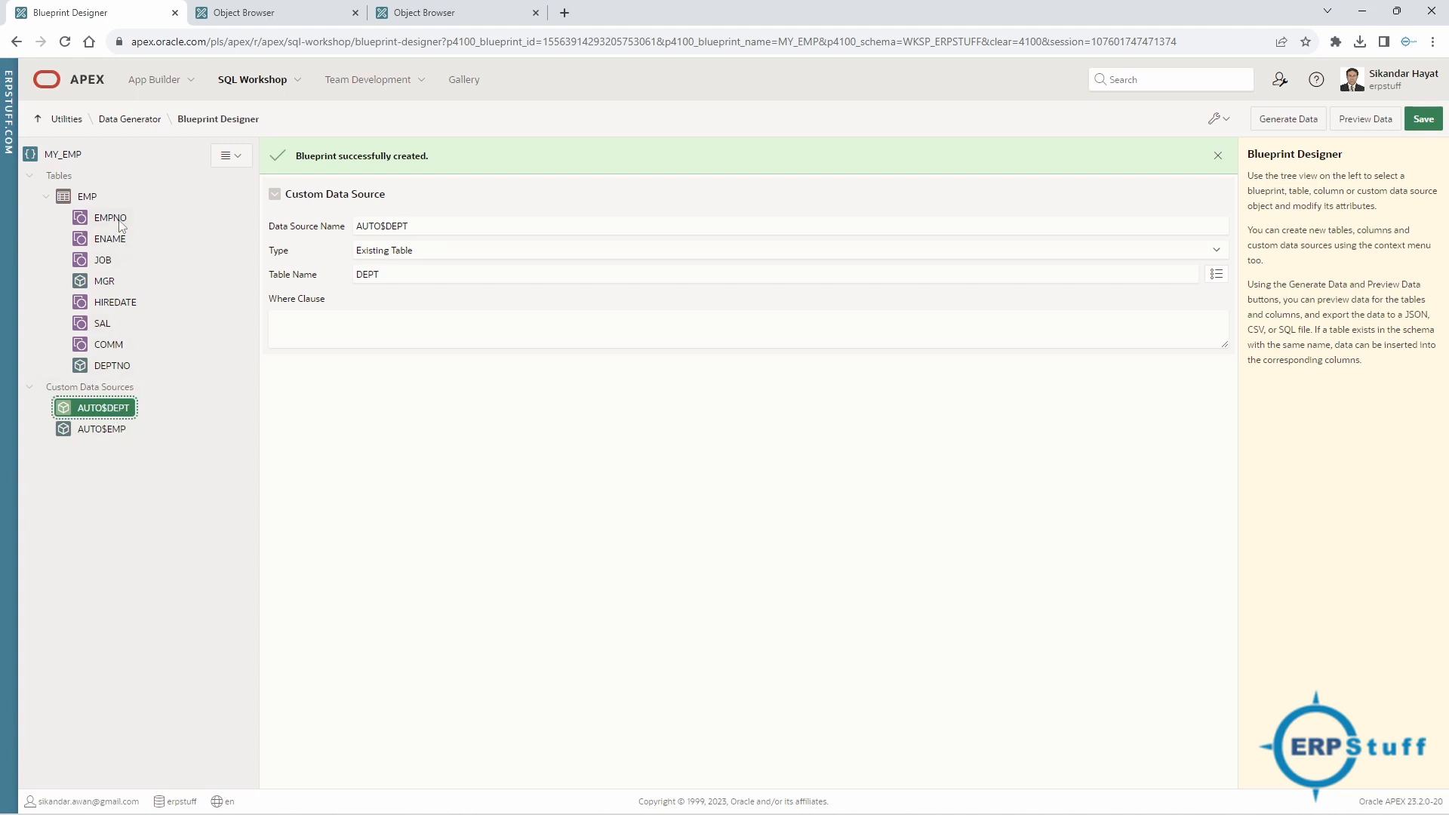
click(105, 283)
click(428, 292)
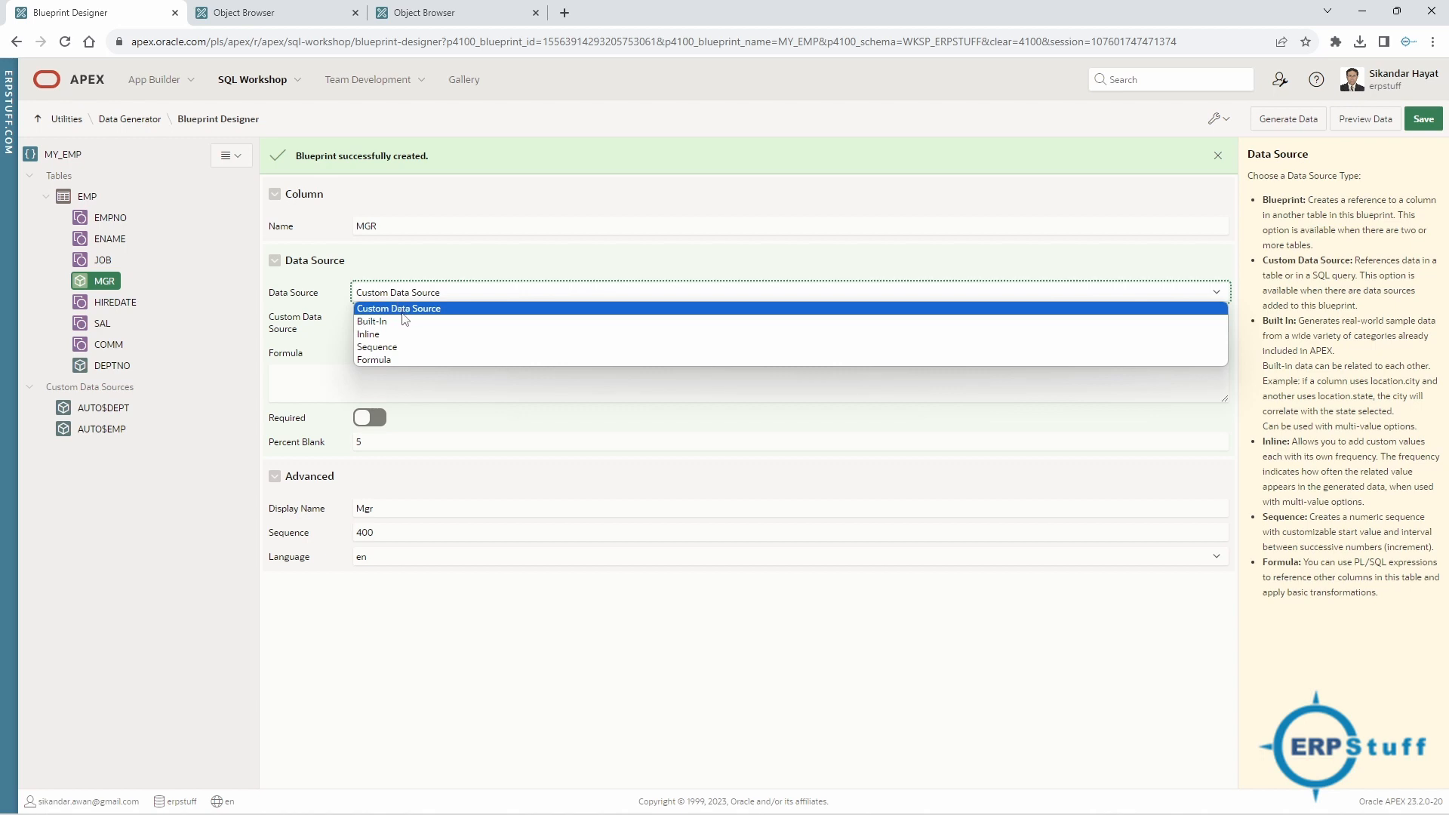
drag(1263, 203, 1307, 200)
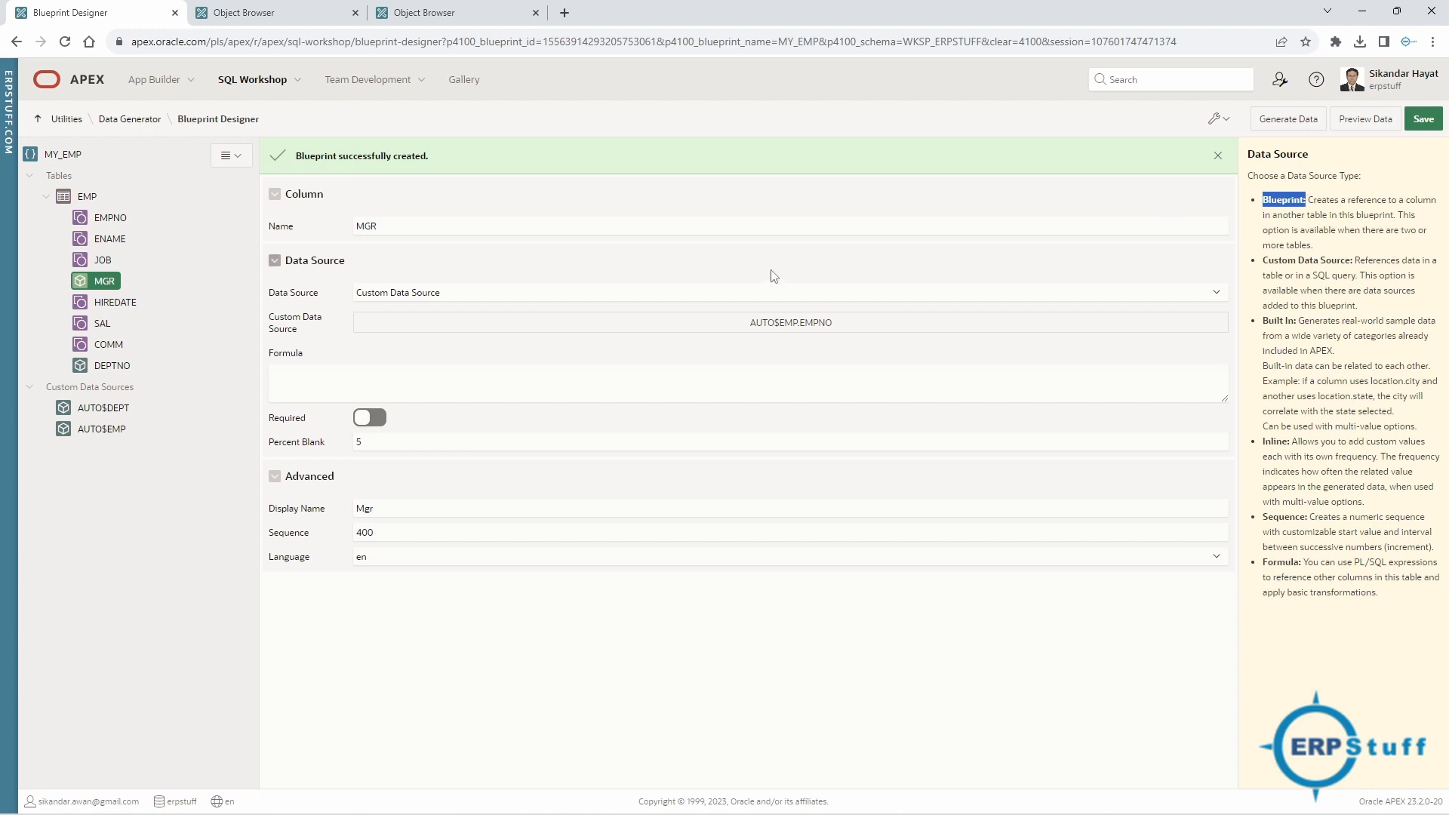
Leave MY_EMP without saving its changes and start a blueprint from existing tables named EMP AND DEPT.
click(148, 129)
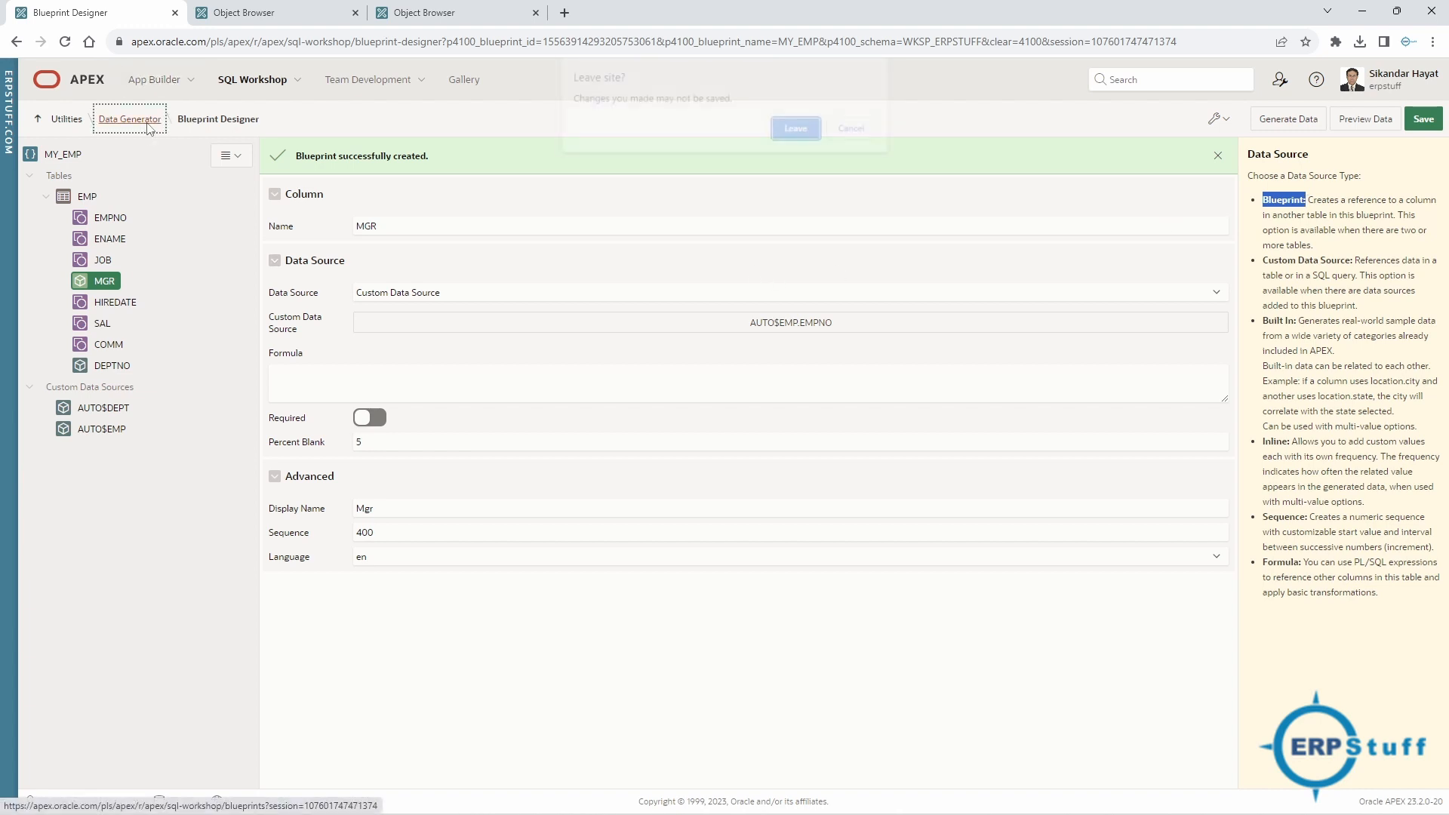
click(806, 134)
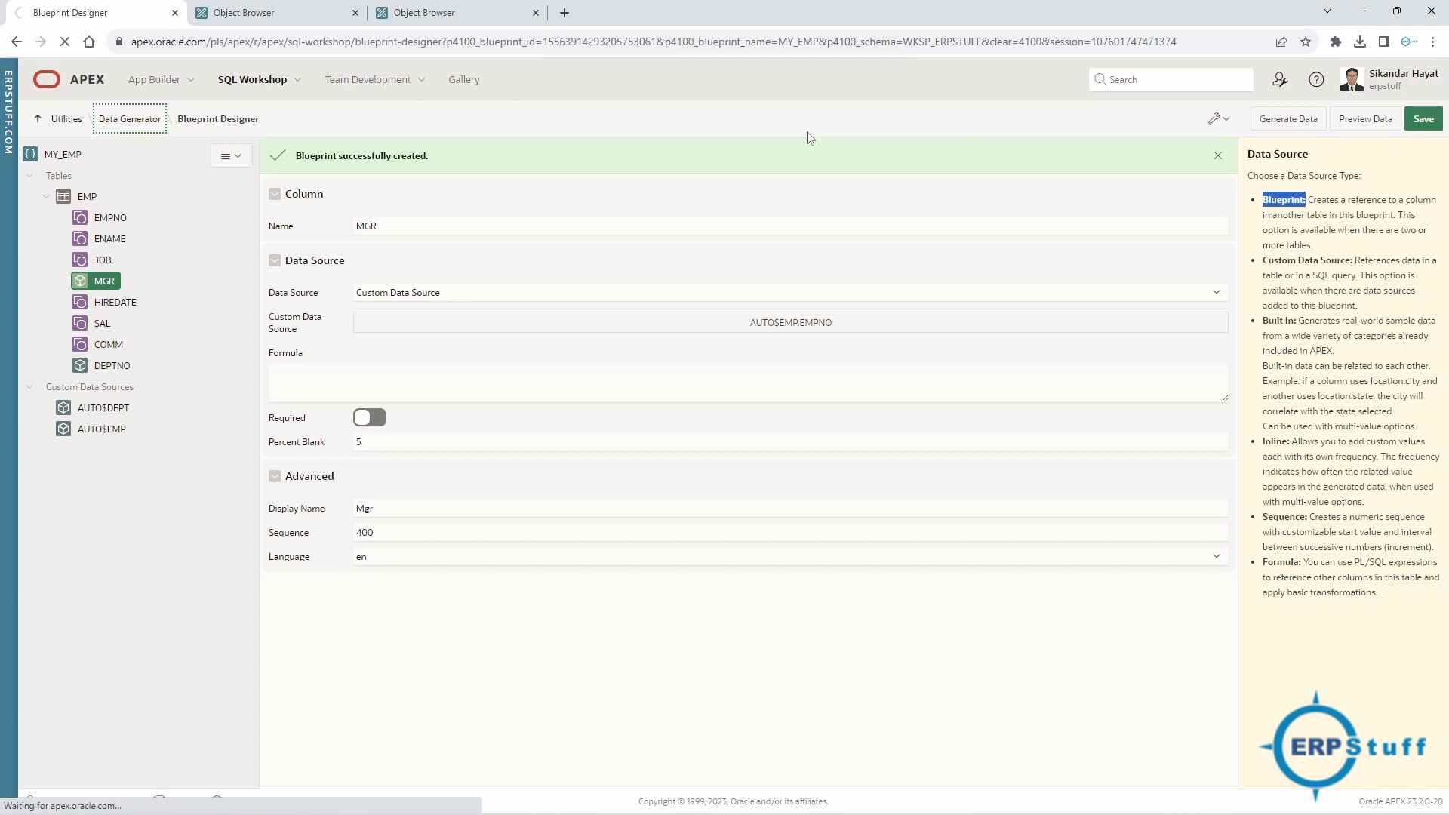
click(1273, 163)
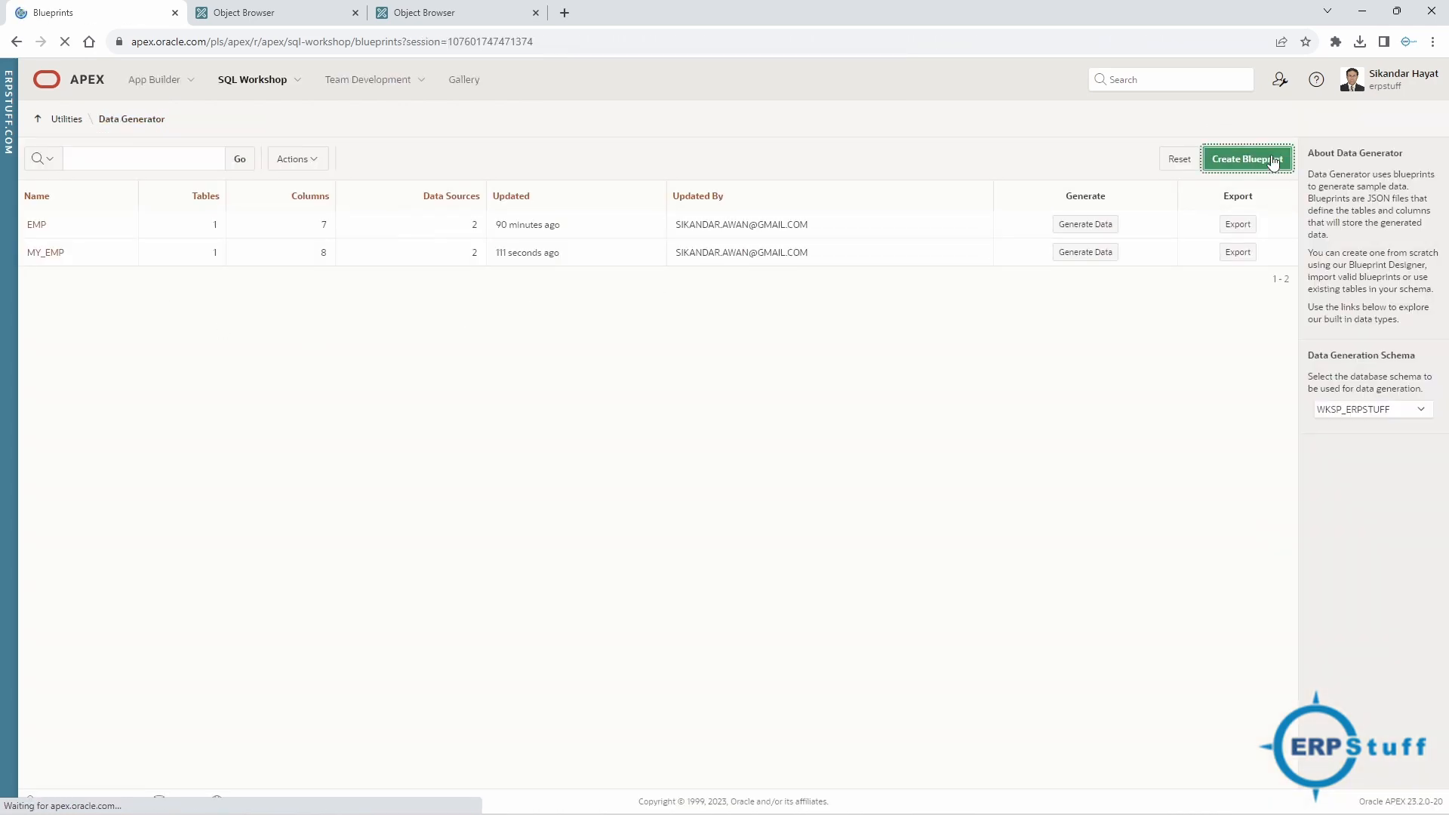
click(525, 411)
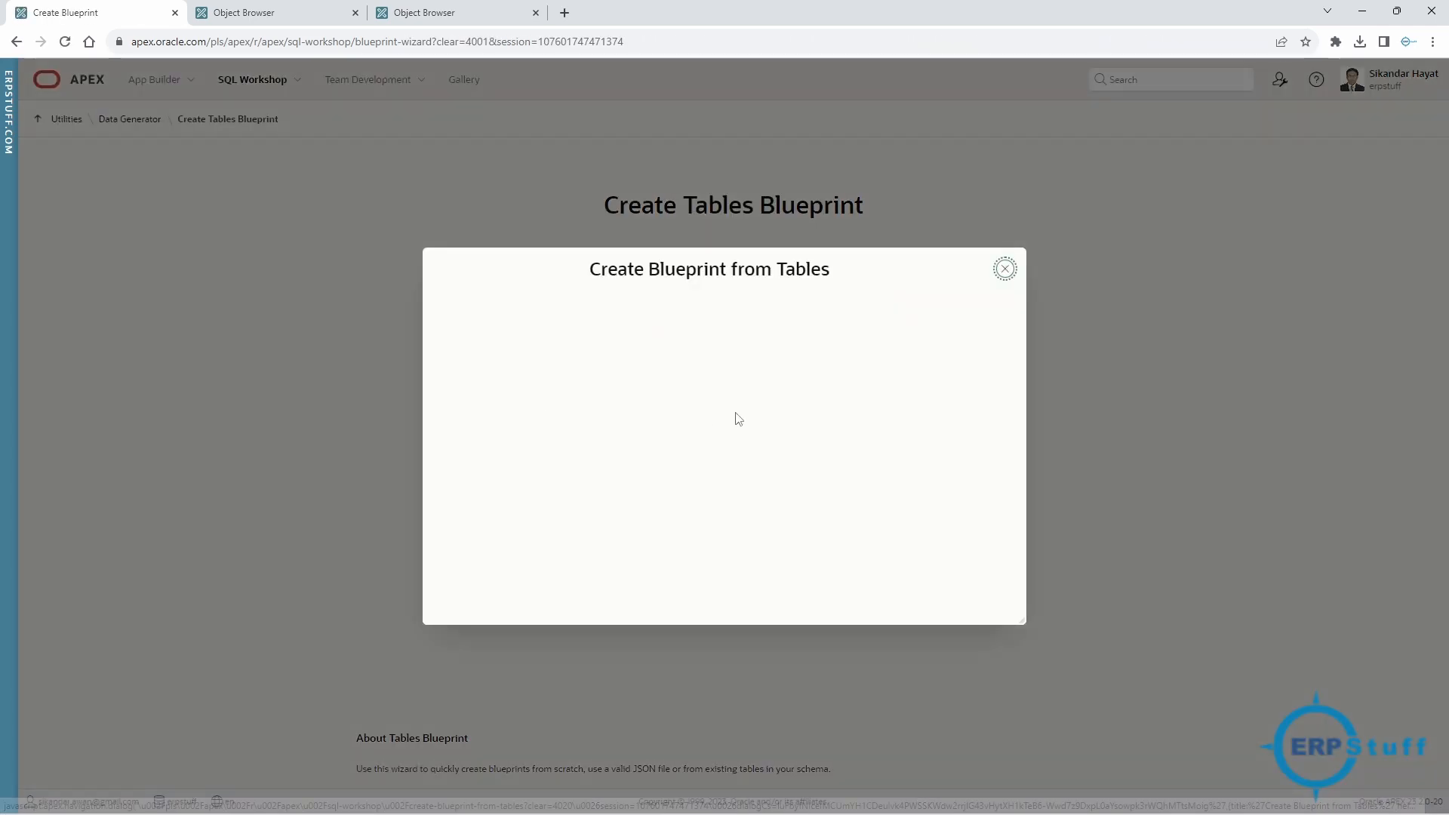
click(652, 361)
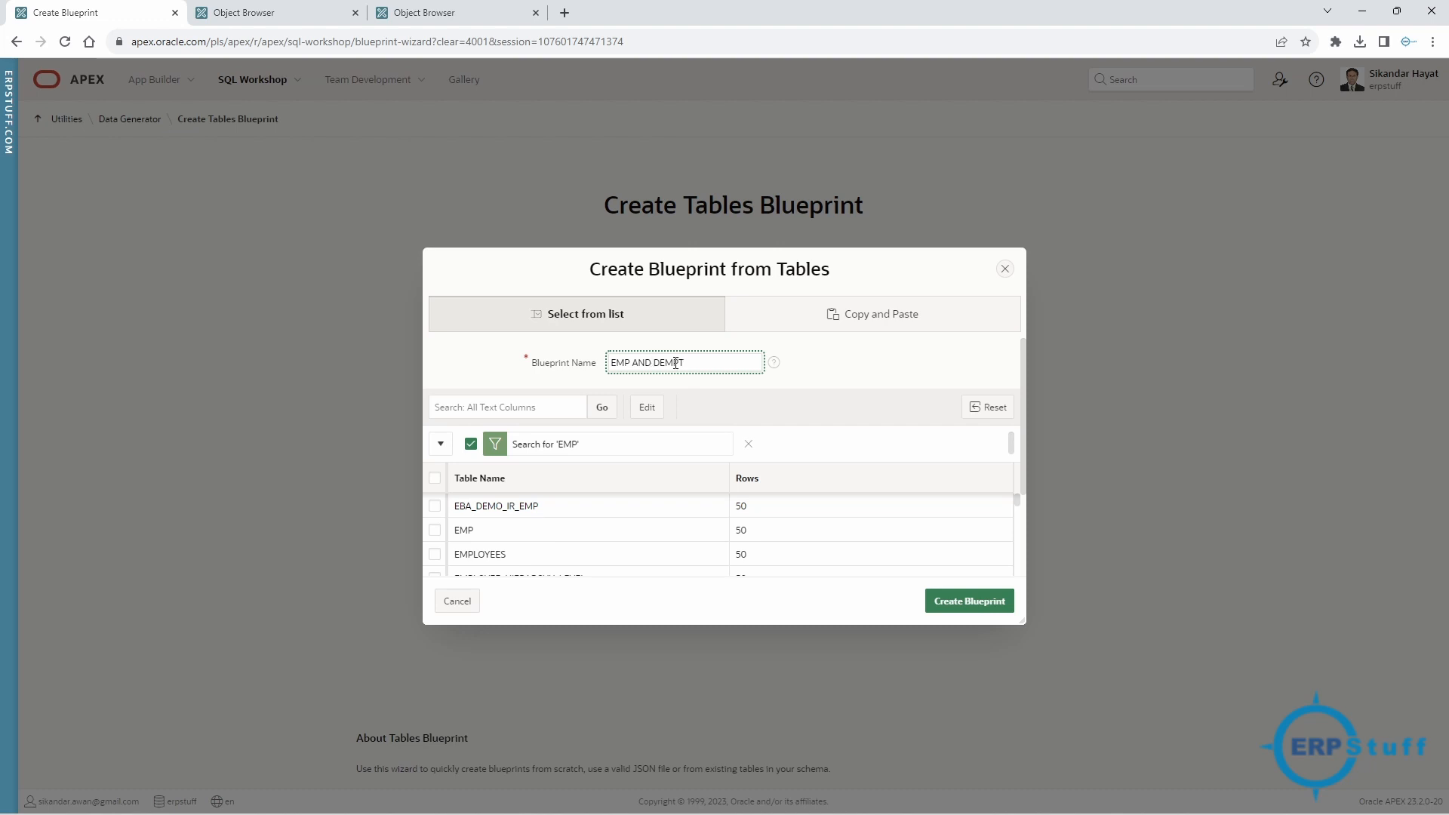
key(BackSpace)
Remove the EMP search filter from the table list and select the DEPT table for the blueprint.
click(435, 536)
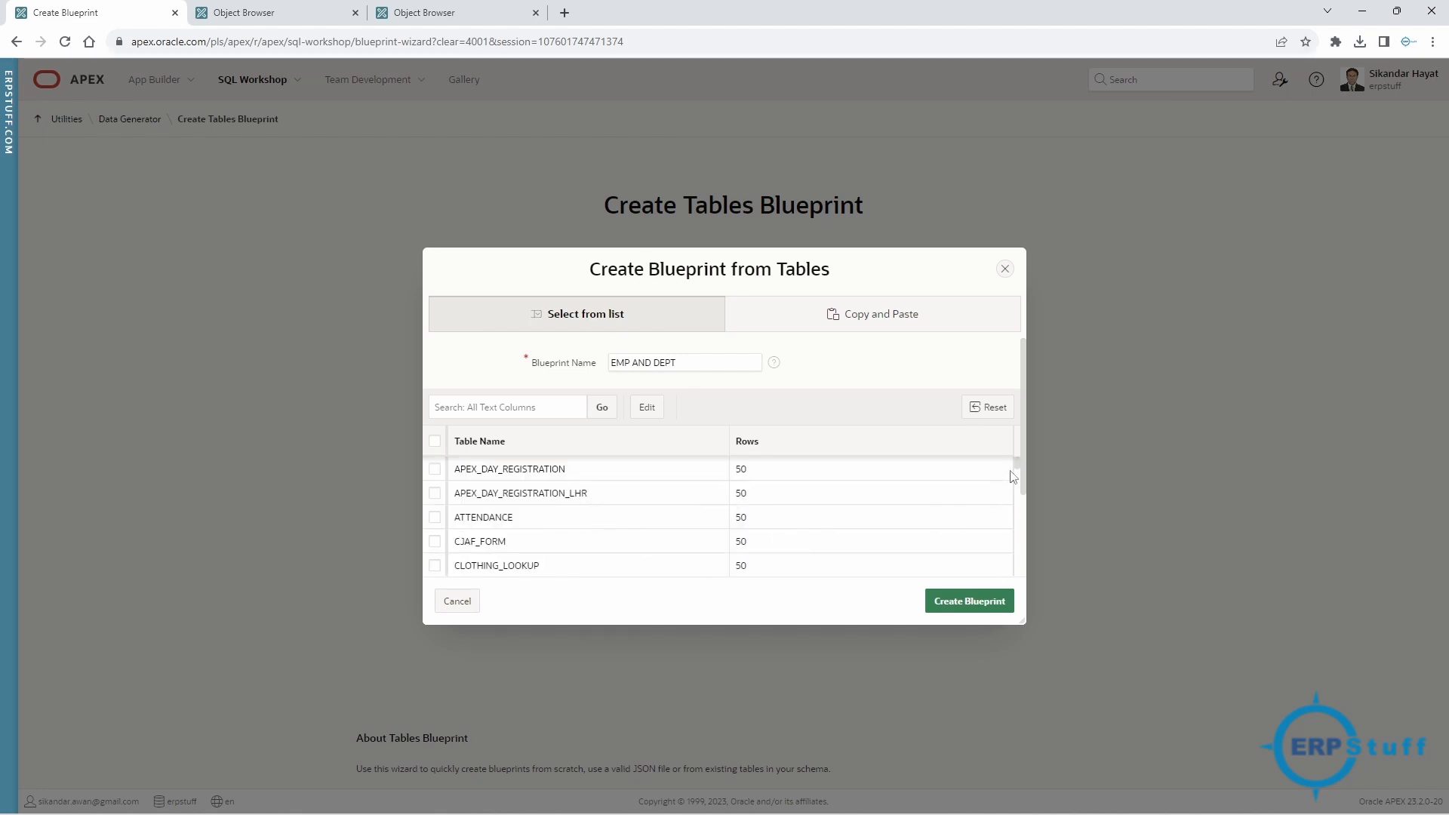
mouse_move(1020, 466)
mouse_down()
mouse_move(1025, 493)
mouse_move(1022, 468)
mouse_up()
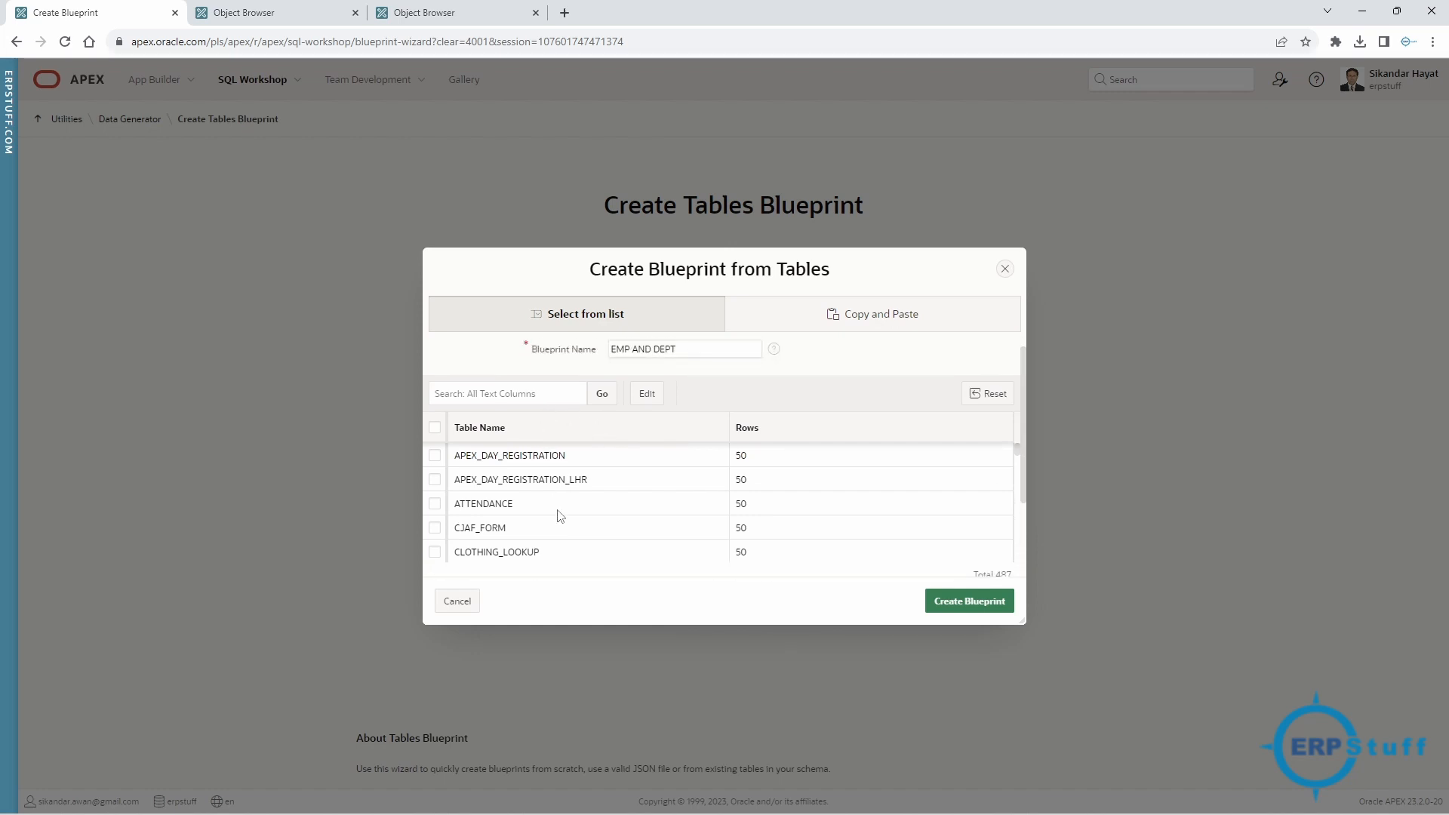
scroll(561, 516, down, 2)
scroll(560, 516, up, 3)
click(539, 406)
scroll(578, 551, down, 2)
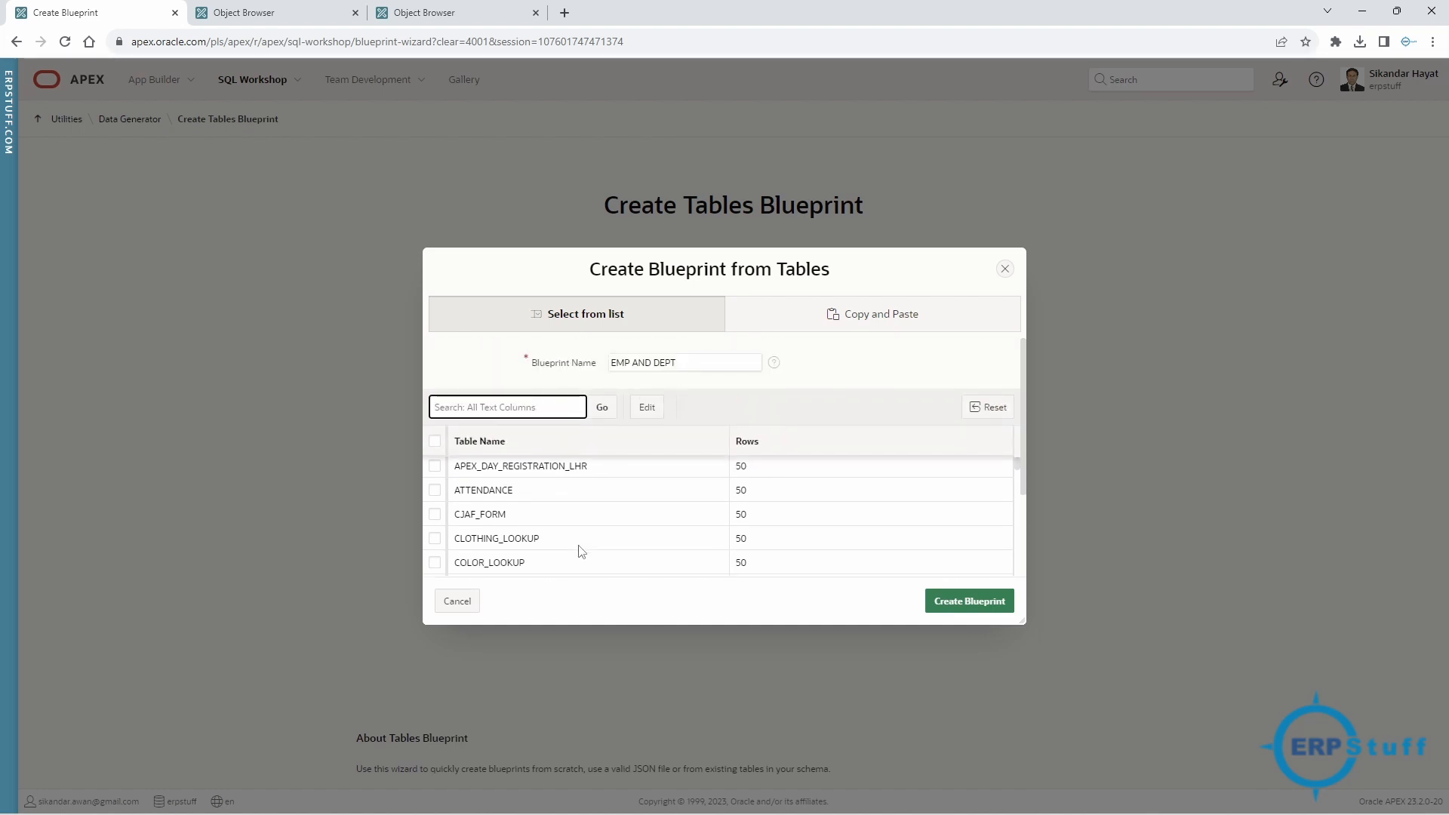
scroll(579, 550, down, 1)
click(434, 532)
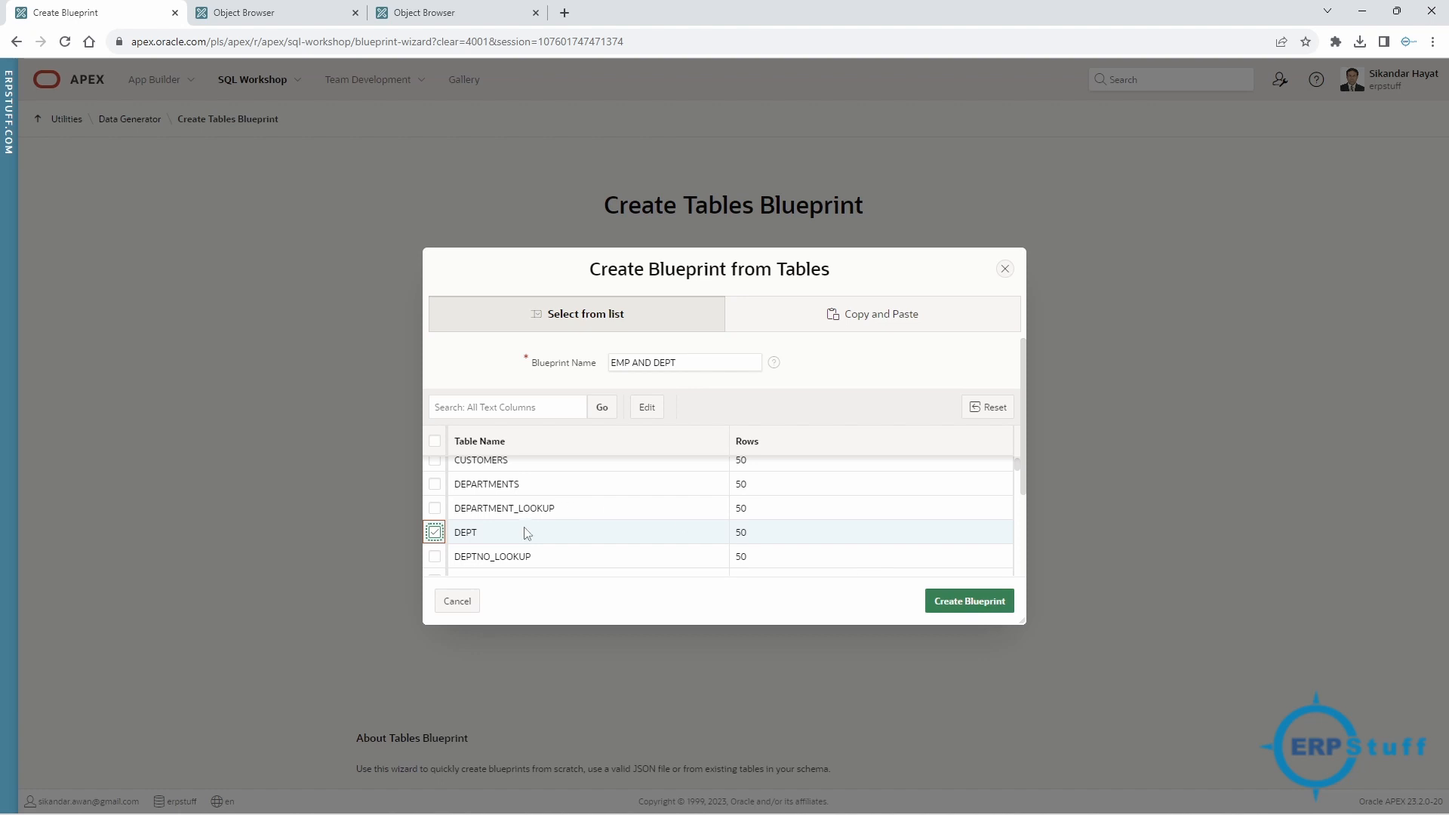
Select the EMP table as well and create the EMP AND DEPT blueprint.
scroll(526, 540, down, 10)
scroll(526, 540, down, 10)
scroll(523, 534, down, 10)
scroll(523, 534, down, 10)
scroll(526, 541, down, 2)
scroll(523, 538, up, 6)
scroll(525, 539, up, 3)
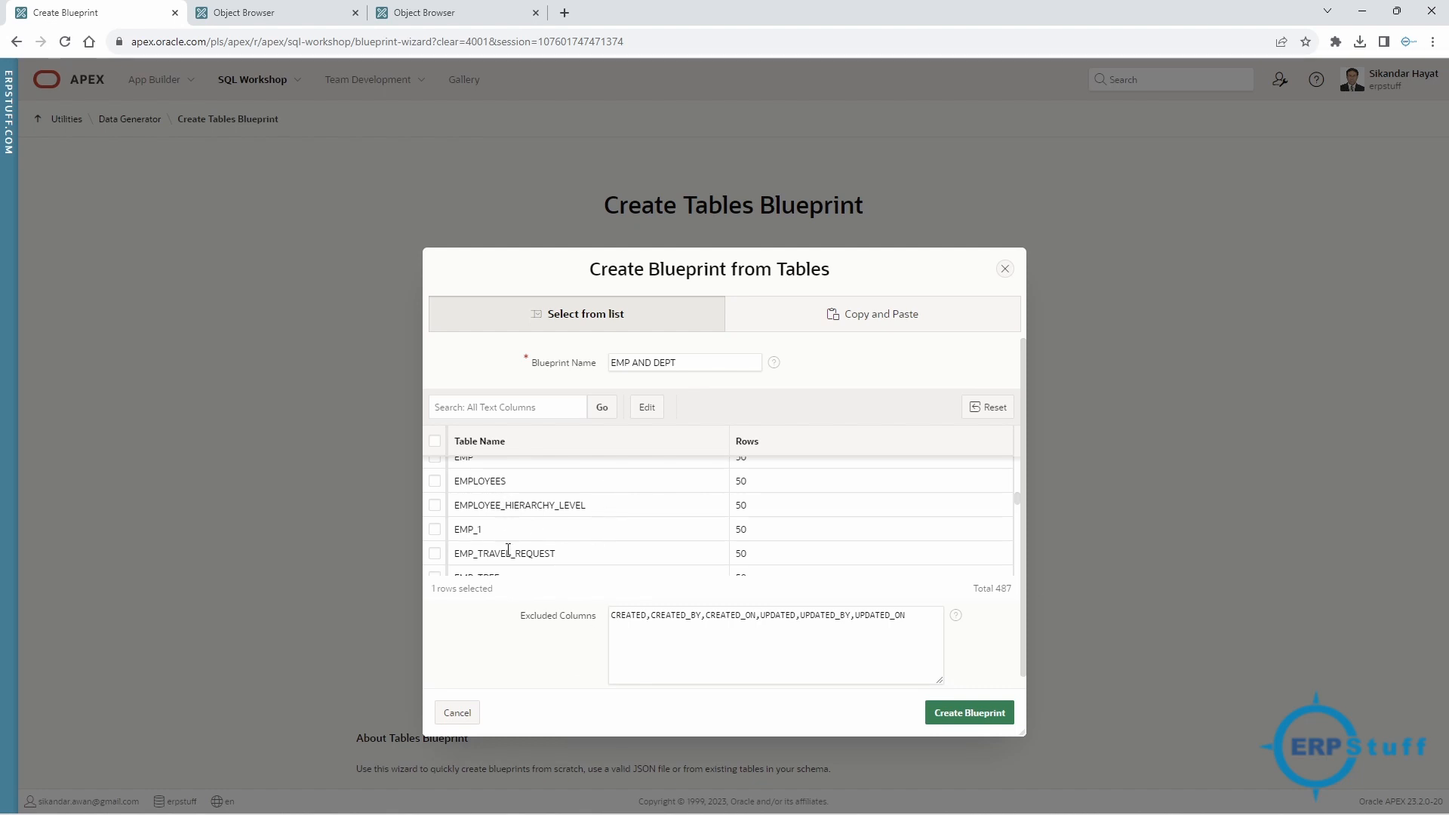
scroll(508, 549, up, 1)
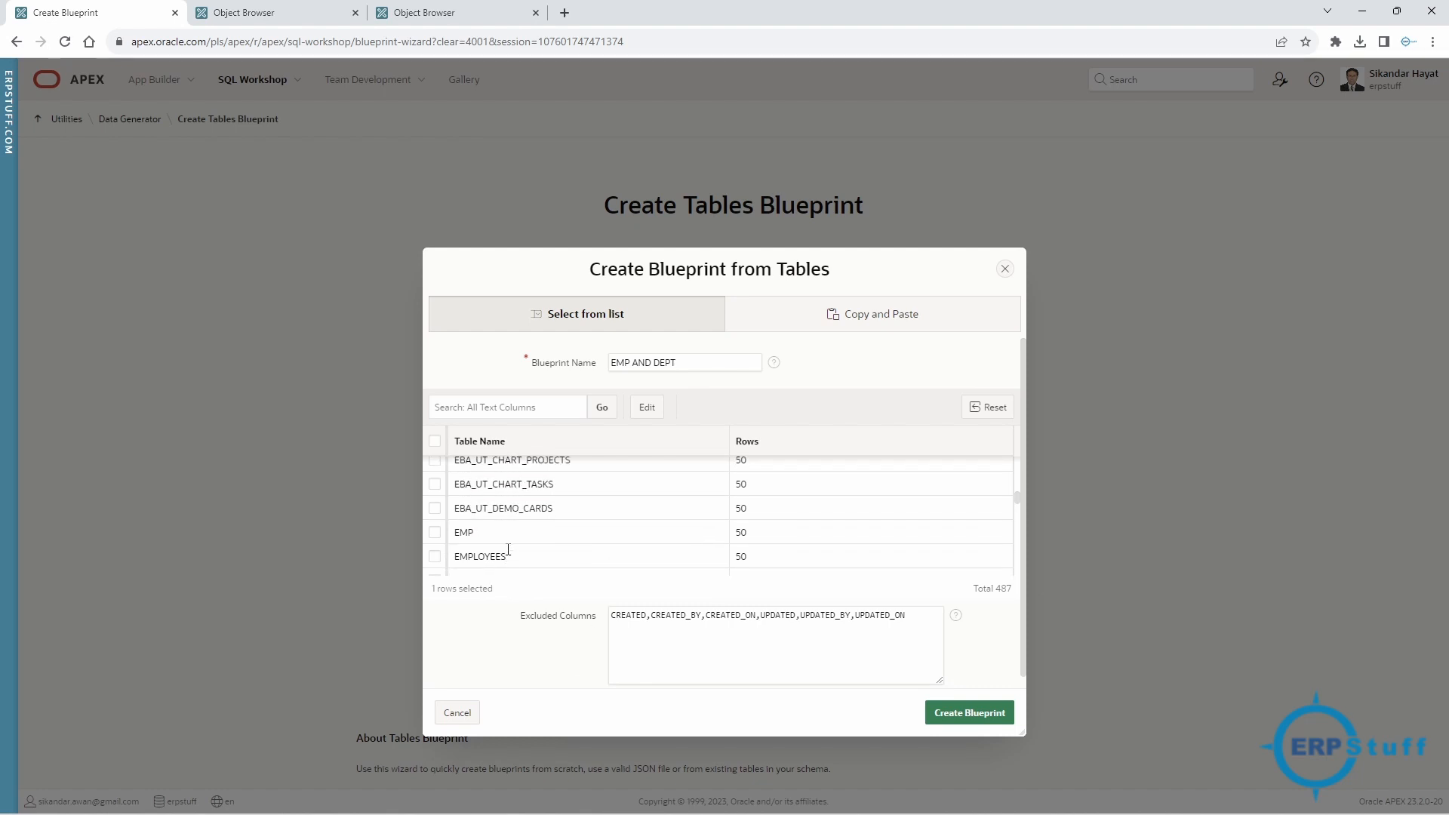
click(436, 532)
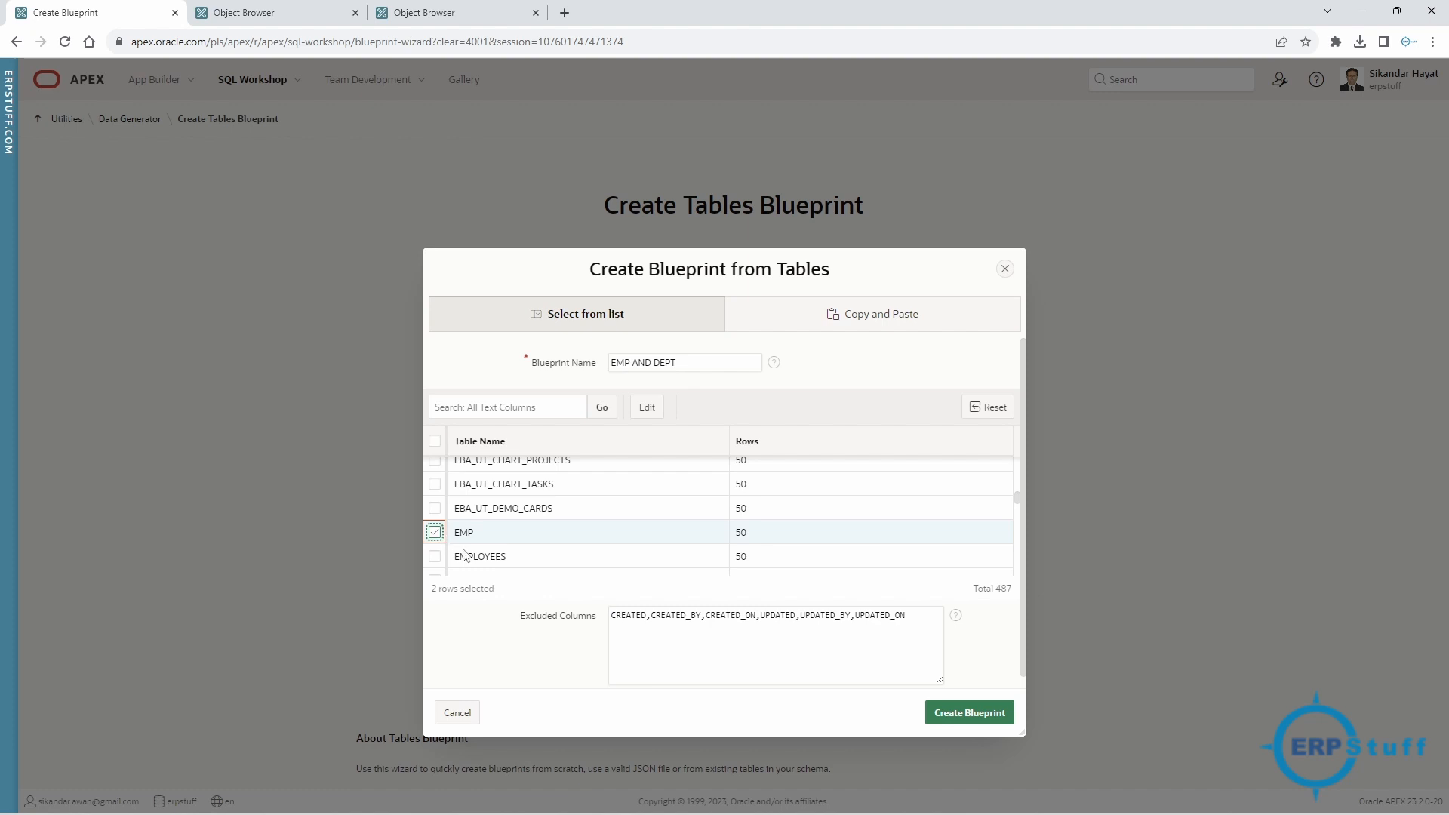
click(963, 720)
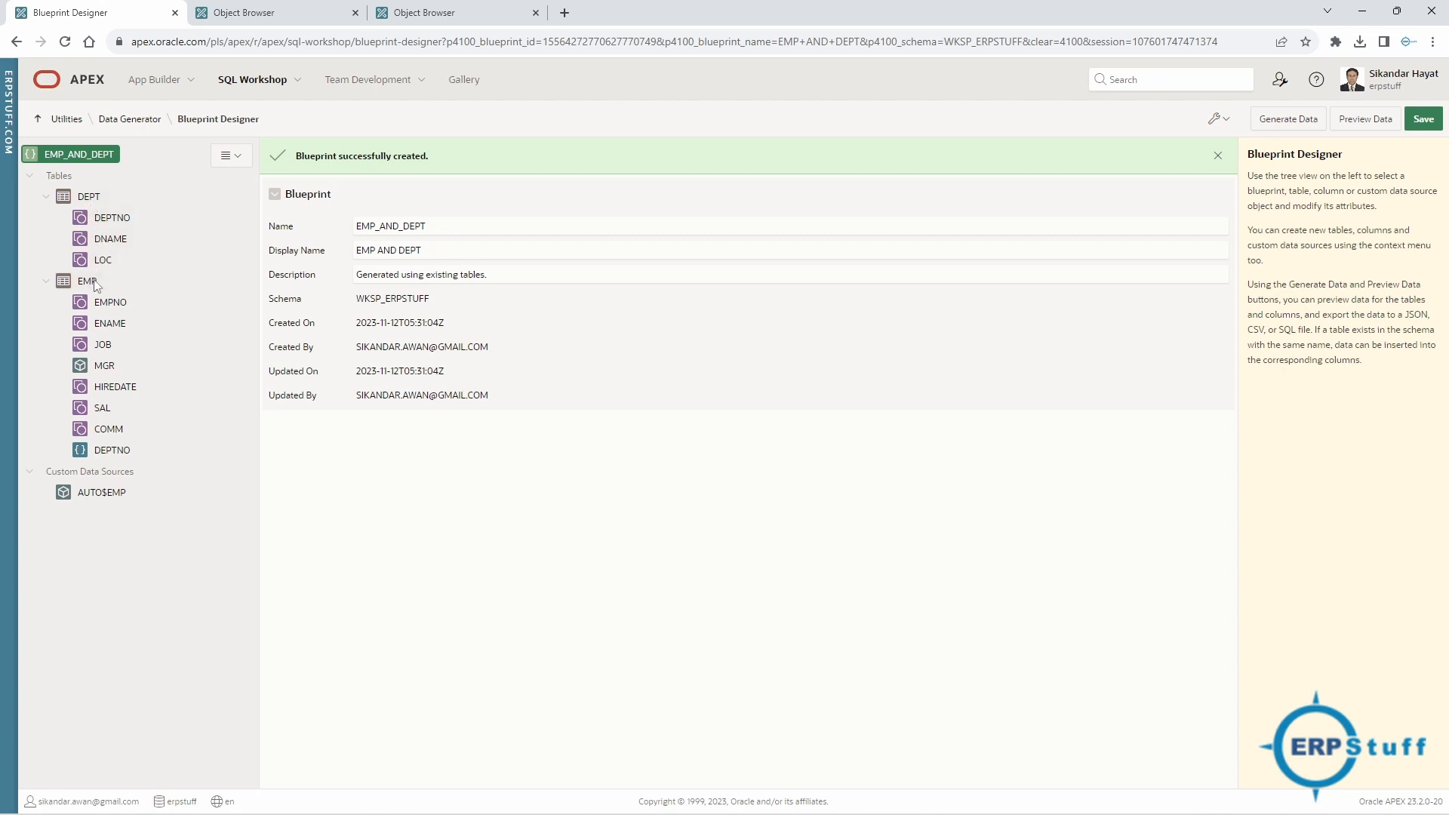
Set the data source of DEPT's DEPTNO column to Blueprint and try to choose its source table and column.
click(111, 221)
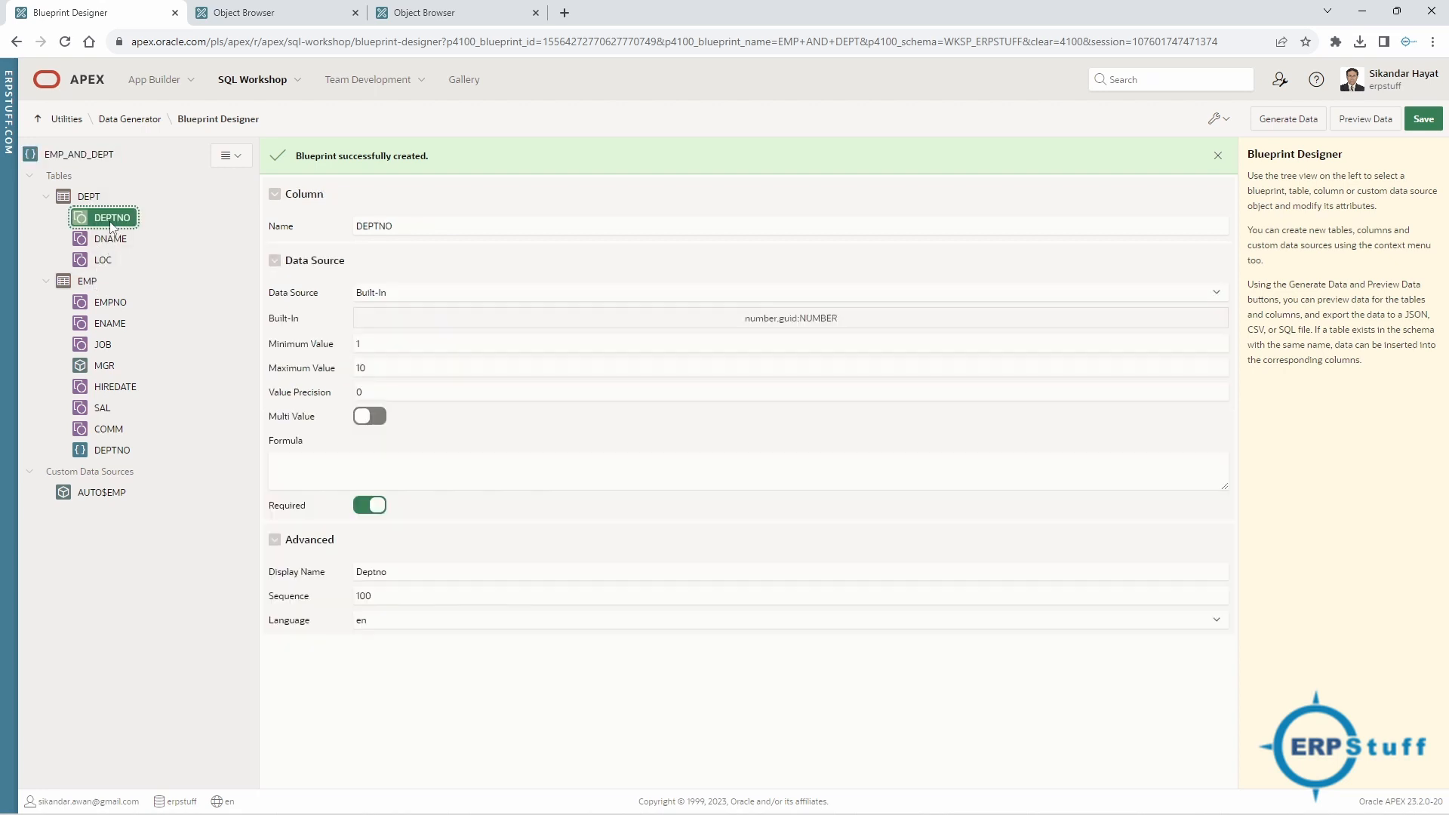
click(612, 292)
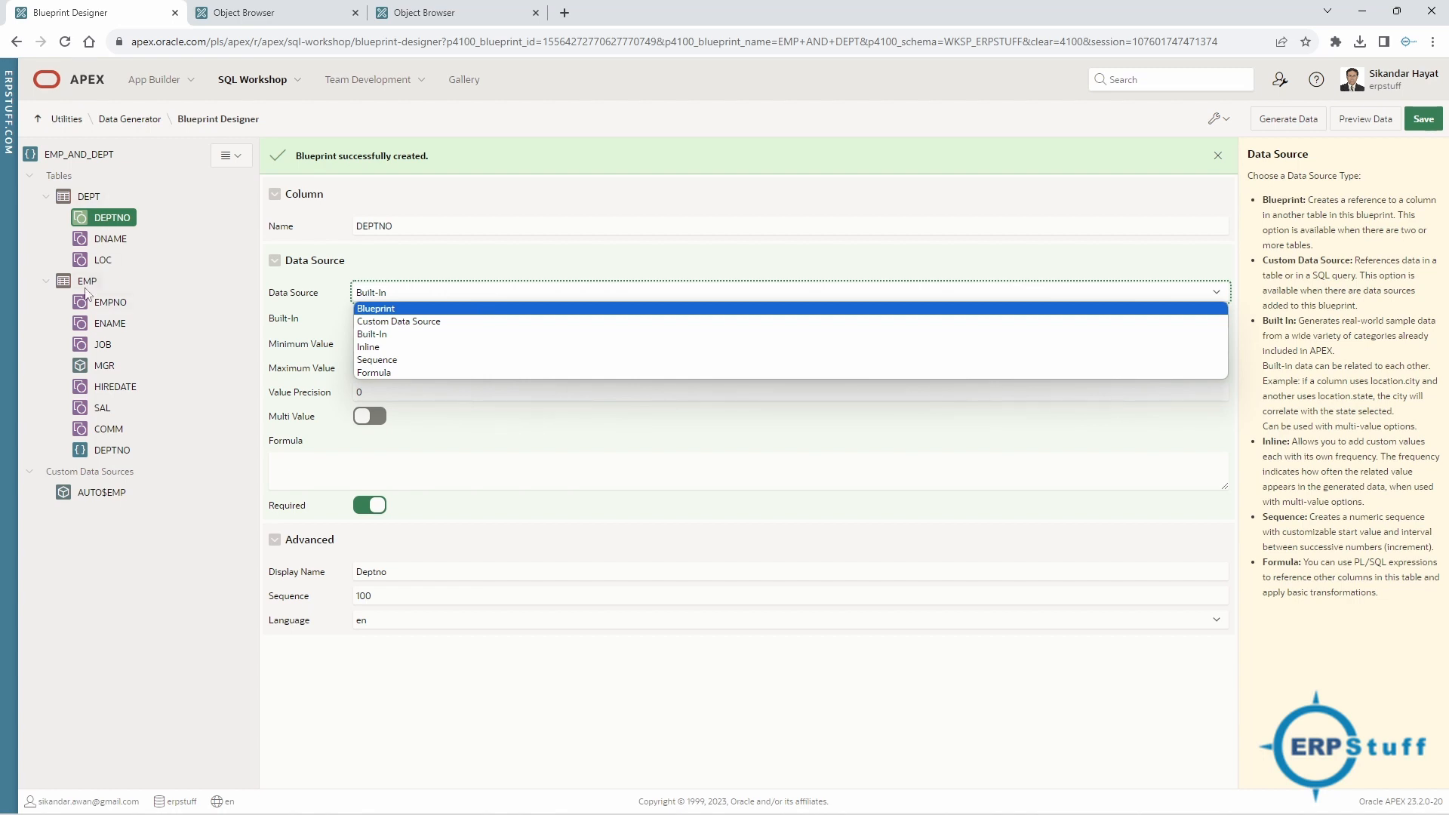
click(386, 309)
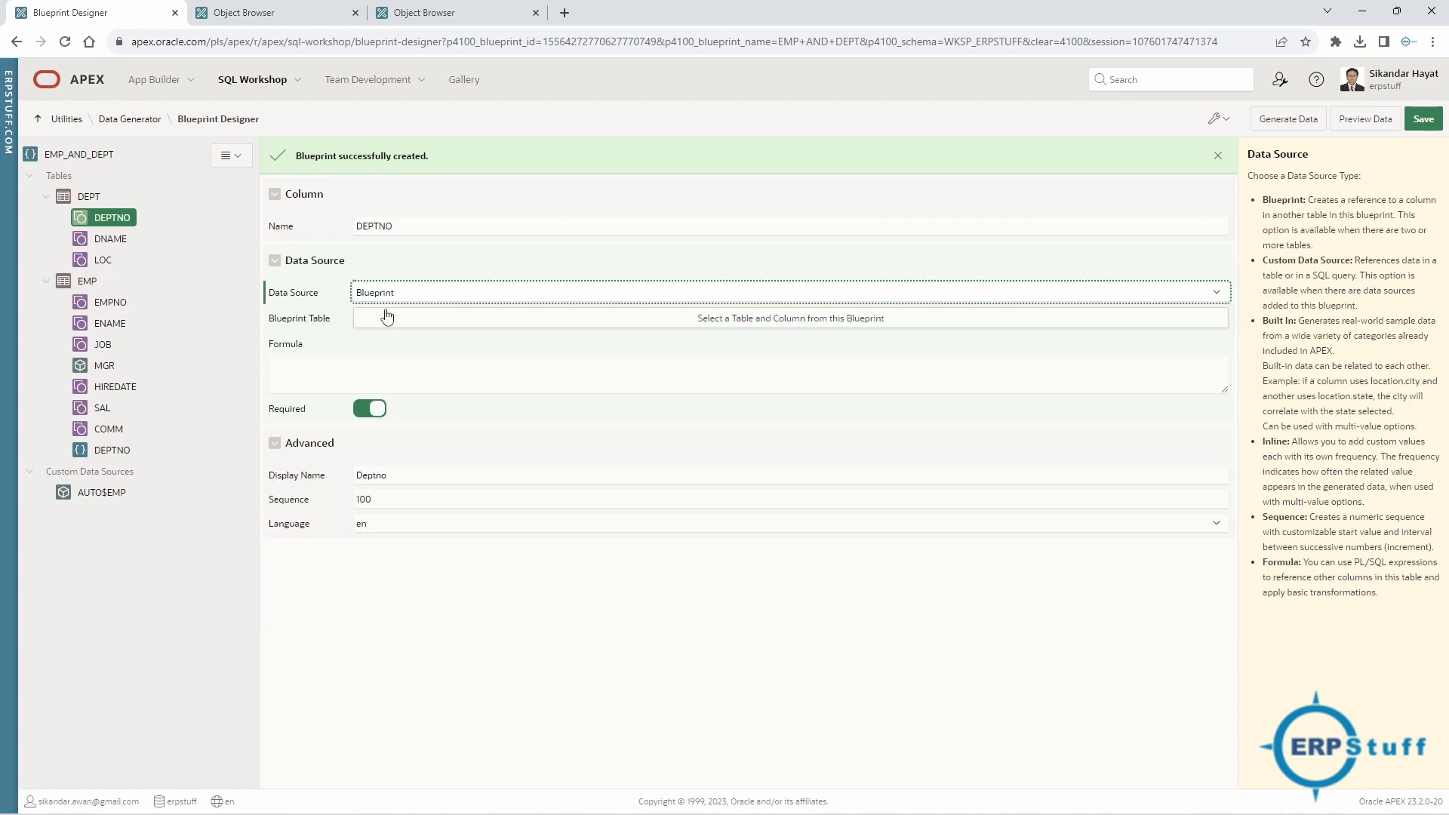
click(736, 322)
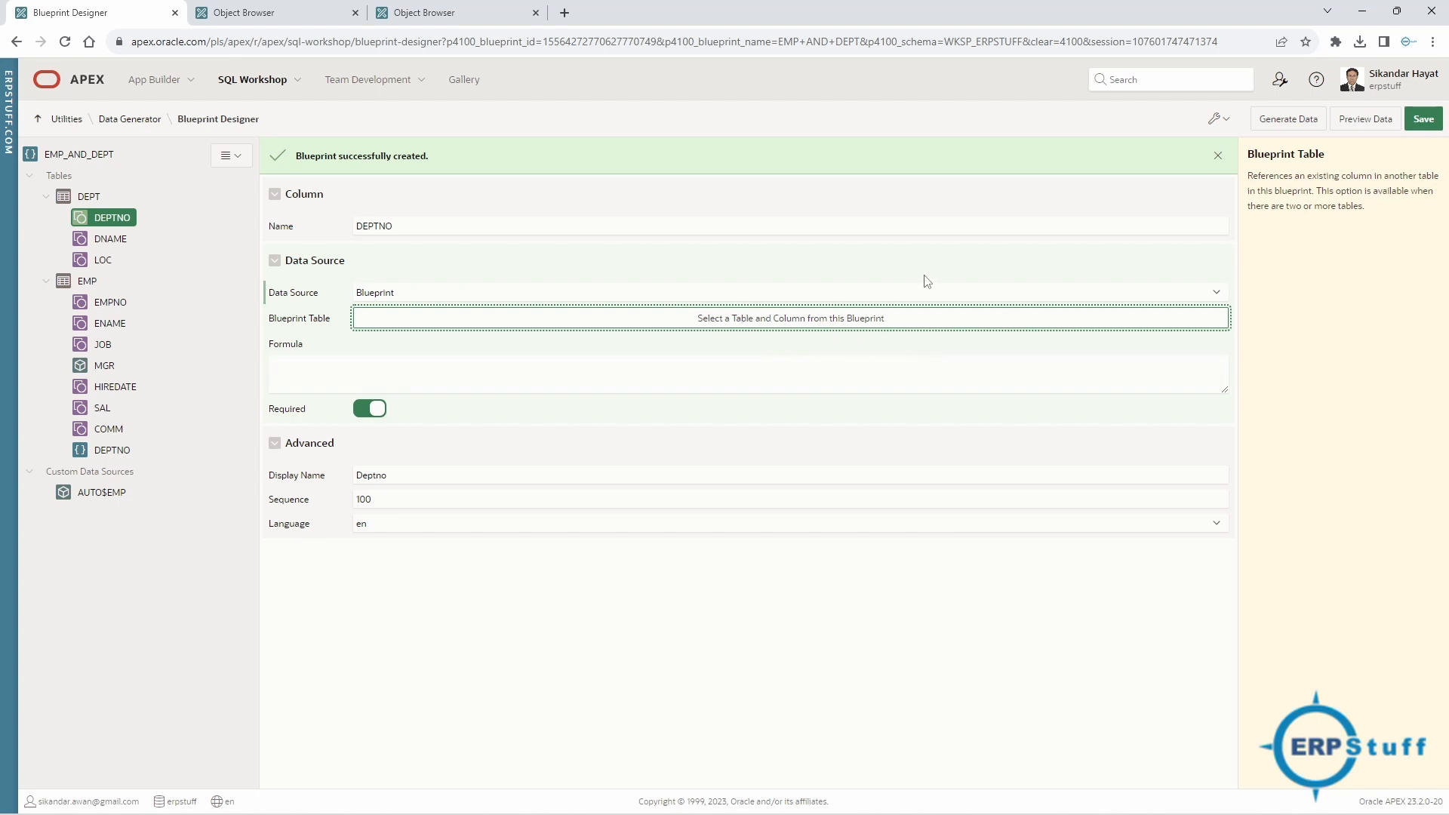
click(1217, 155)
click(708, 285)
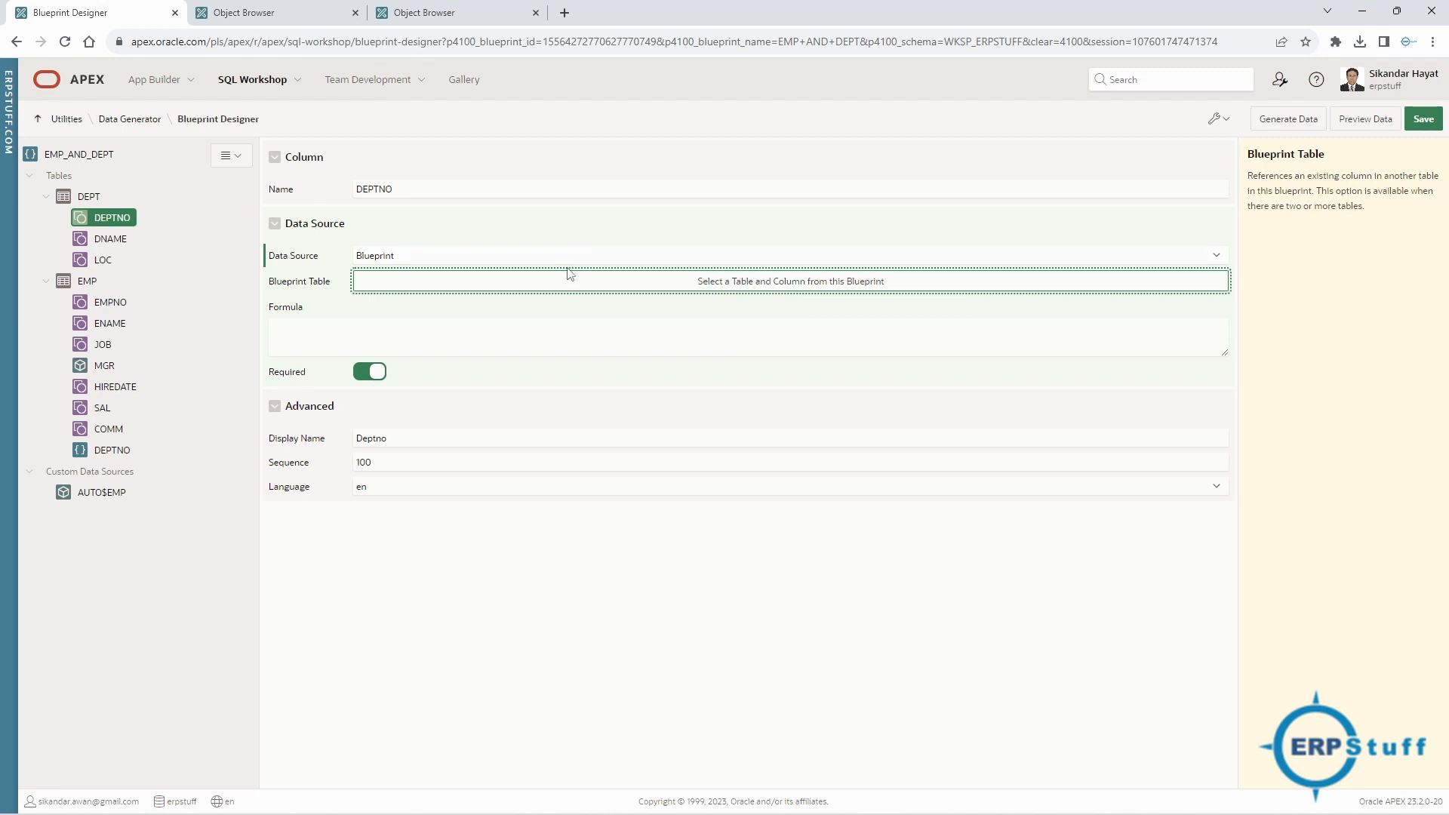
Reselect DEPT's DEPTNO column and its Blueprint data source, and try again to choose the referenced table and column.
click(119, 239)
click(116, 221)
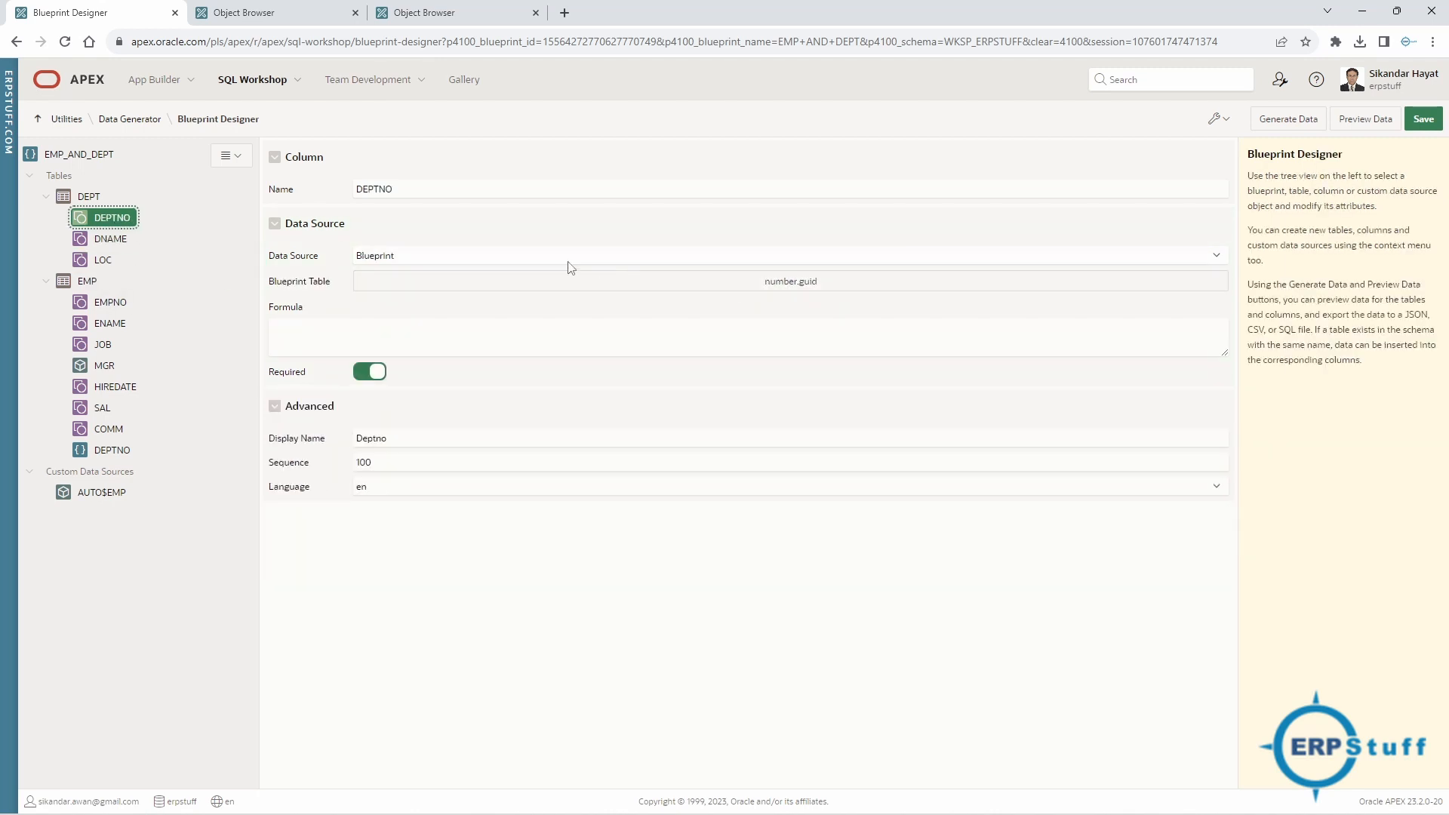
click(785, 285)
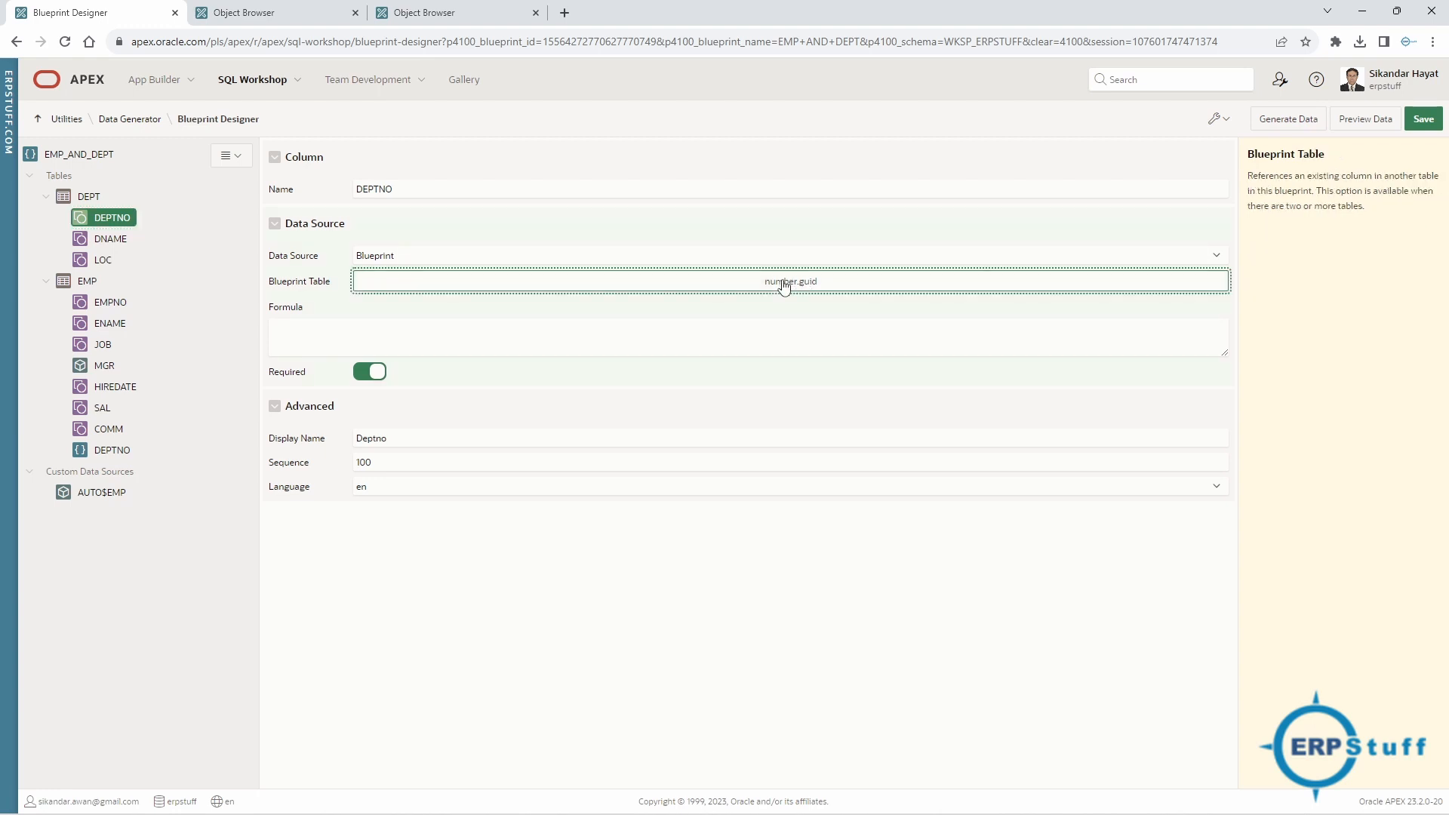
click(785, 262)
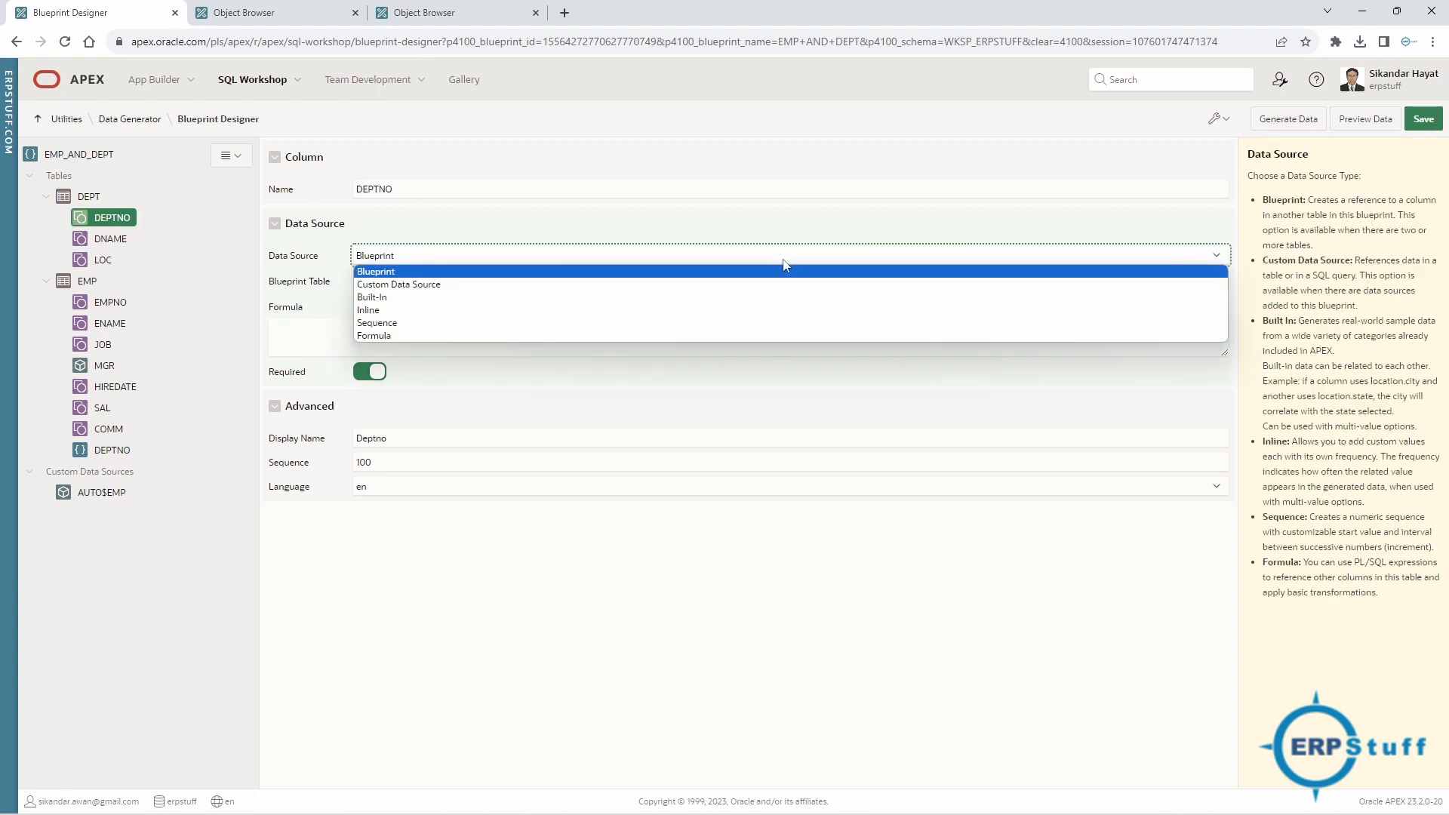
click(505, 273)
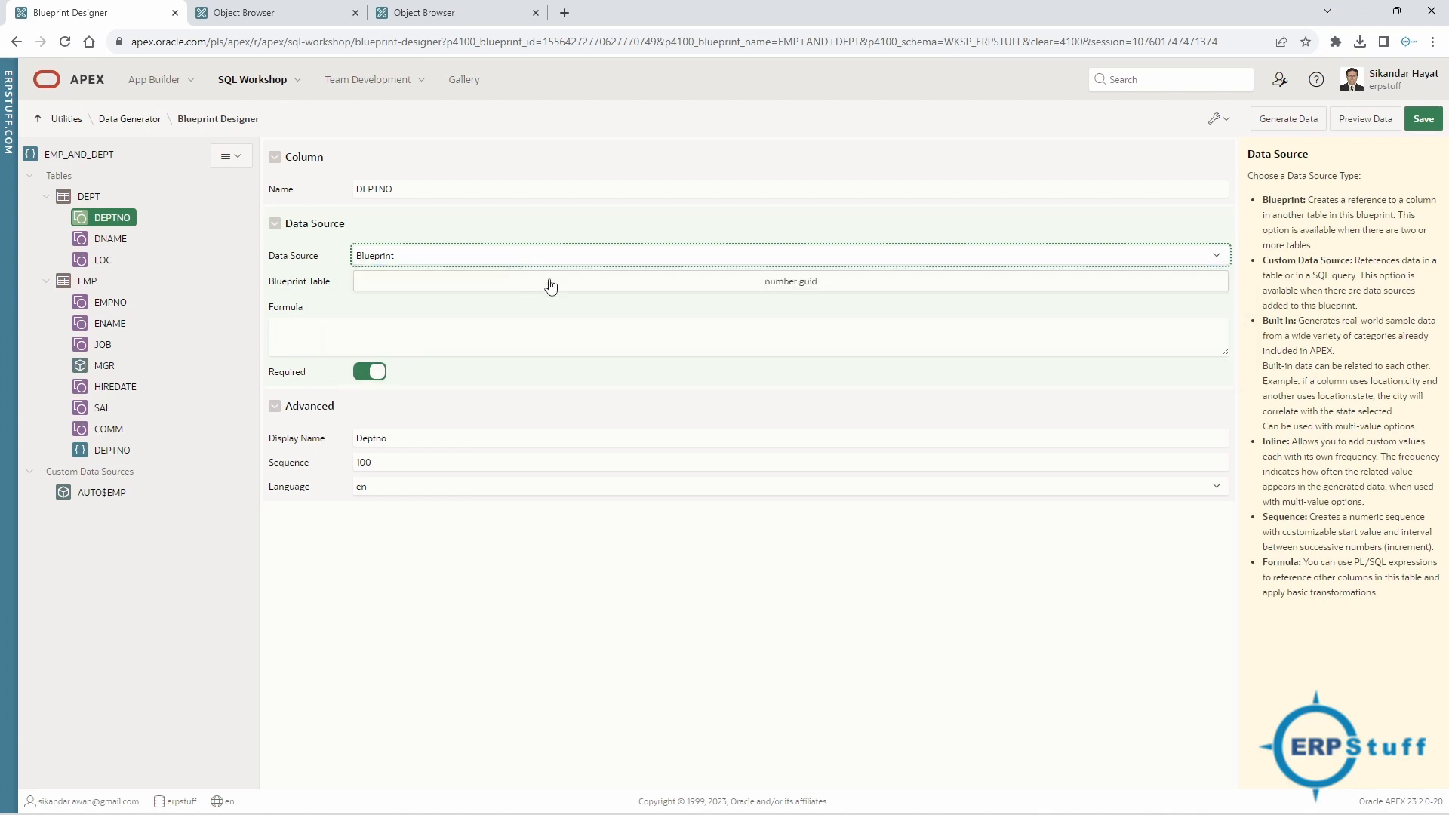
click(125, 239)
click(125, 222)
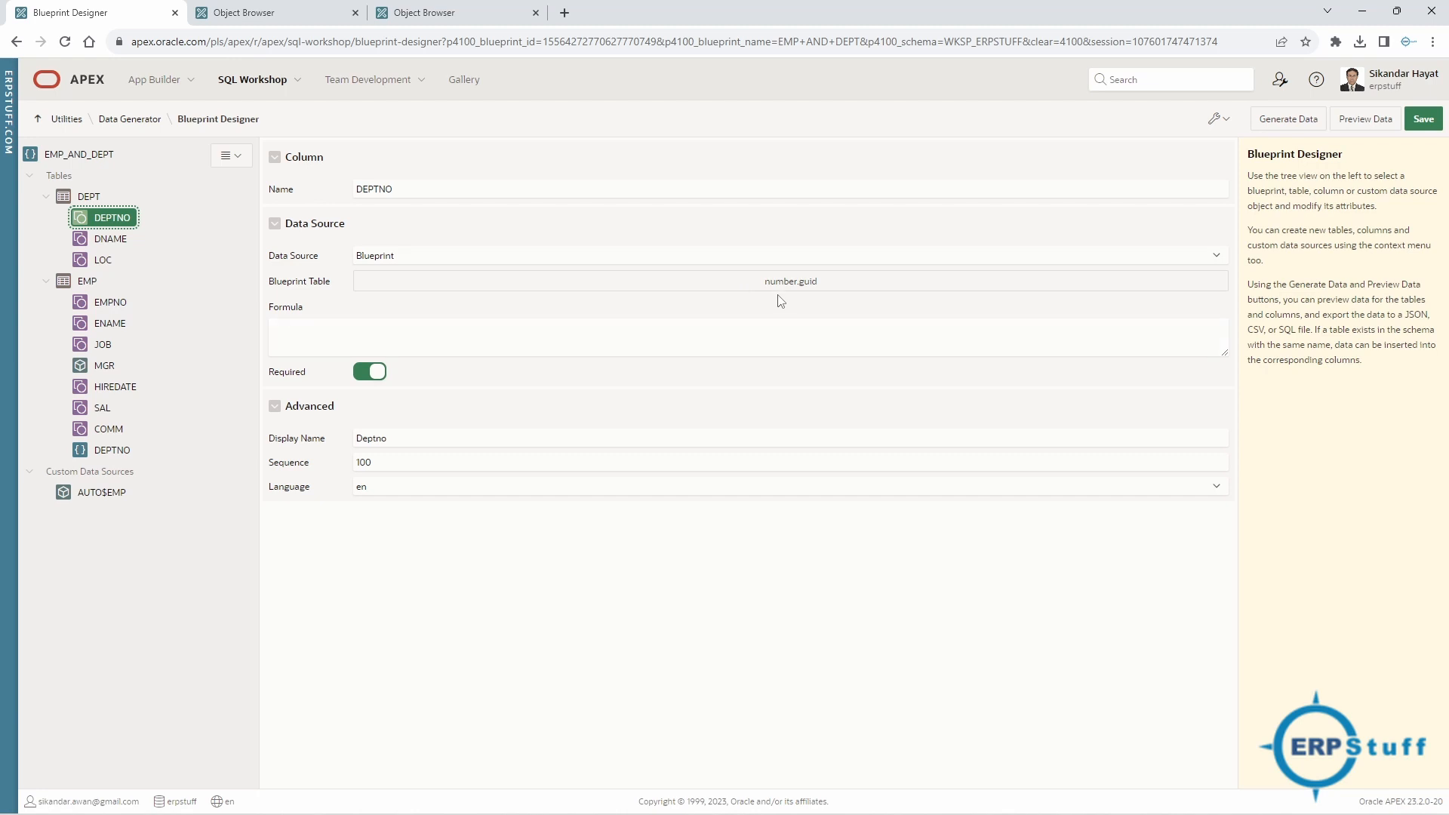
click(729, 259)
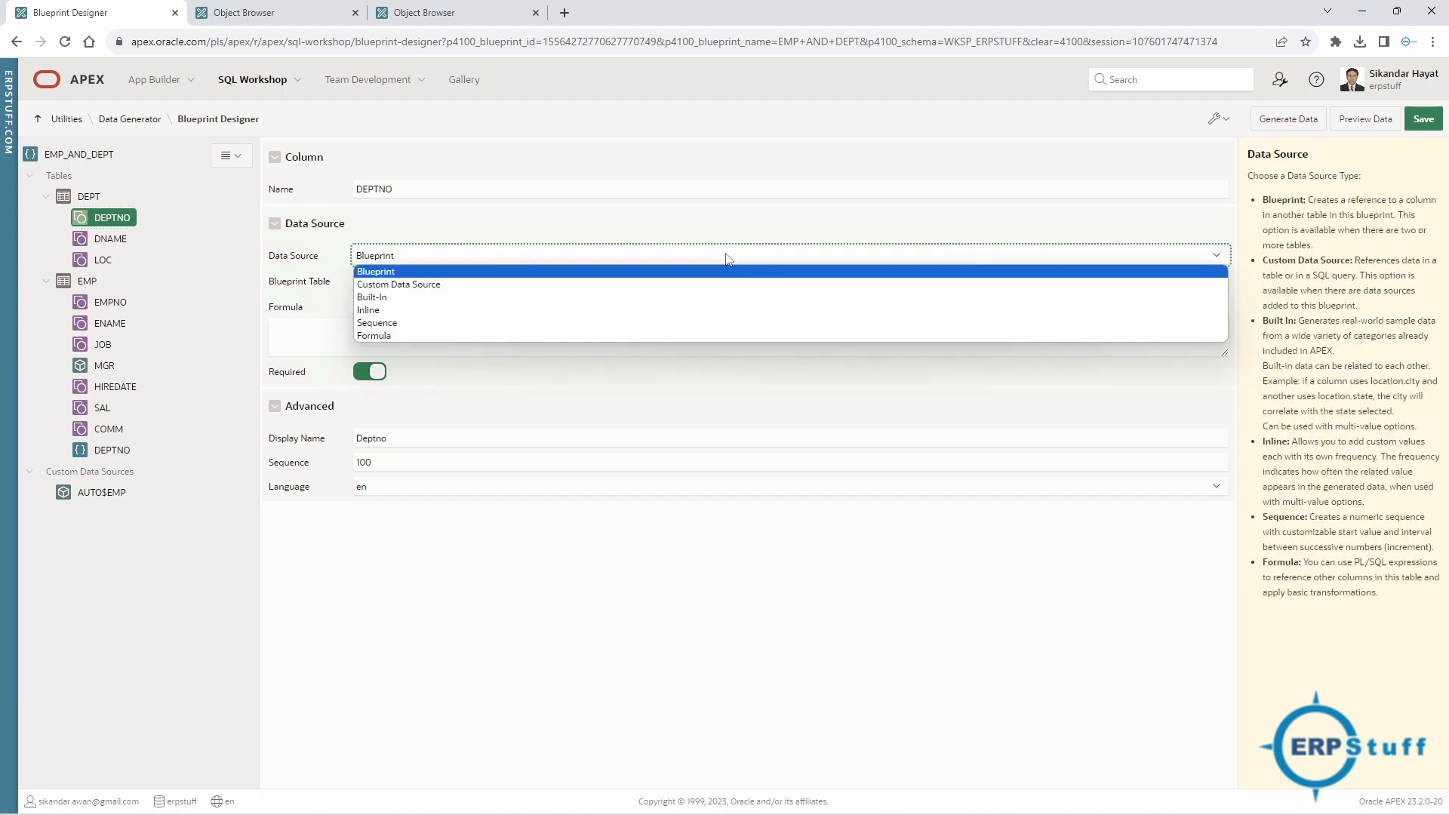
click(728, 259)
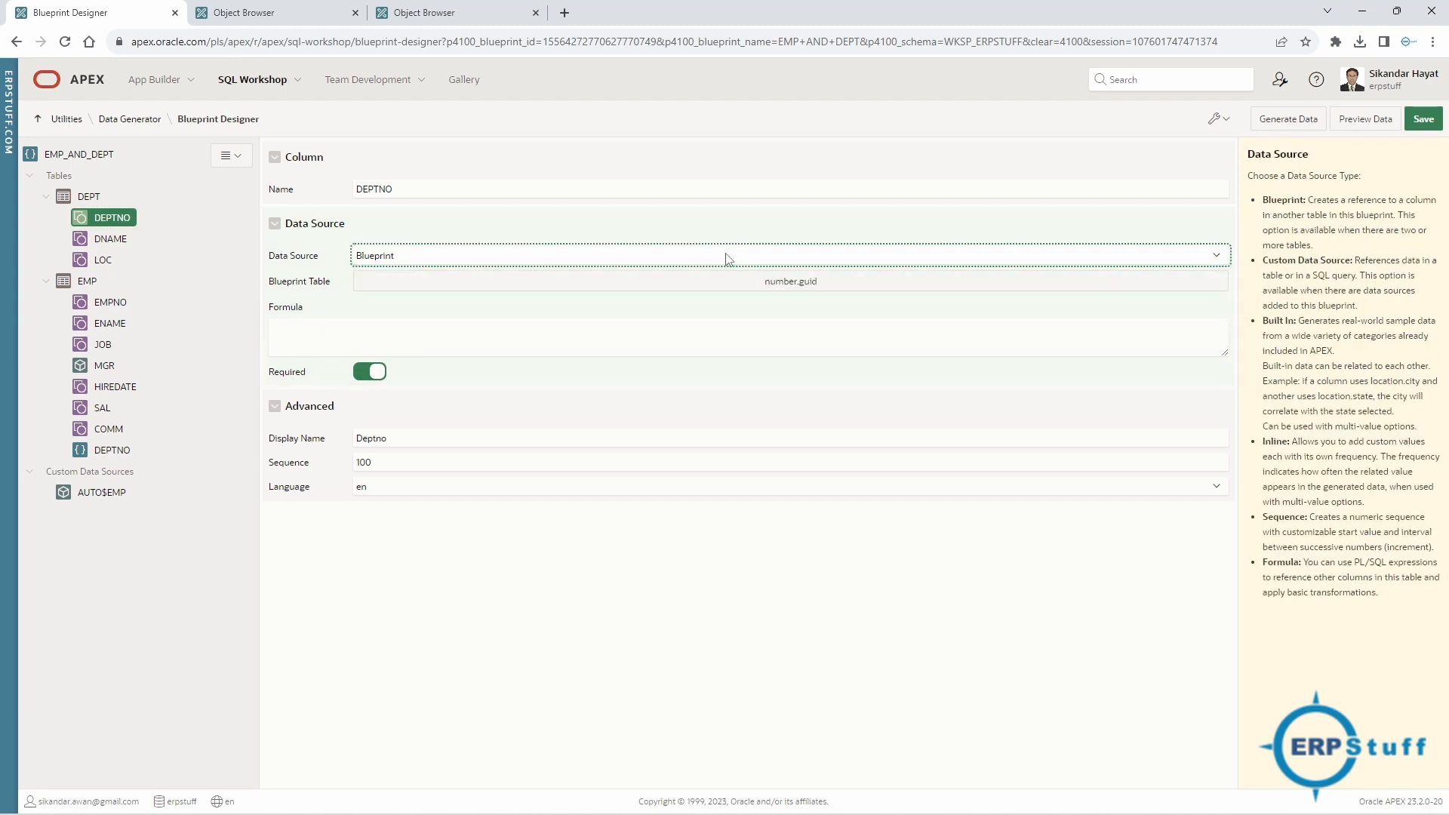
Reload the blueprint designer, discarding the unsaved data source change on DEPT's DEPTNO column.
click(110, 303)
key(F5)
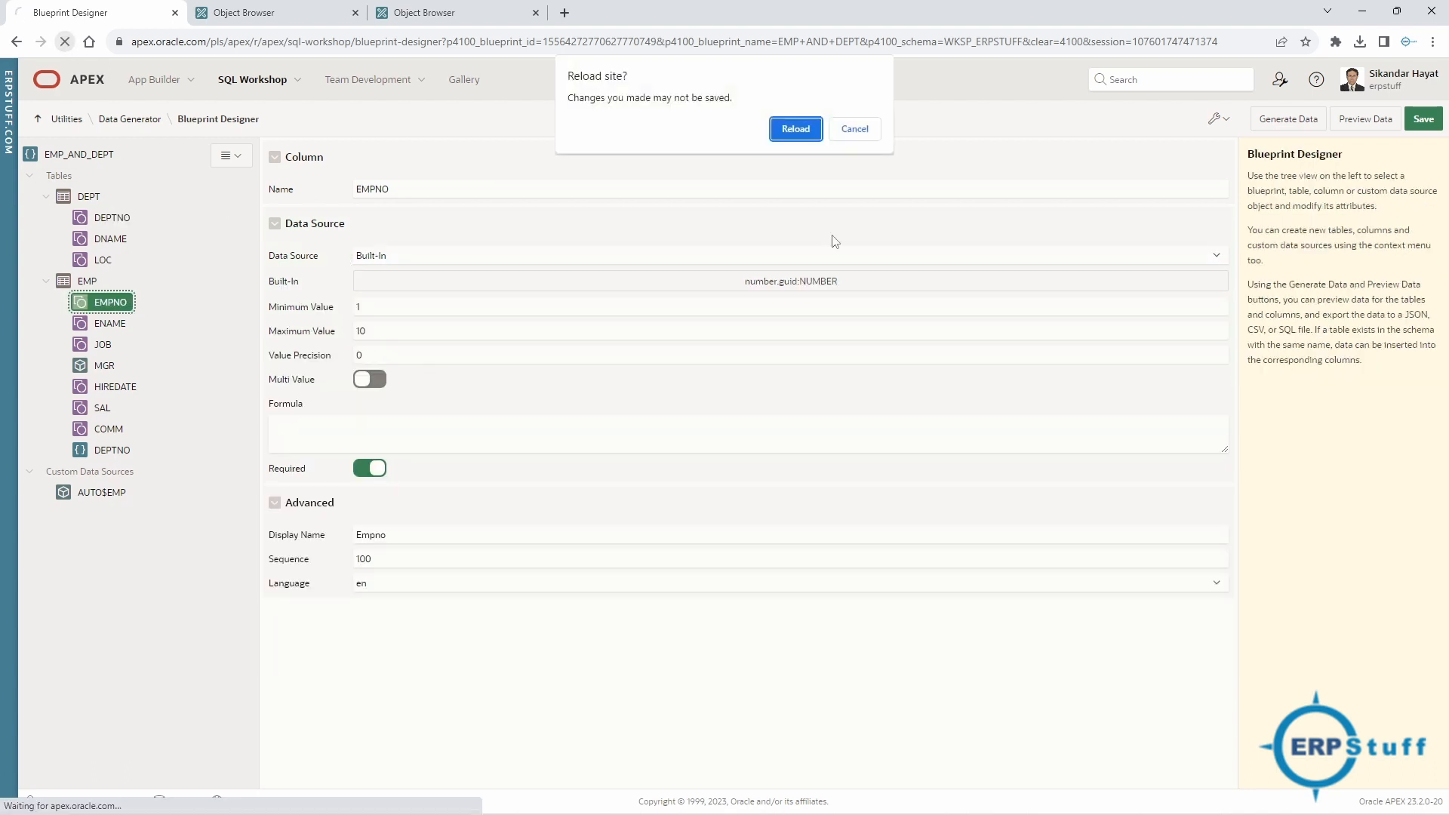
click(796, 130)
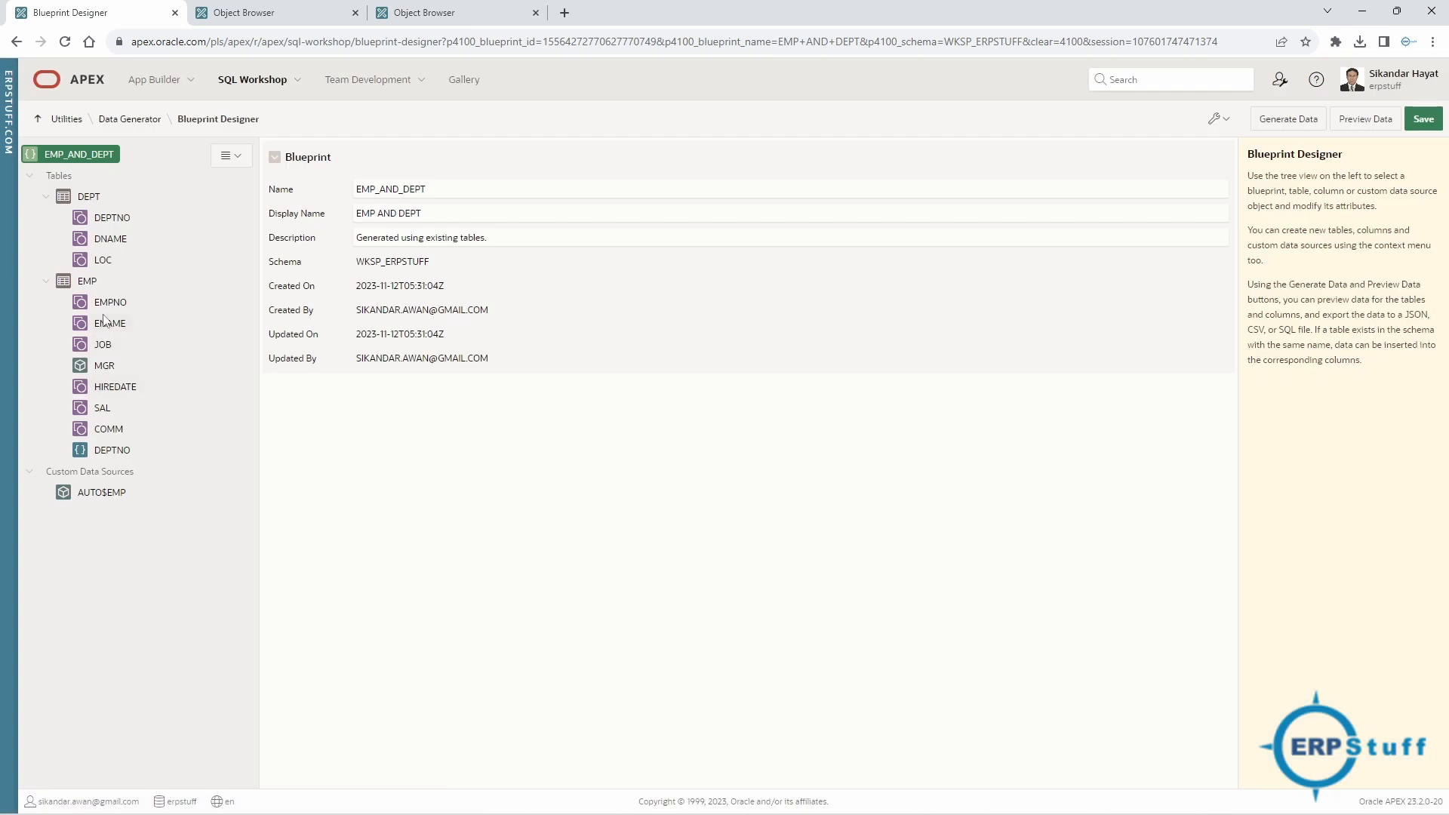
Examine which blueprint table and column the EMP table's DEPTNO column references, leaving the reference as it is.
click(111, 453)
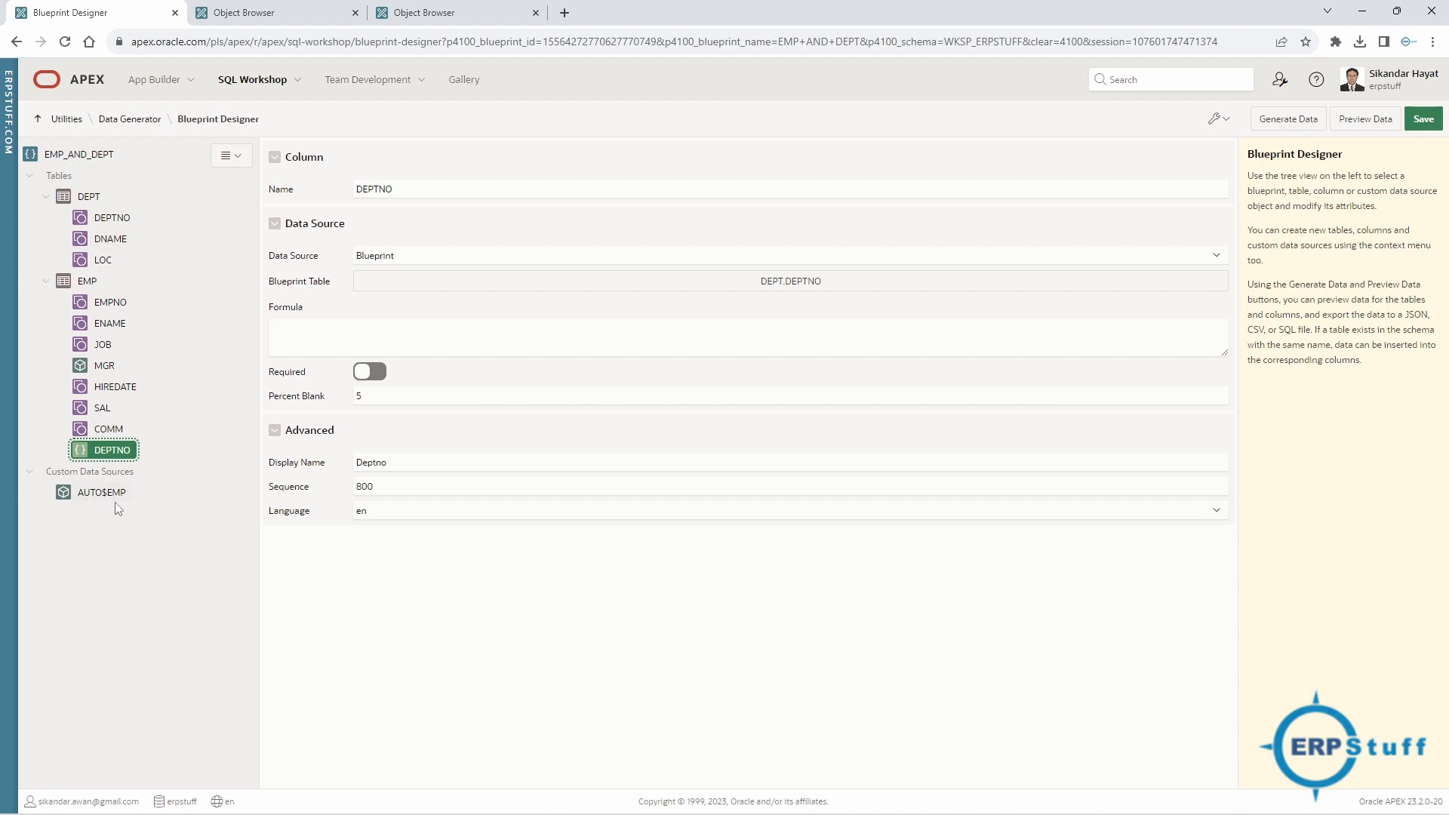
click(818, 286)
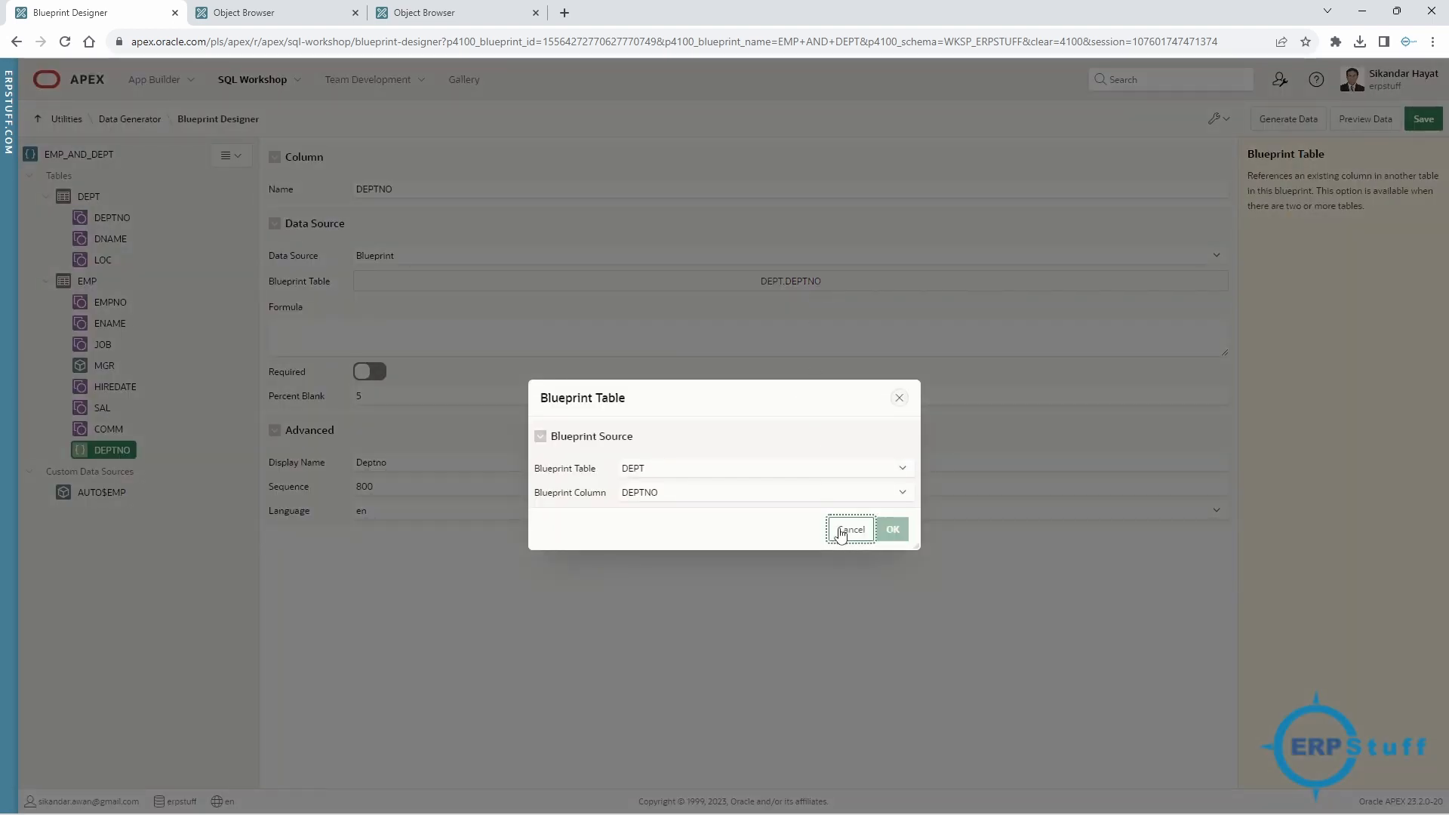
click(840, 533)
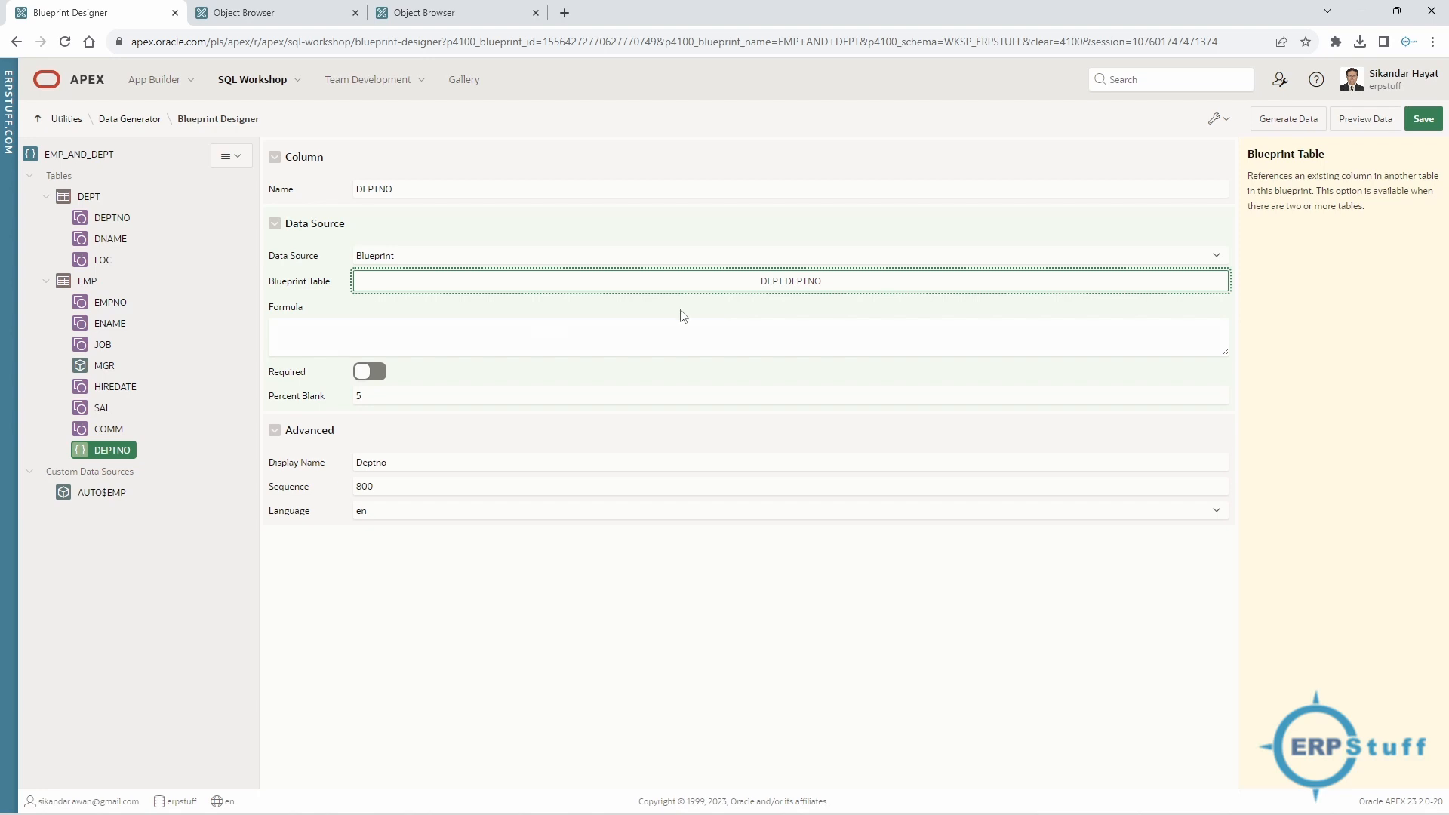
Preview the sample data of the EMP_AND_DEPT blueprint for the DEPT and EMP tables, examining the generated DEPTNO values.
click(87, 281)
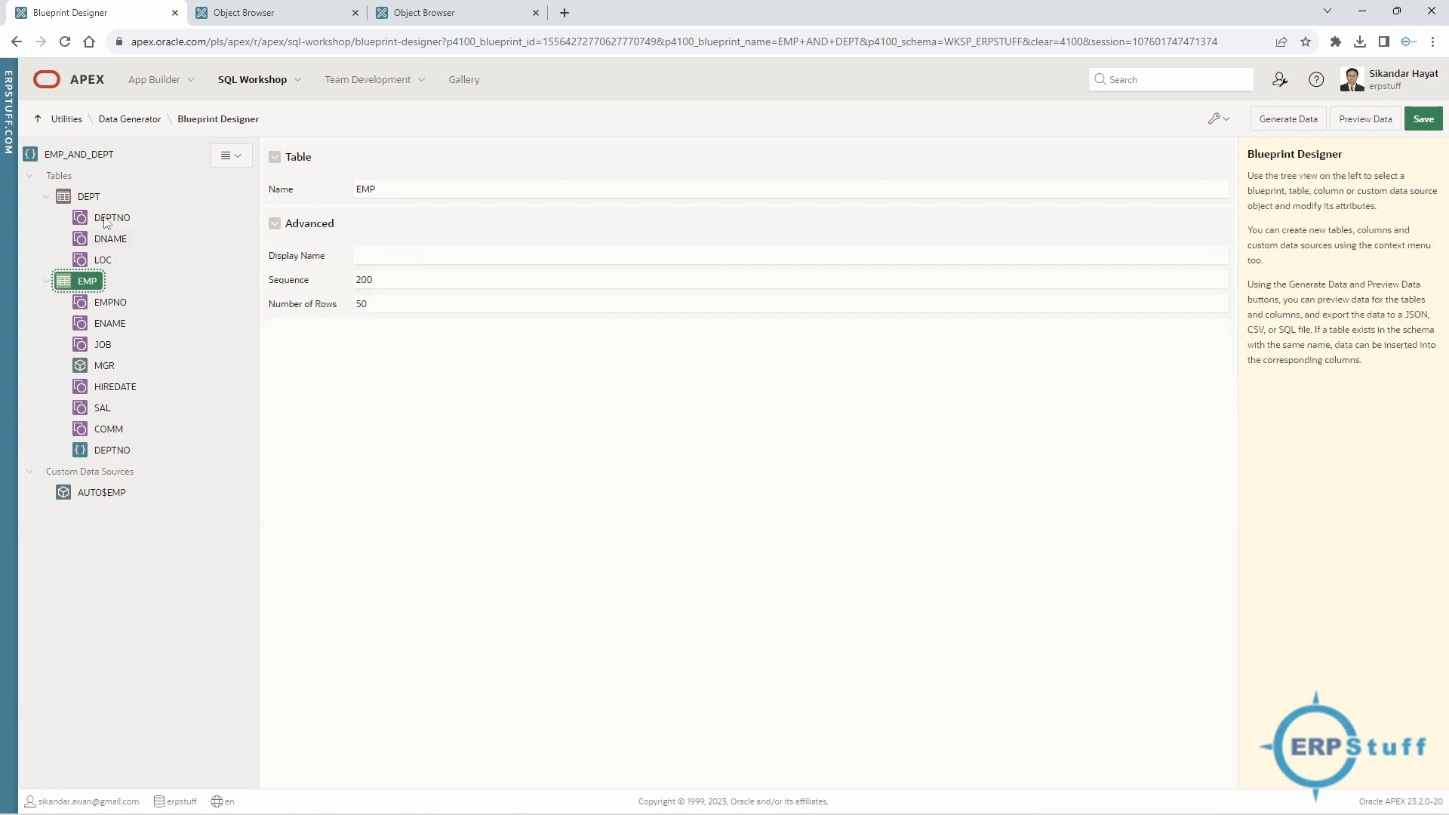
click(79, 154)
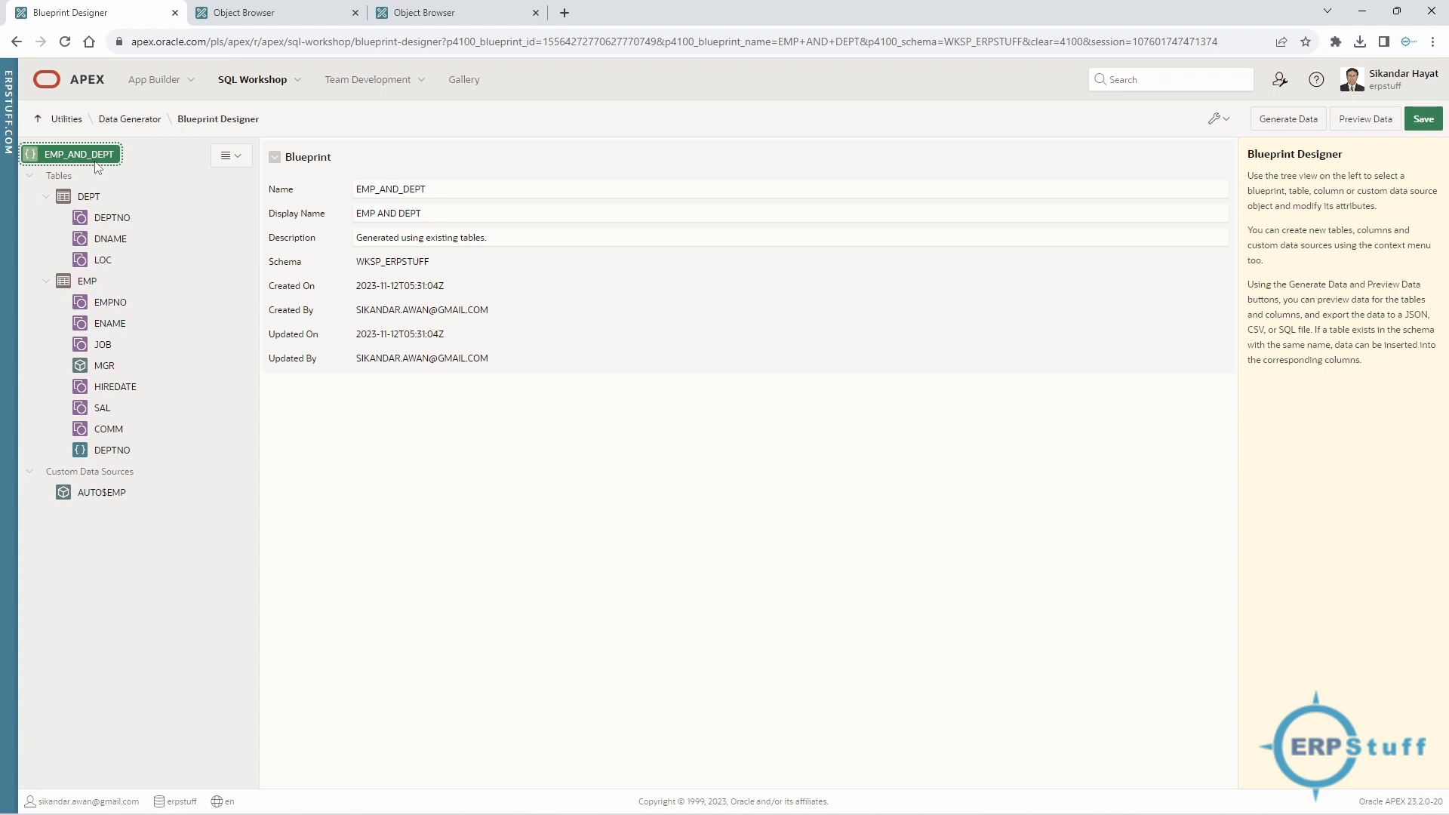
click(1368, 119)
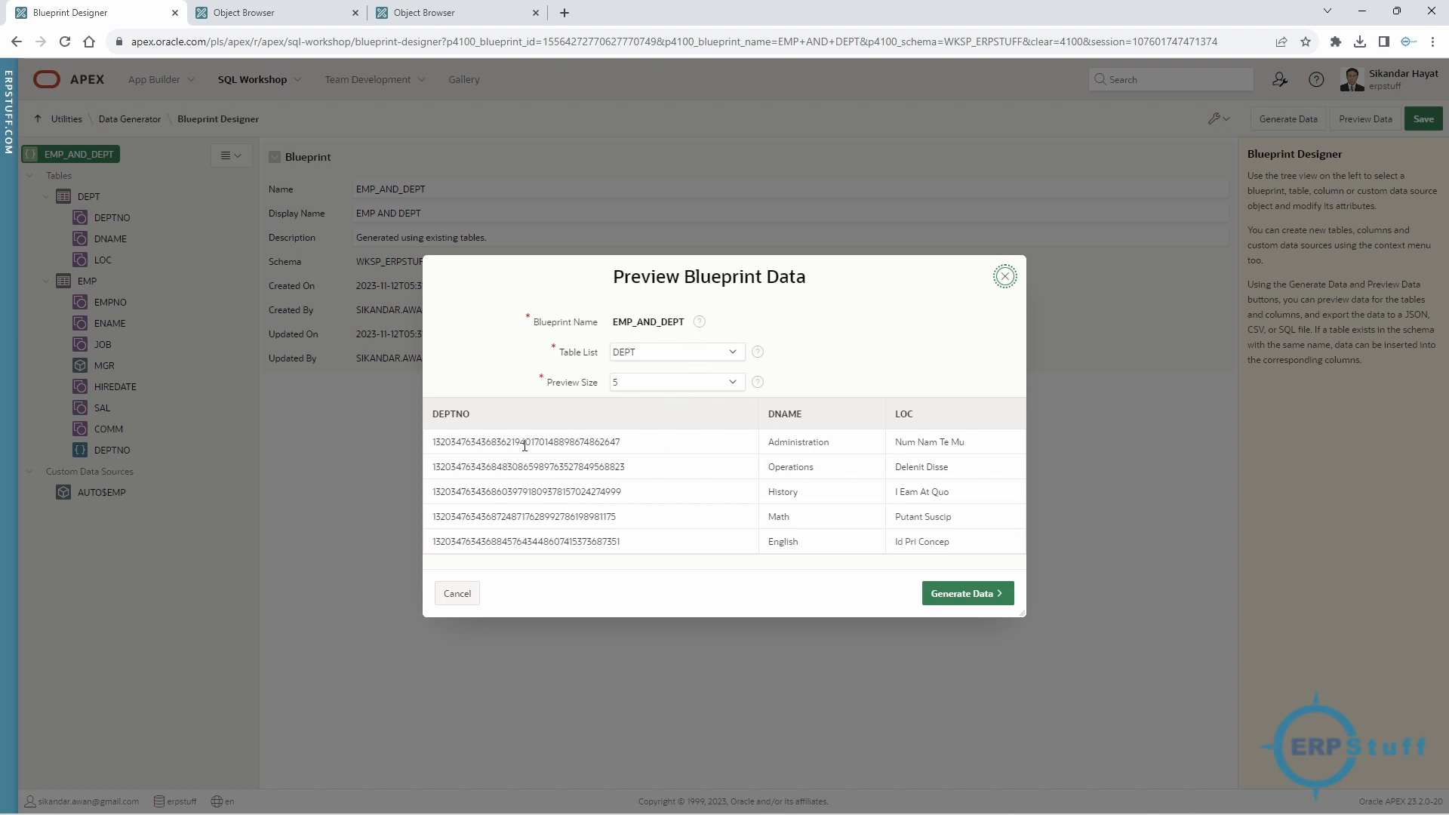
drag(453, 437, 642, 453)
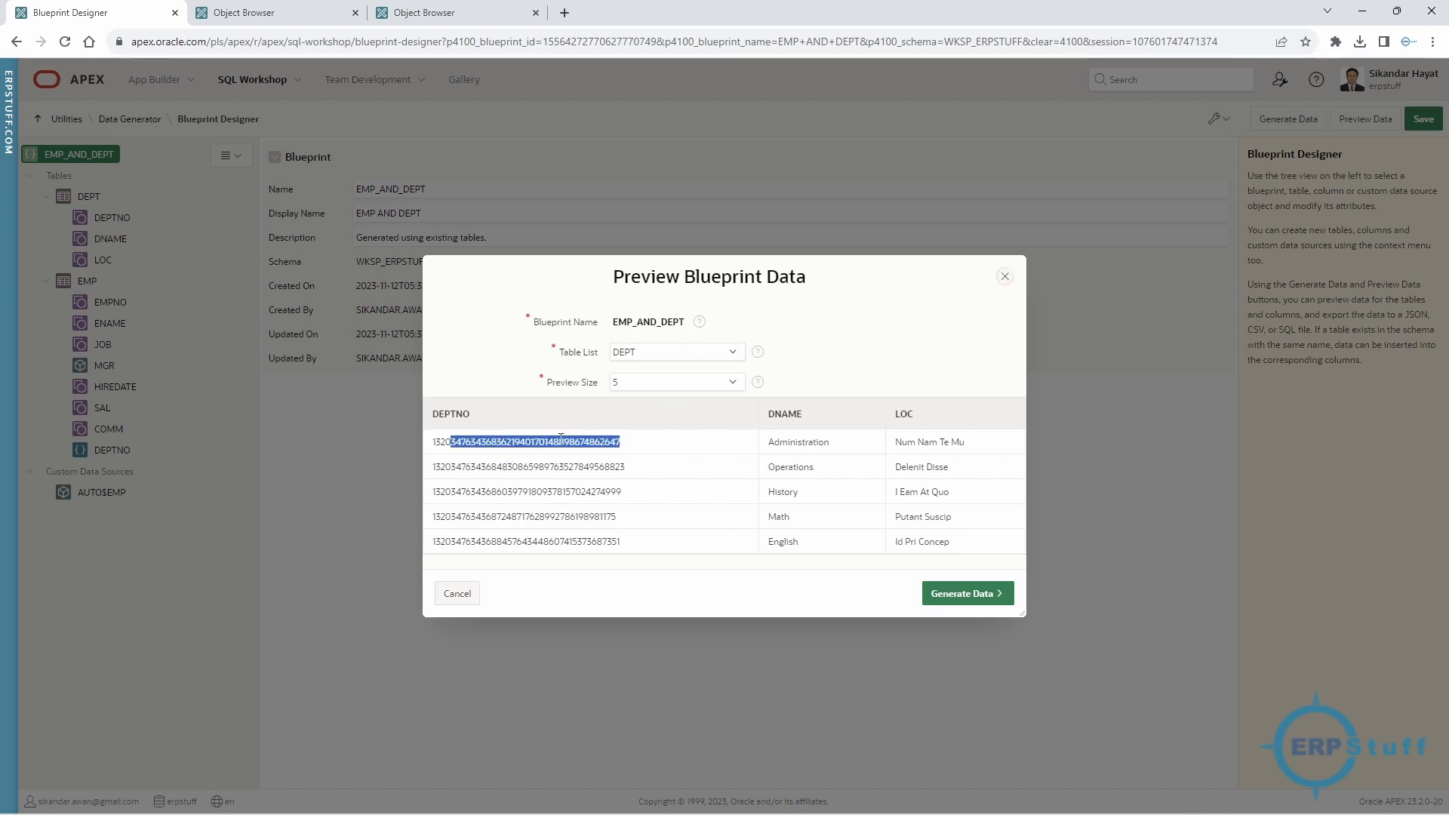
click(726, 355)
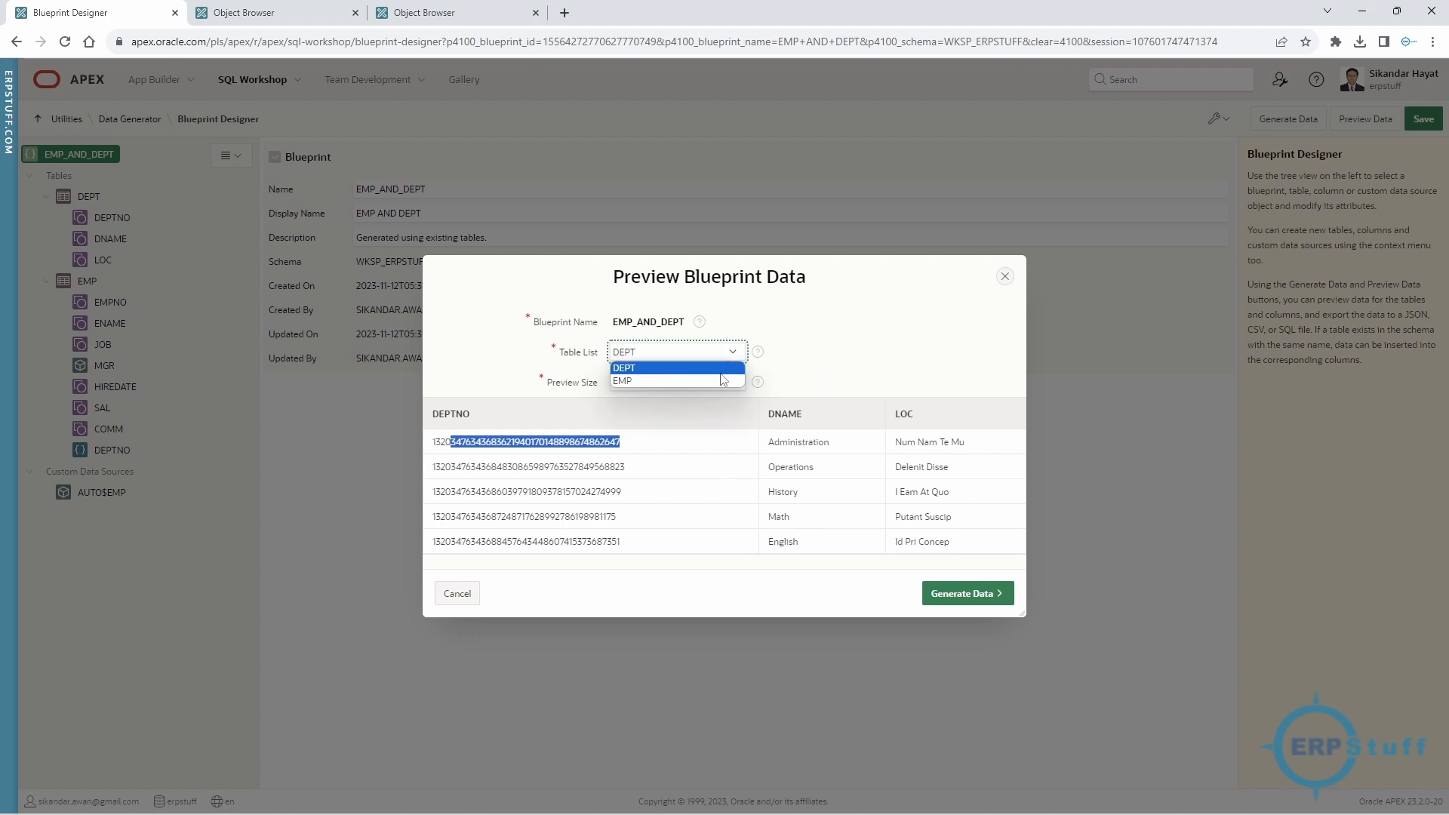
click(717, 381)
click(707, 351)
click(707, 366)
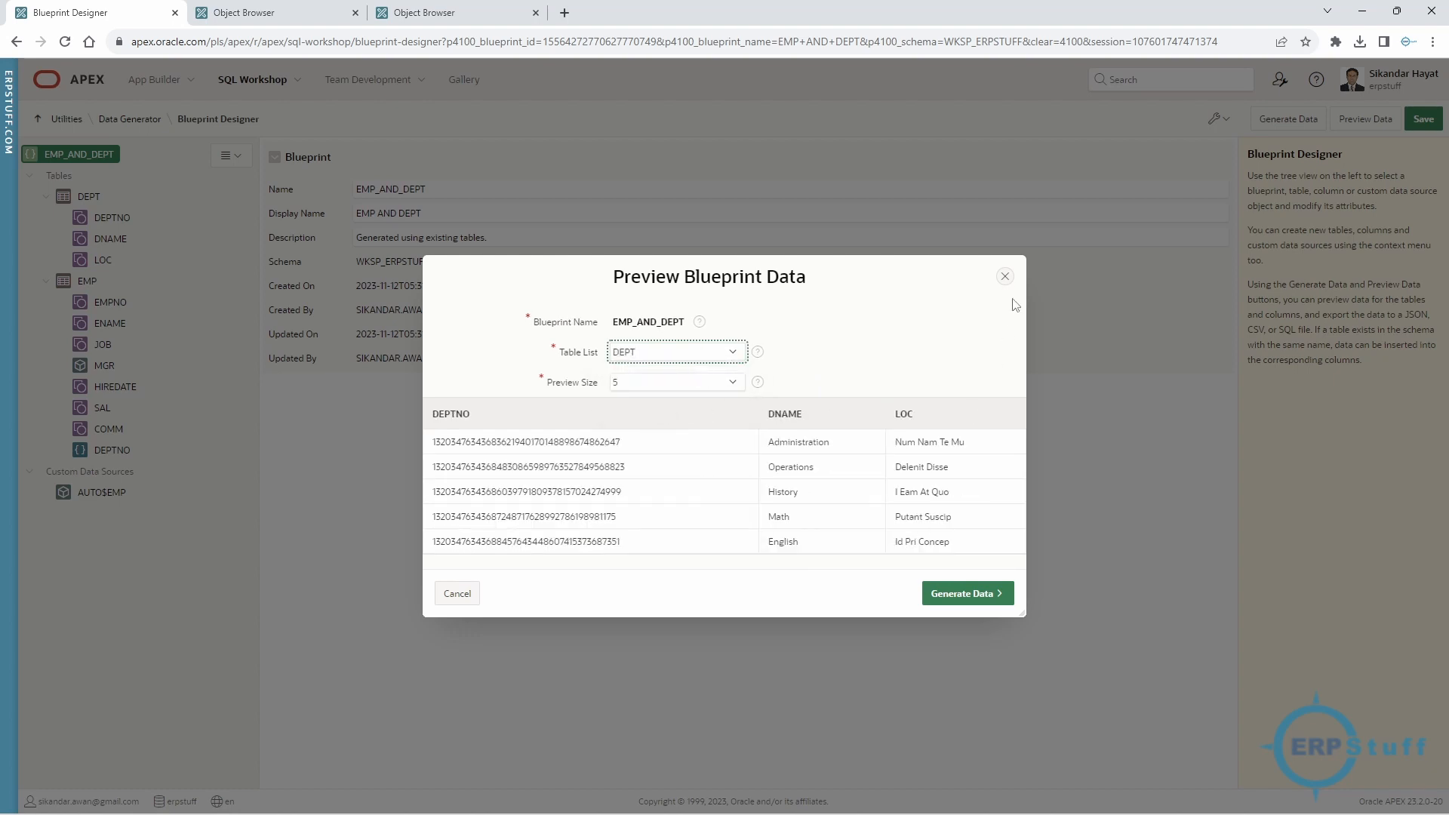
click(1004, 277)
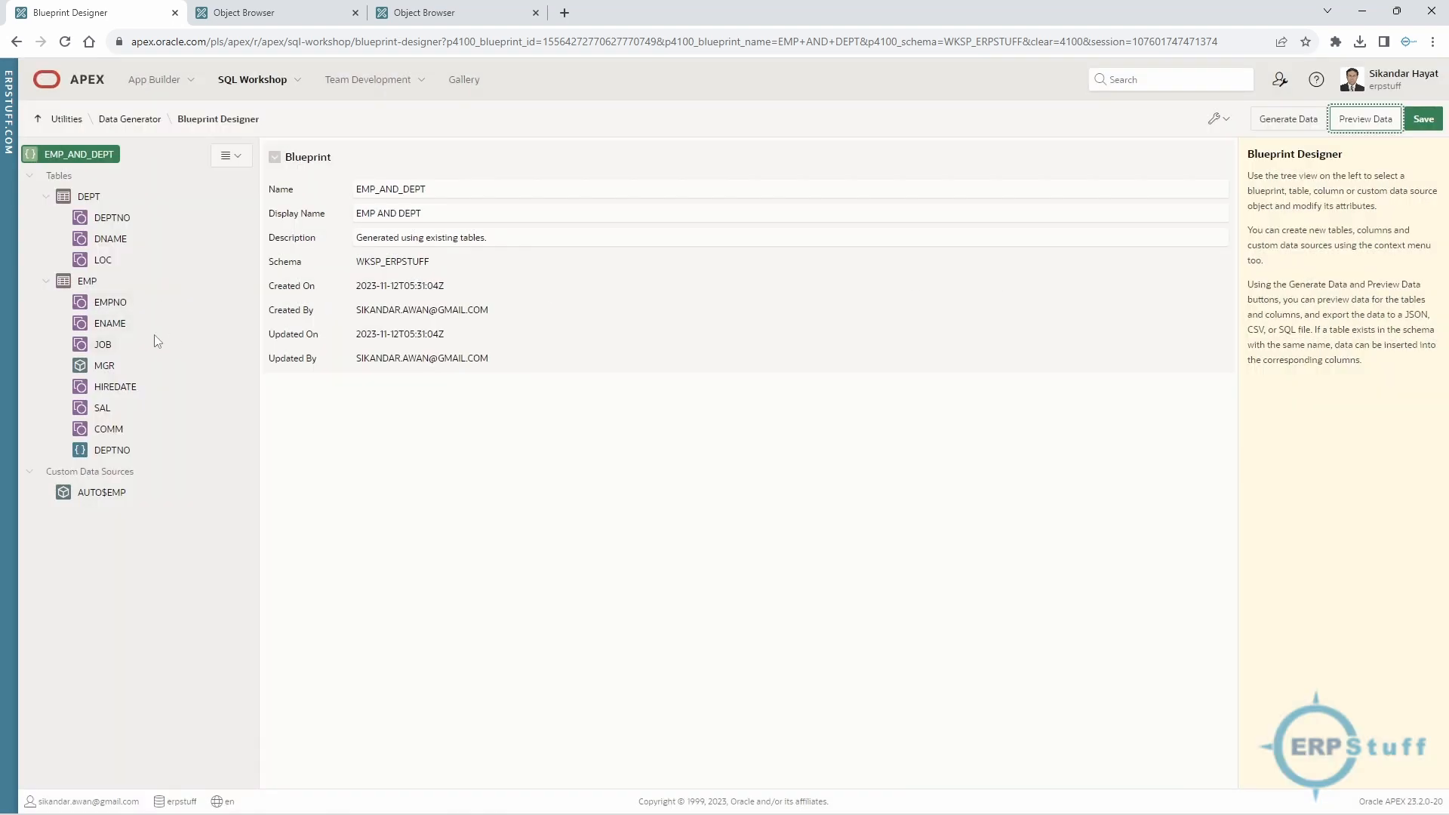
Compare the data sources of the DEPTNO columns in EMP and DEPT, and view the built-in sources available for DEPT's DEPTNO.
click(120, 452)
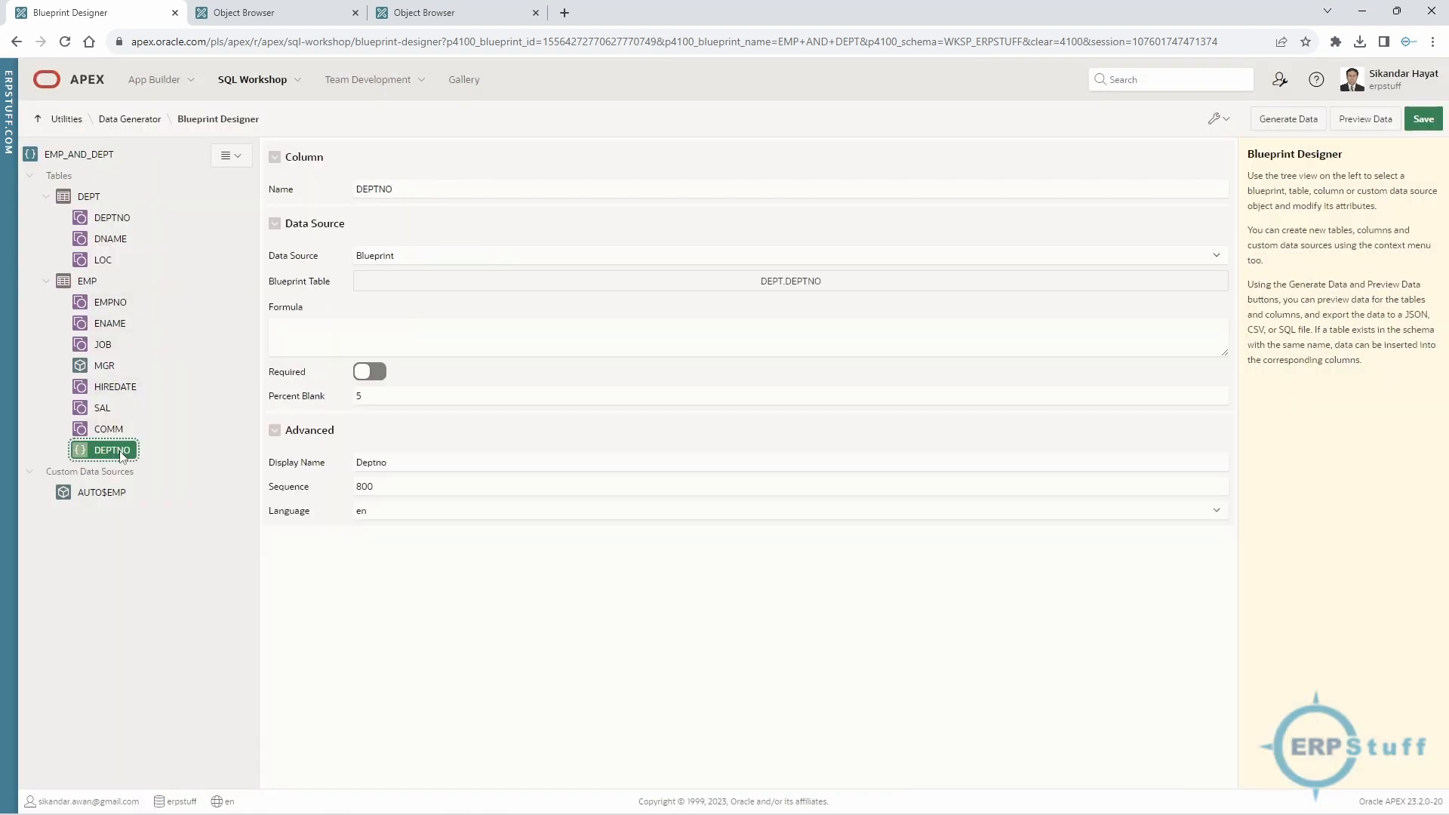
click(109, 219)
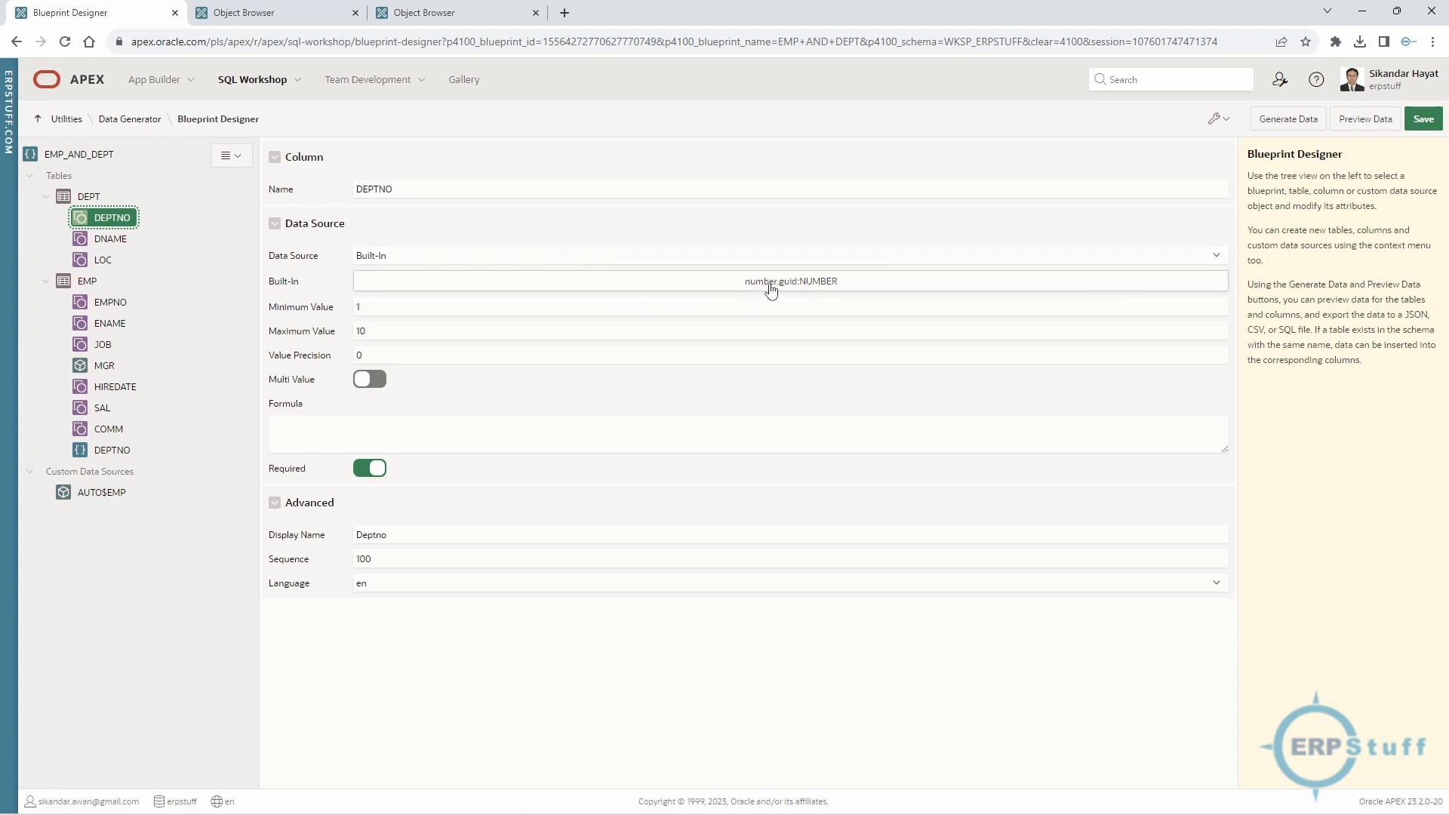
click(680, 257)
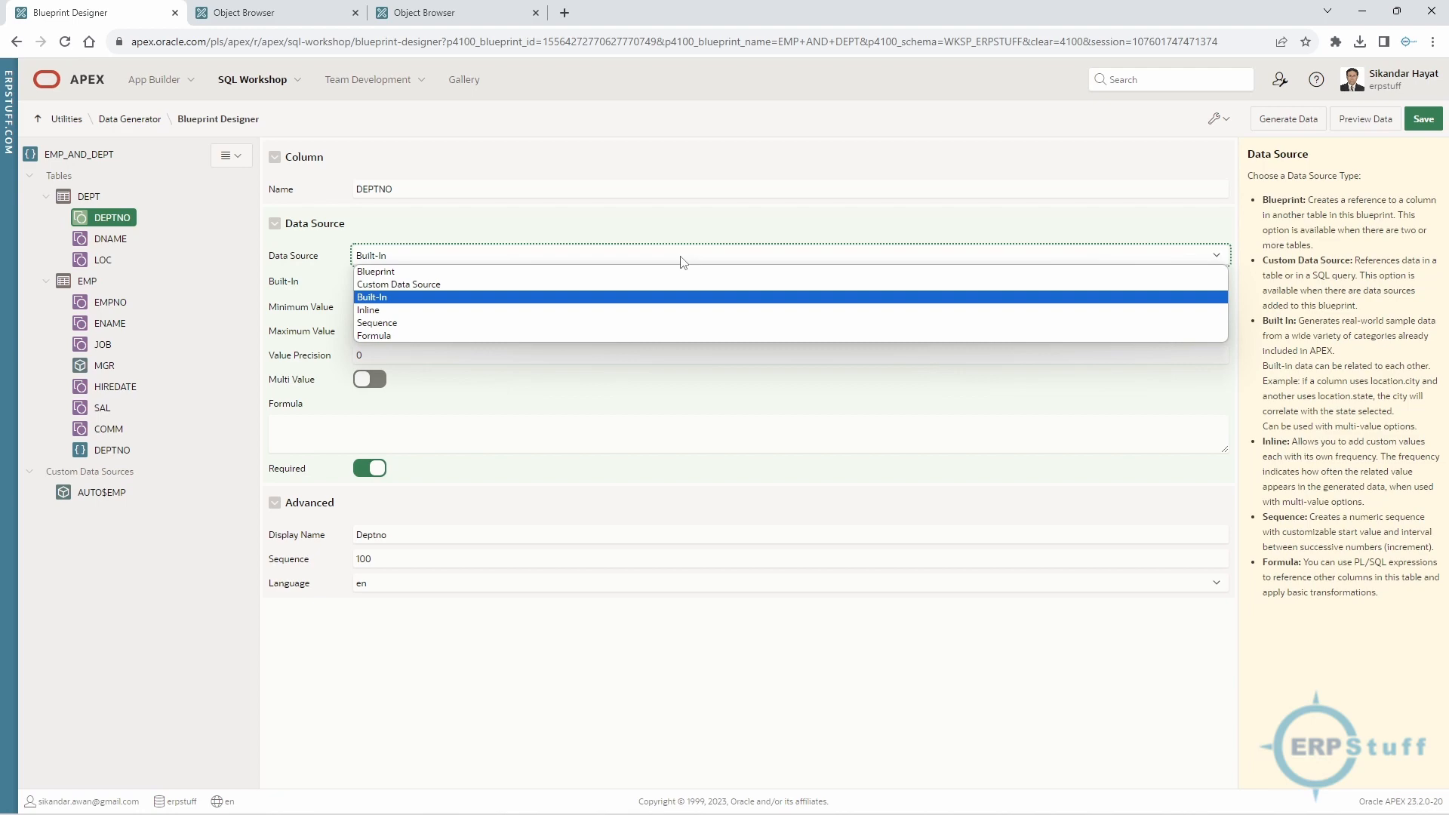
click(681, 260)
click(670, 283)
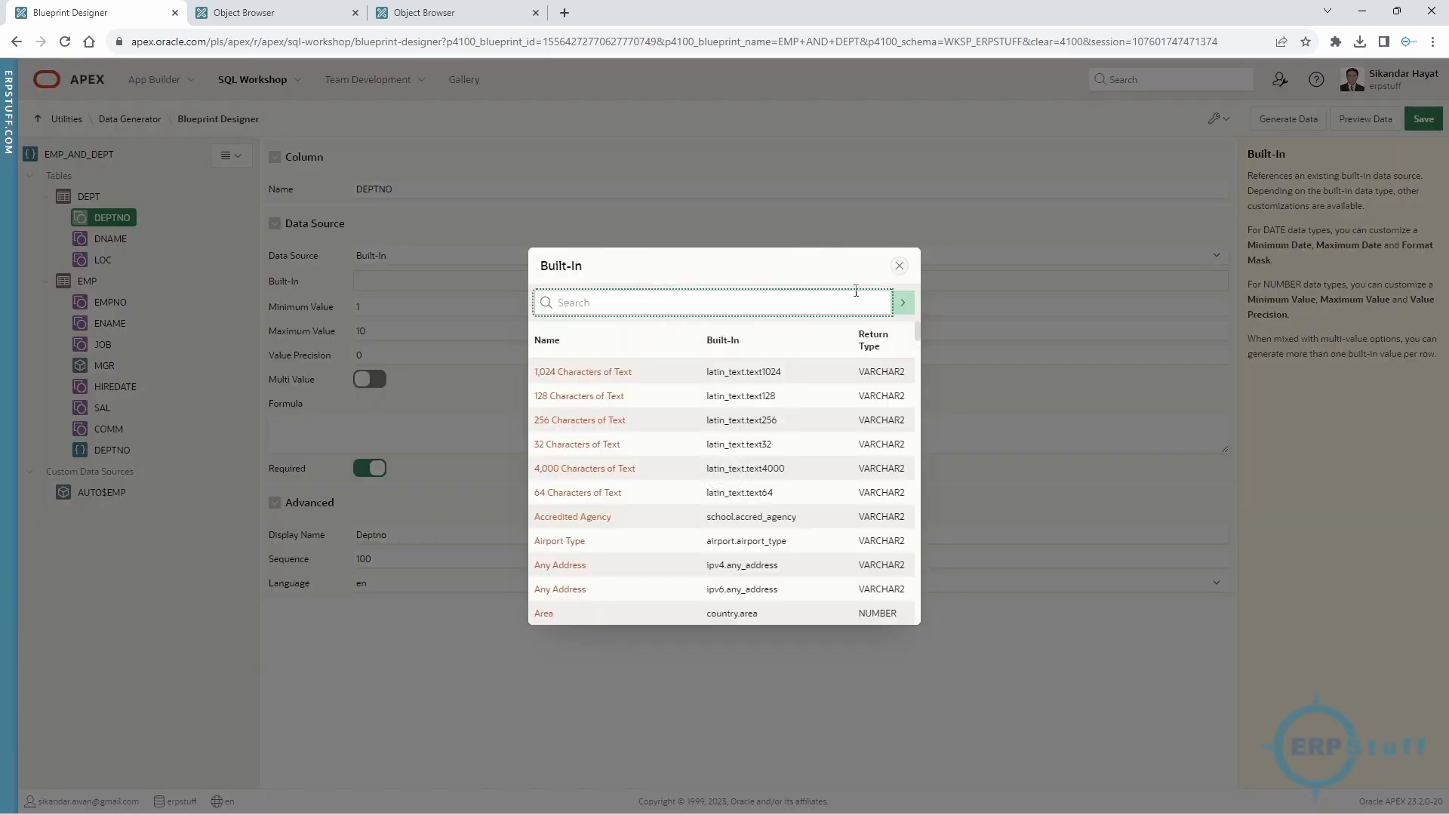
click(899, 266)
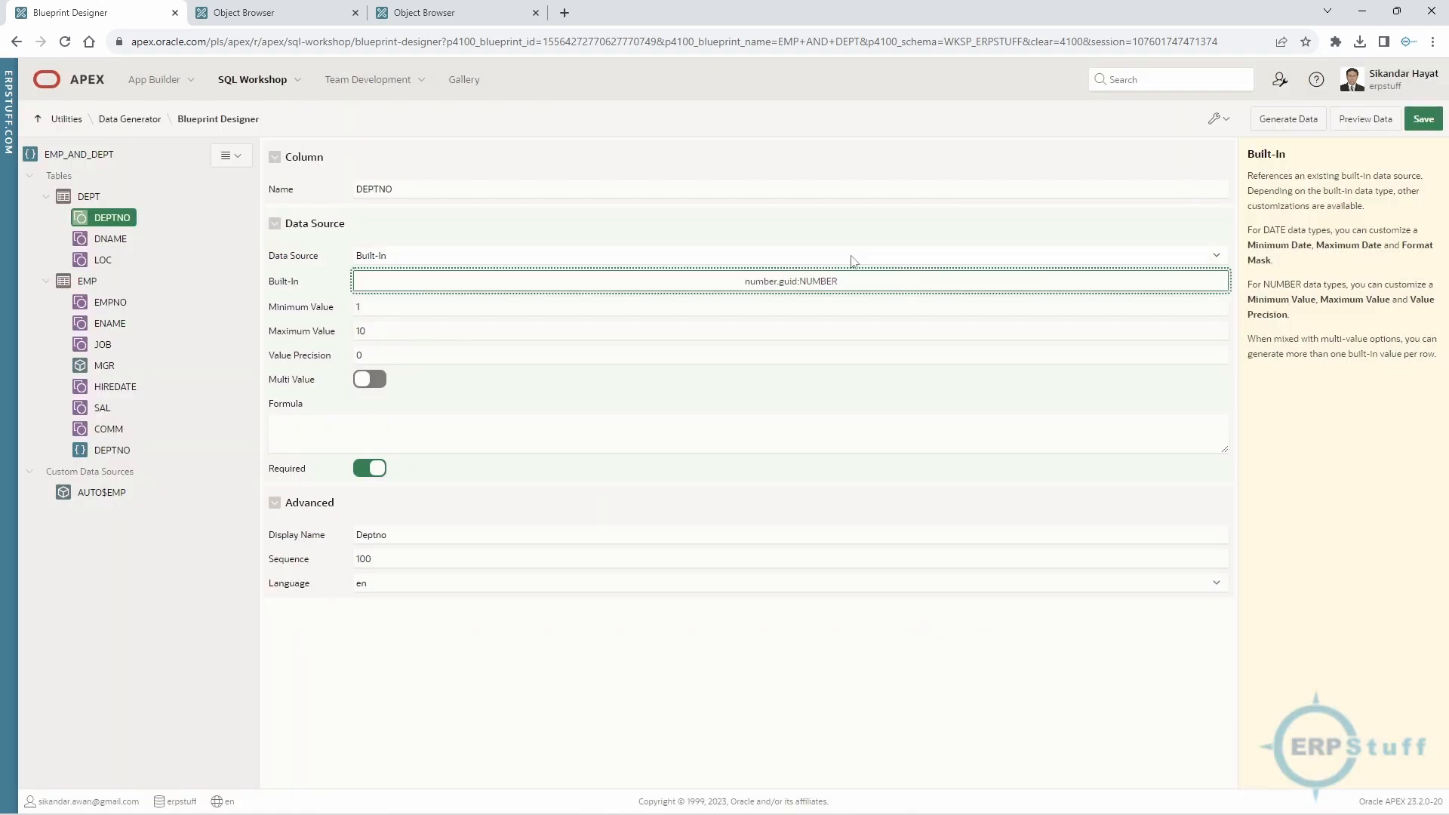
Try Sequence as the data source of DEPT's DEPTNO column and view its start value setting.
click(386, 257)
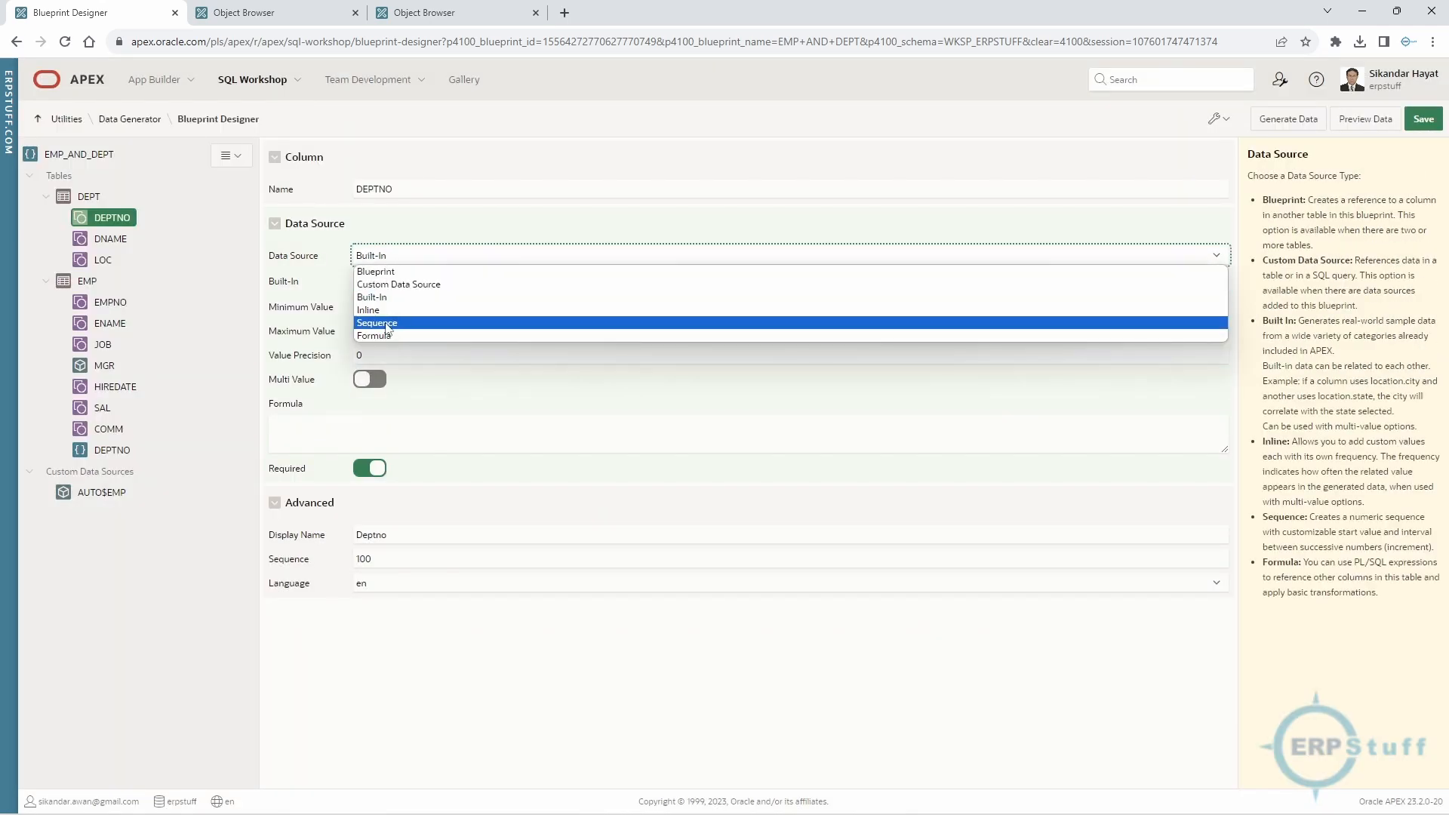
click(387, 324)
click(370, 279)
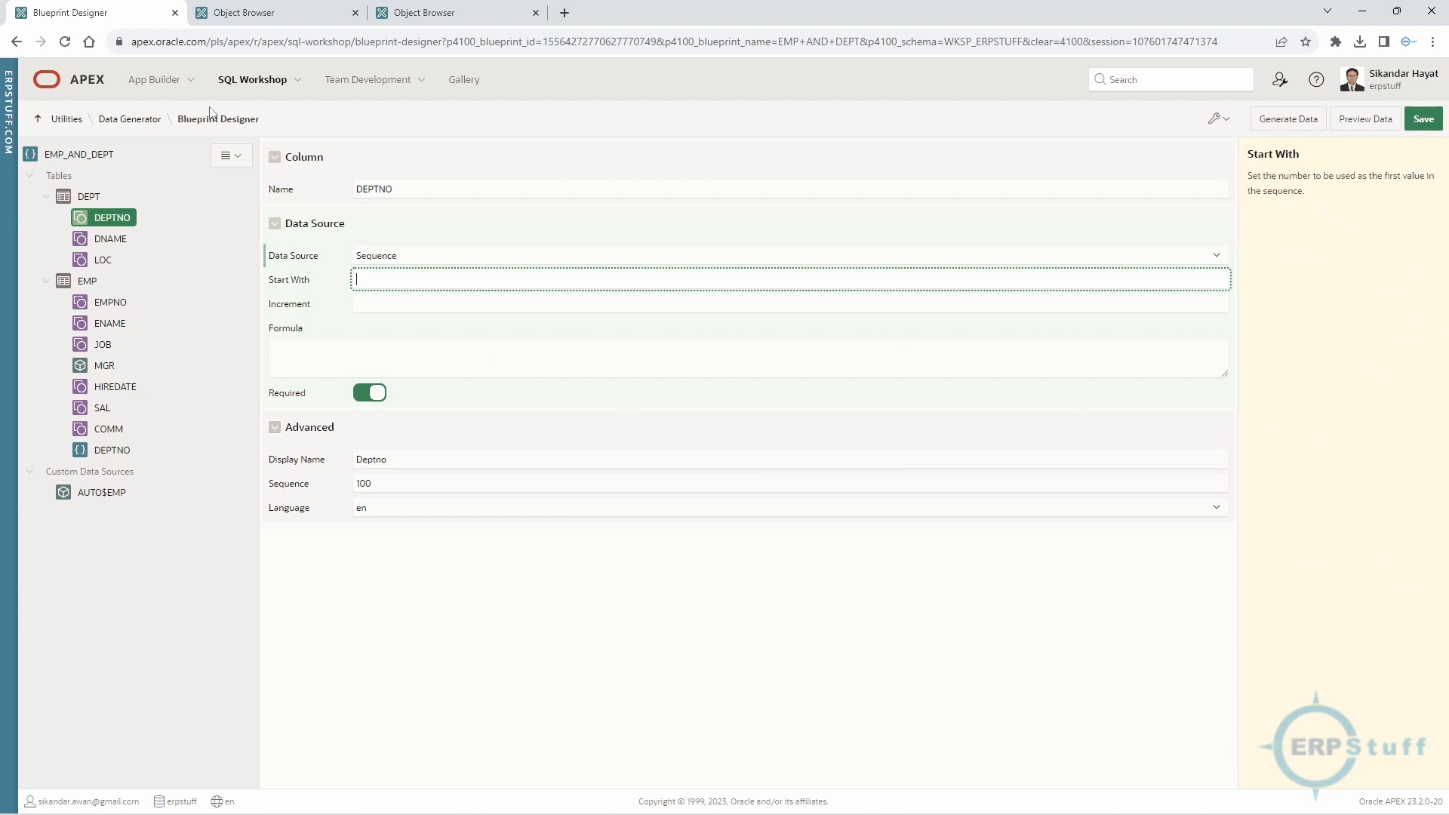
Return to the Data Generator blueprint list, discarding the unsaved changes, and show the SQL Workshop utilities.
click(146, 121)
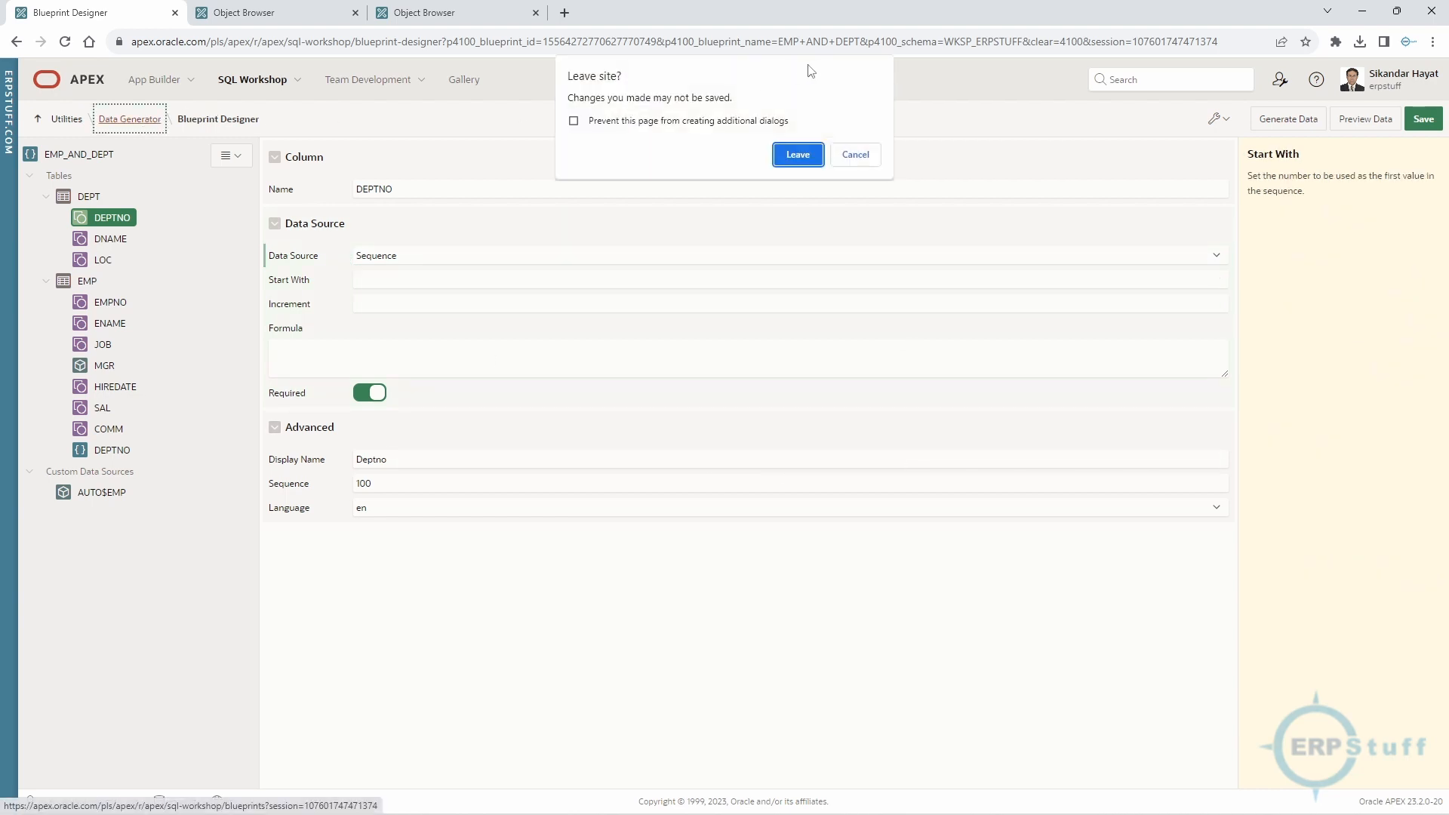
click(814, 155)
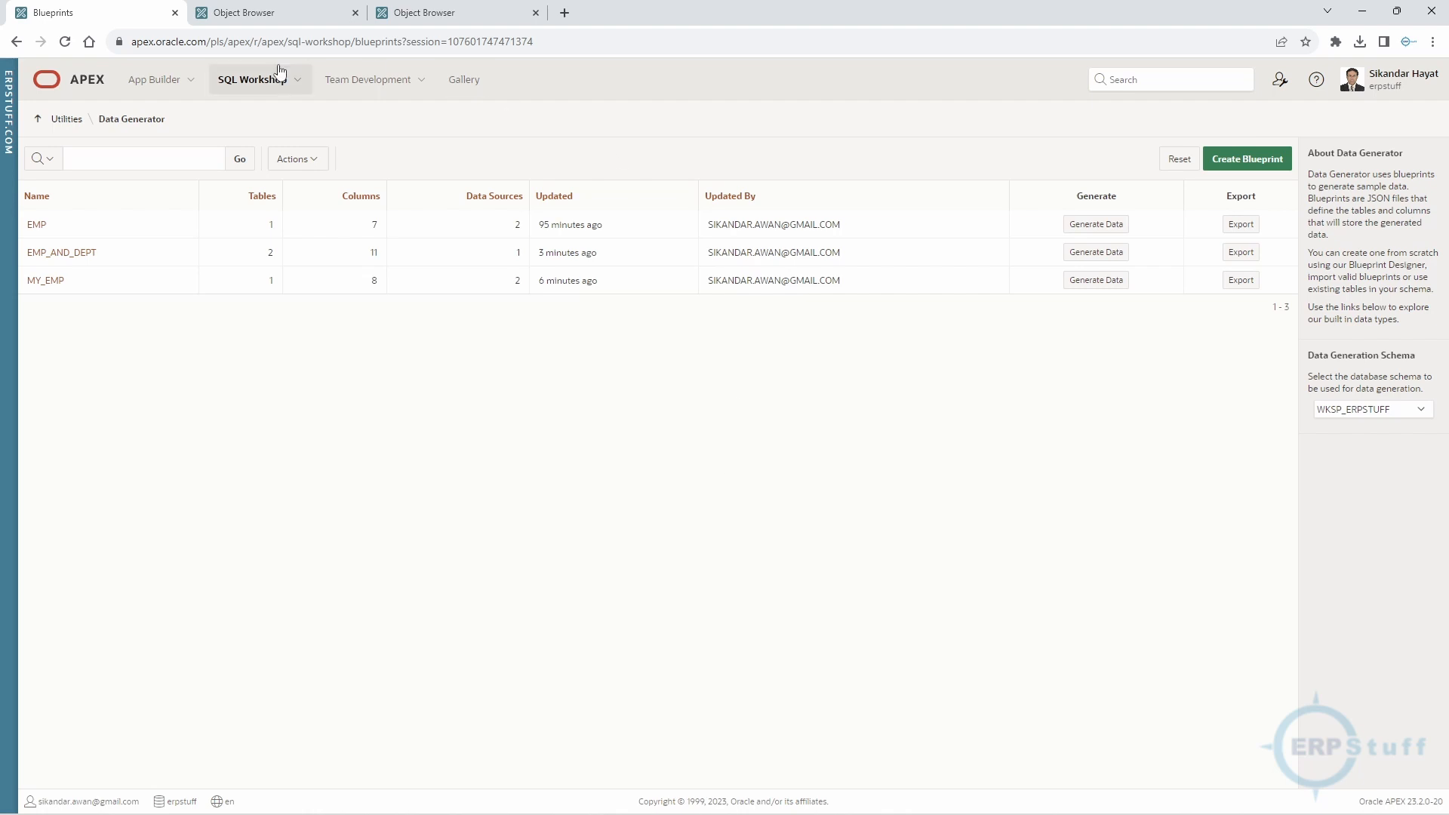
click(296, 80)
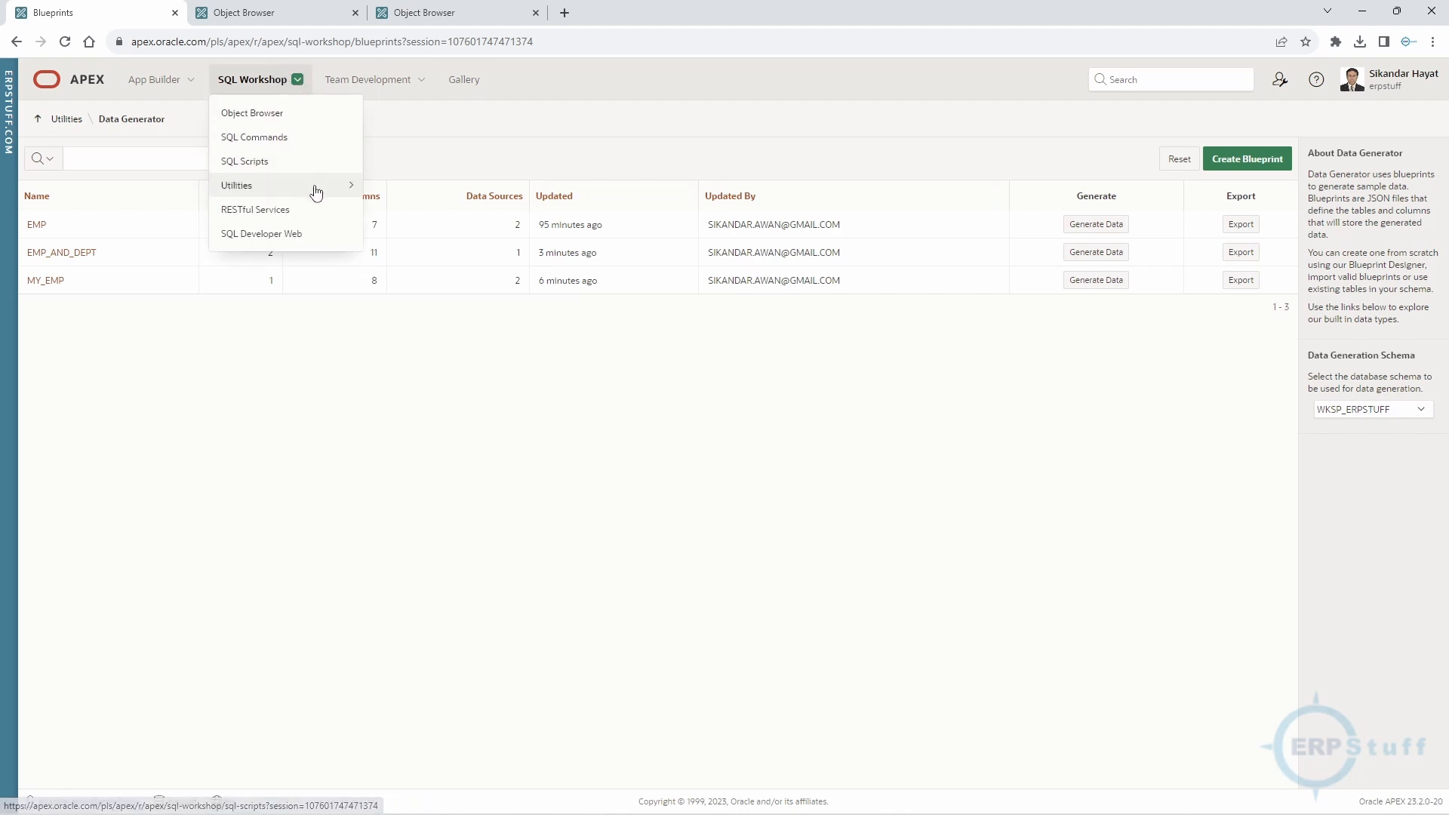
mouse_move(313, 188)
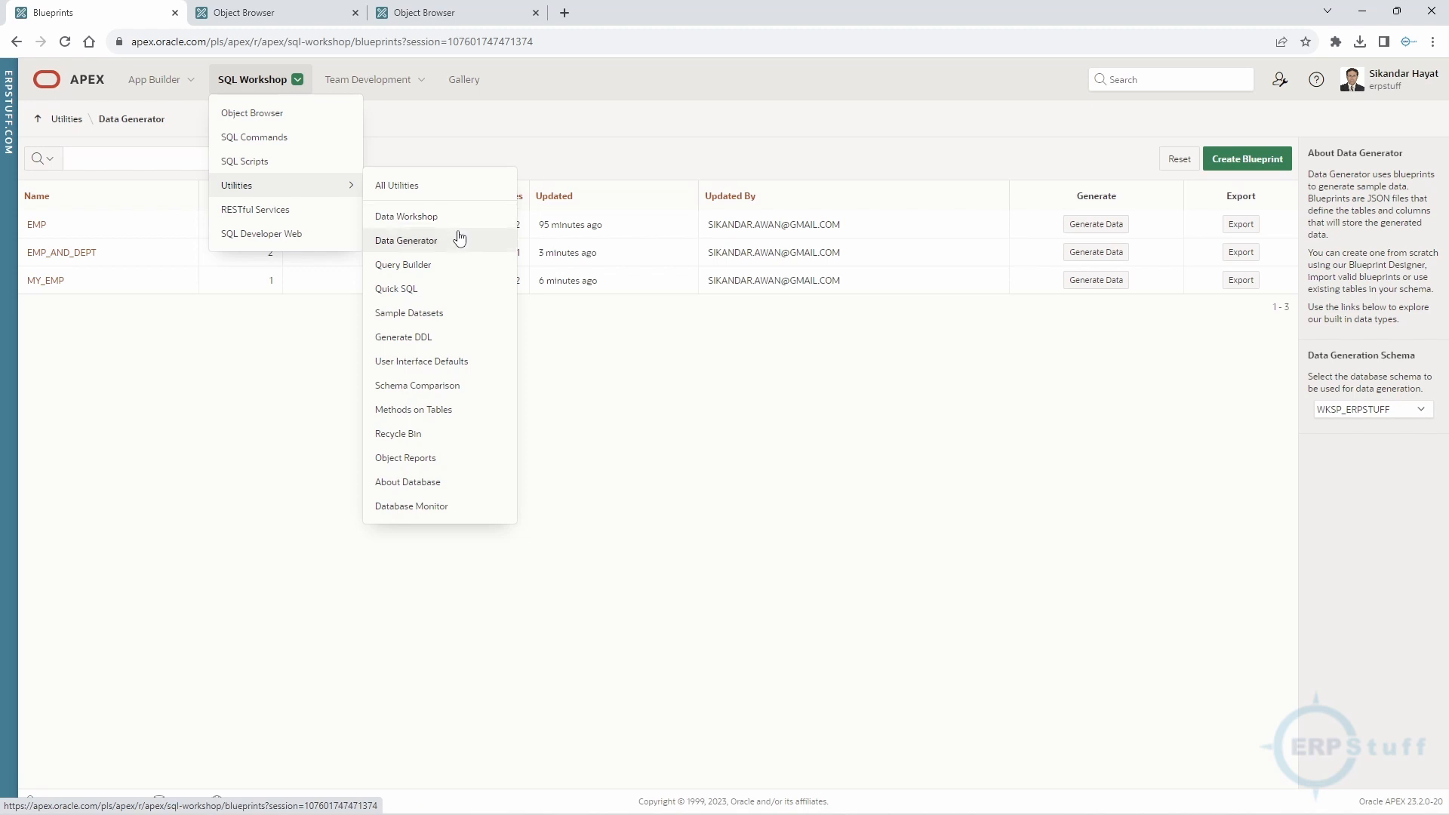